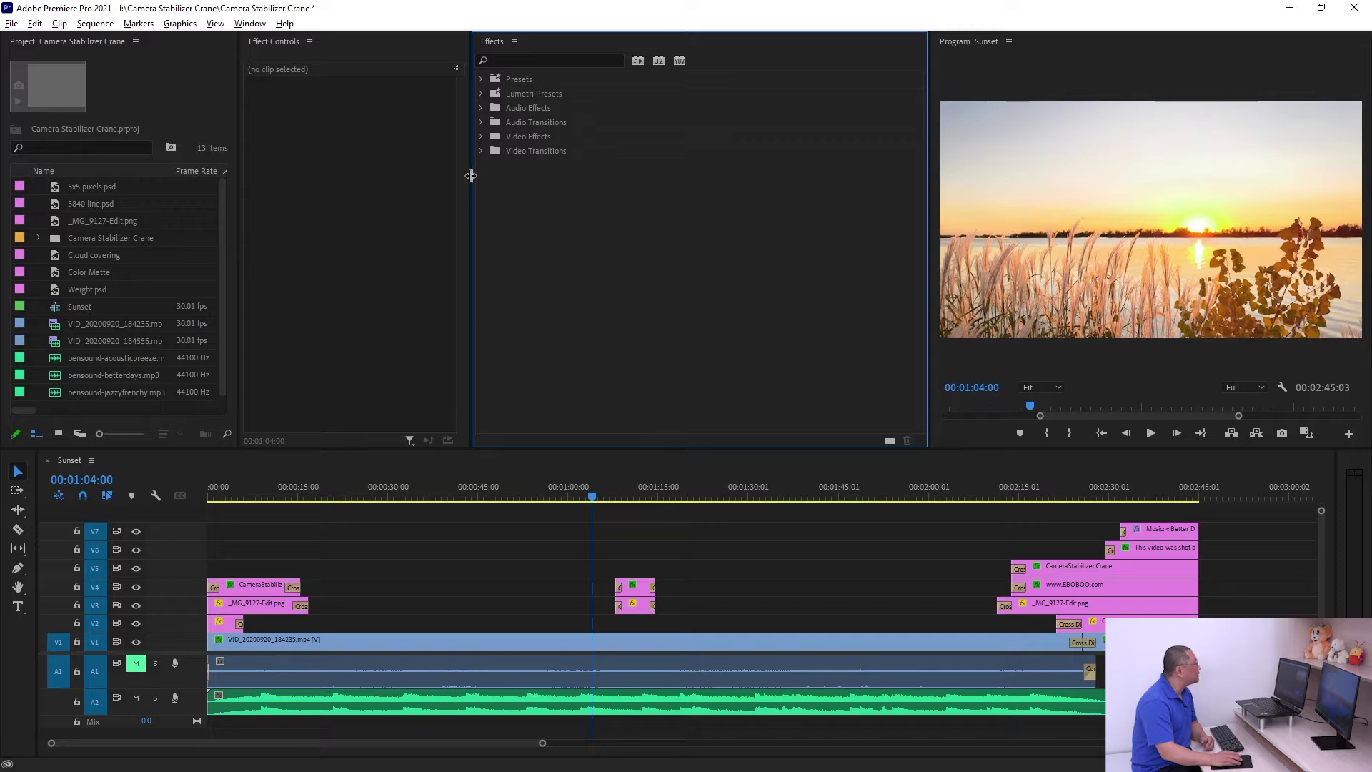
# Widen the Effect Controls panel and dock the Effects panel beside the timeline
pyautogui.moveTo(462, 181); pyautogui.dragTo(584, 143)
pyautogui.moveTo(605, 48); pyautogui.dragTo(1275, 580)
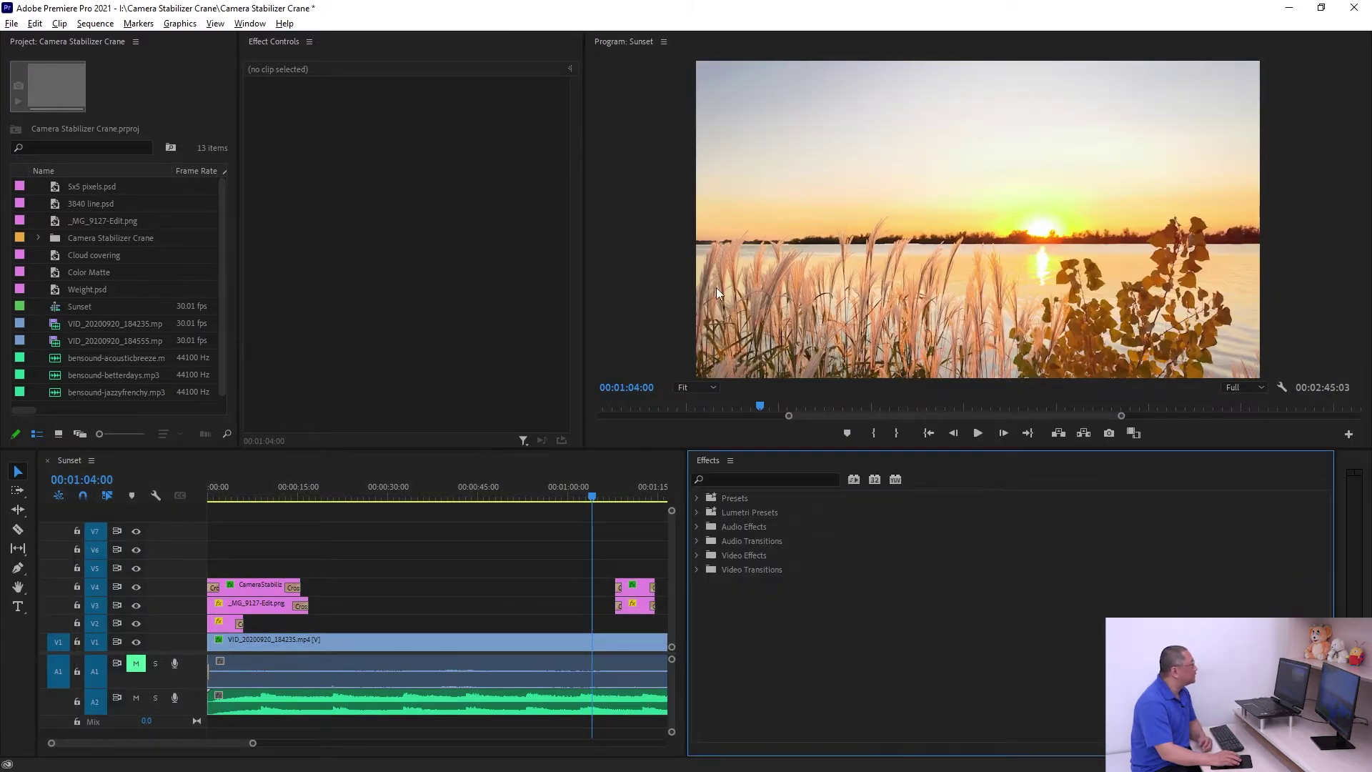
# Reset the current workspace to its saved layout
pyautogui.click(258, 28)
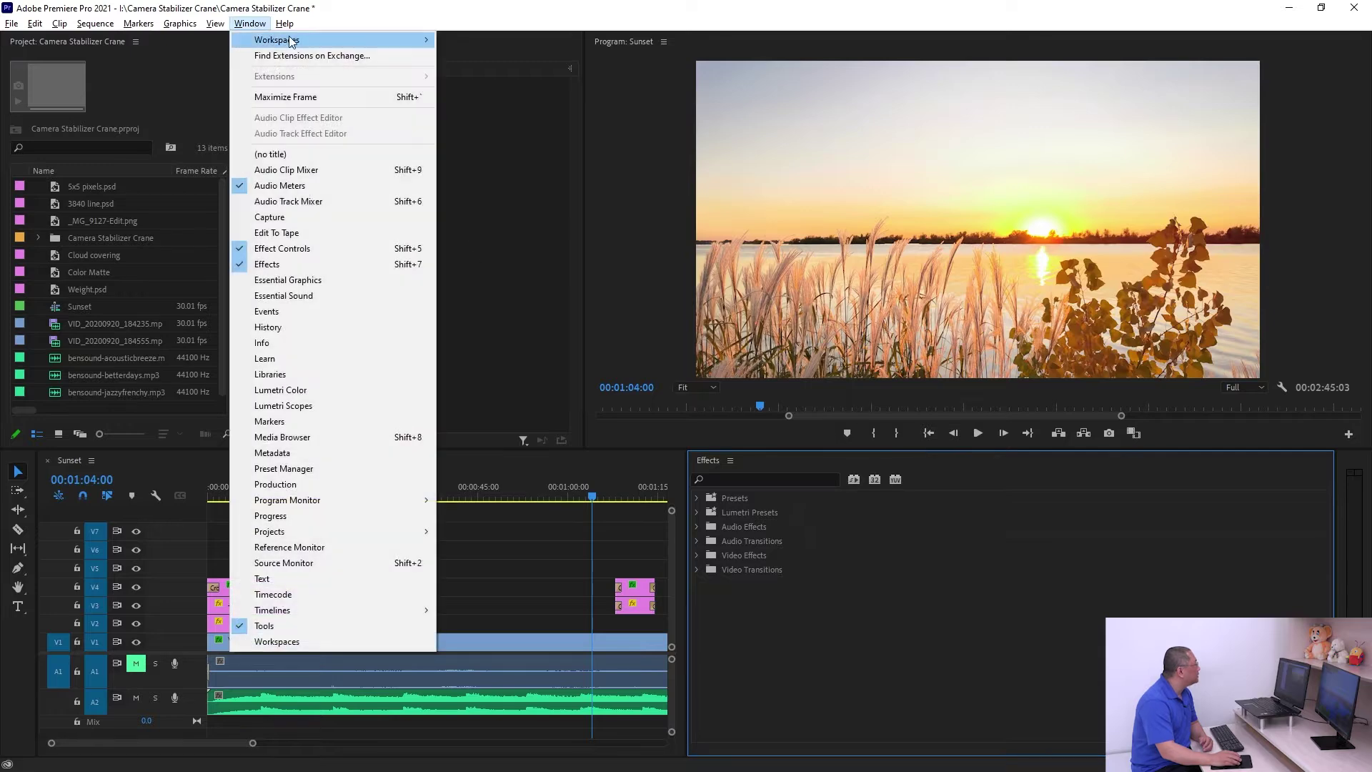
pyautogui.moveTo(291, 40)
pyautogui.click(533, 286)
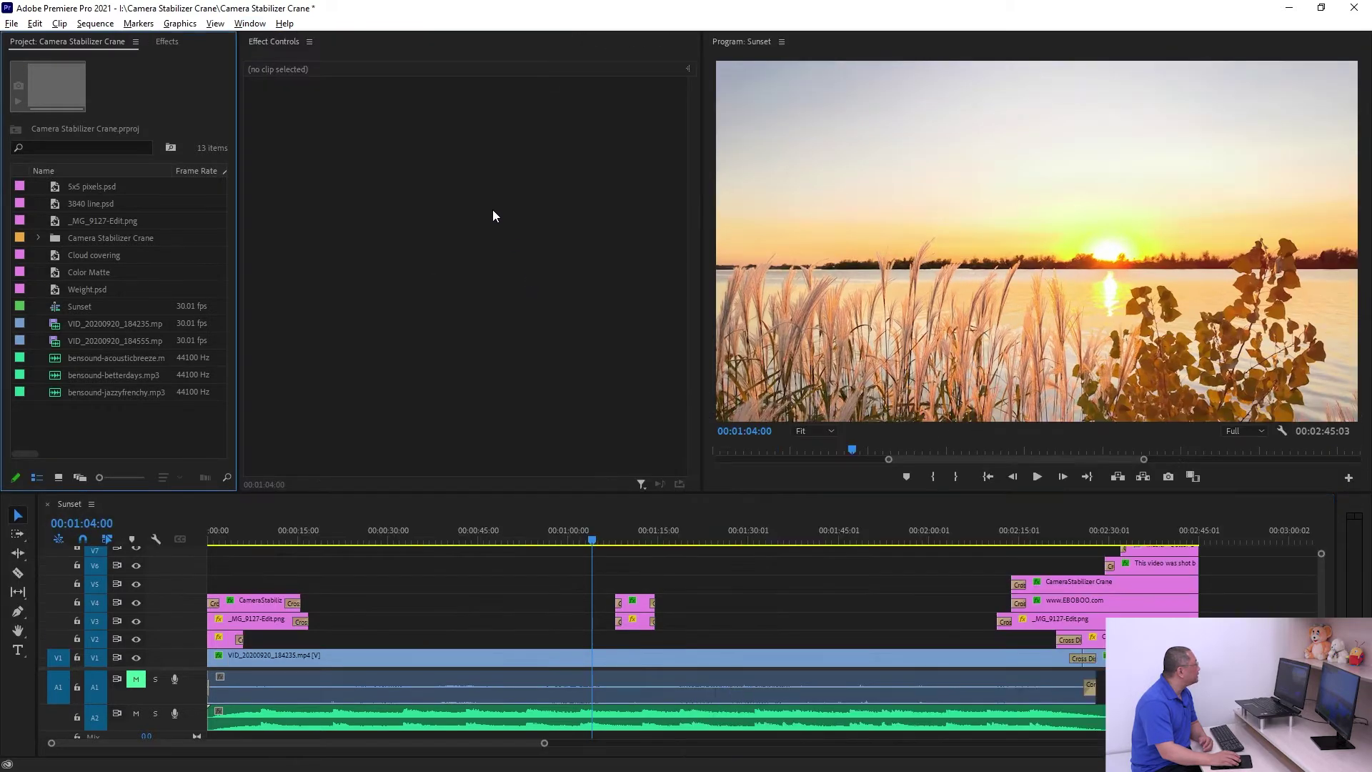
# Show the Audio Track Mixer docked beside the Program monitor, and widen the Program monitor by narrowing Effect Controls
pyautogui.click(250, 23)
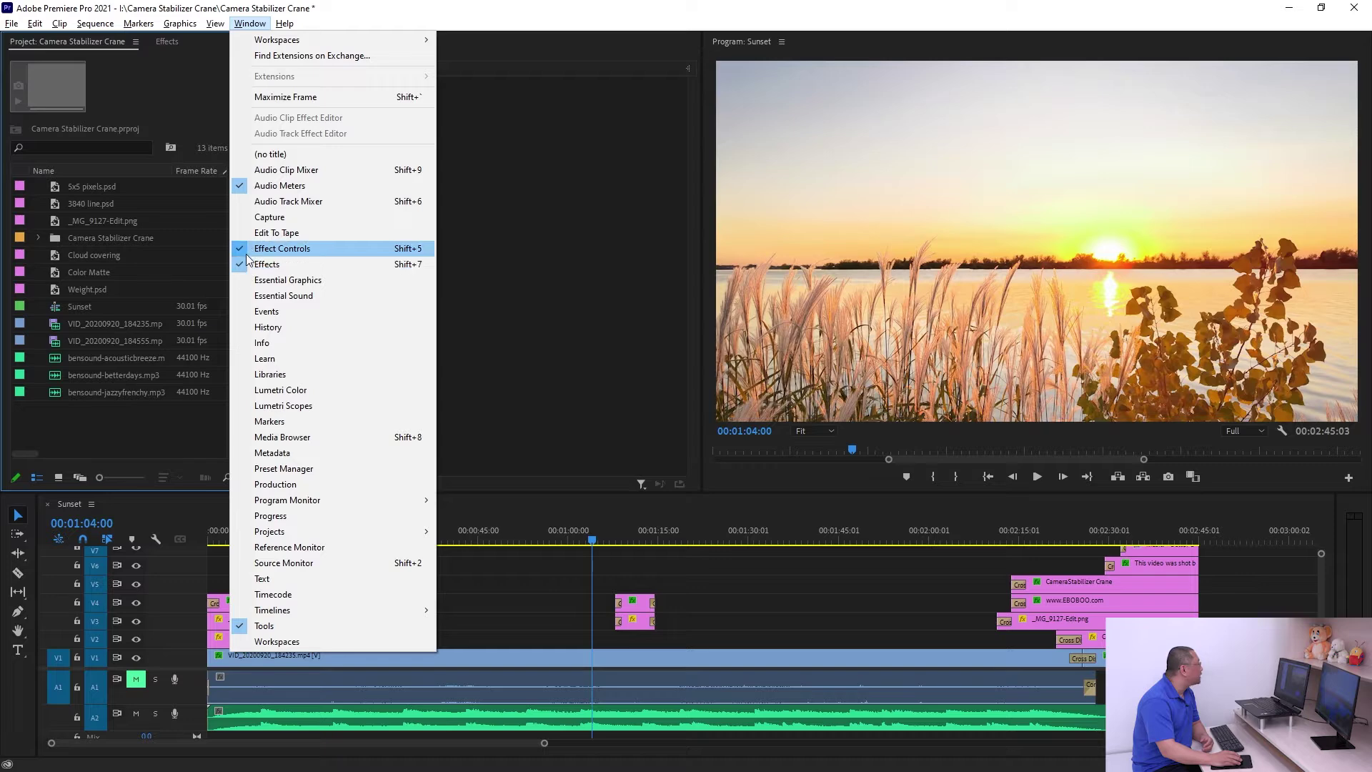
pyautogui.click(293, 206)
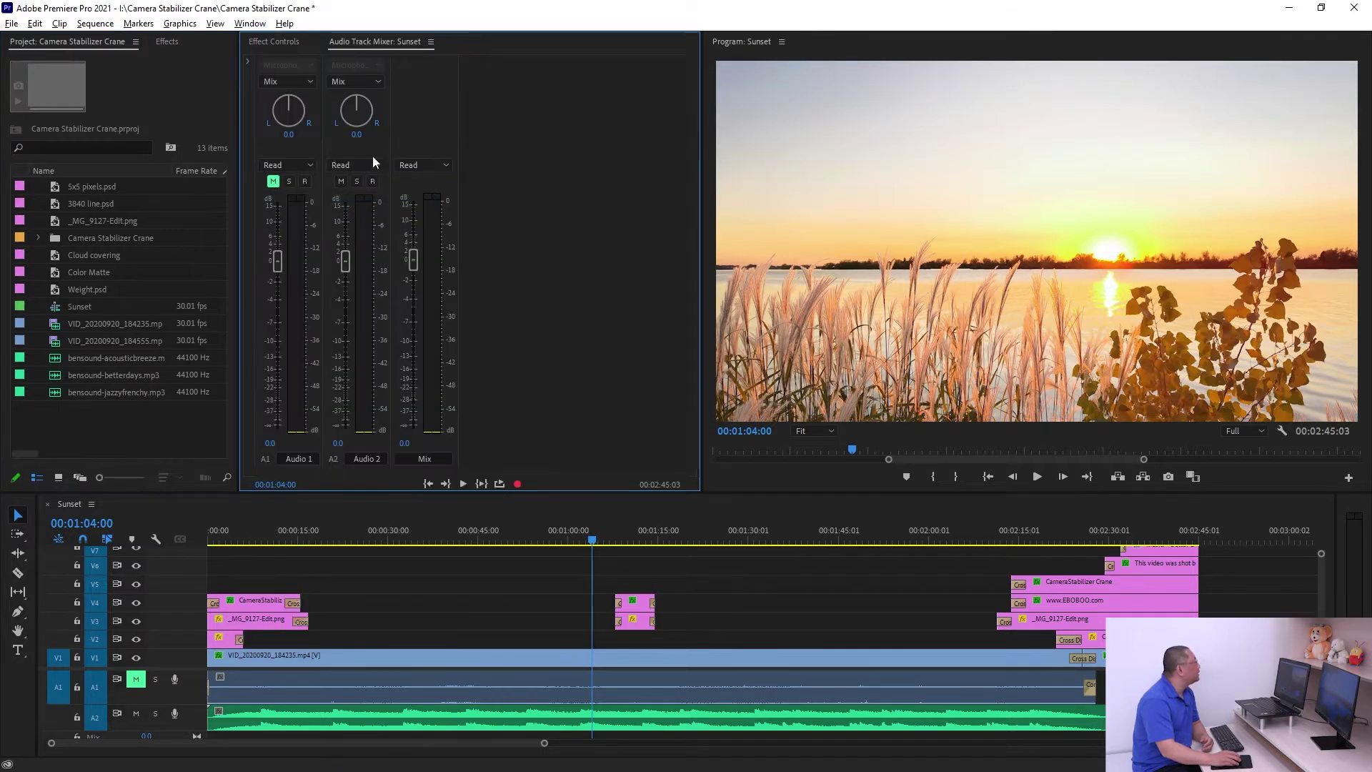
pyautogui.moveTo(359, 40); pyautogui.dragTo(1329, 229)
pyautogui.click(865, 42)
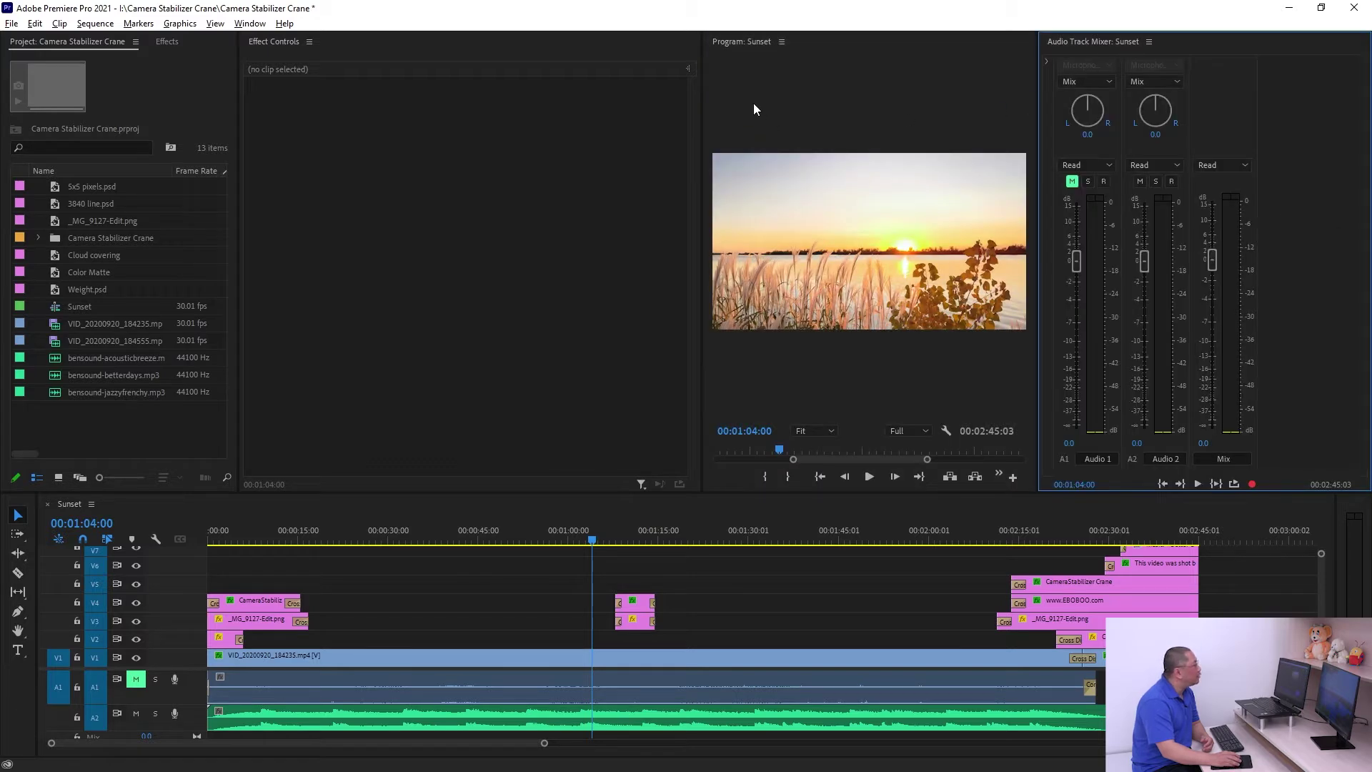
pyautogui.moveTo(701, 110); pyautogui.dragTo(529, 110)
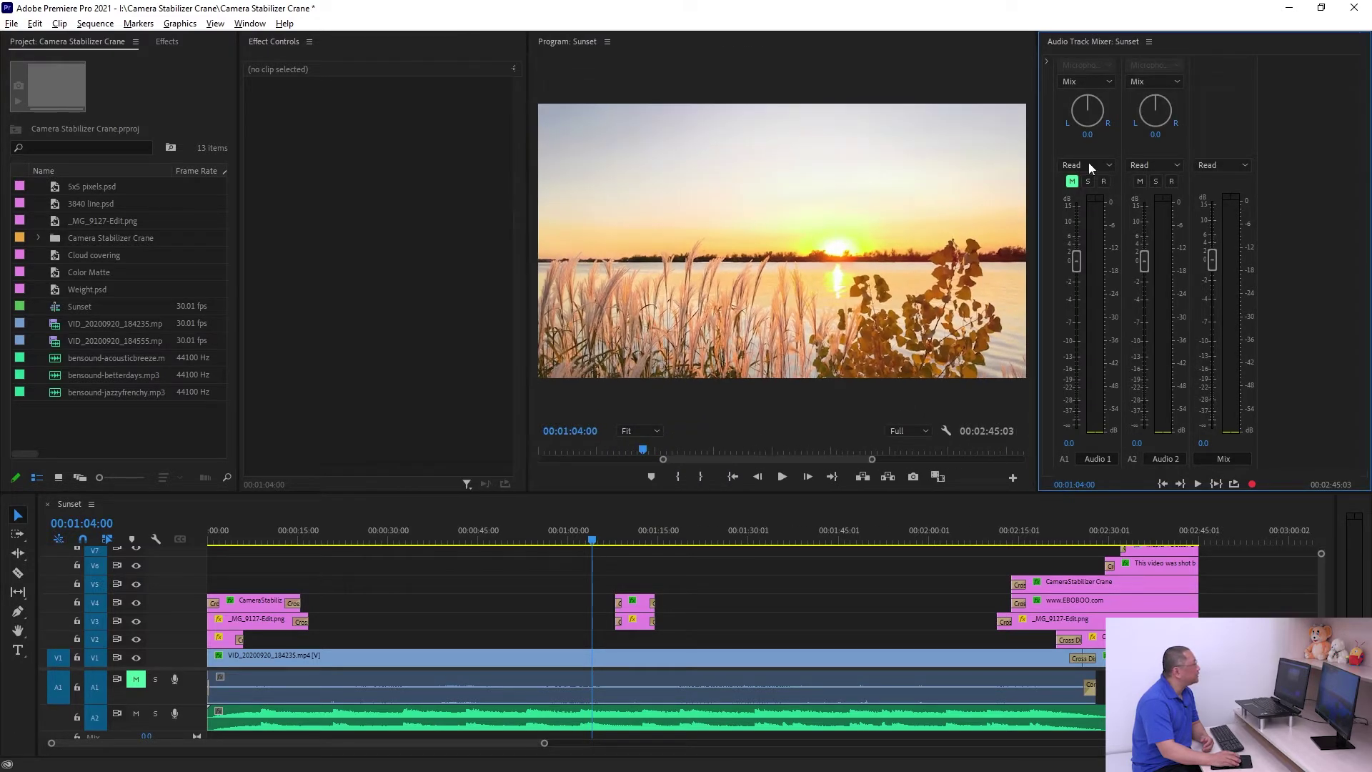
# Move the Audio Track Mixer into the Effect Controls column, place it below Effect Controls, and widen that column
pyautogui.moveTo(1086, 42); pyautogui.dragTo(369, 79)
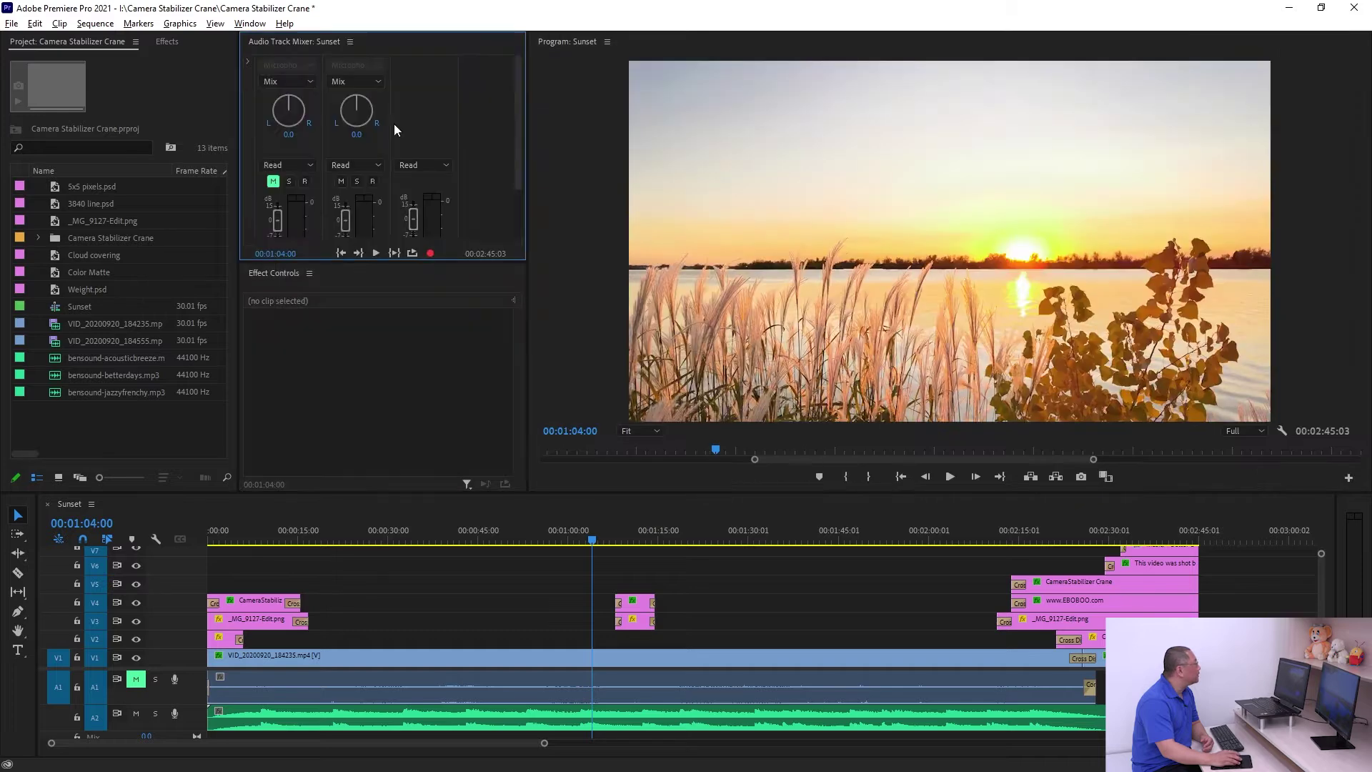
pyautogui.click(357, 316)
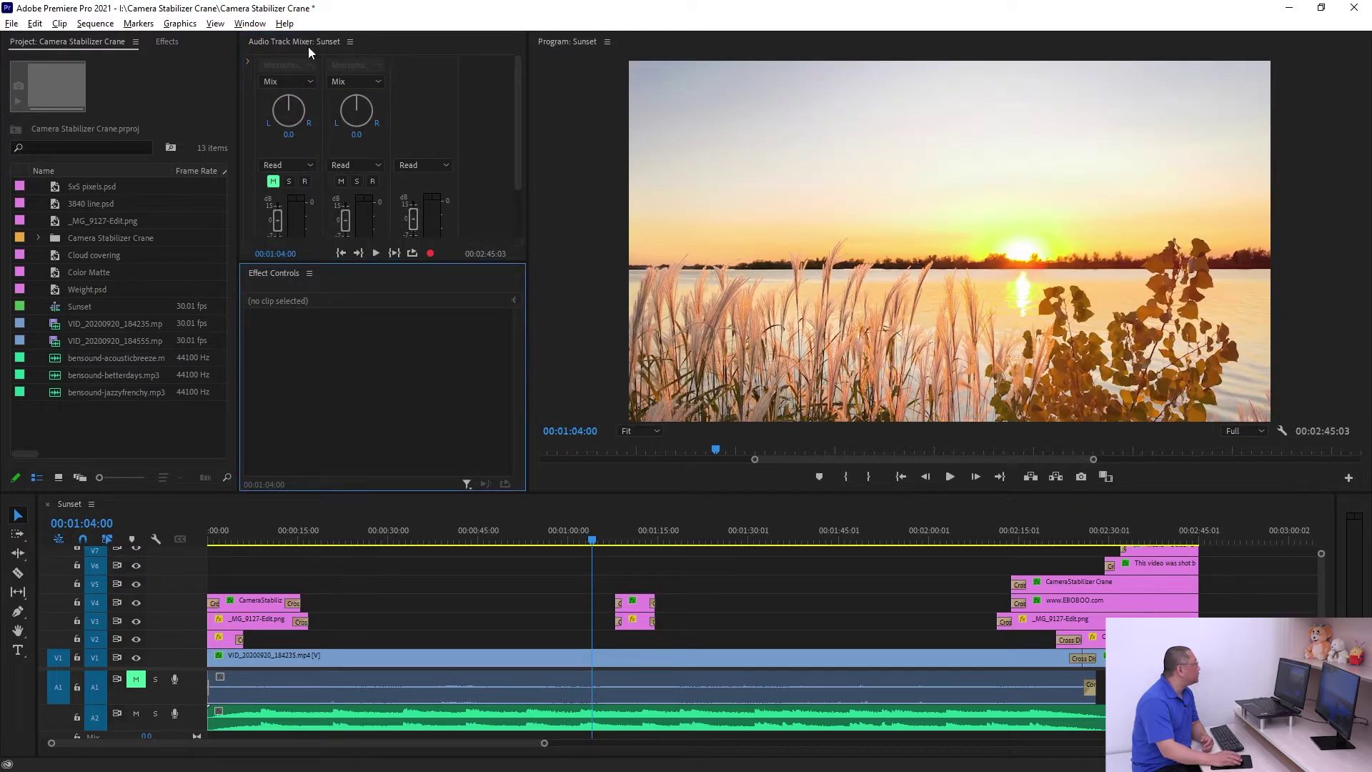
pyautogui.moveTo(307, 46); pyautogui.dragTo(369, 482)
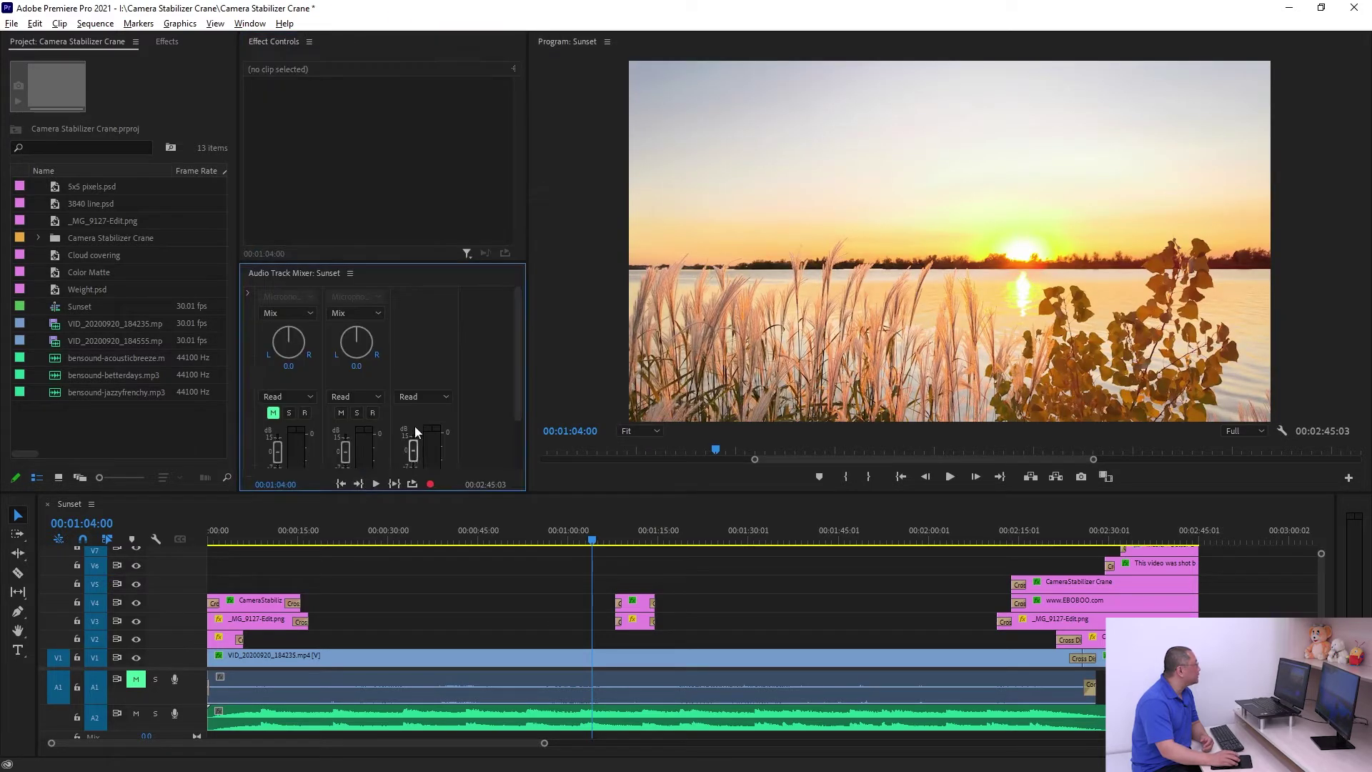
pyautogui.moveTo(527, 188); pyautogui.dragTo(712, 187)
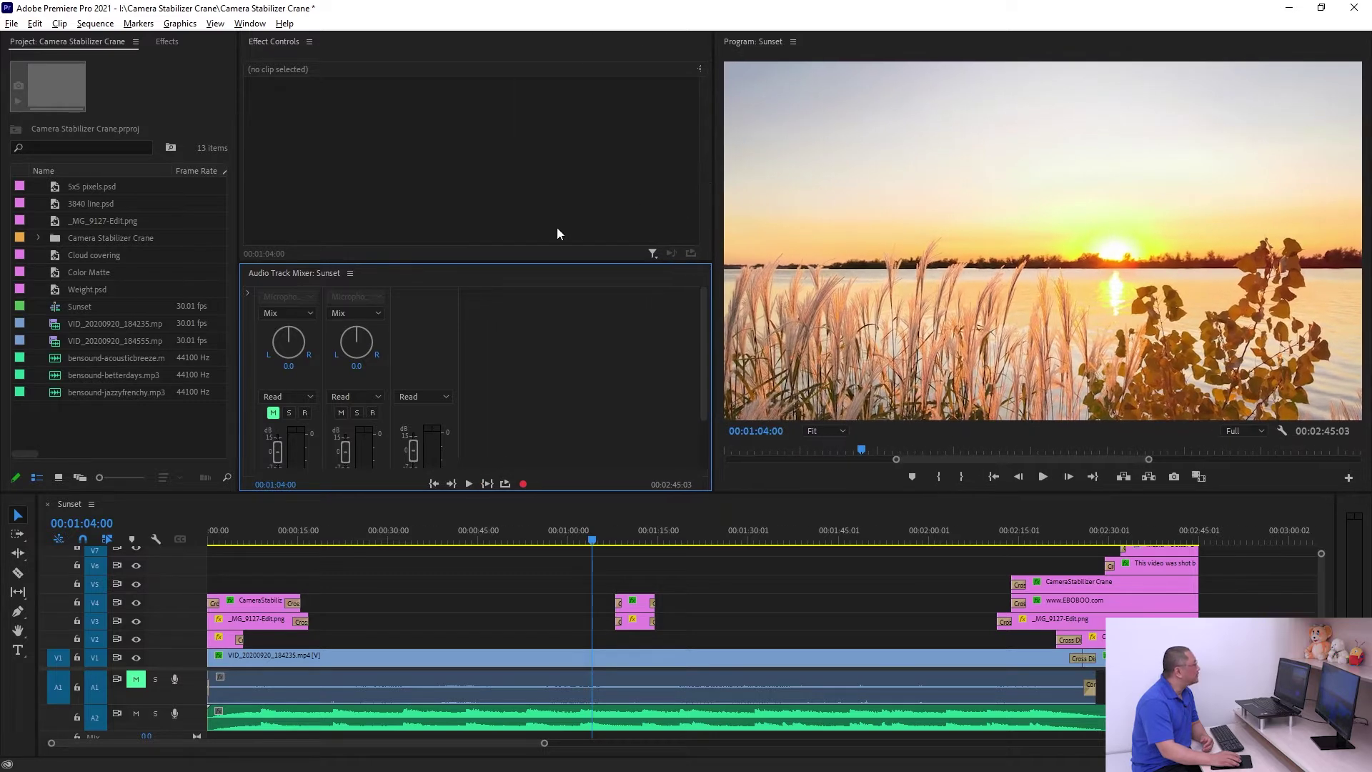
# Close the Audio Track Mixer panel
pyautogui.click(566, 209)
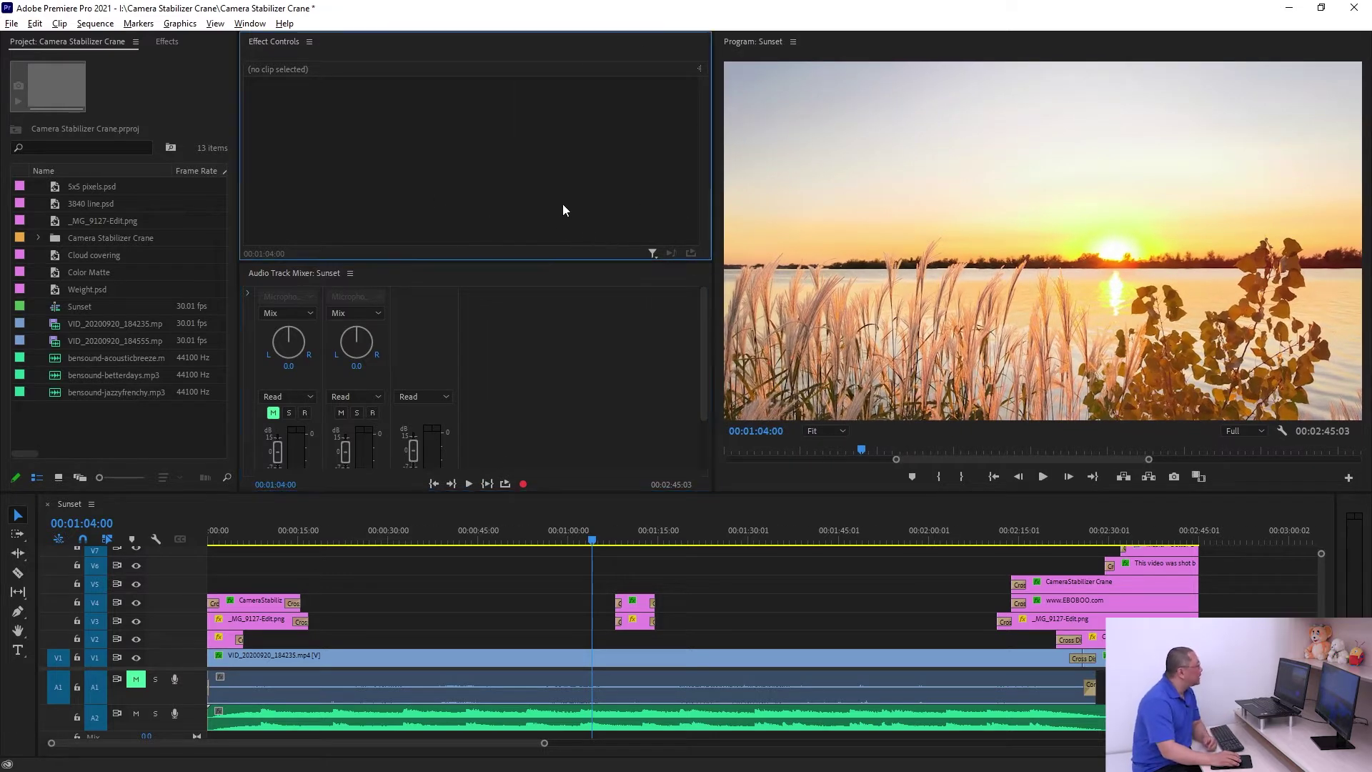
pyautogui.click(350, 274)
pyautogui.click(422, 279)
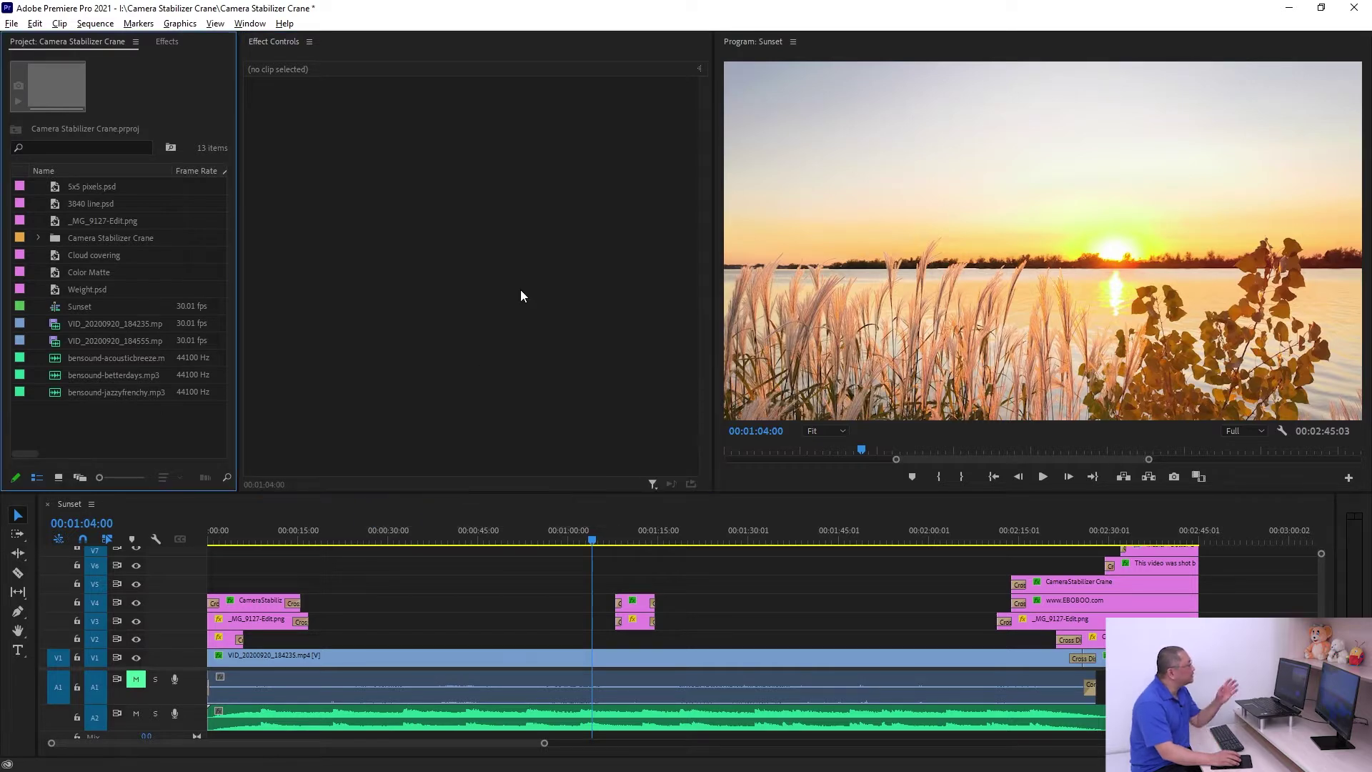
# Make the timeline panel taller and switch to the All Panels workspace
pyautogui.moveTo(786, 493); pyautogui.dragTo(788, 418)
pyautogui.click(250, 24)
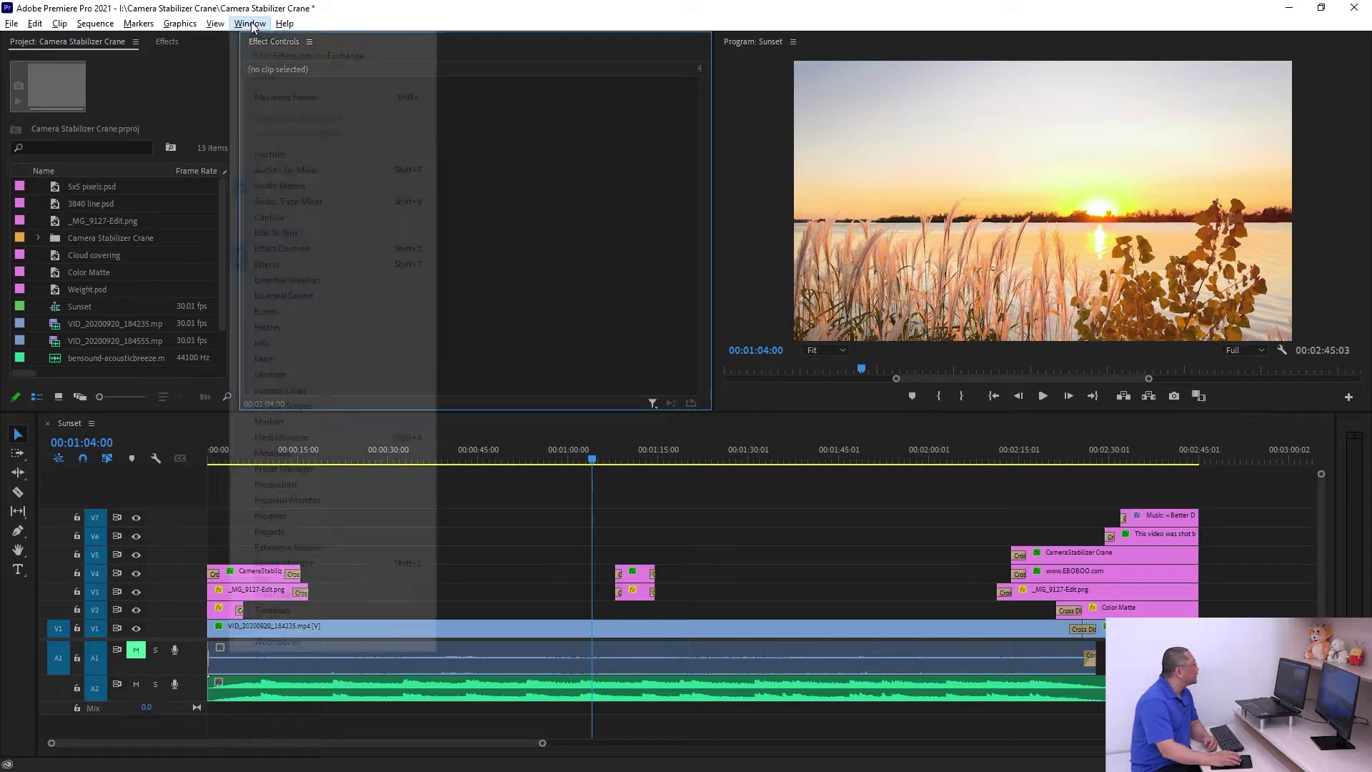
pyautogui.moveTo(368, 41)
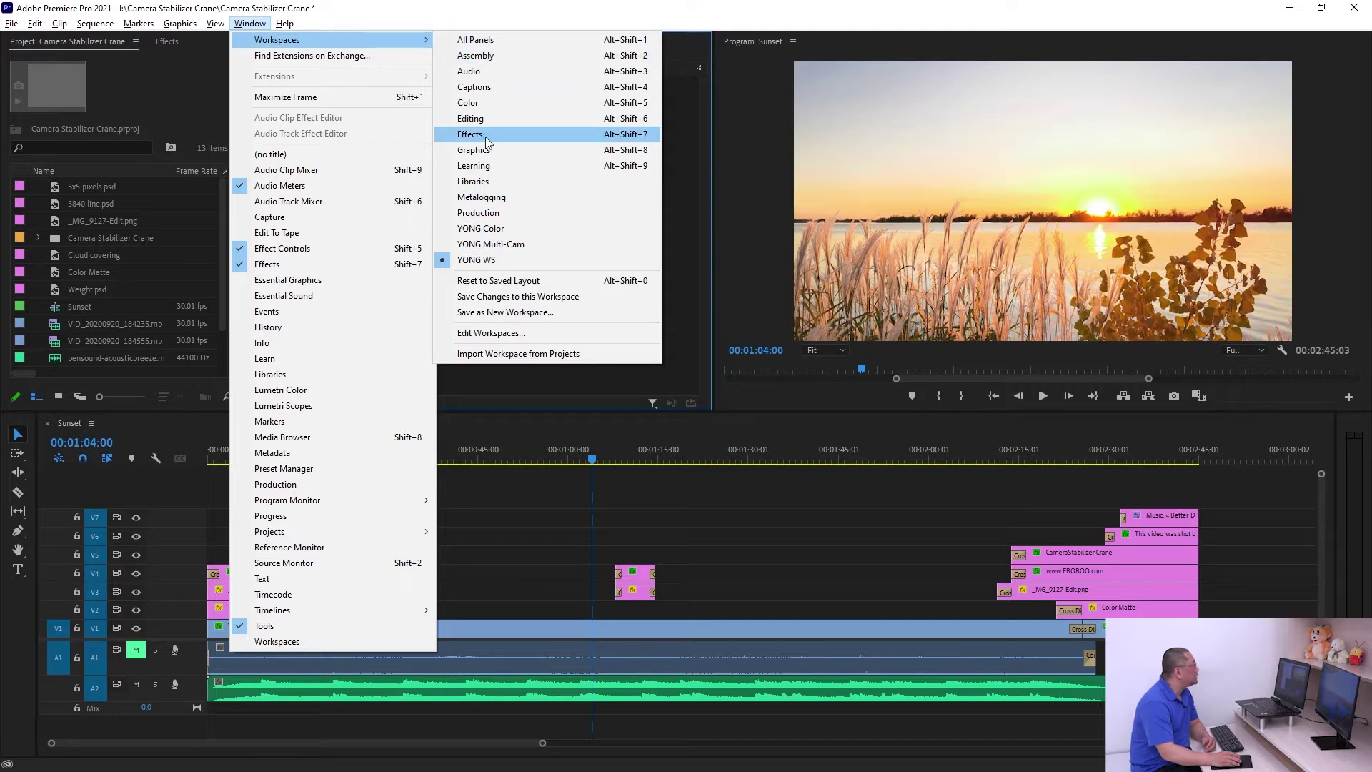
pyautogui.click(513, 40)
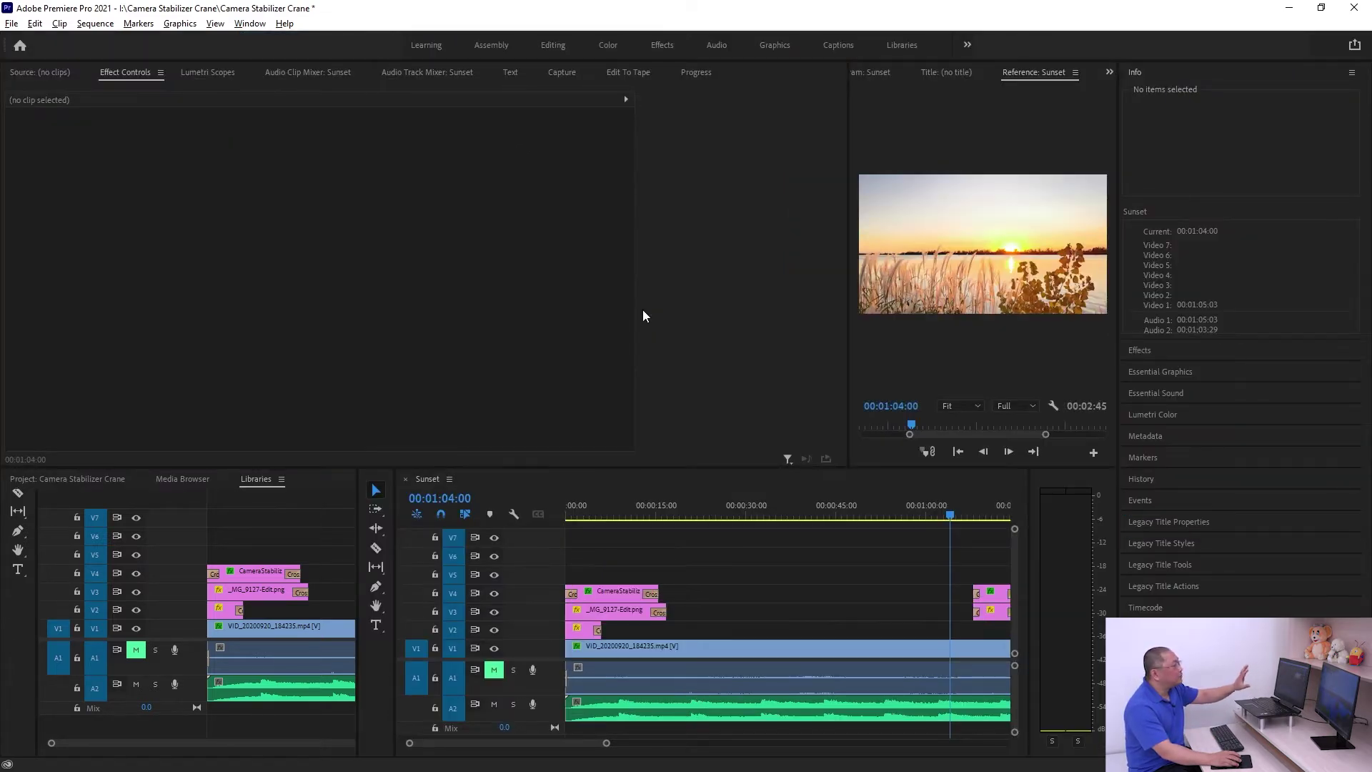
# Review the list of available panels and view the Audio Clip Mixer, Lumetri Scopes, Audio Track Mixer and Capture panels
pyautogui.click(249, 24)
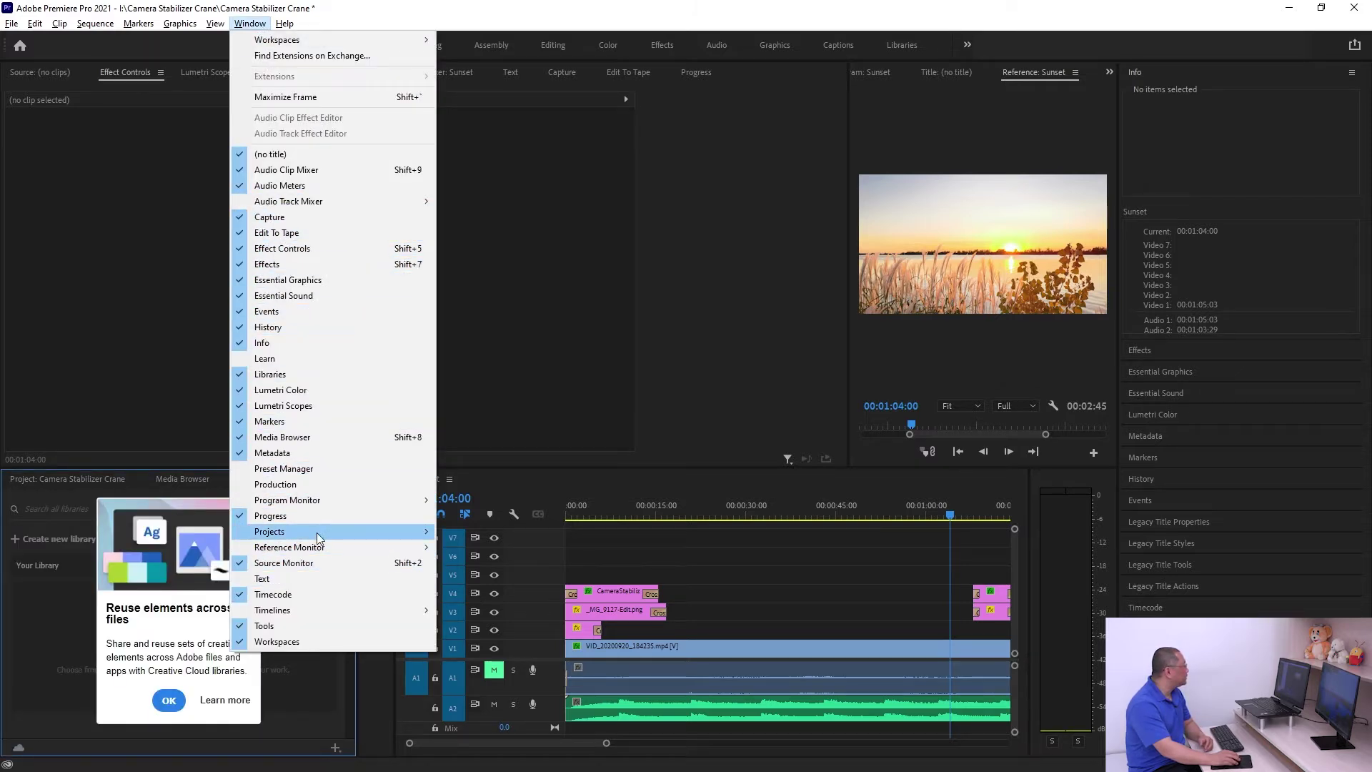
pyautogui.moveTo(318, 536)
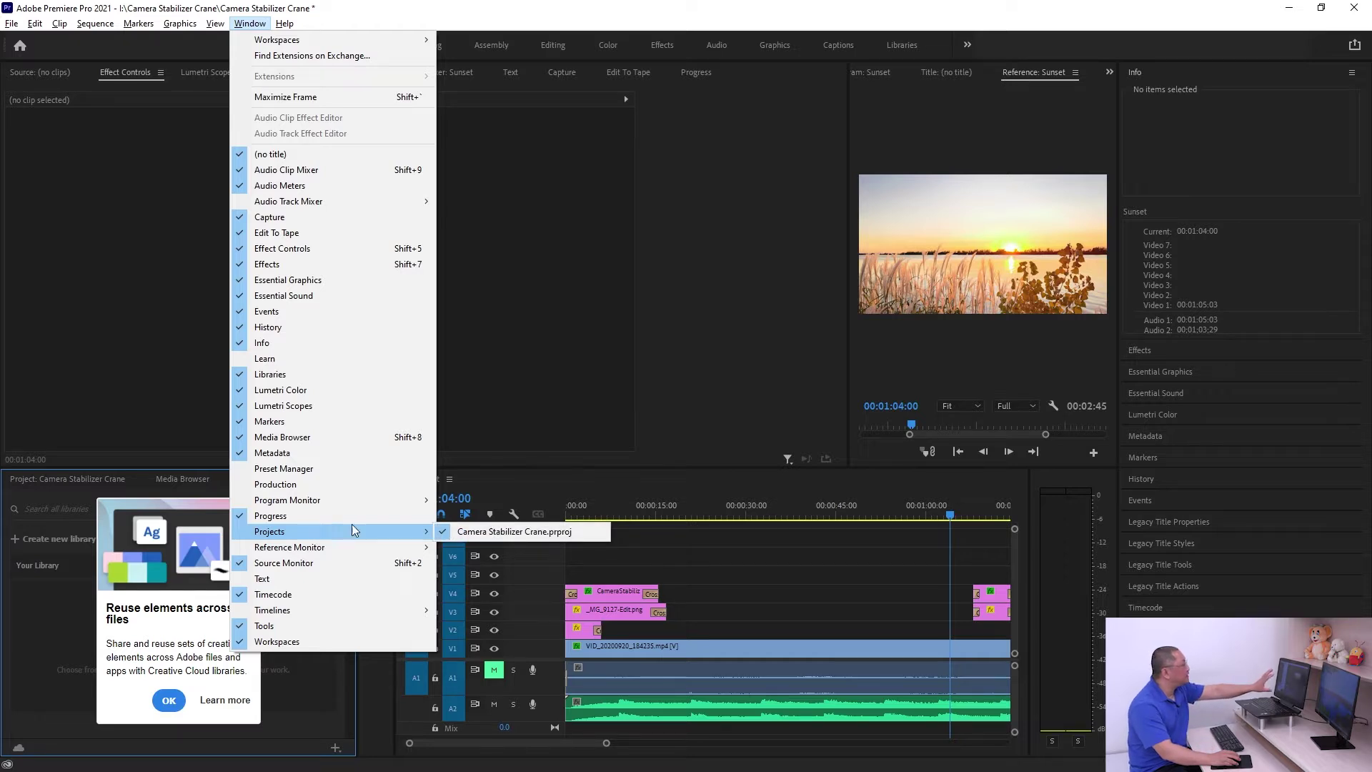
pyautogui.click(671, 267)
pyautogui.click(297, 72)
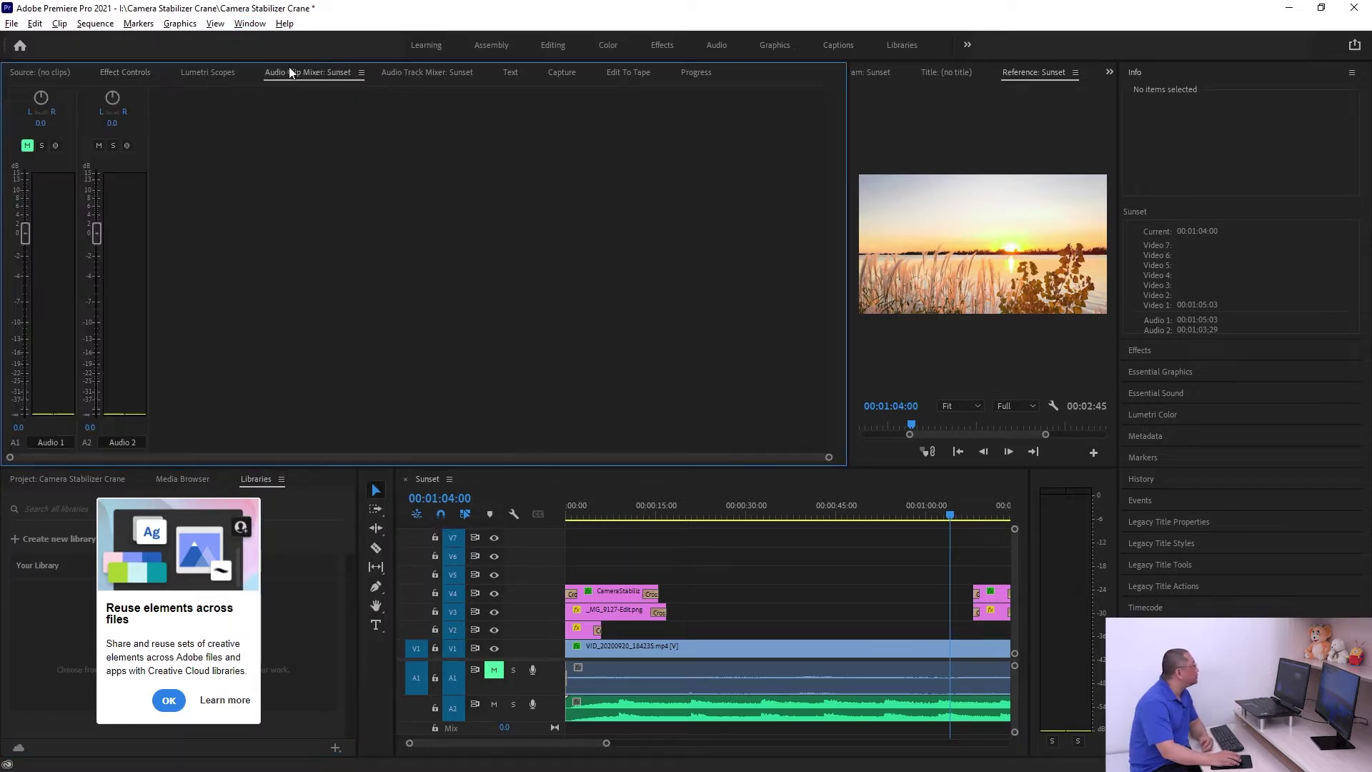
pyautogui.click(207, 72)
pyautogui.click(457, 72)
pyautogui.click(566, 73)
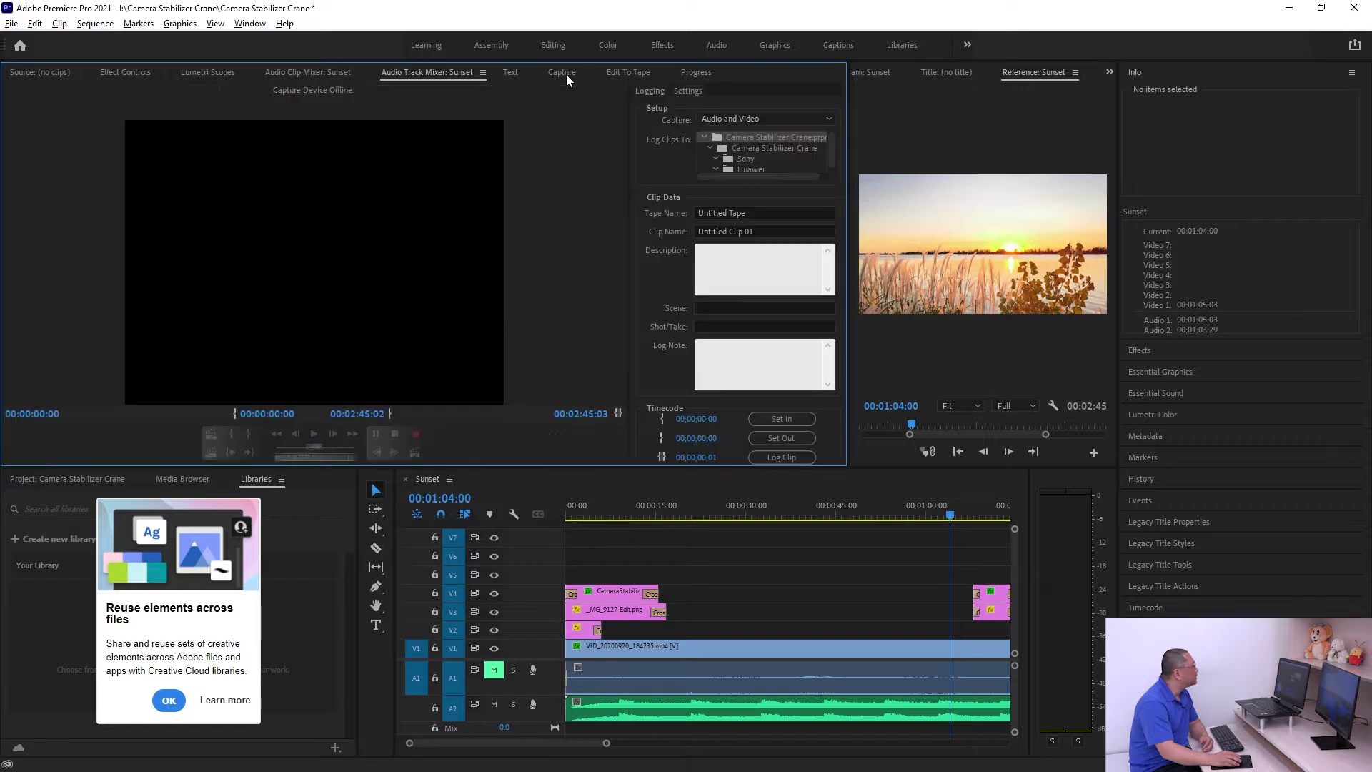
# Narrow the panel group containing Capture and reset the All Panels workspace to its saved layout
pyautogui.moveTo(653, 136); pyautogui.dragTo(478, 139)
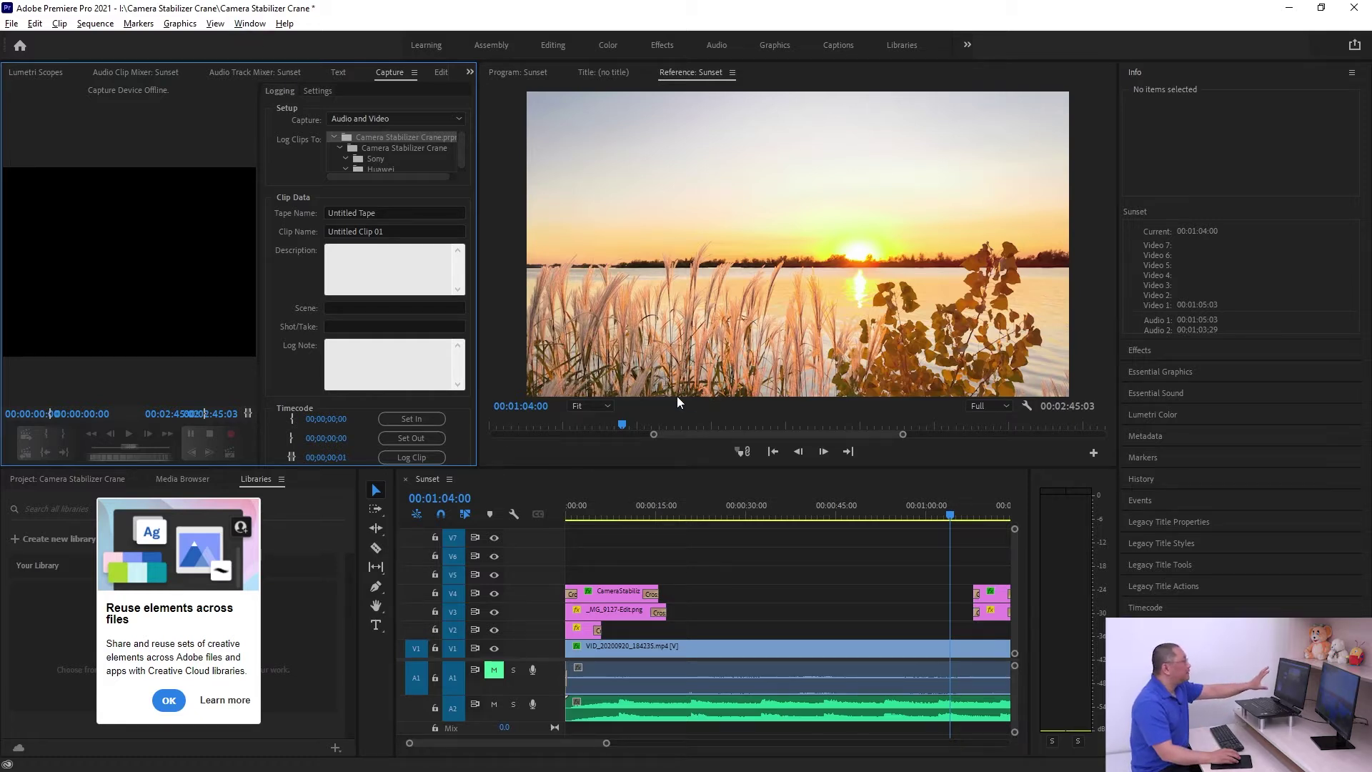
pyautogui.click(251, 24)
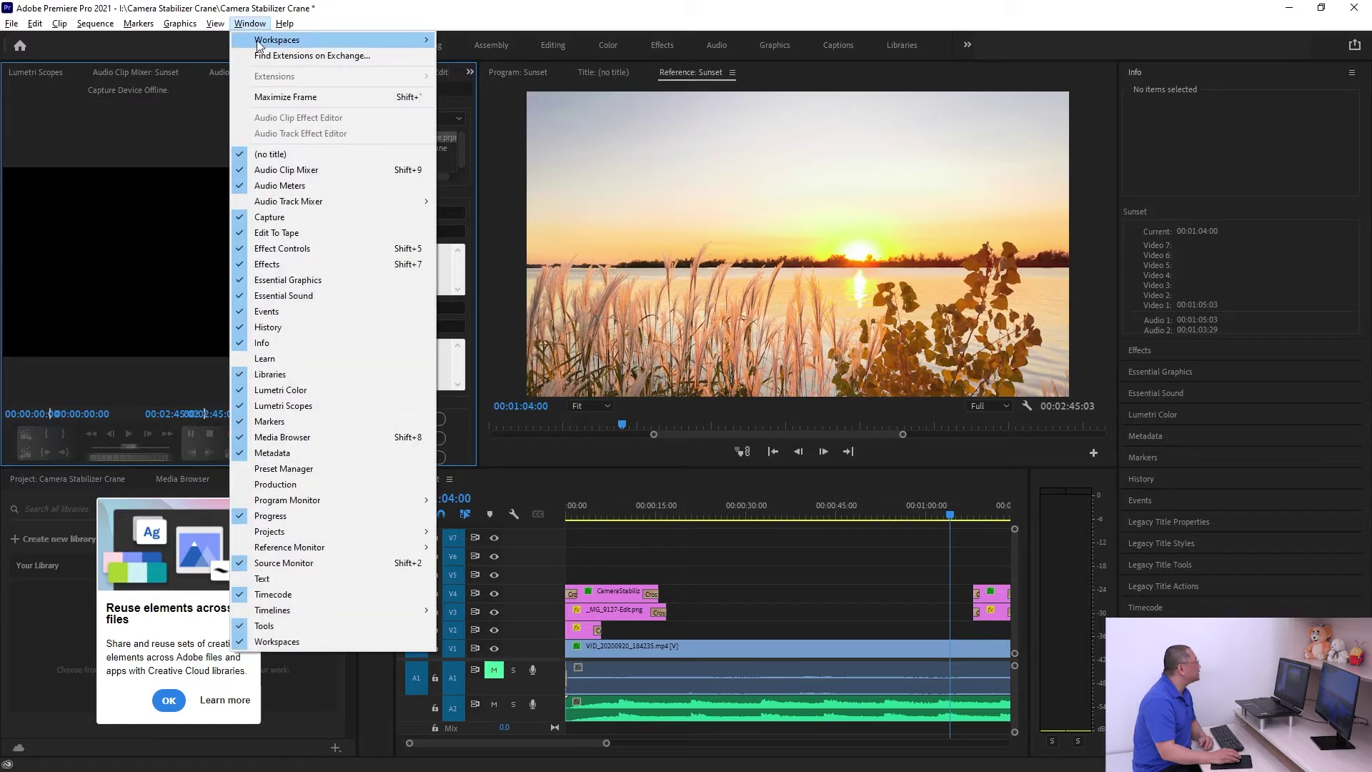
pyautogui.moveTo(287, 45)
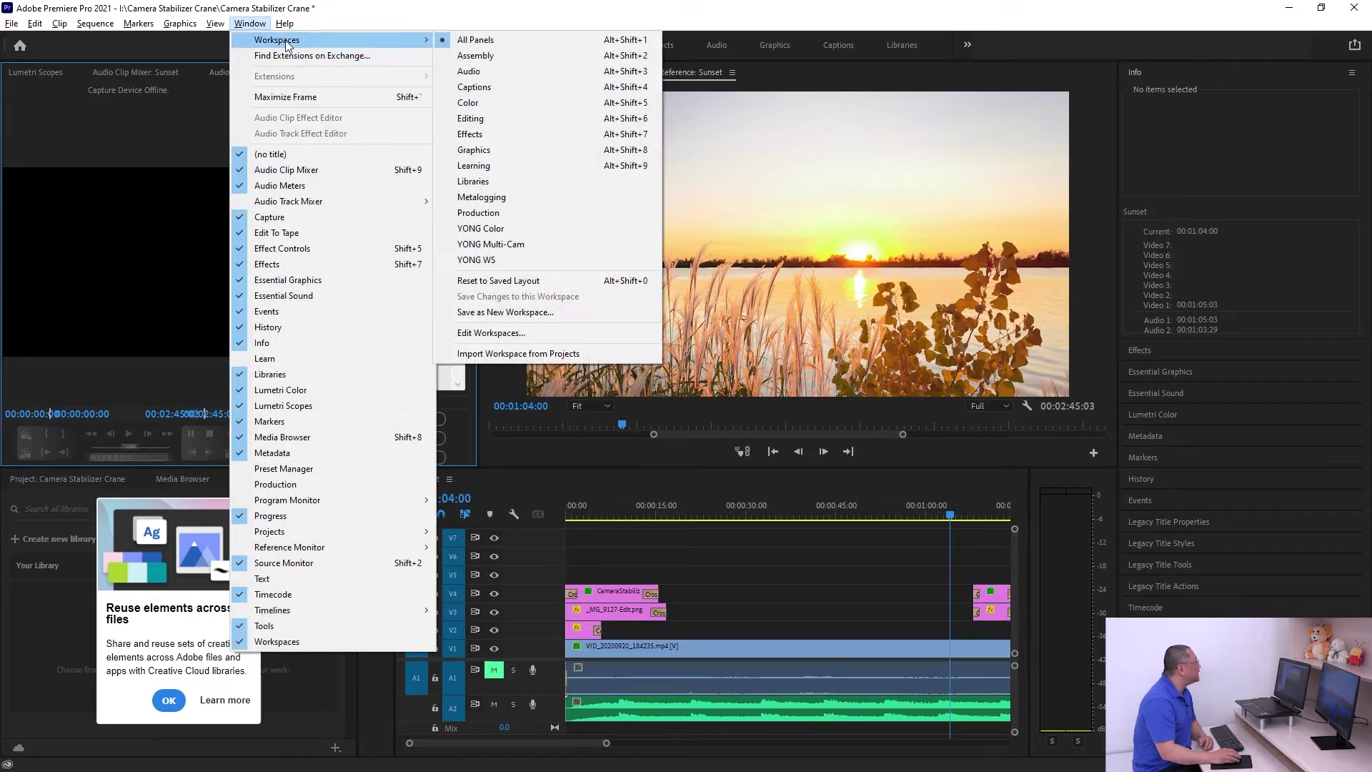
pyautogui.click(511, 280)
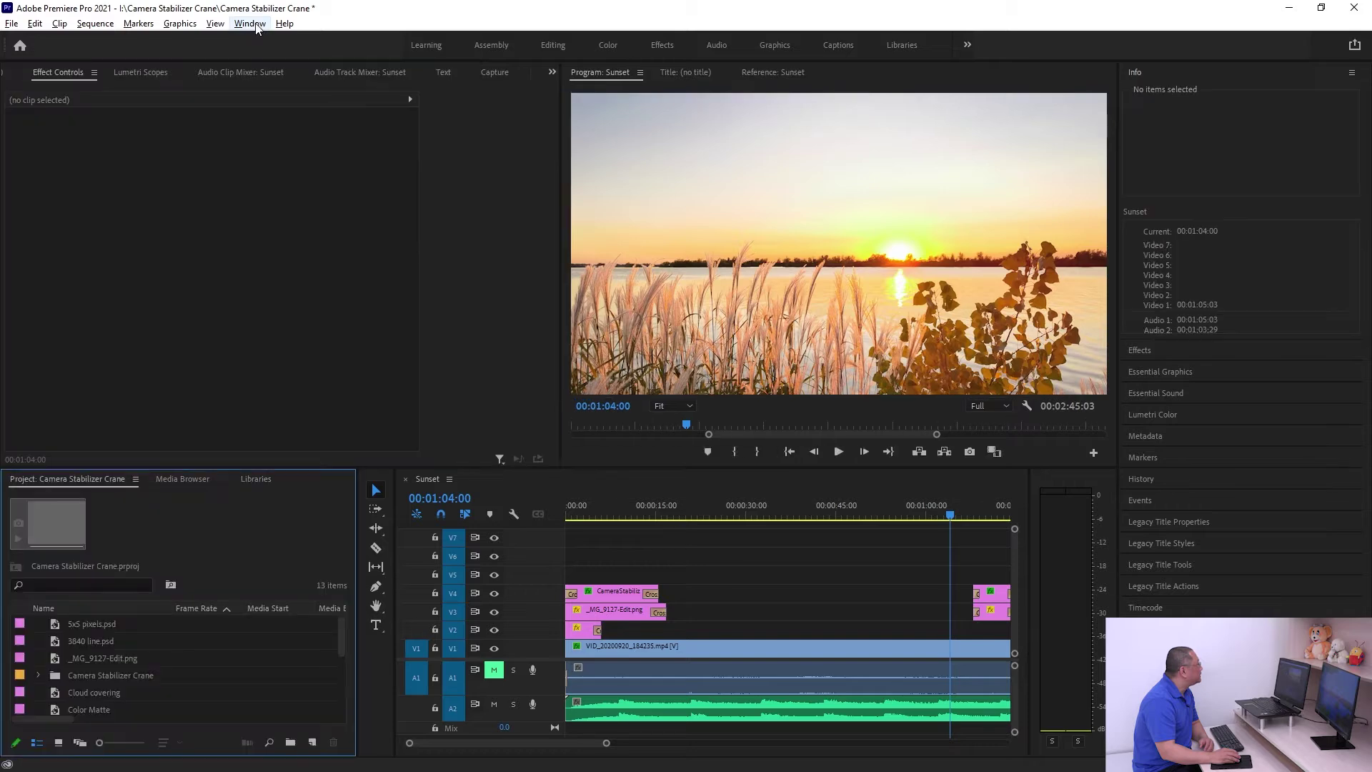
# Switch to the Audio workspace
pyautogui.click(250, 24)
pyautogui.moveTo(323, 40)
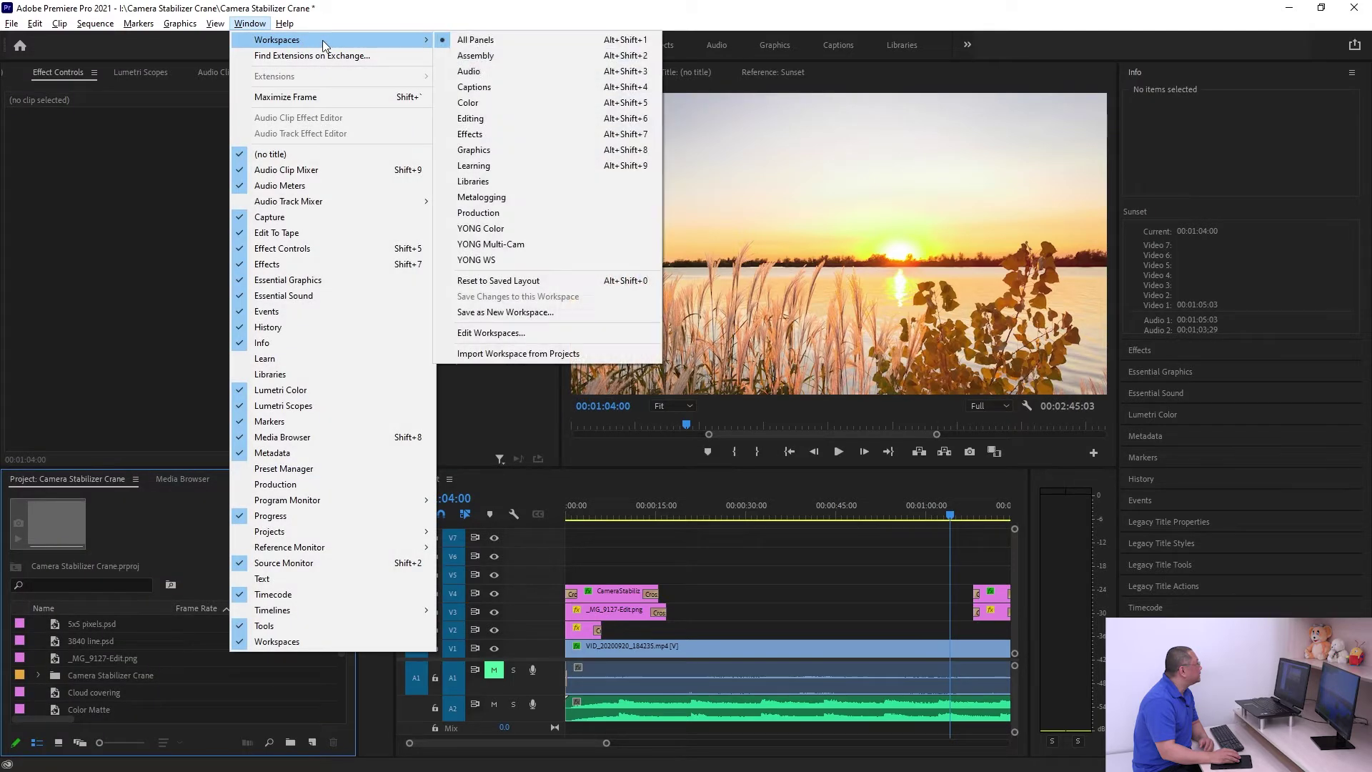
pyautogui.click(494, 71)
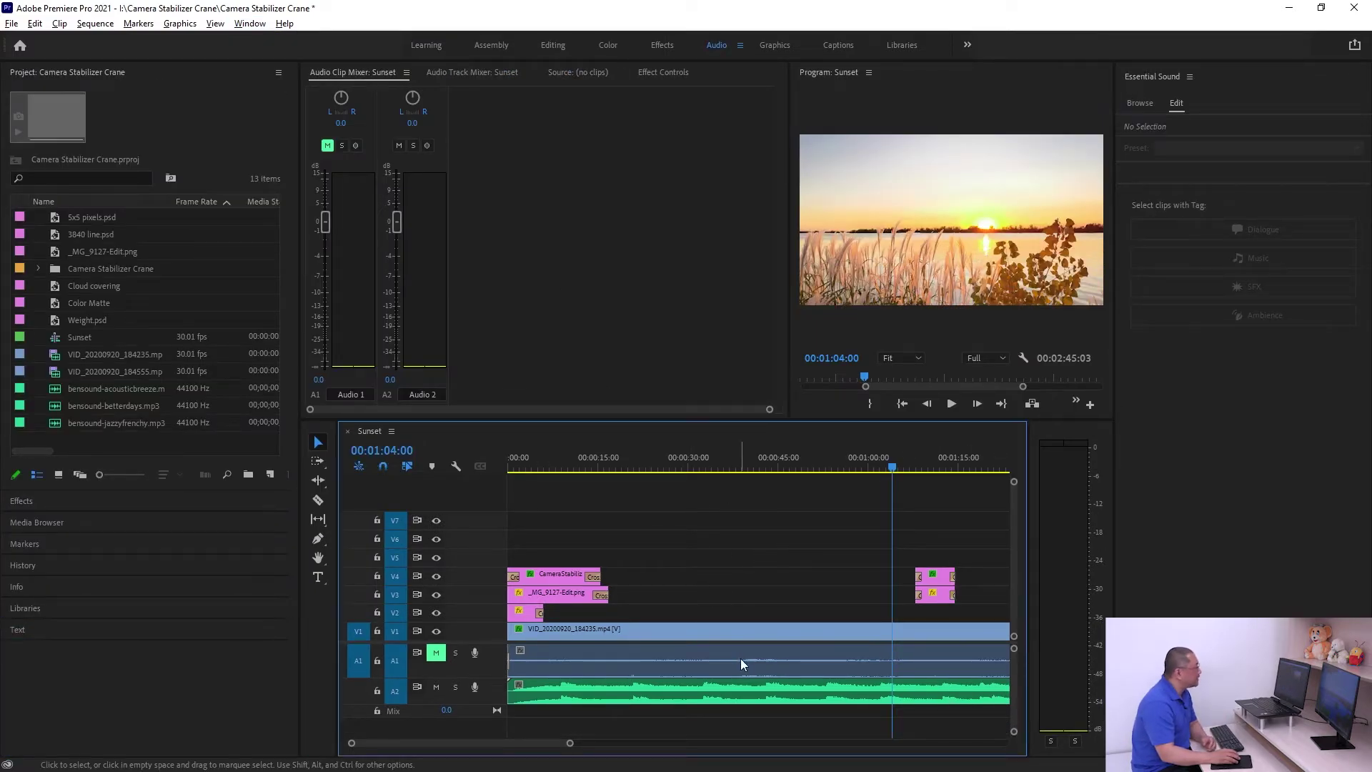
# Look over the Program monitor, Essential Sound, Audio Clip Mixer and Audio Track Mixer panels of the Audio workspace
pyautogui.click(910, 193)
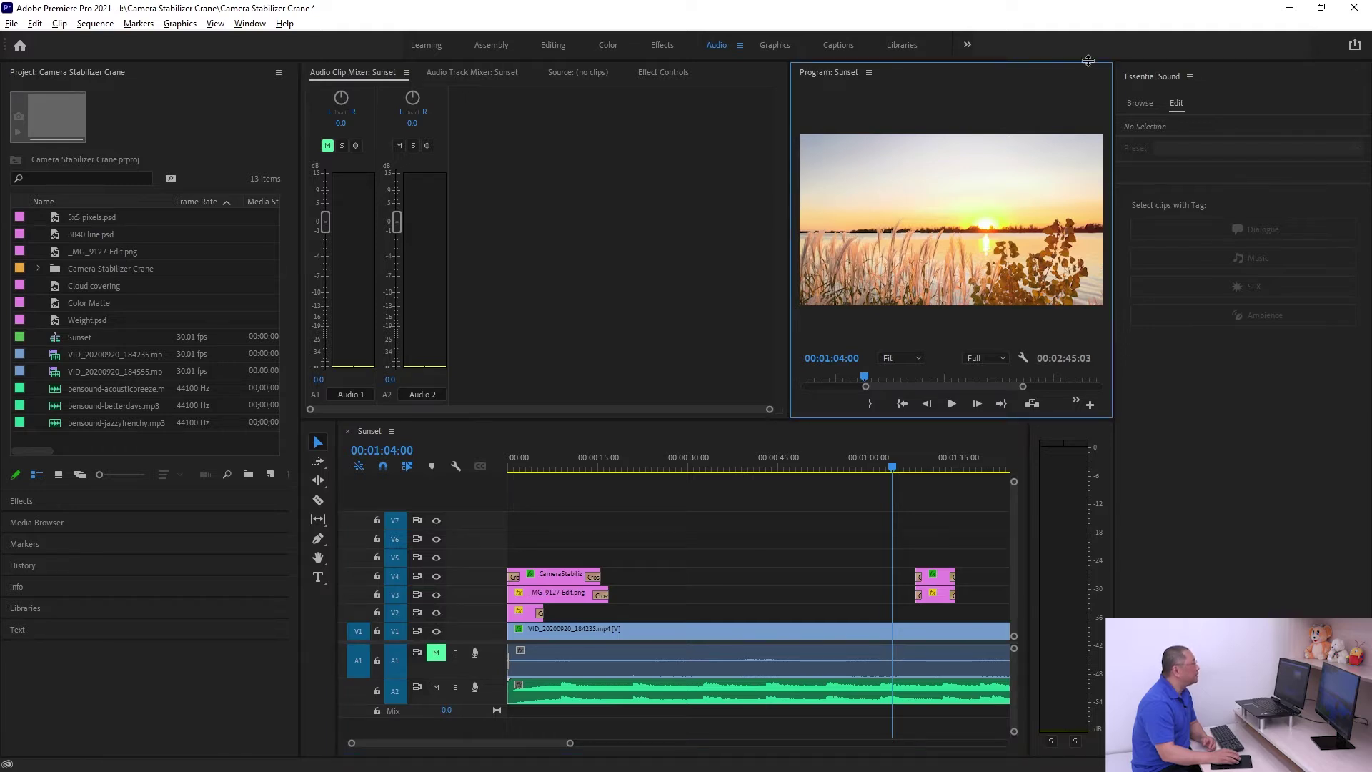
pyautogui.click(1149, 78)
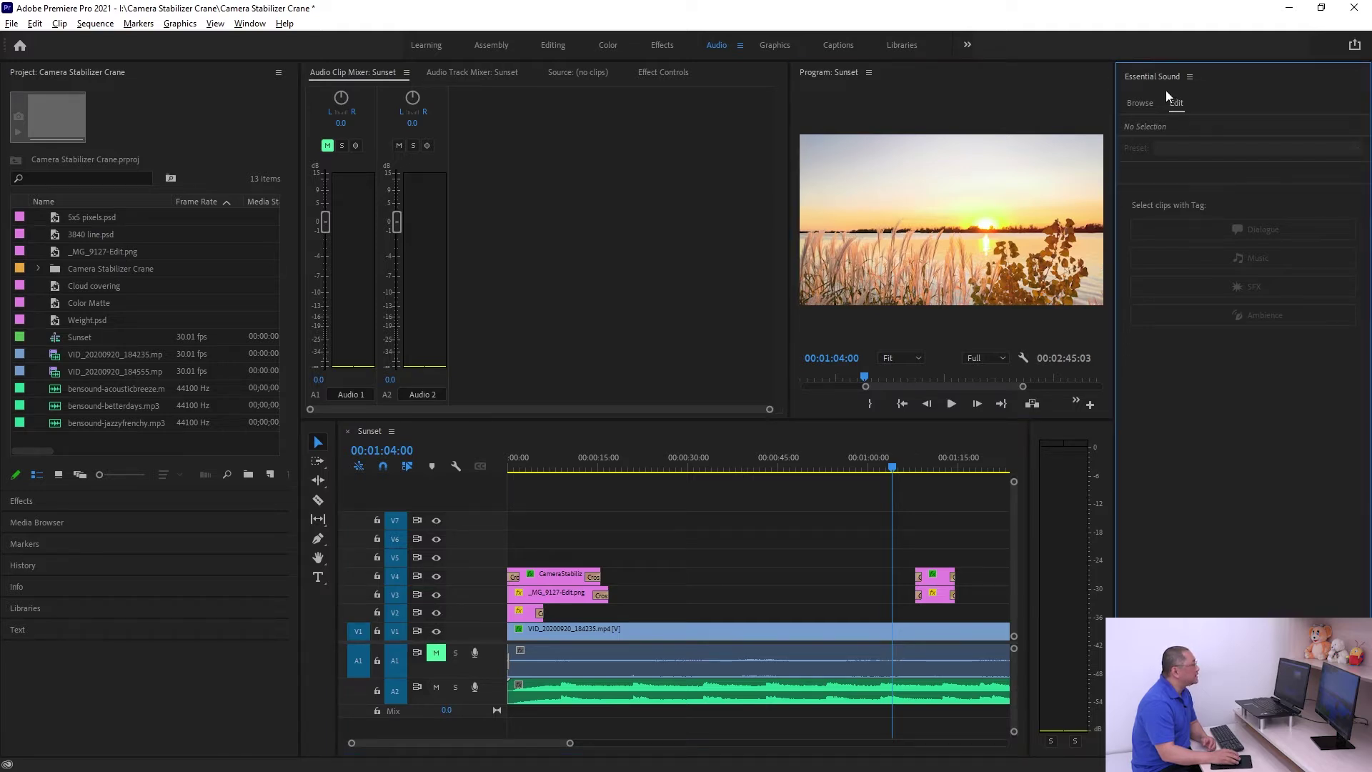
pyautogui.click(540, 138)
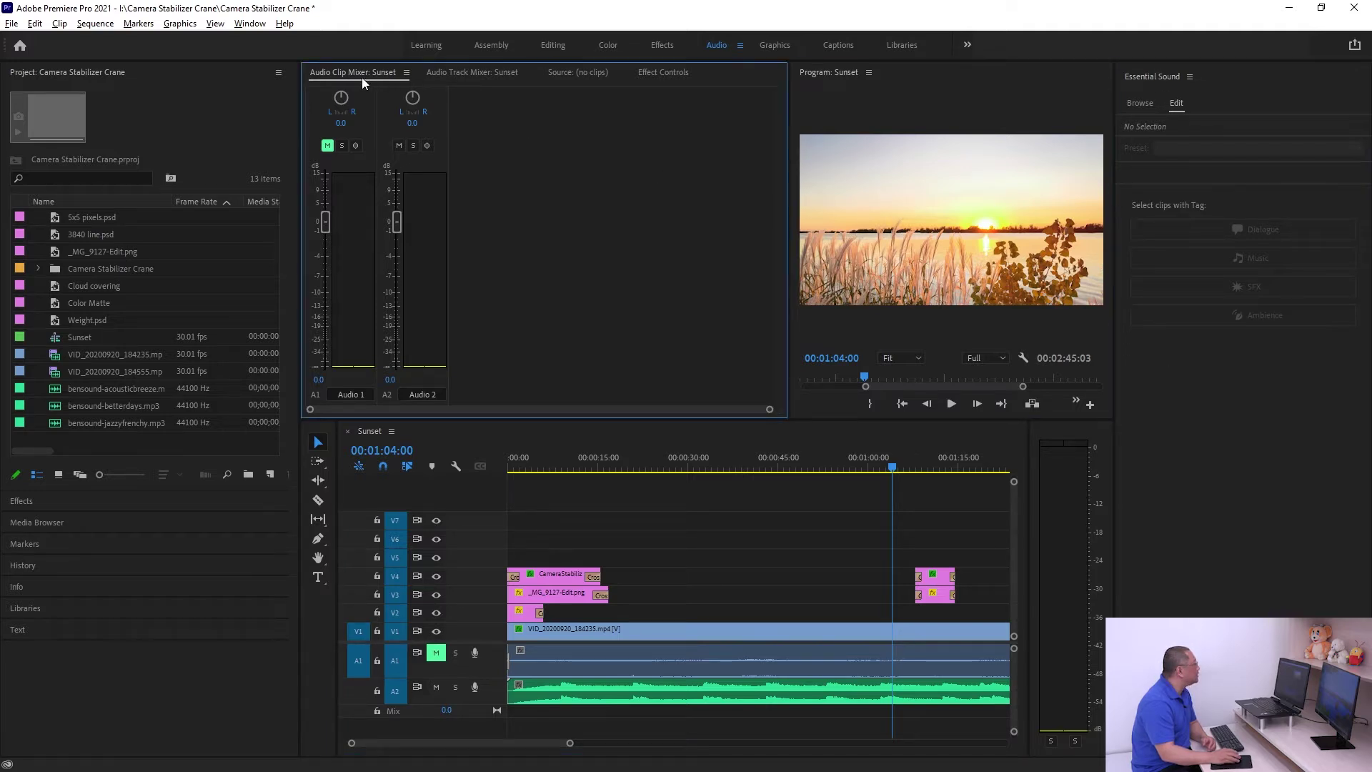
pyautogui.click(472, 73)
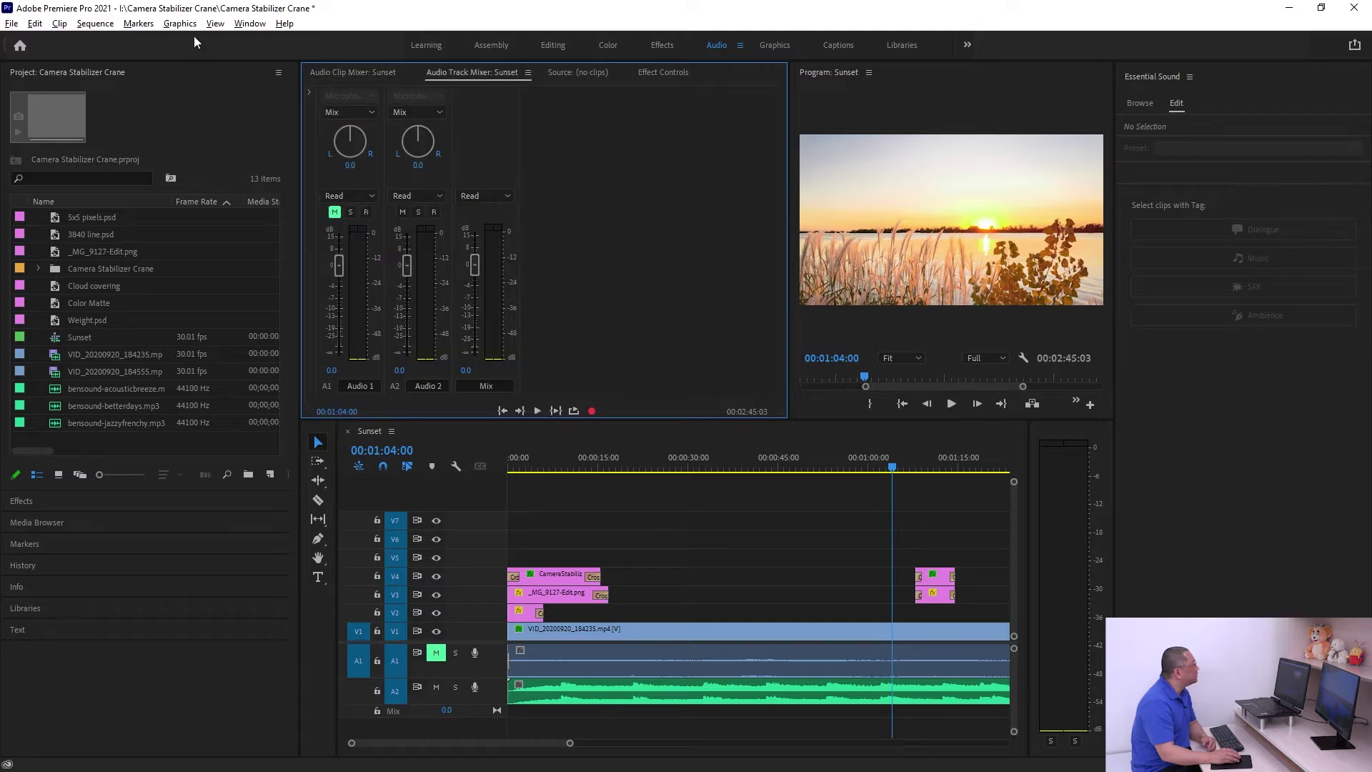
pyautogui.click(249, 23)
pyautogui.moveTo(286, 40)
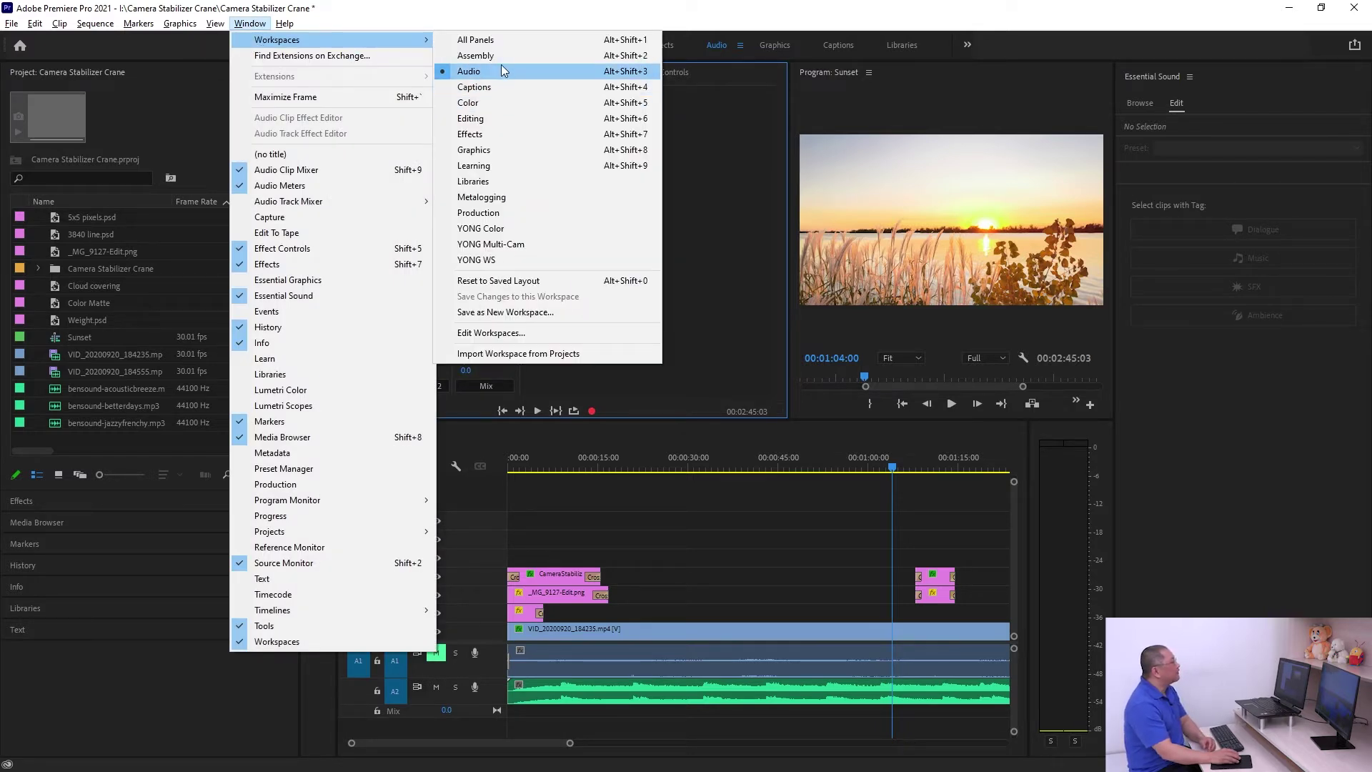
pyautogui.click(504, 70)
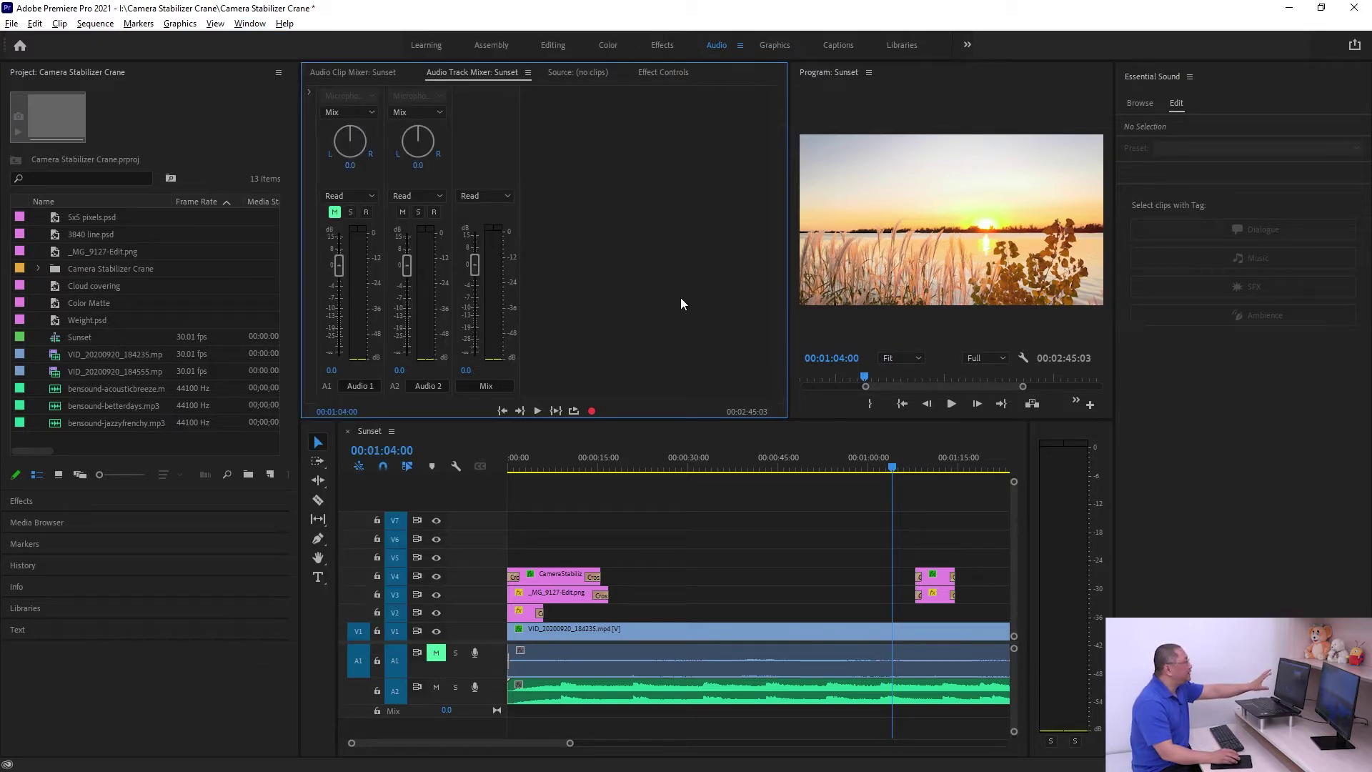
# Close the Source monitor panel in the Audio workspace and switch to the Graphics workspace
pyautogui.click(580, 74)
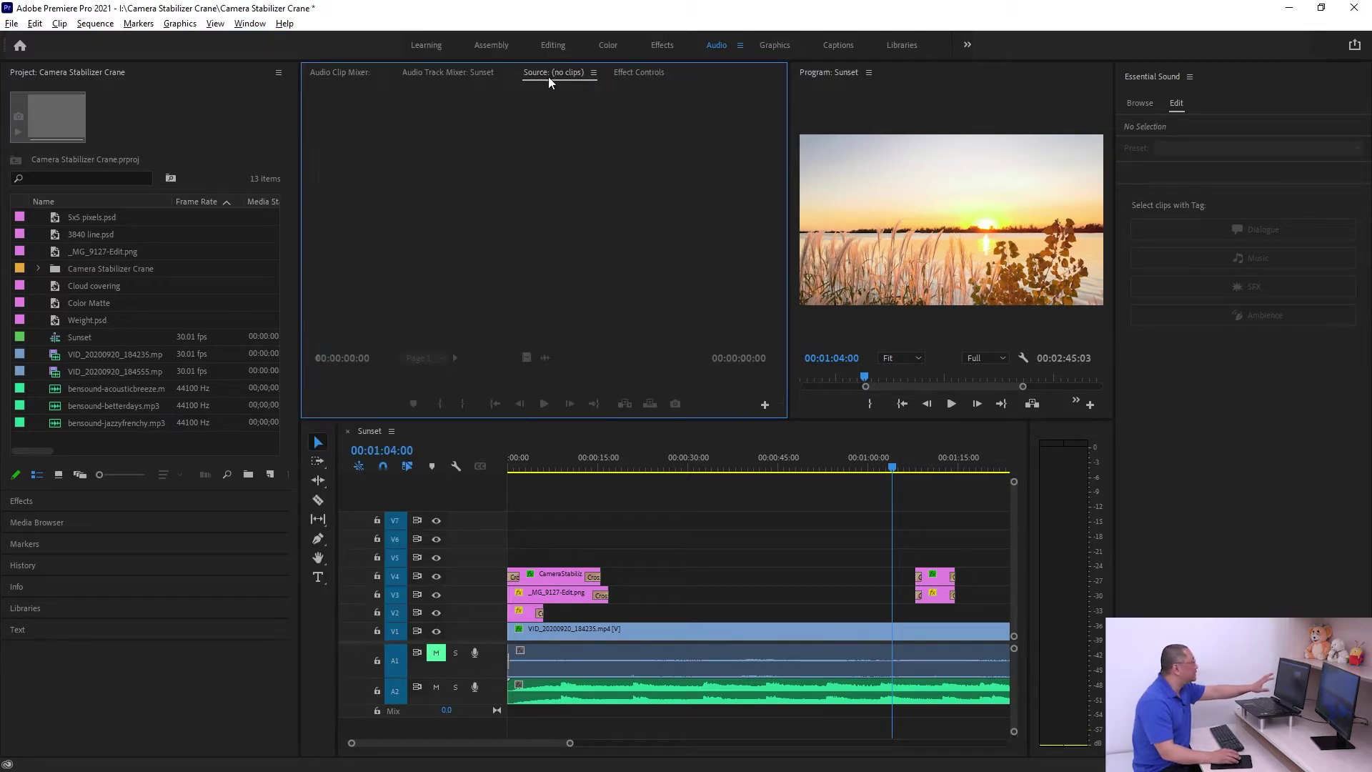
pyautogui.click(593, 73)
pyautogui.click(632, 84)
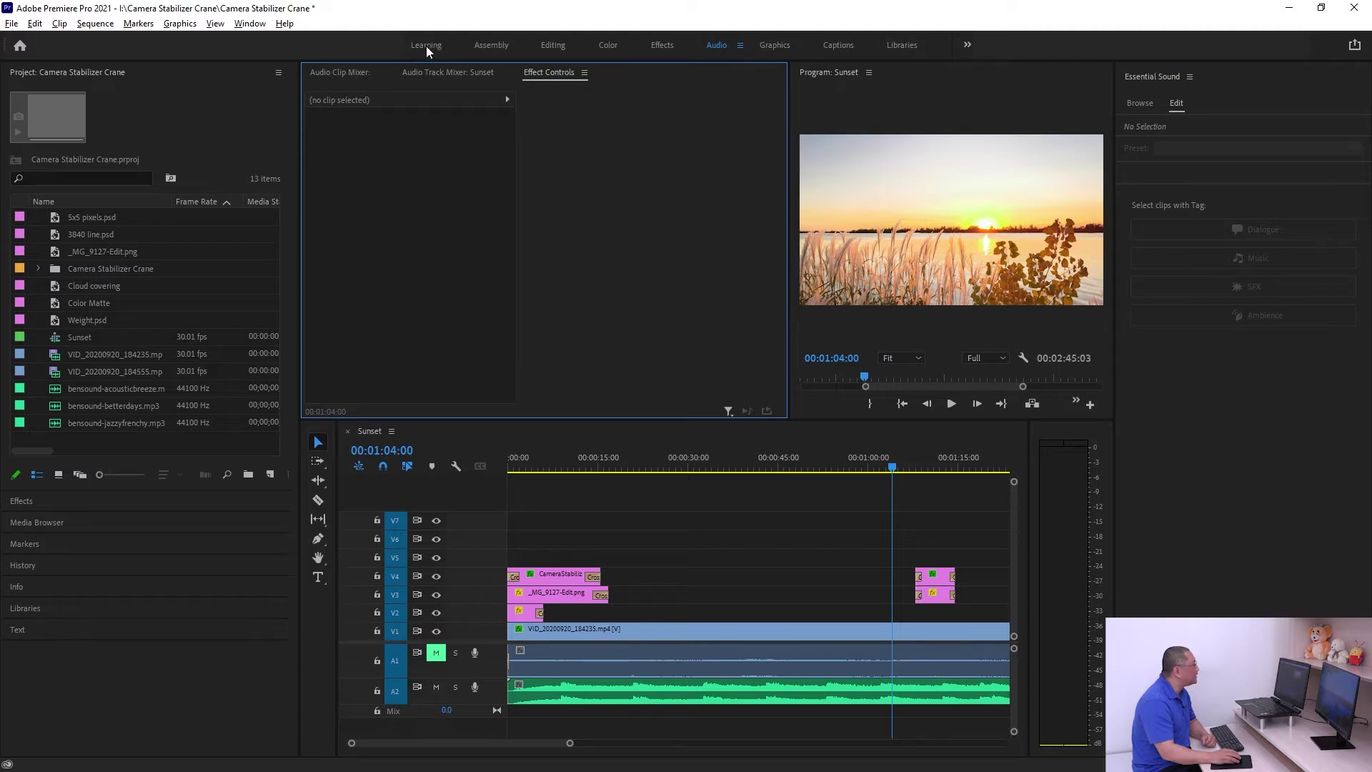
pyautogui.click(775, 45)
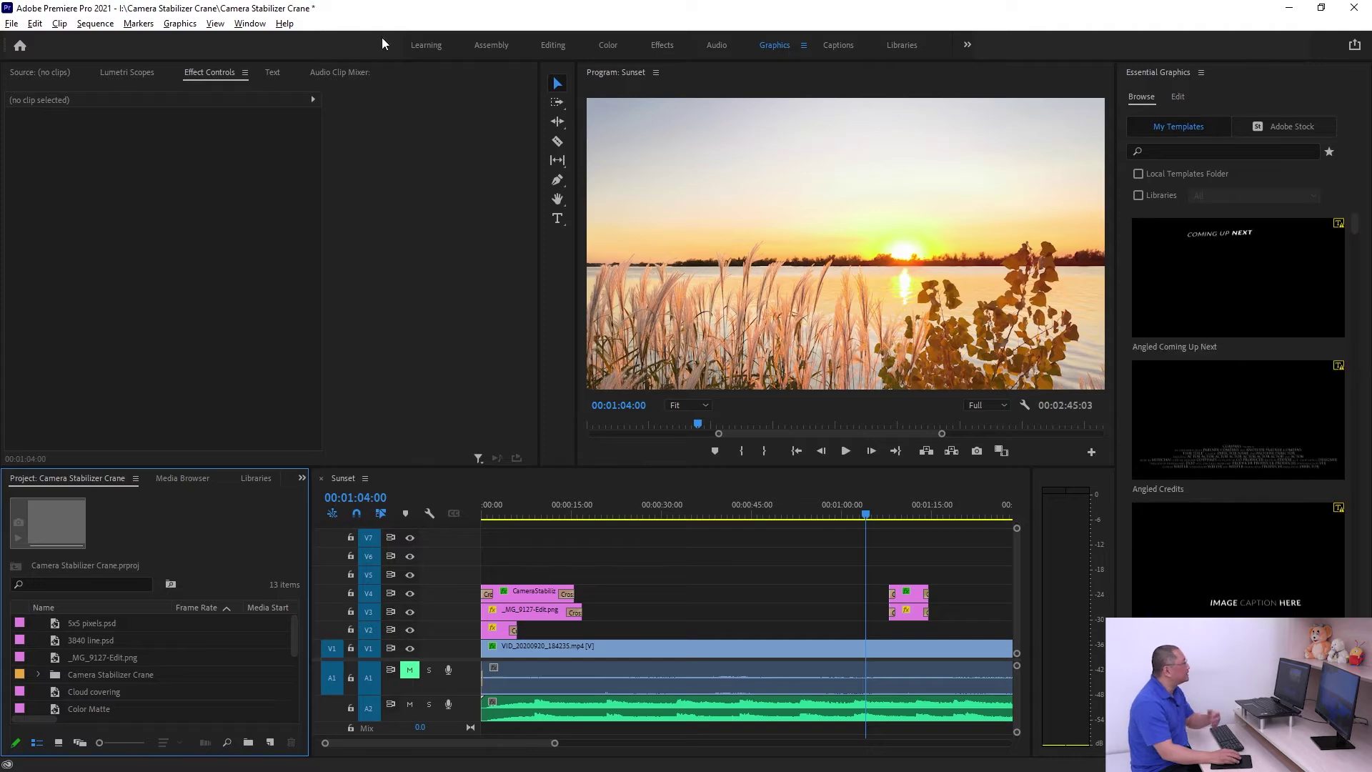
# Review the list of available workspaces and close the Workspaces bar in the Graphics workspace
pyautogui.click(247, 25)
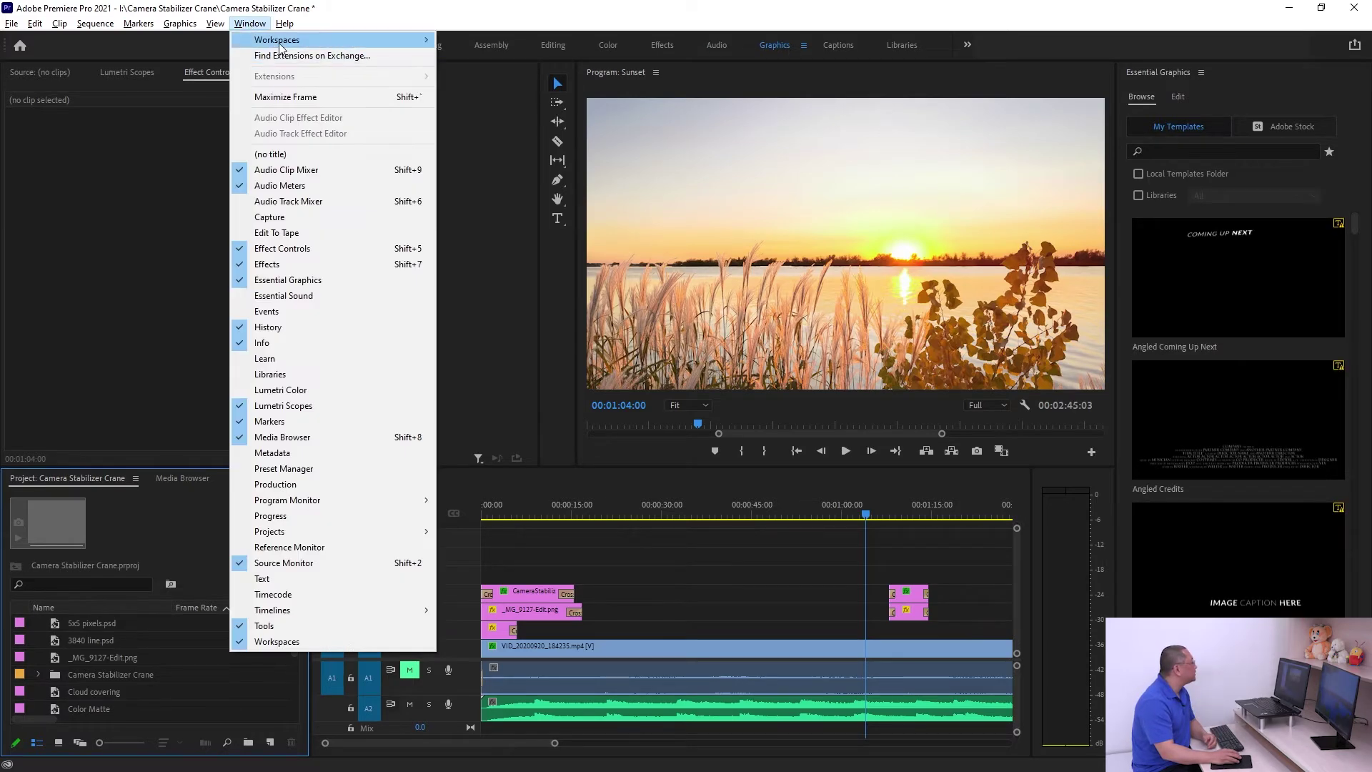
pyautogui.moveTo(280, 48)
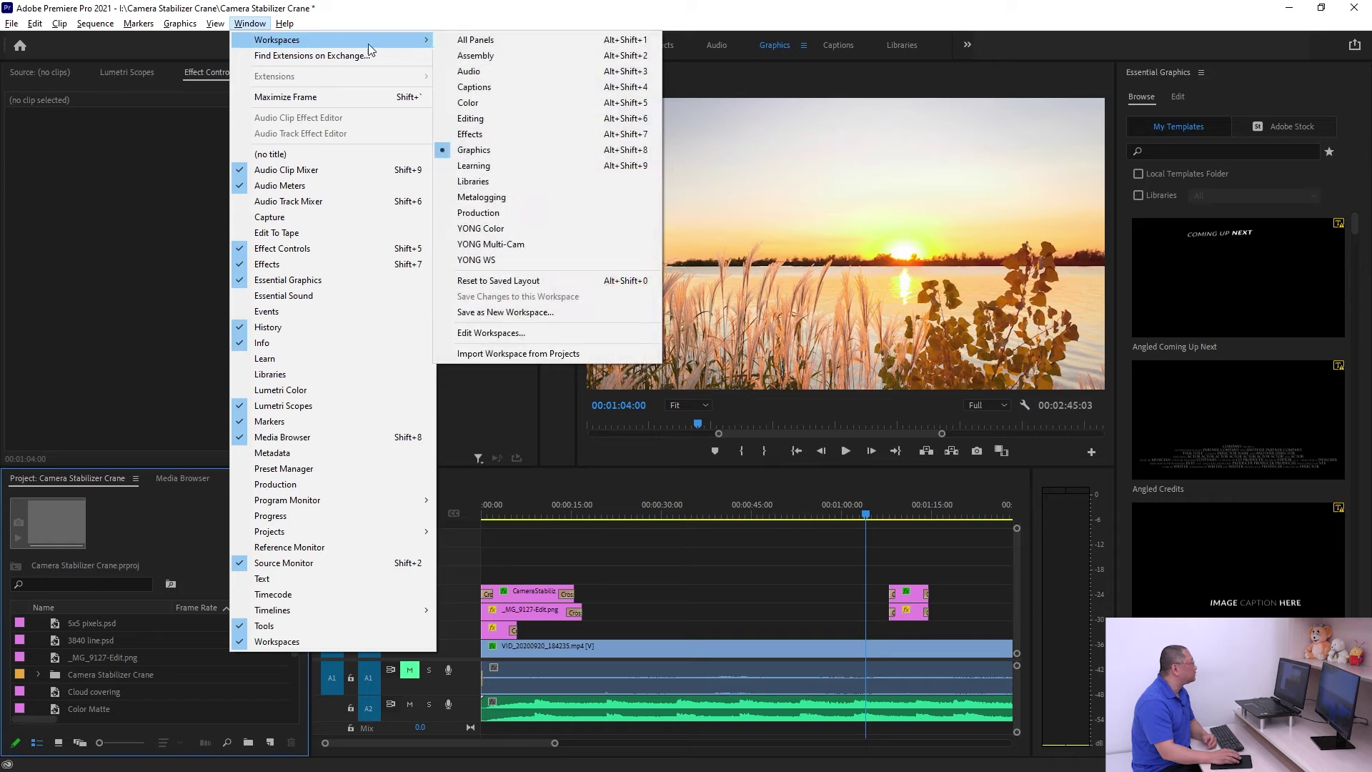
pyautogui.click(850, 23)
pyautogui.click(967, 45)
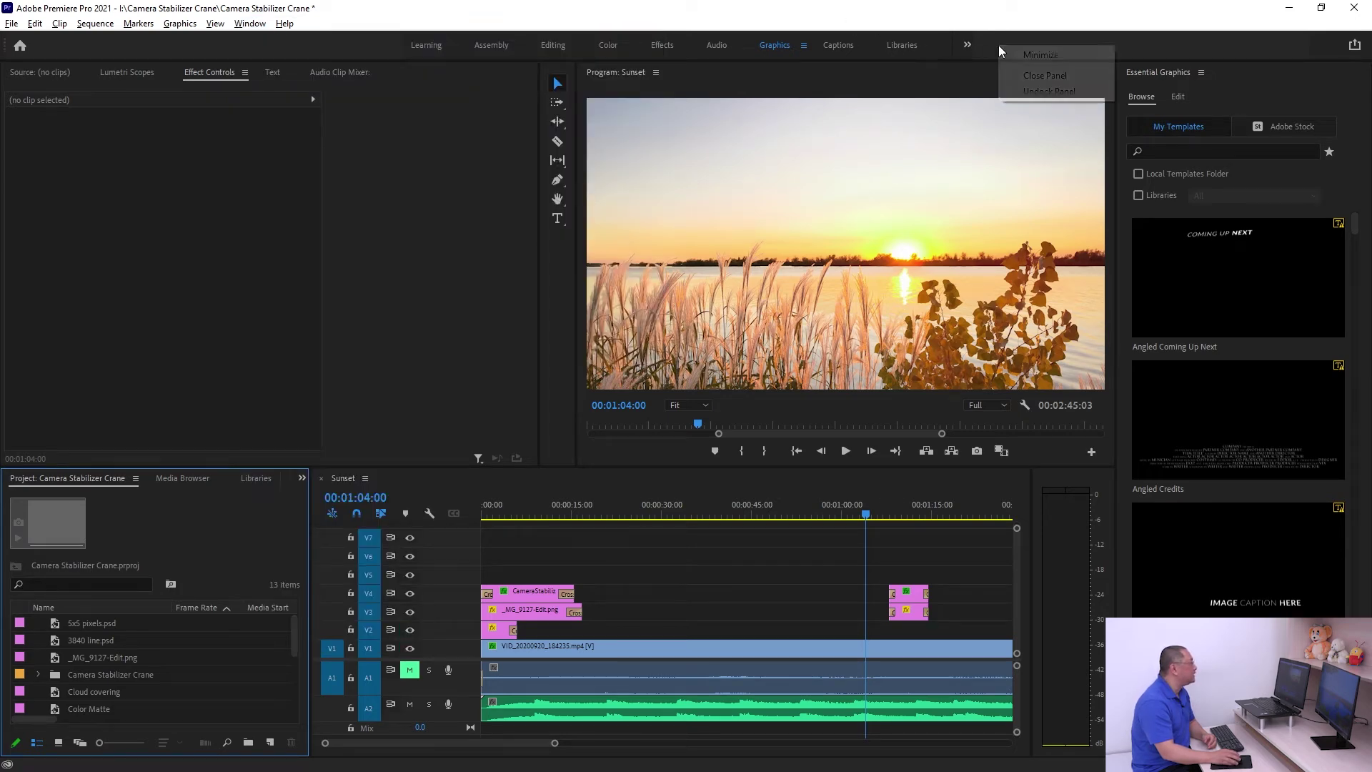
pyautogui.click(1037, 72)
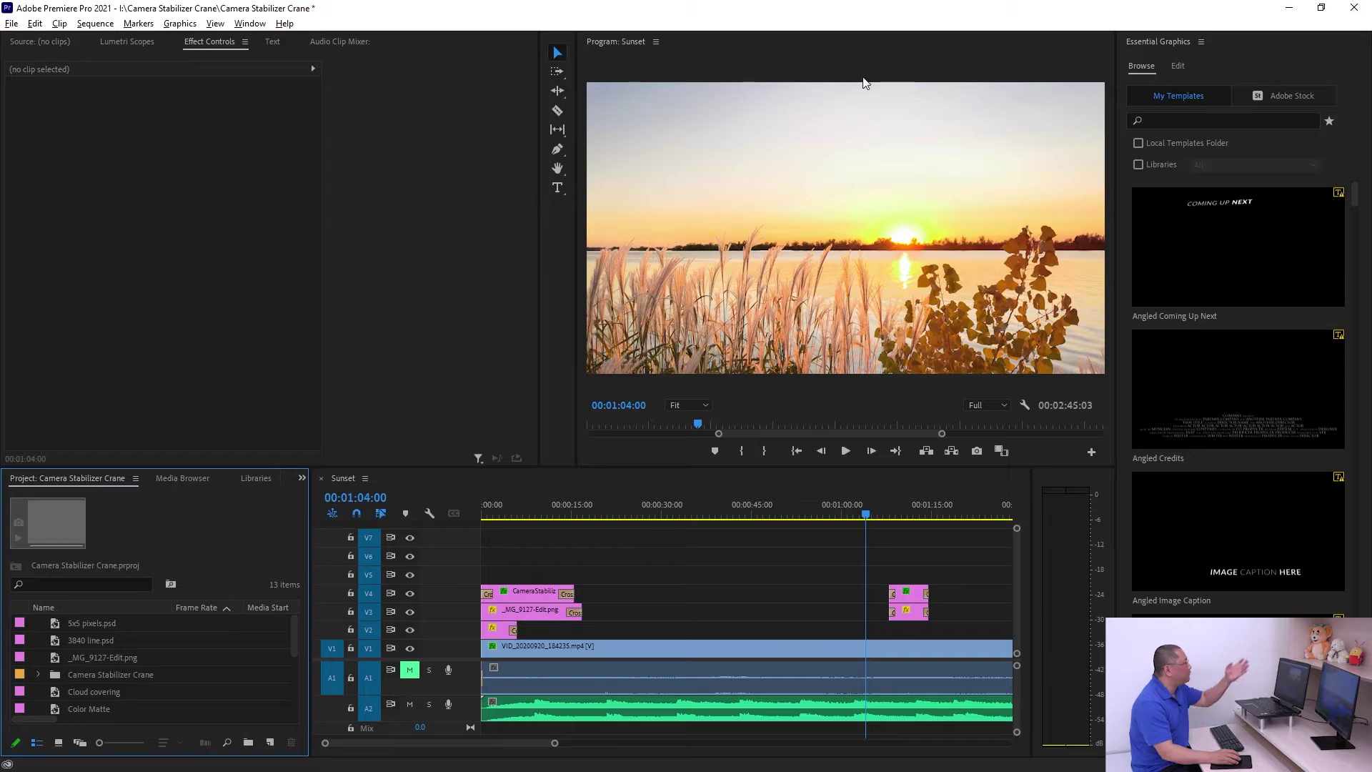
# Switch to the Production workspace
pyautogui.click(257, 22)
pyautogui.moveTo(336, 40)
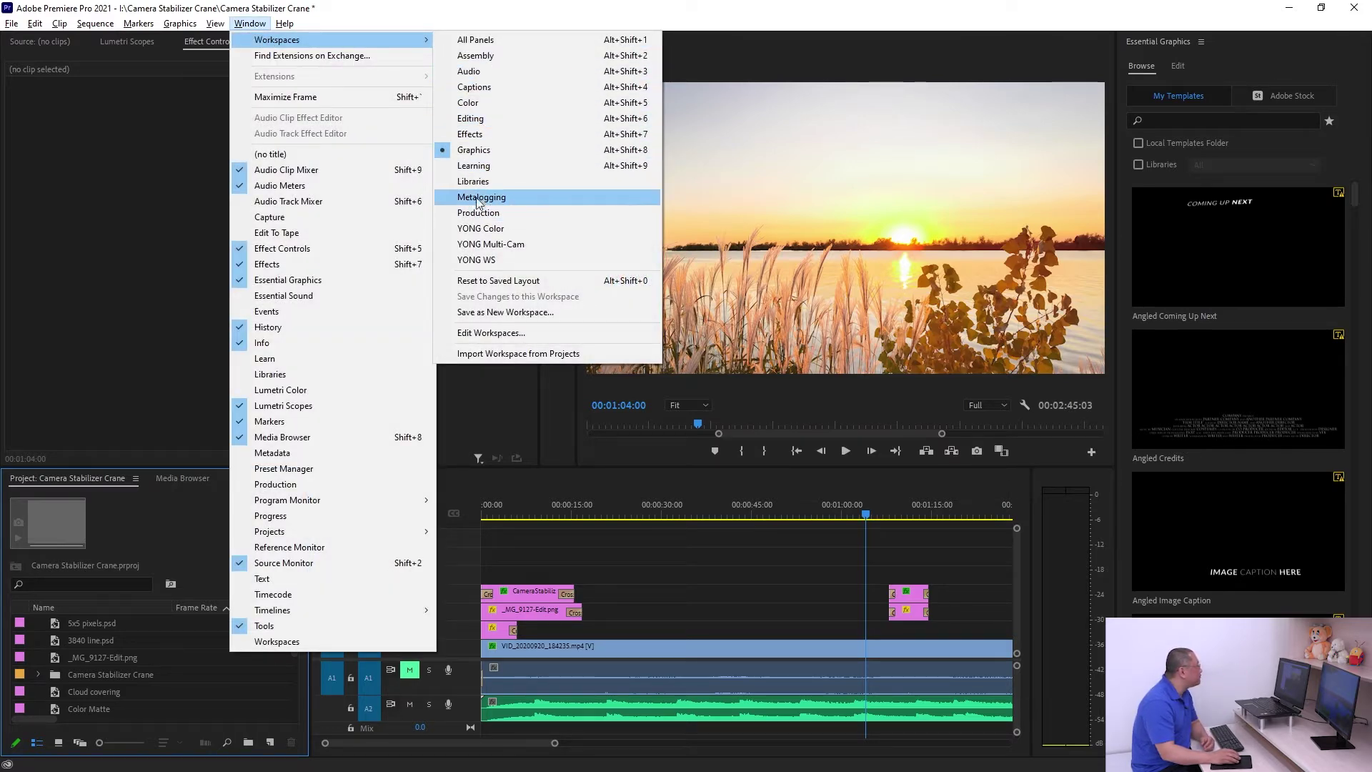
pyautogui.click(491, 214)
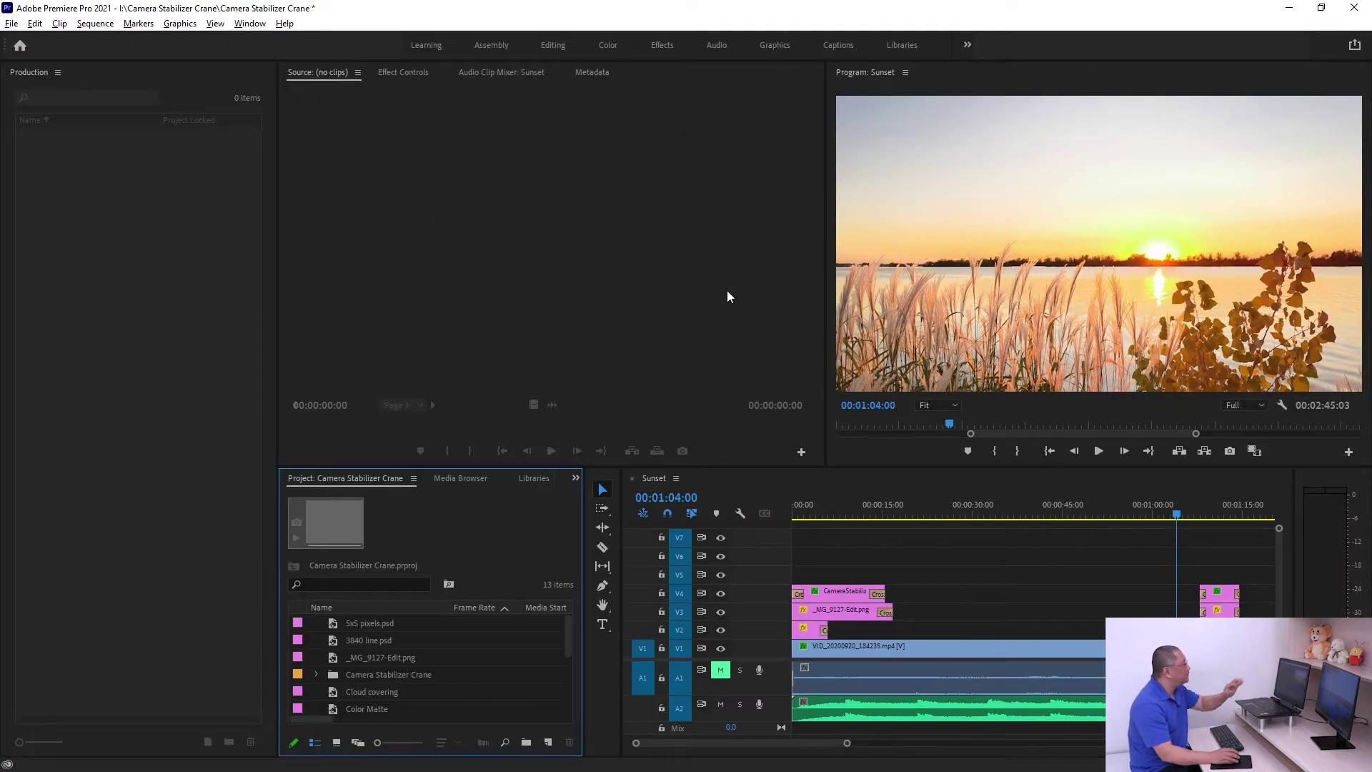
# Switch to the Color workspace
pyautogui.click(249, 22)
pyautogui.moveTo(279, 40)
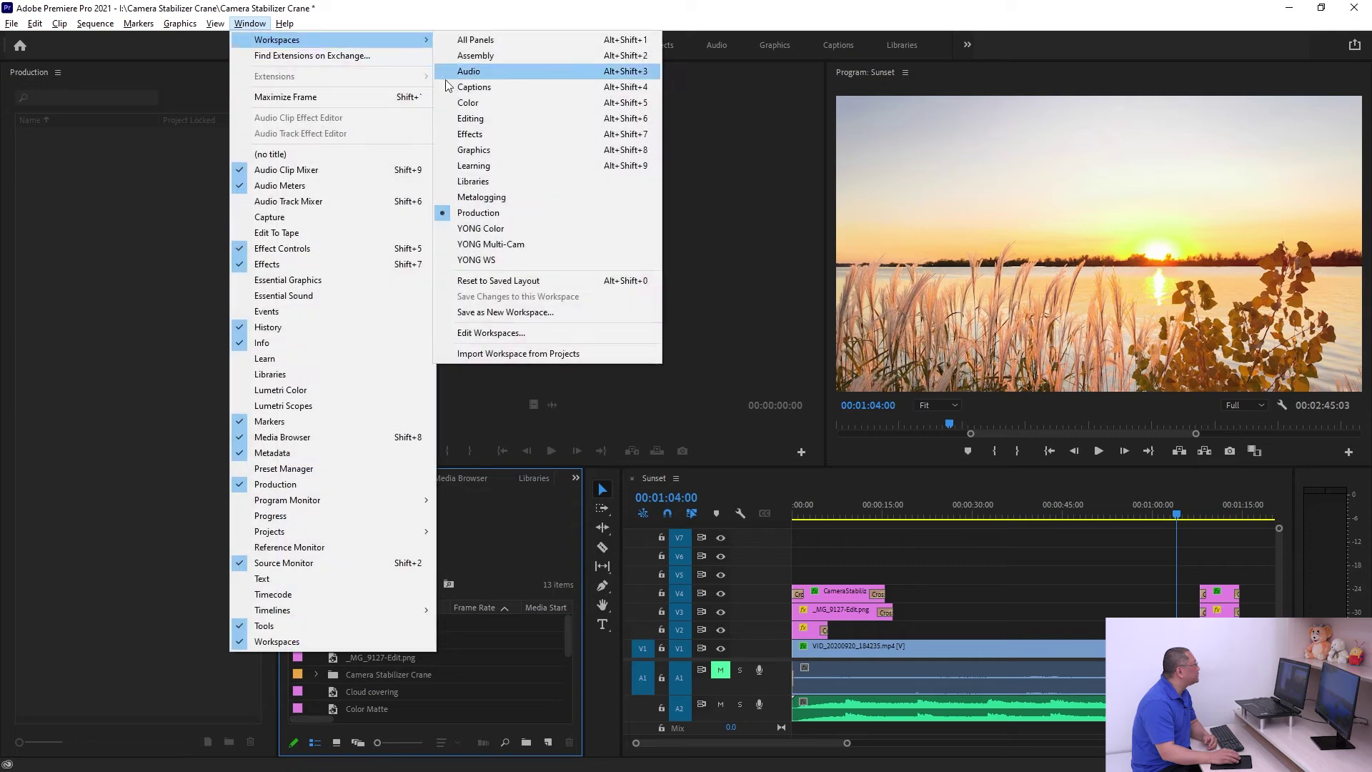
pyautogui.click(492, 105)
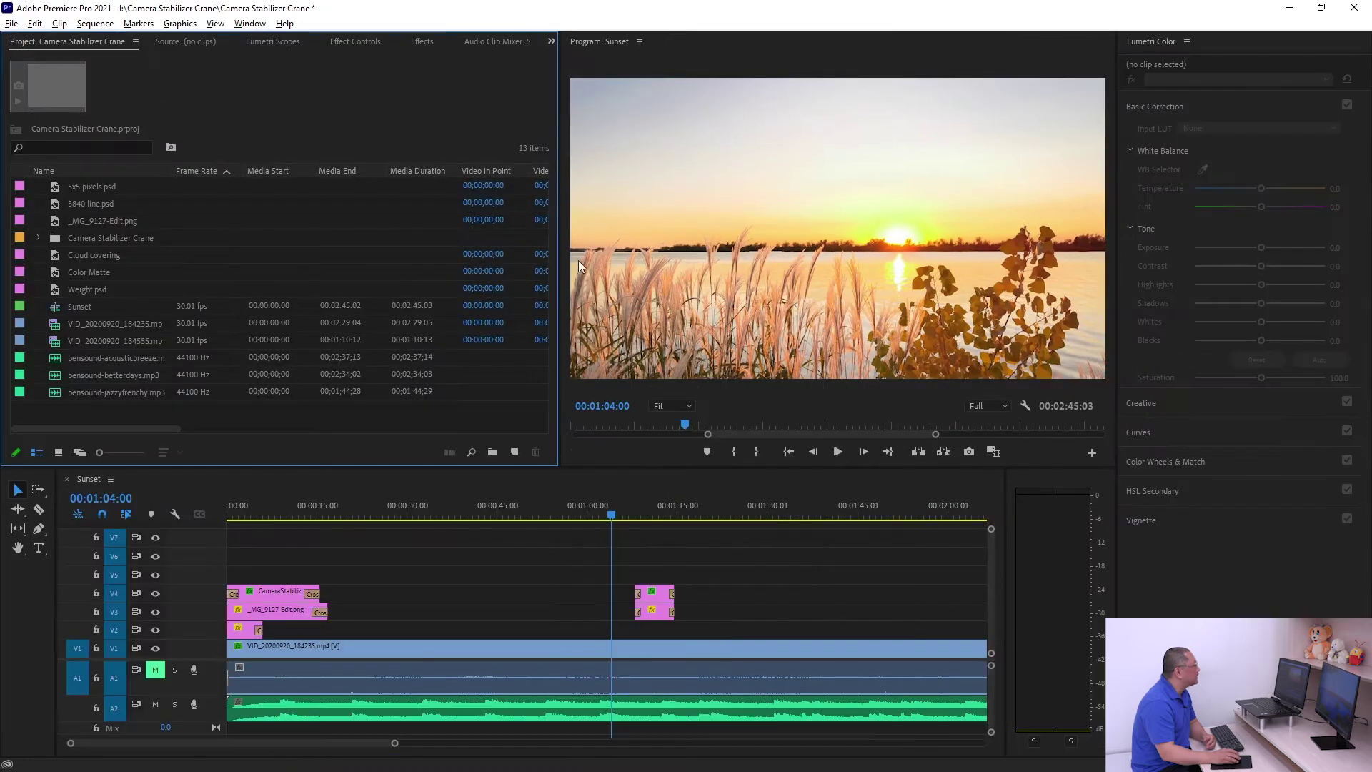
# Select the VID_20200920_184235.mp4 clip on track V1 and expand its Basic Correction settings in Lumetri Color
pyautogui.click(1150, 42)
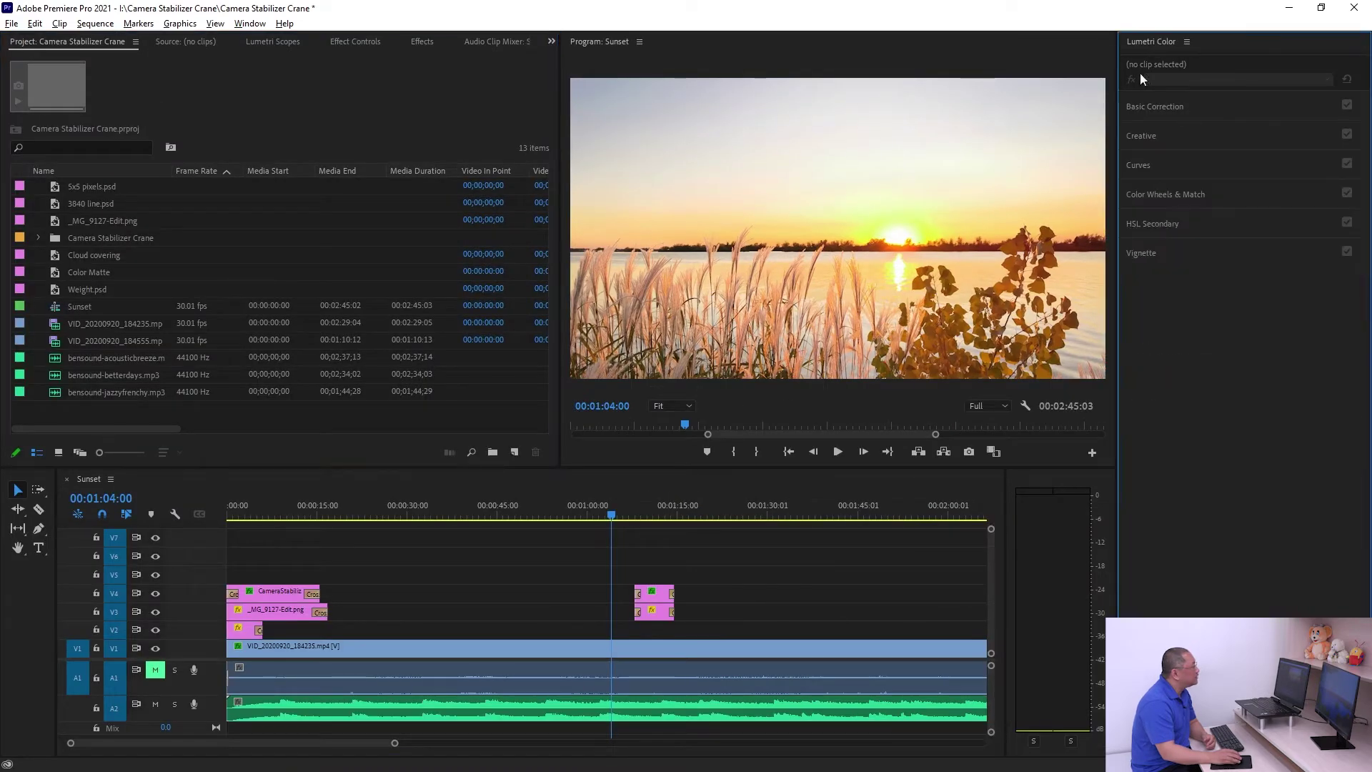
pyautogui.click(760, 650)
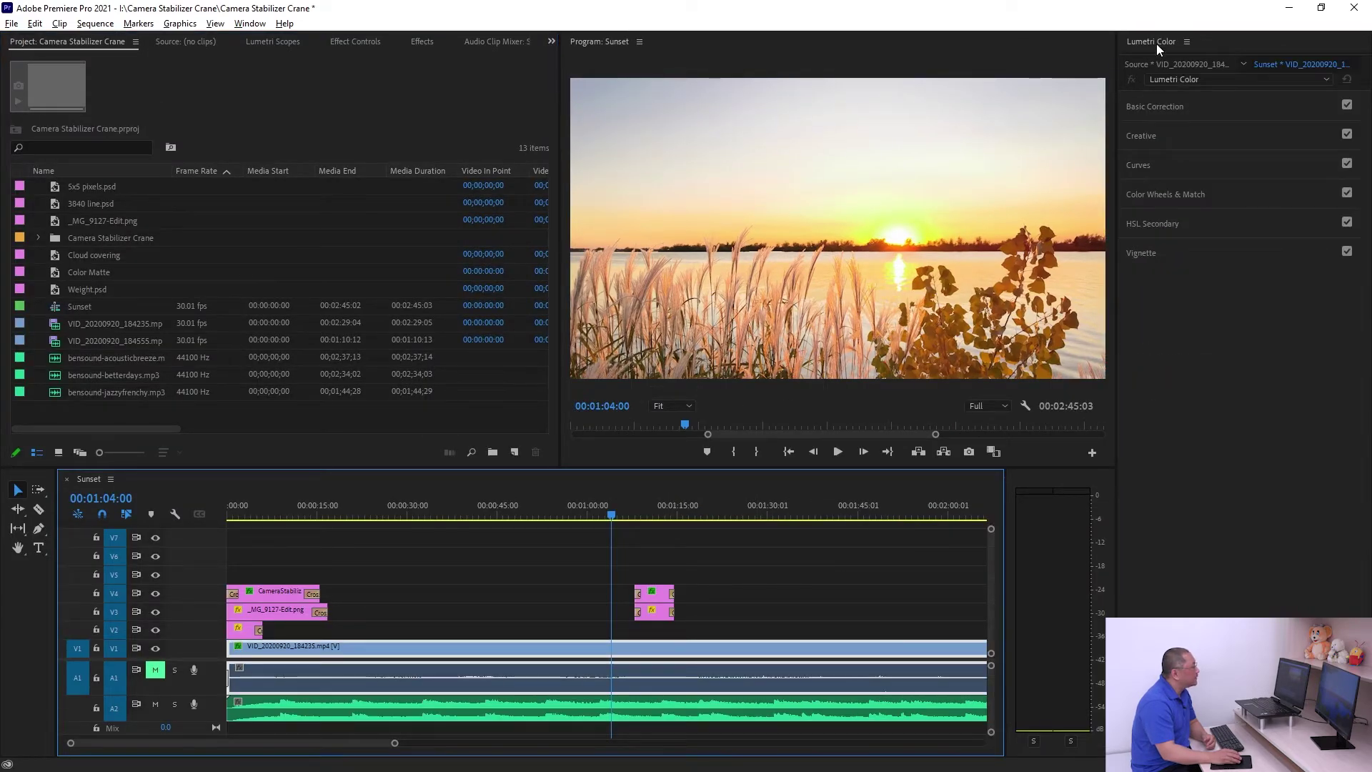
pyautogui.click(1229, 113)
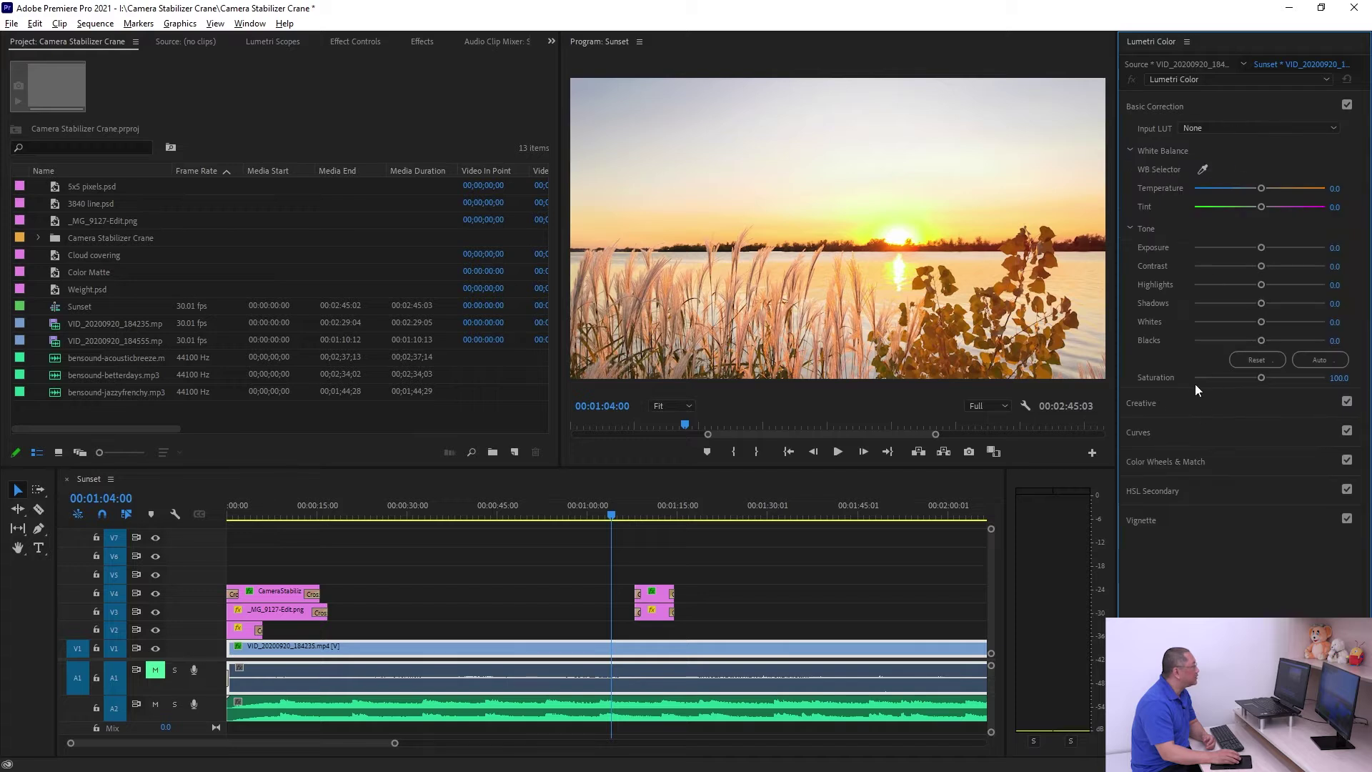
# Look over the Effects, Effect Controls and Lumetri Scopes panels of the Color workspace
pyautogui.click(314, 110)
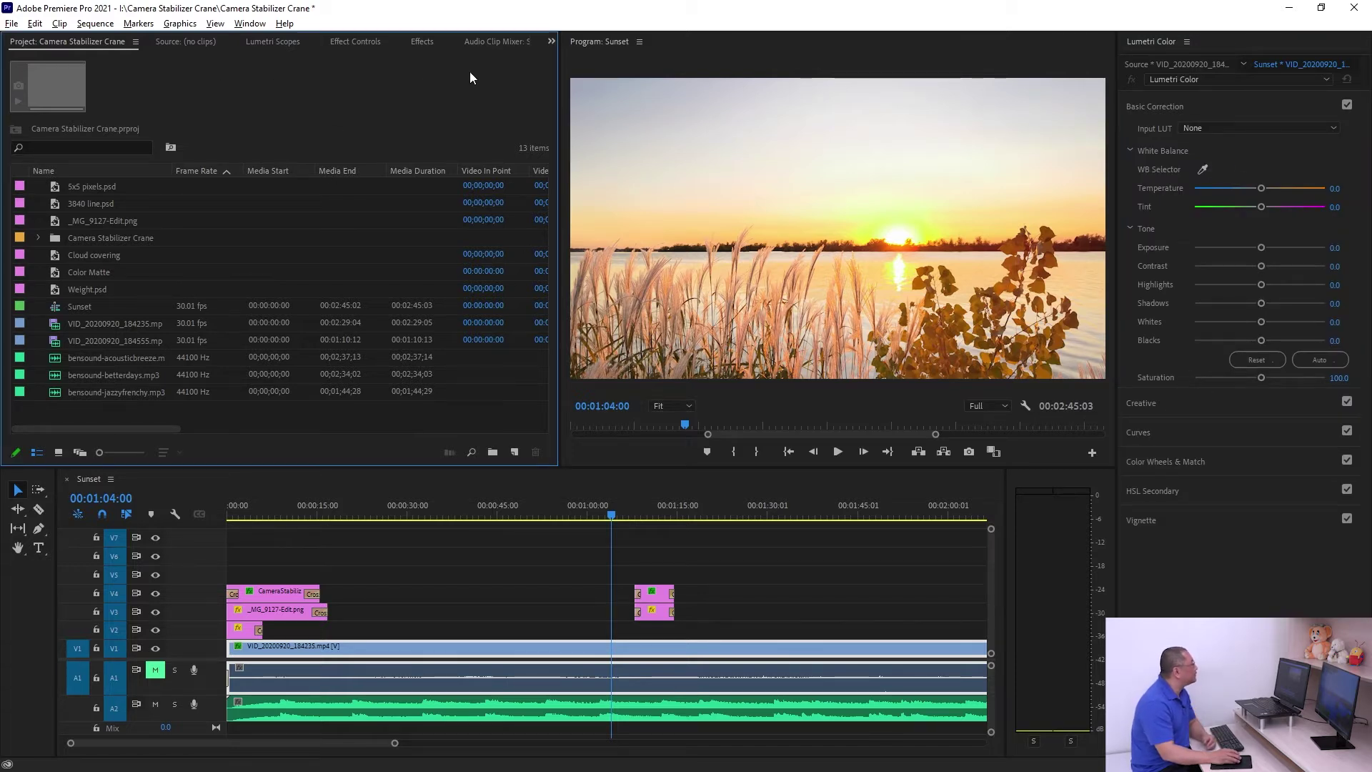
pyautogui.click(420, 41)
pyautogui.click(357, 43)
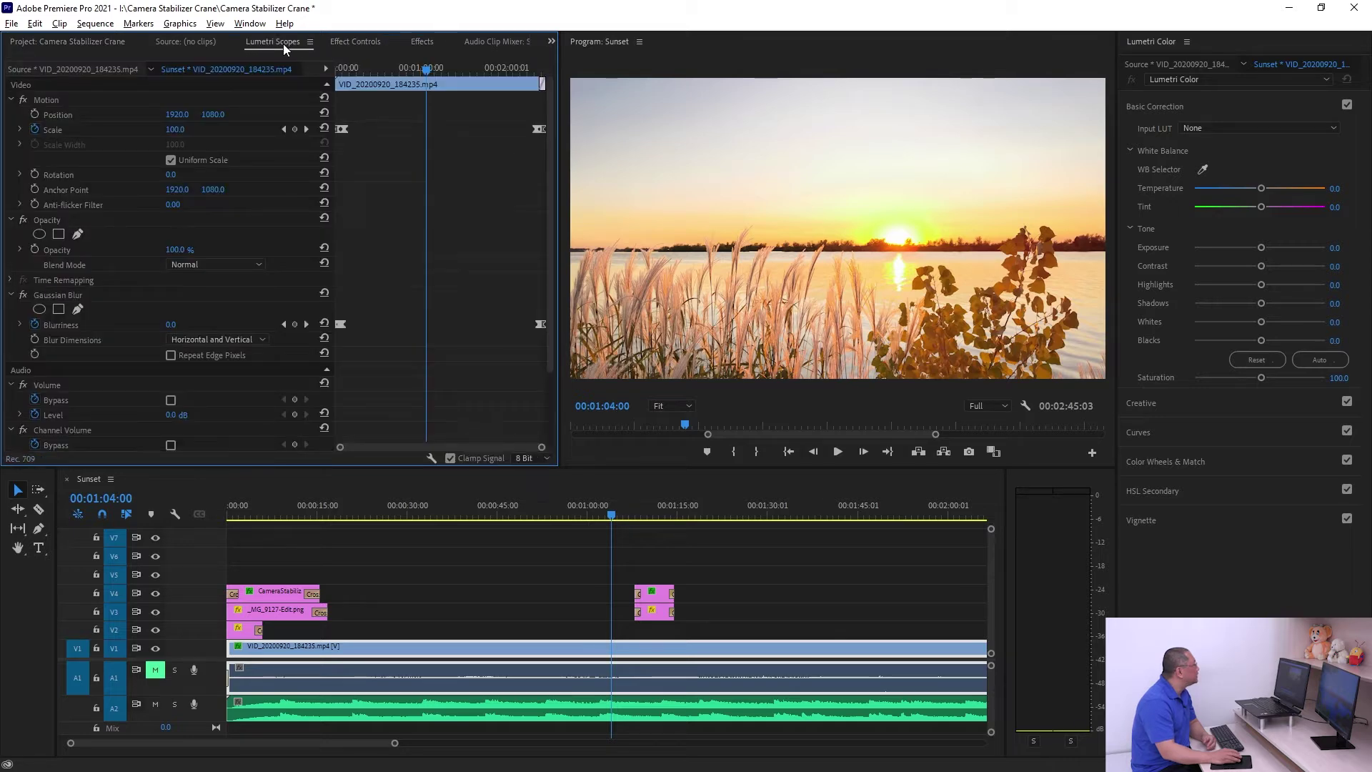
pyautogui.click(282, 43)
# Close the Source monitor panel in the Color workspace
pyautogui.click(218, 43)
pyautogui.click(225, 41)
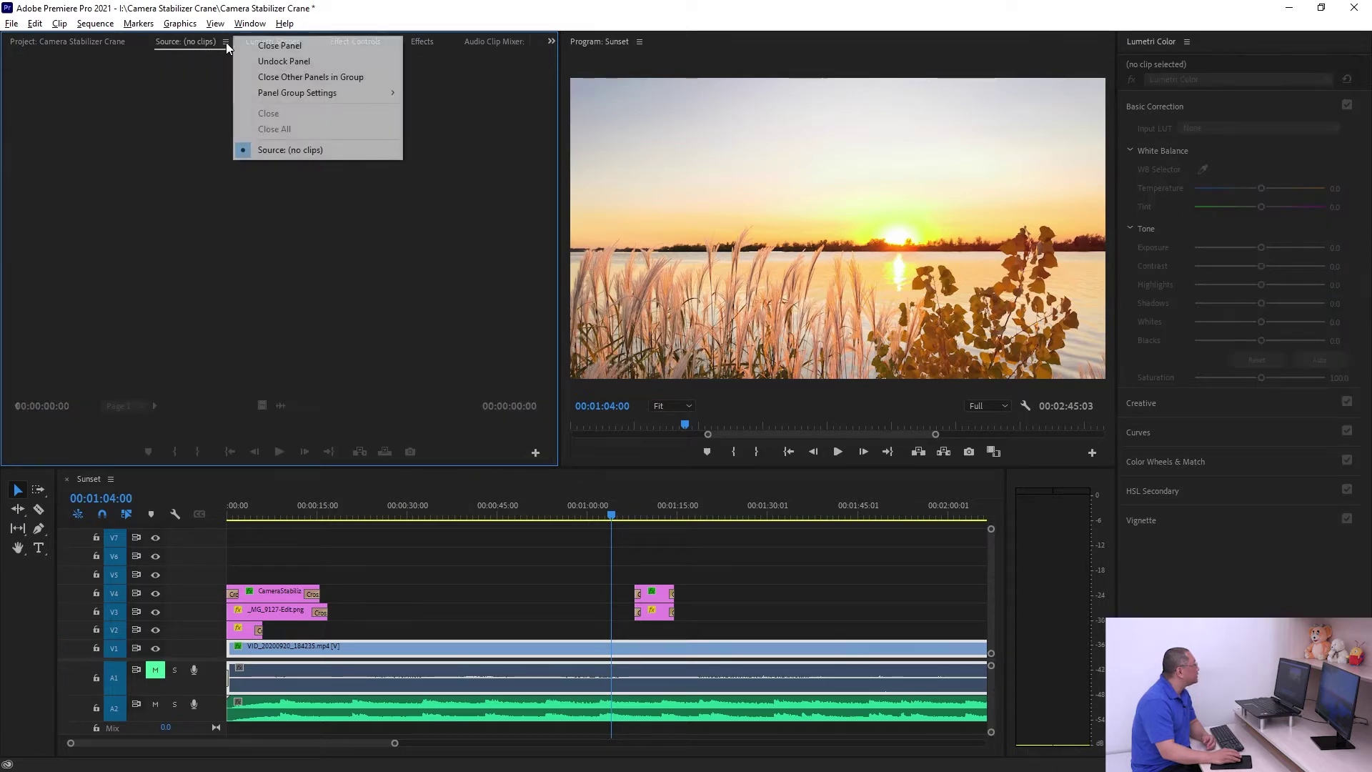
pyautogui.click(350, 45)
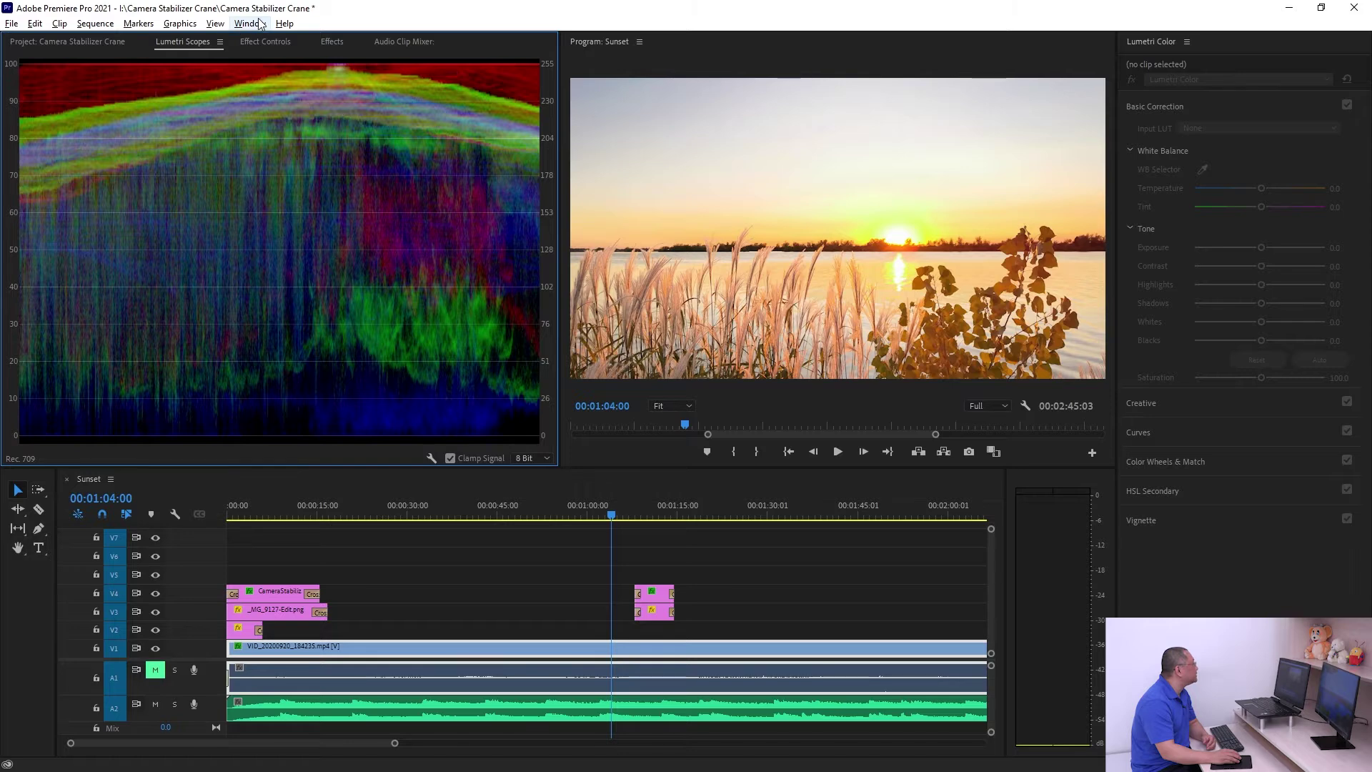
# Reset the Color workspace to its saved layout
pyautogui.click(249, 24)
pyautogui.moveTo(325, 40)
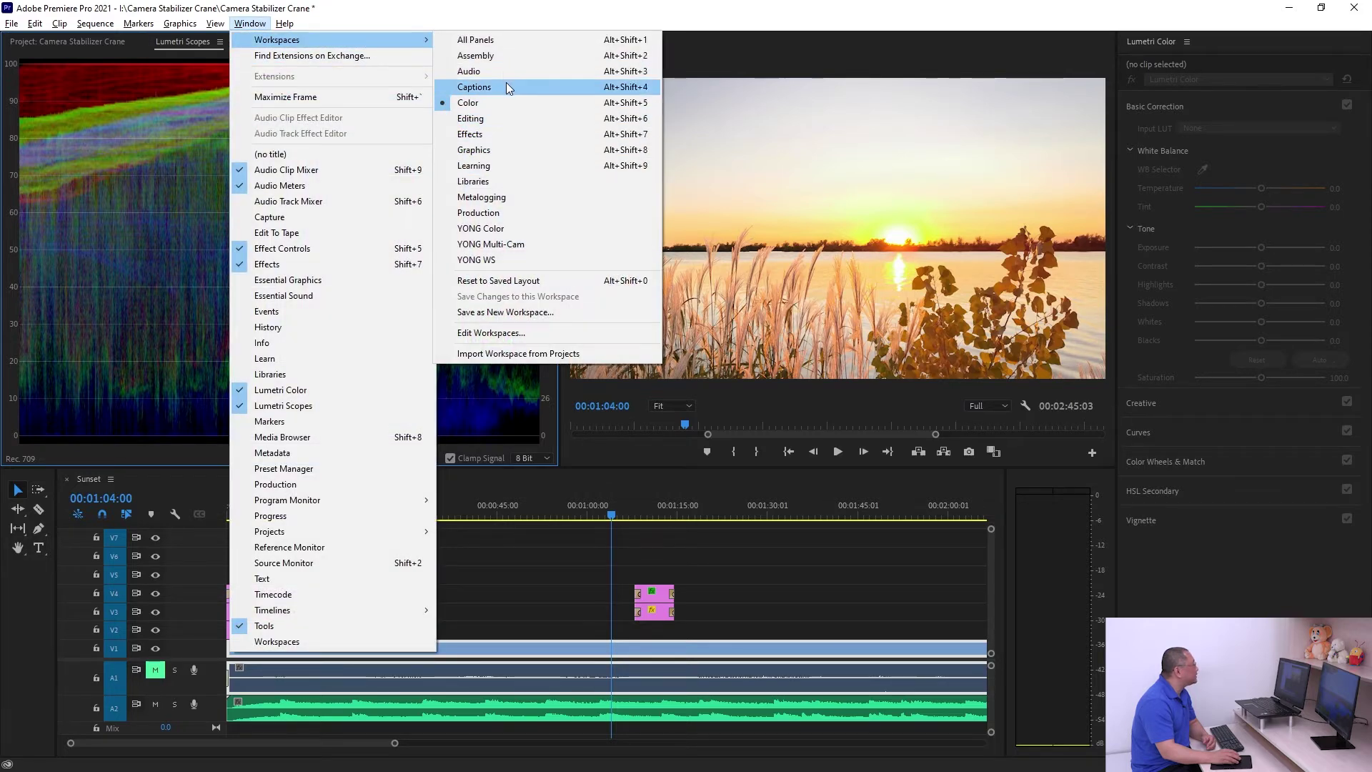
pyautogui.click(512, 280)
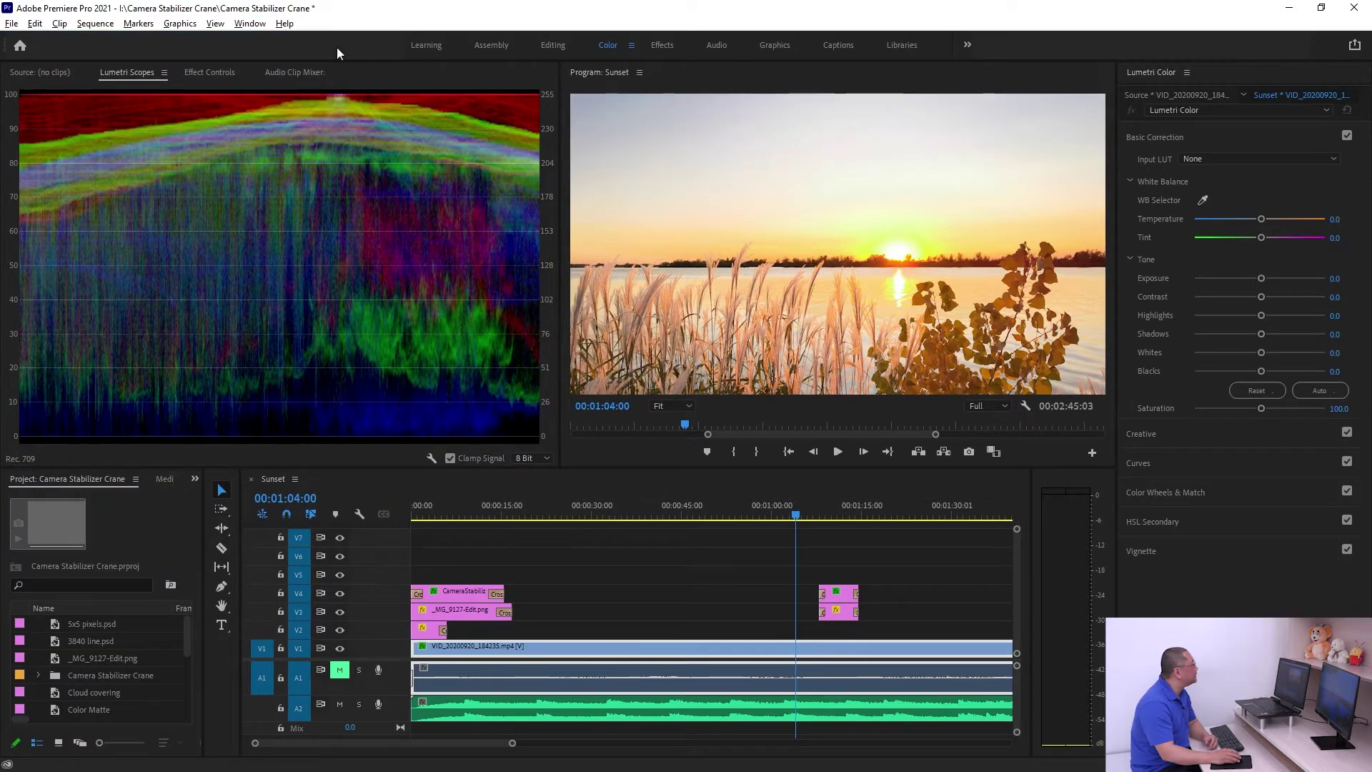
# Switch to the custom workspace whose name ends in WS
pyautogui.click(250, 24)
pyautogui.moveTo(357, 40)
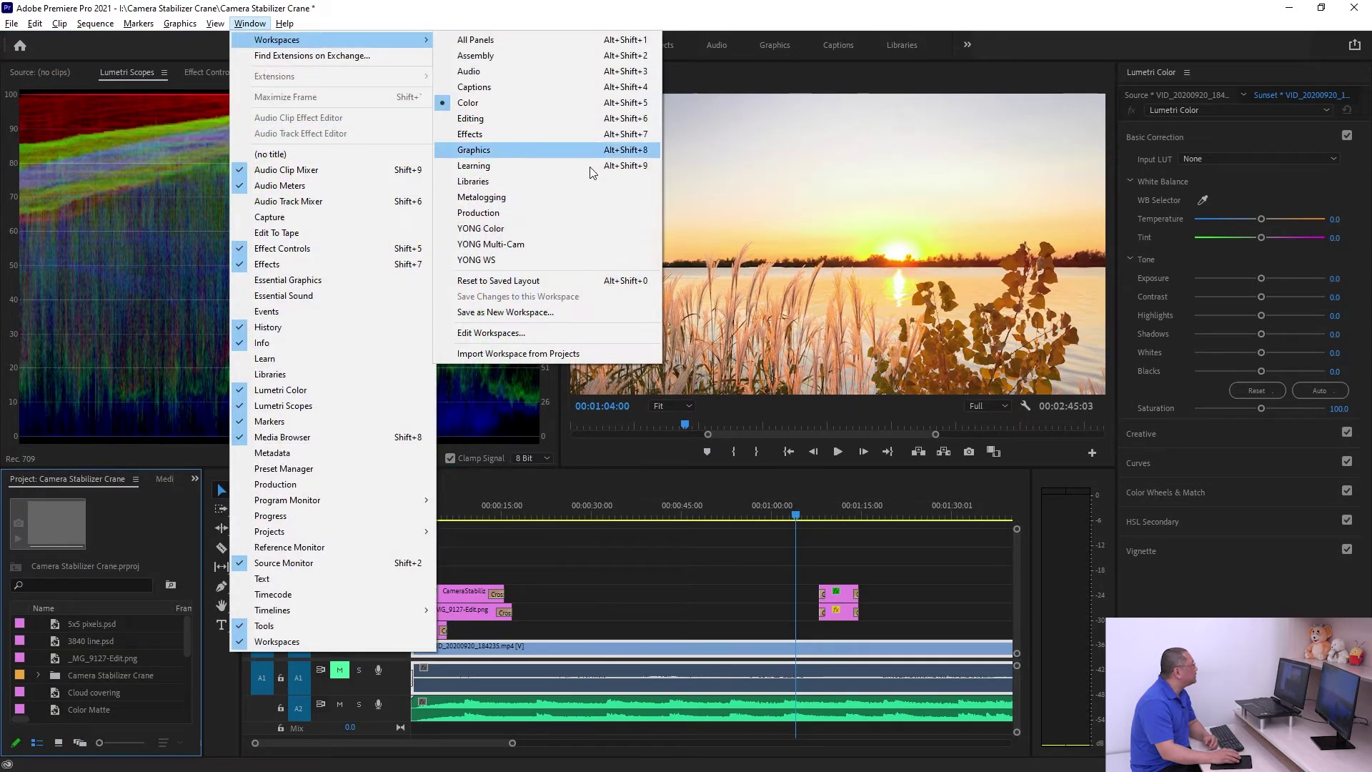
pyautogui.click(493, 262)
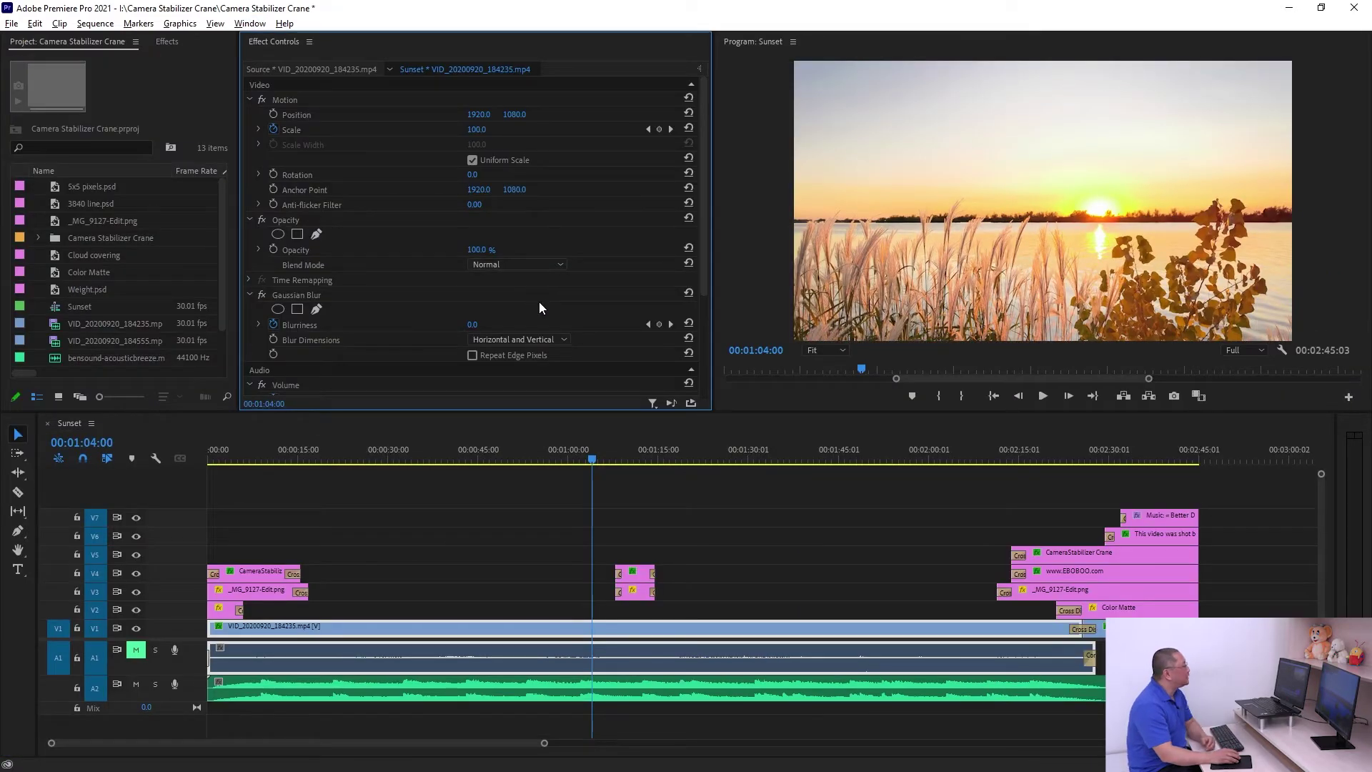
# Examine the New Item options available in the Project panel and dismiss them without creating anything
pyautogui.click(181, 101)
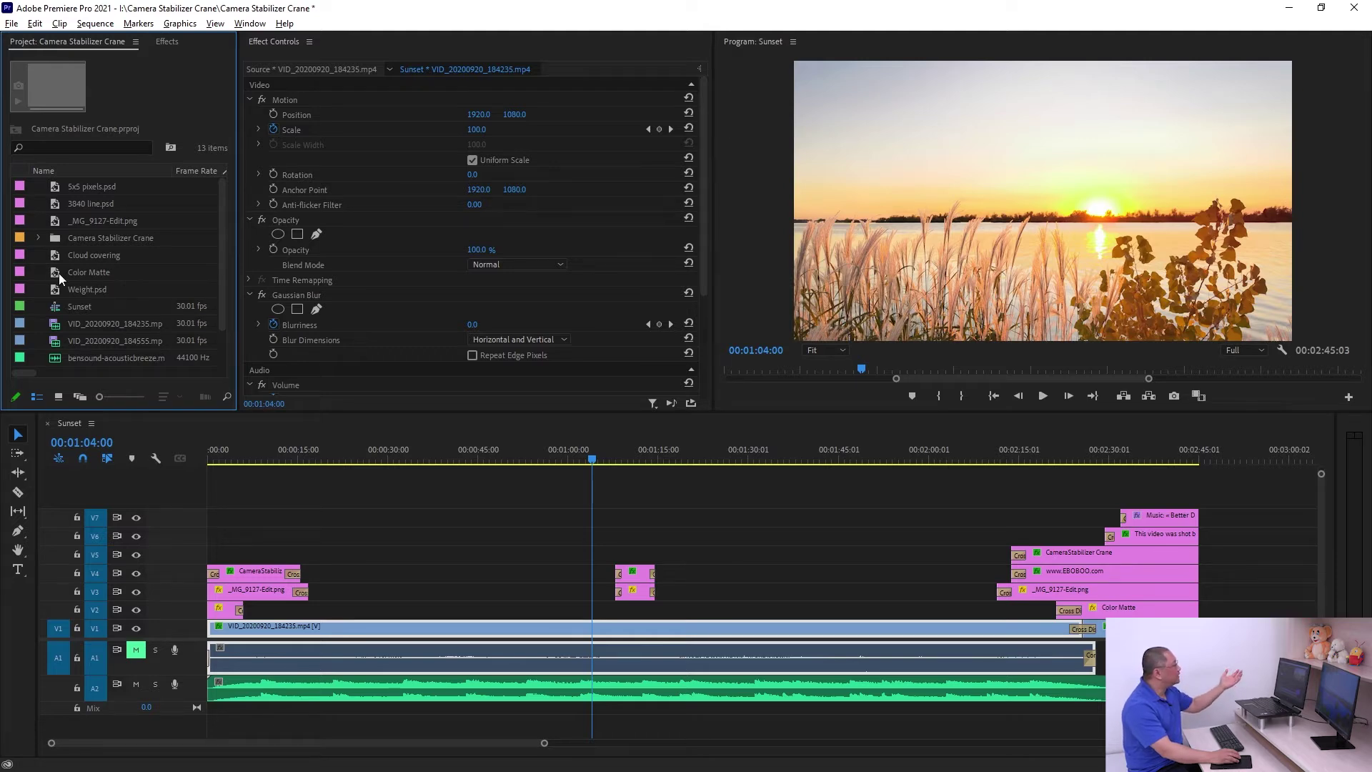
pyautogui.rightClick(33, 263)
pyautogui.moveTo(151, 328)
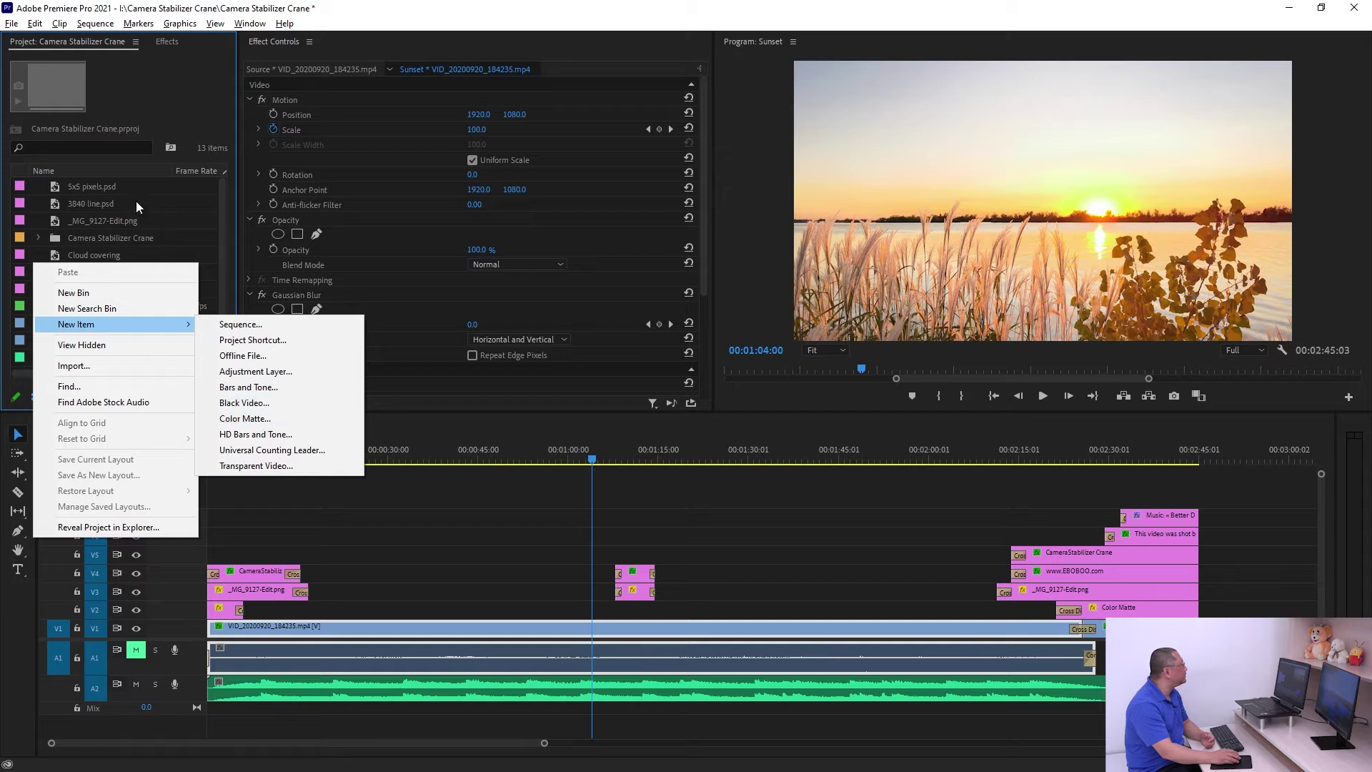
pyautogui.click(157, 92)
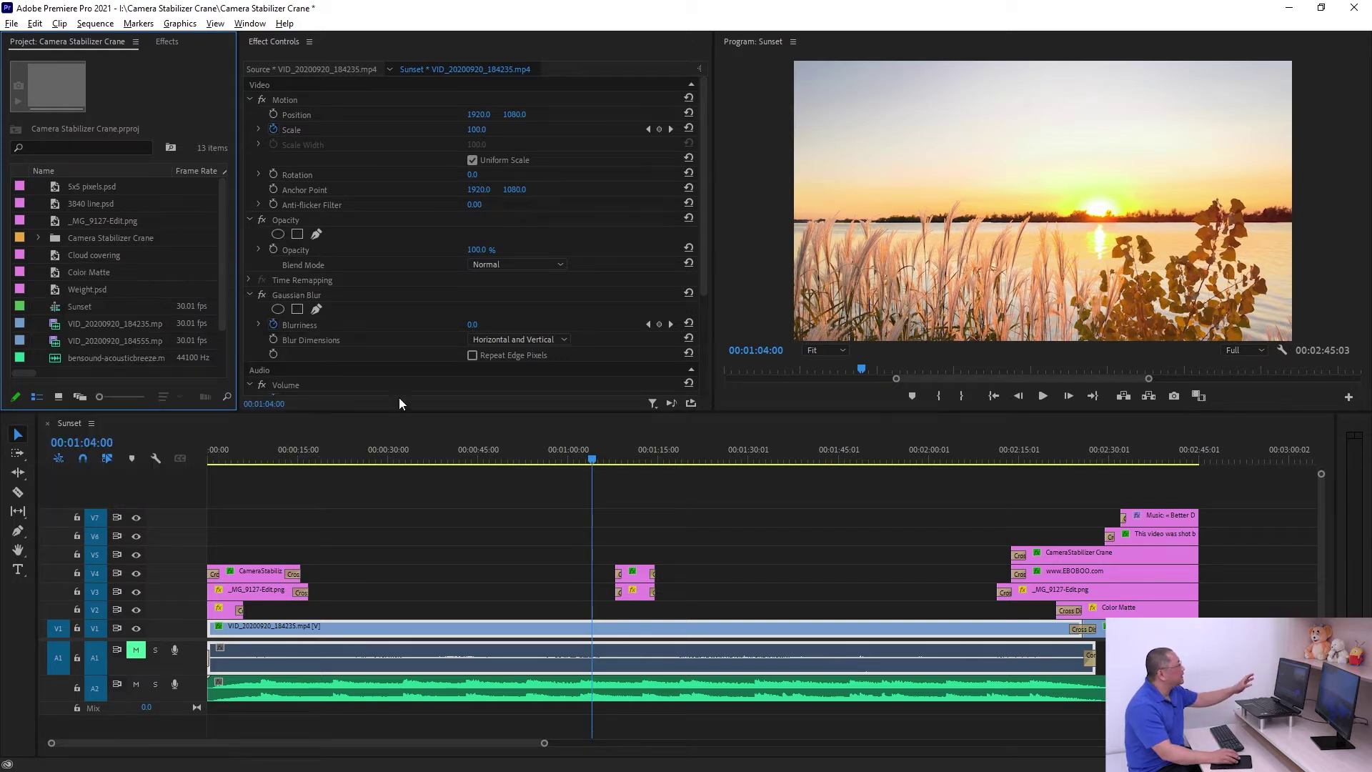
# Reselect the video clip on track V1 and browse the Distort category of Video Effects in the Effects panel
pyautogui.click(667, 499)
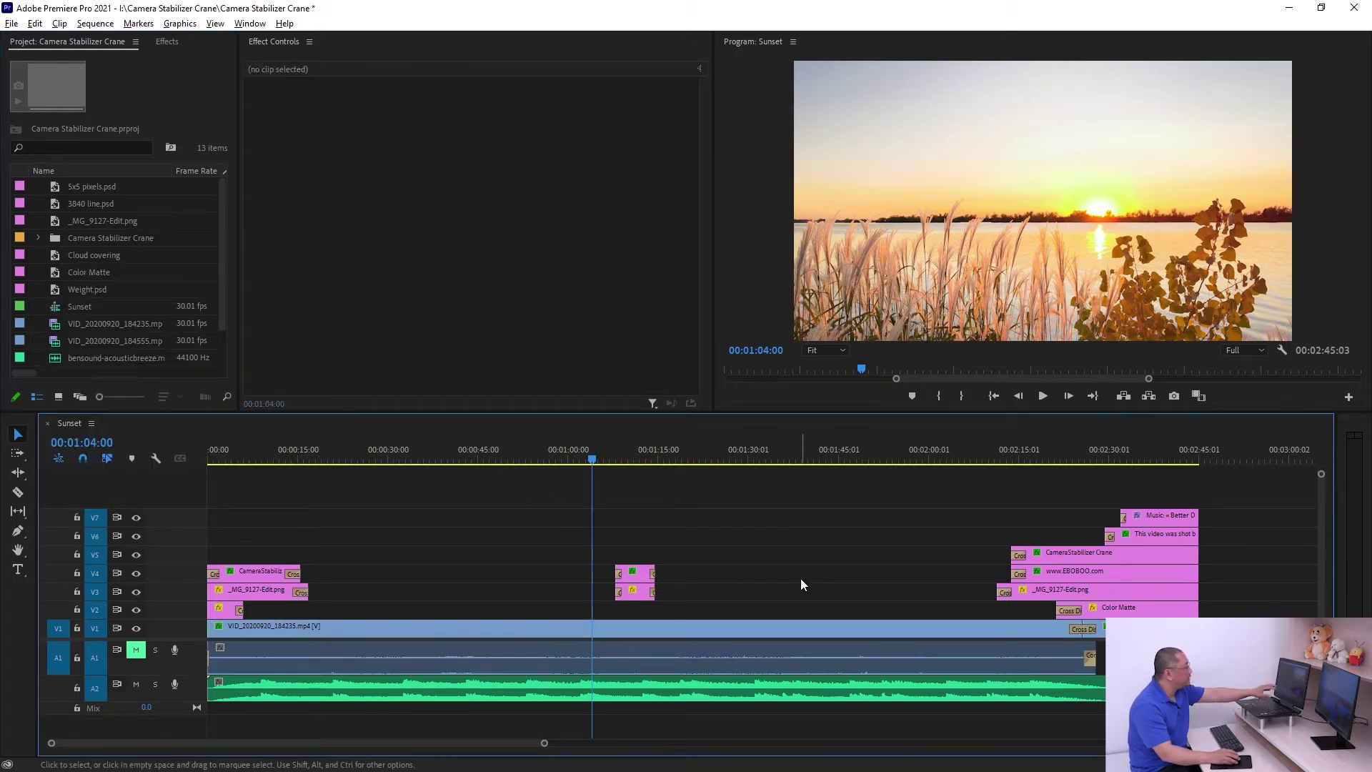
pyautogui.click(500, 626)
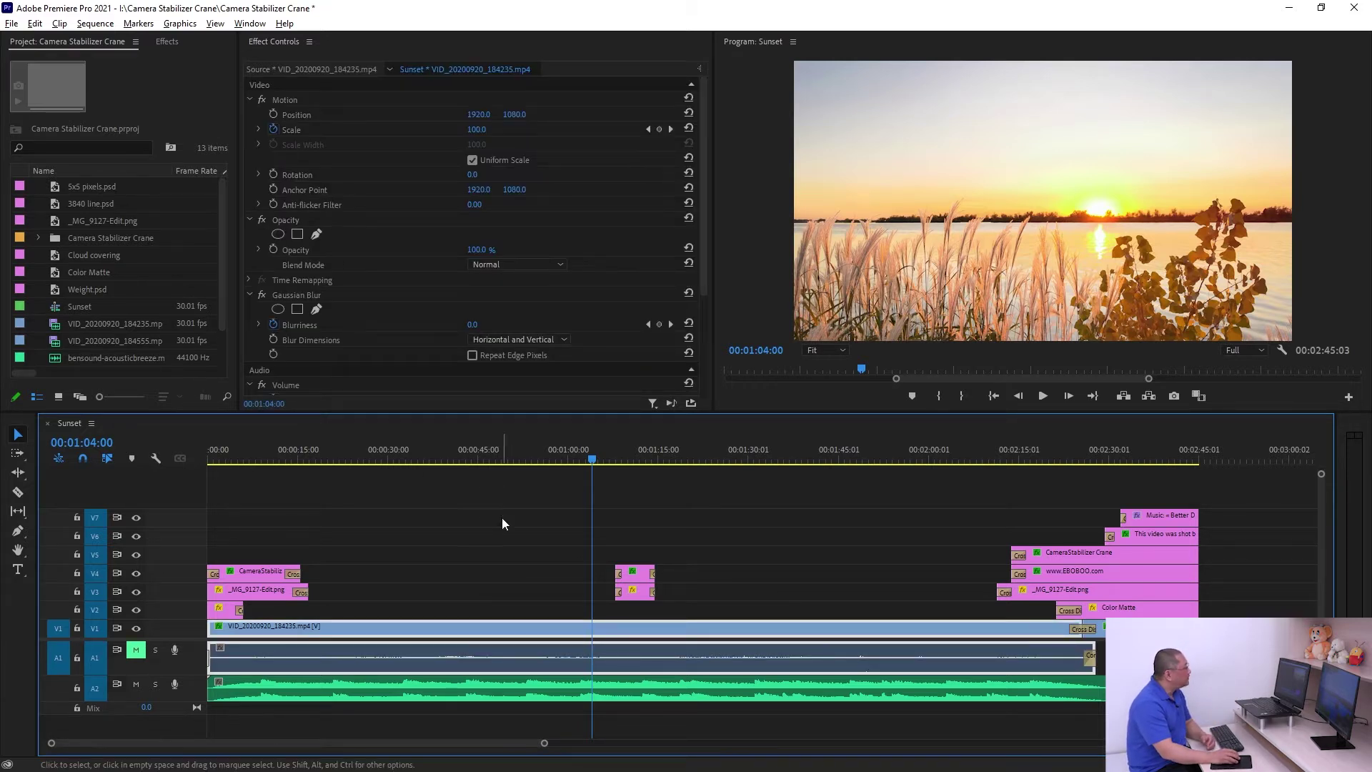
pyautogui.click(165, 43)
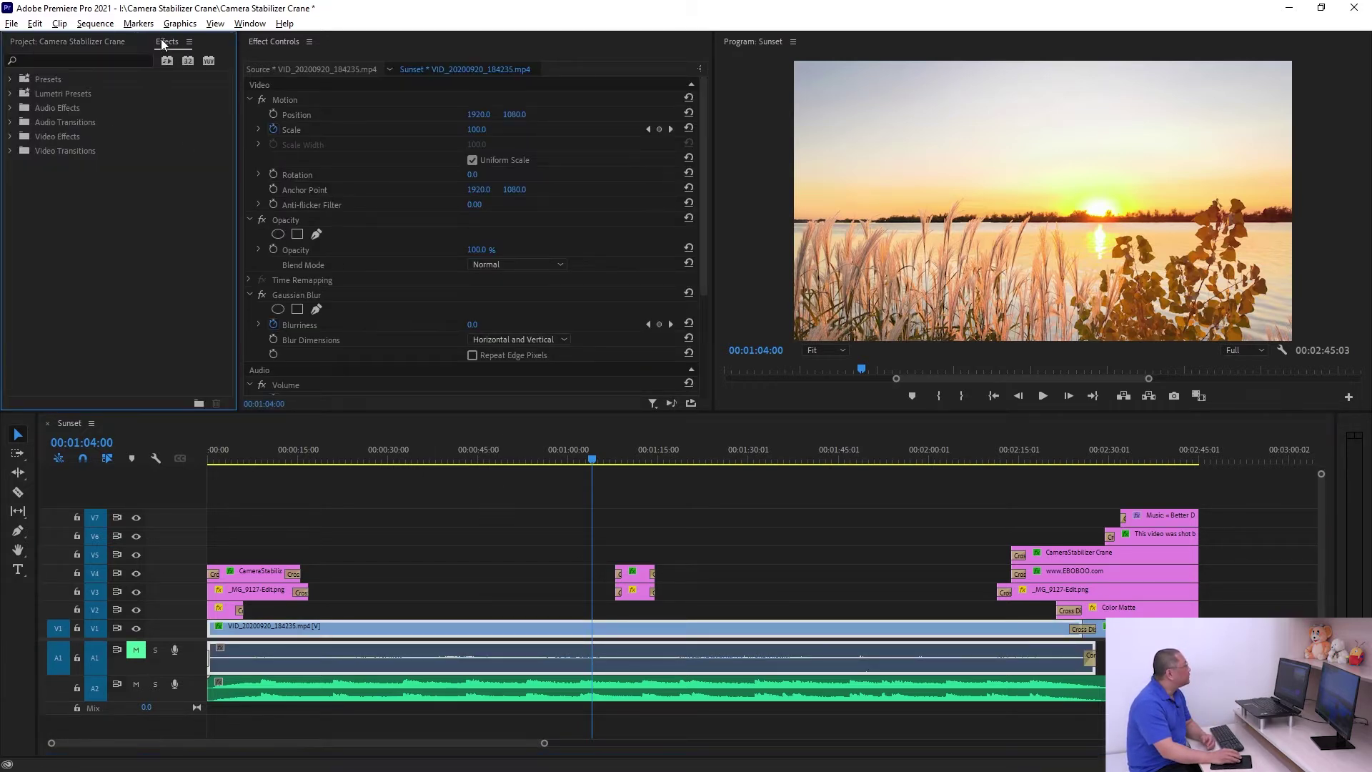
pyautogui.click(10, 137)
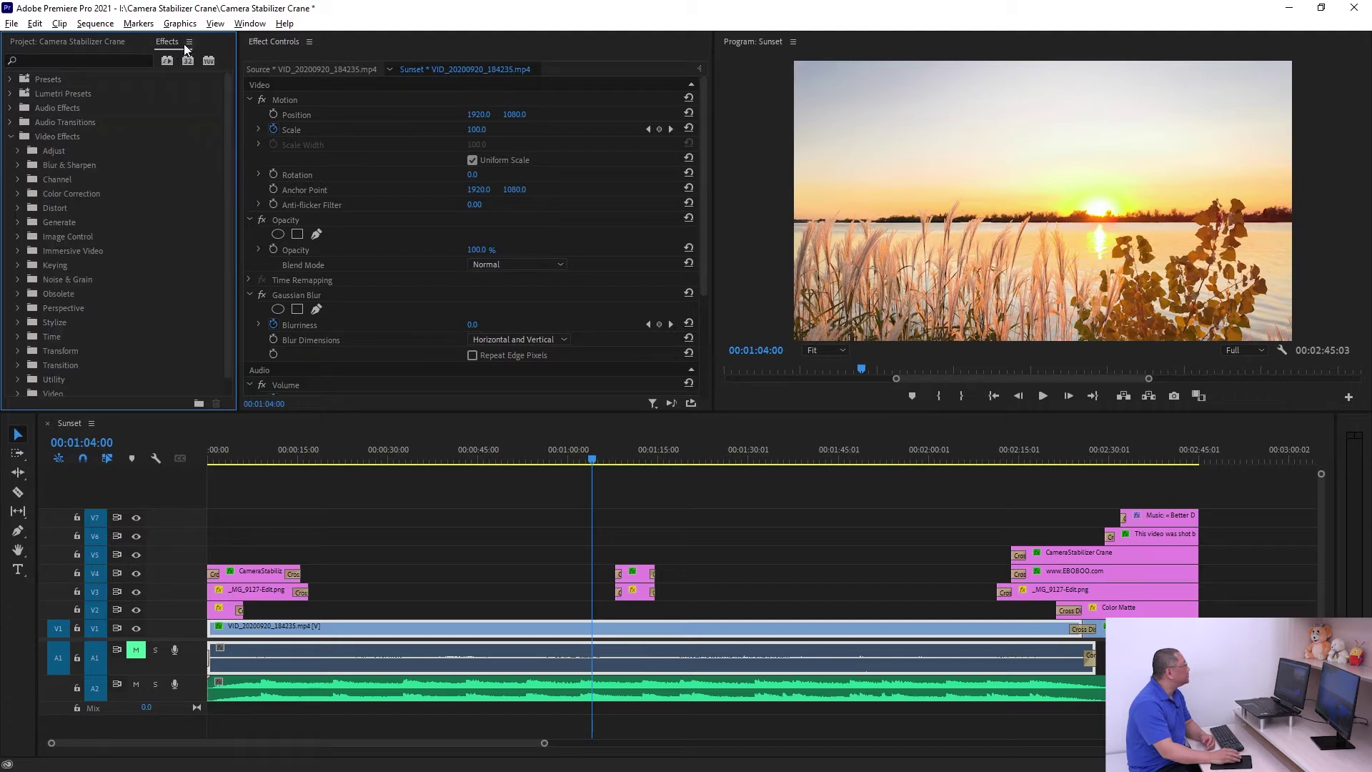
pyautogui.click(18, 207)
pyautogui.click(57, 251)
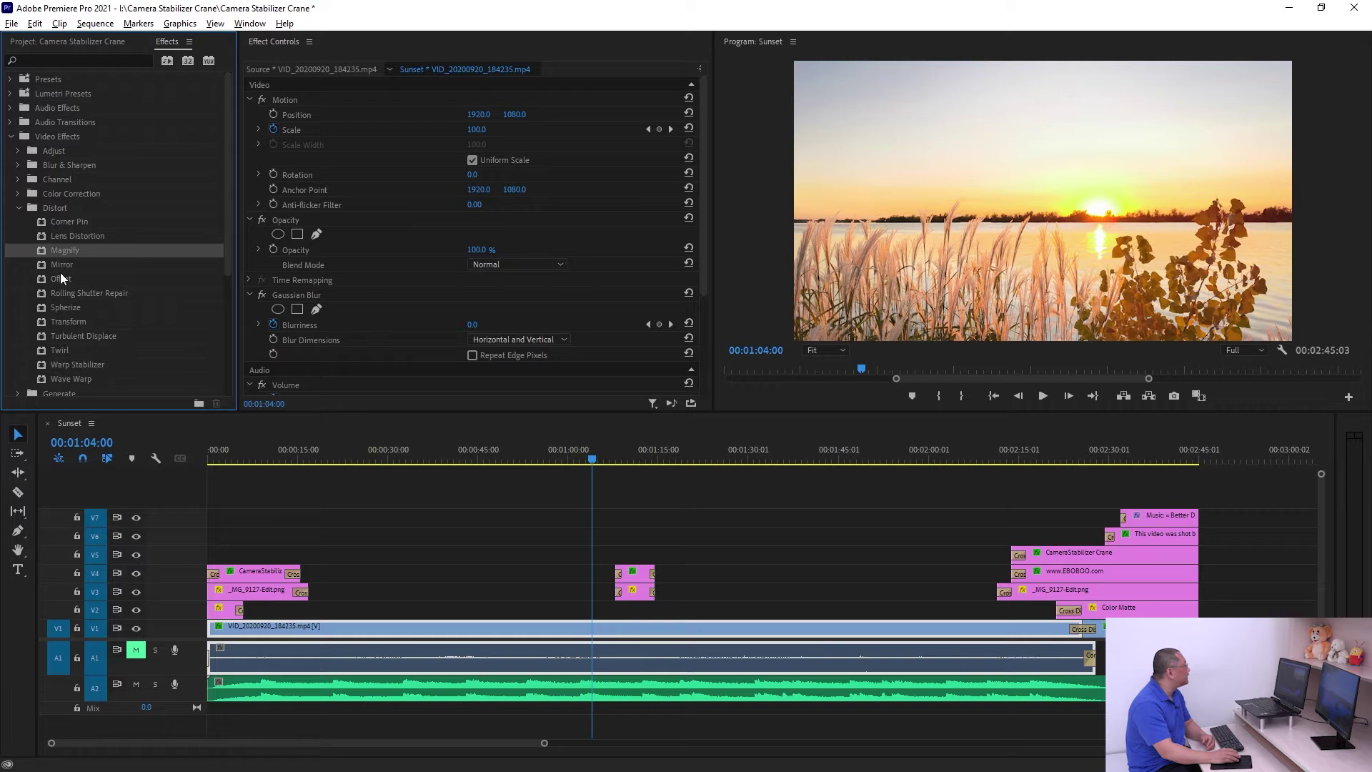
# Expand the Reverb category of Audio Effects and select Studio Reverb
pyautogui.click(10, 108)
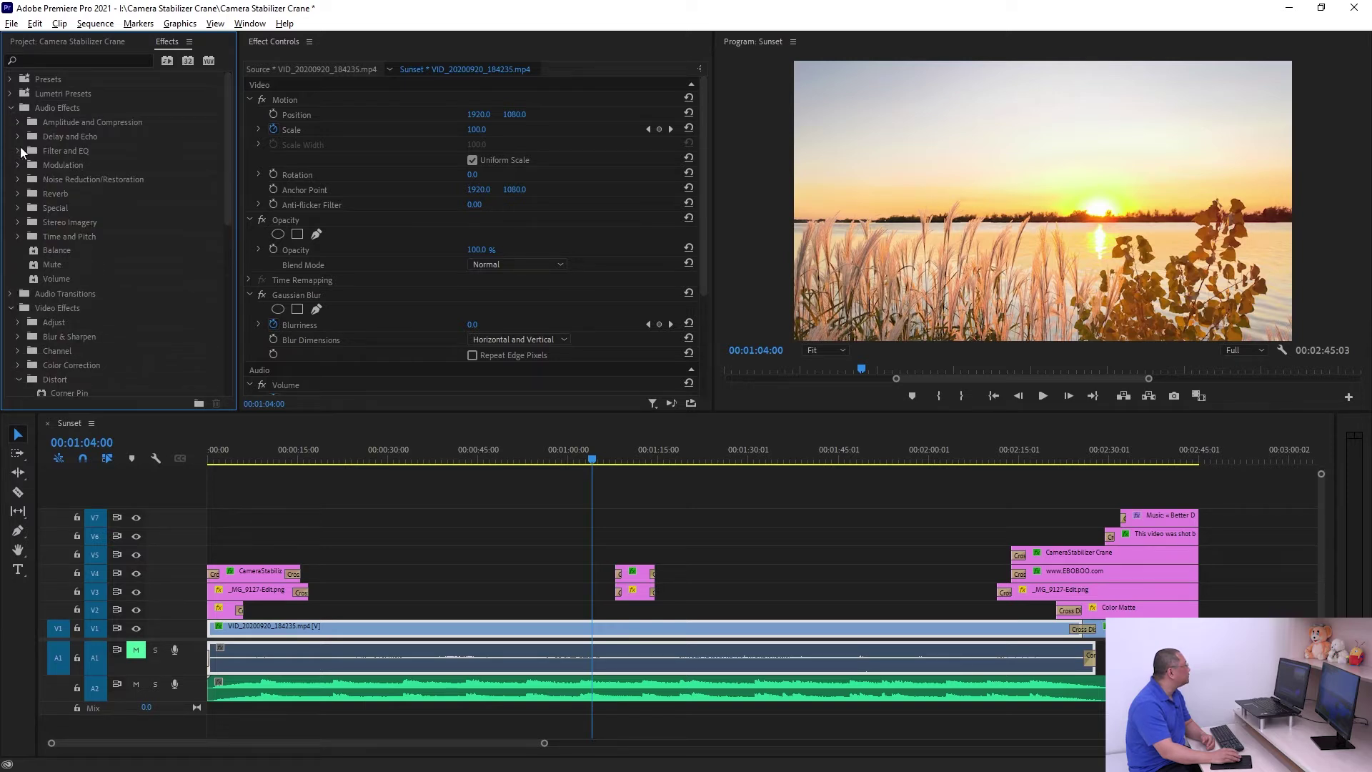
pyautogui.click(18, 193)
pyautogui.click(67, 222)
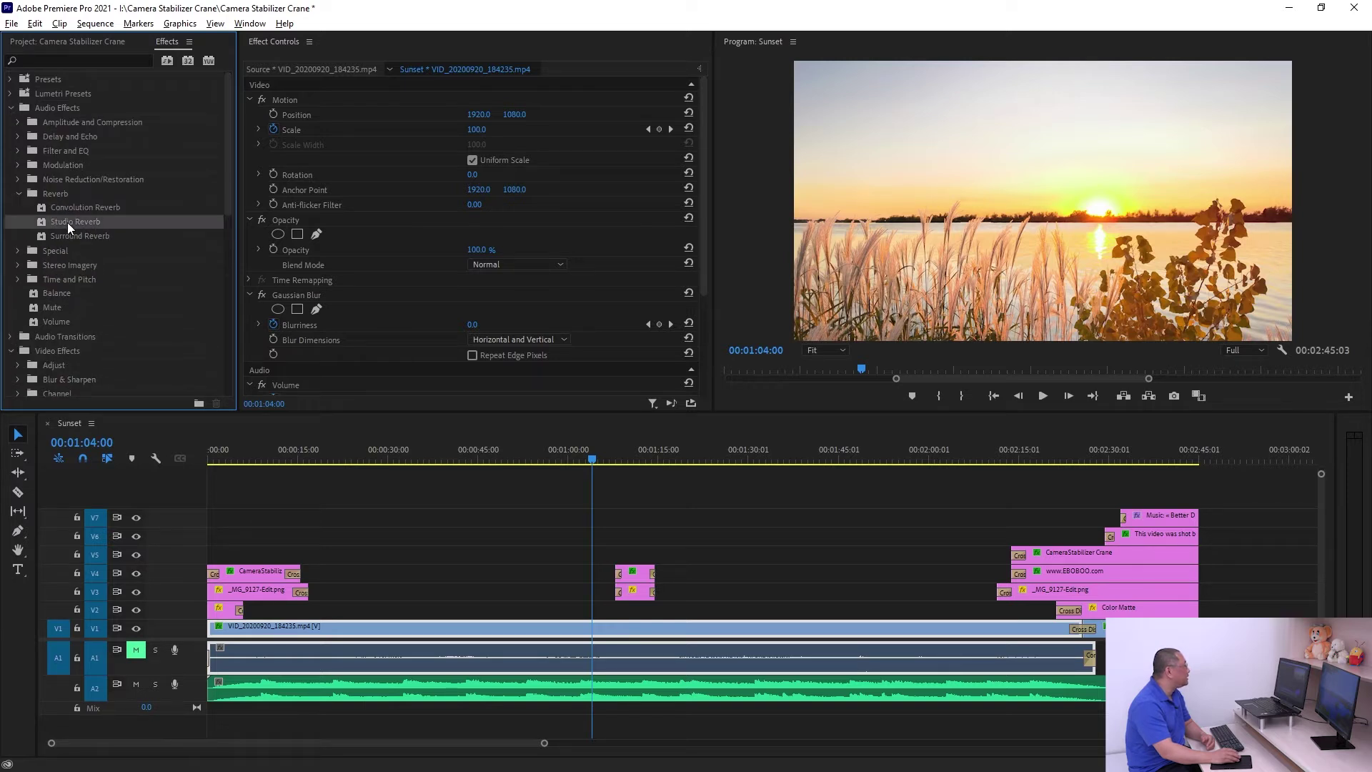
# Collapse the Video Effects folder and expand the Immersive Video category of Video Transitions
pyautogui.scroll(-3, 79, 247)
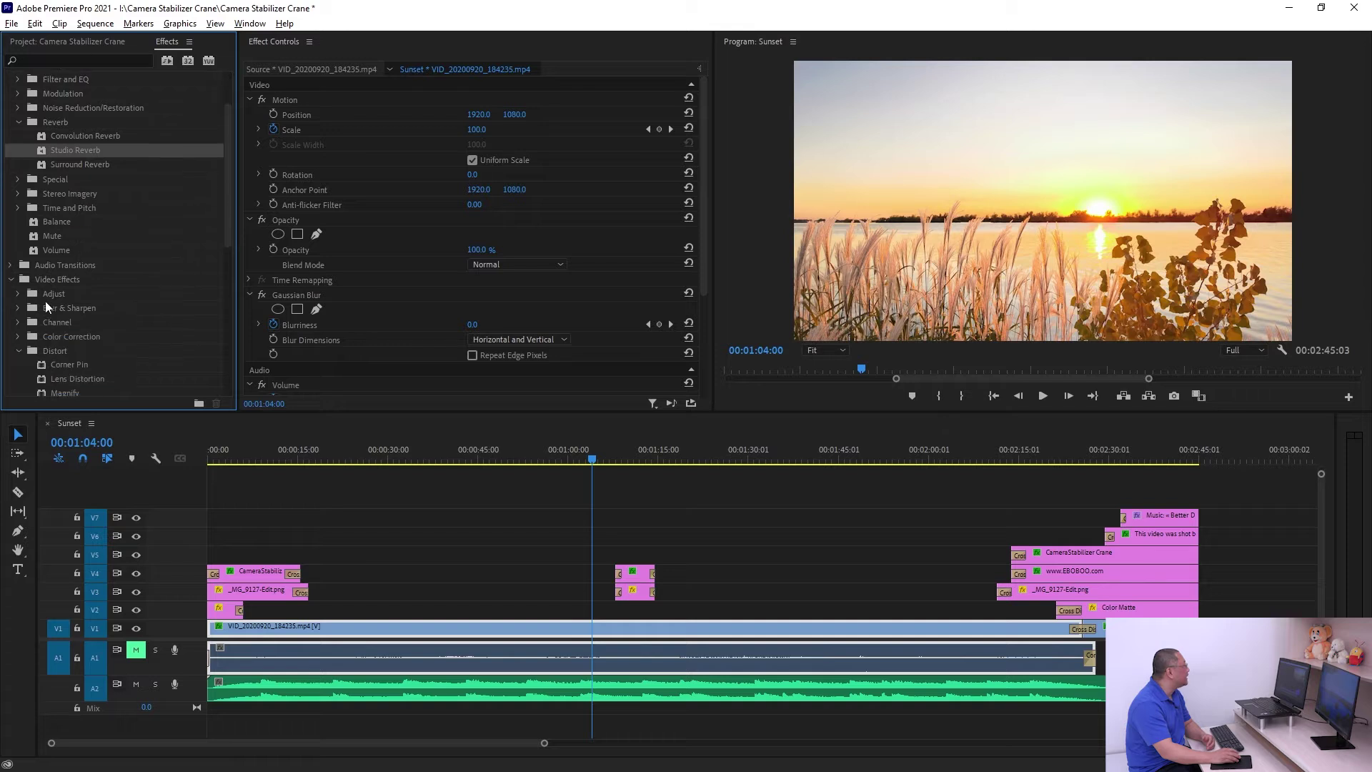
pyautogui.click(13, 280)
pyautogui.click(41, 363)
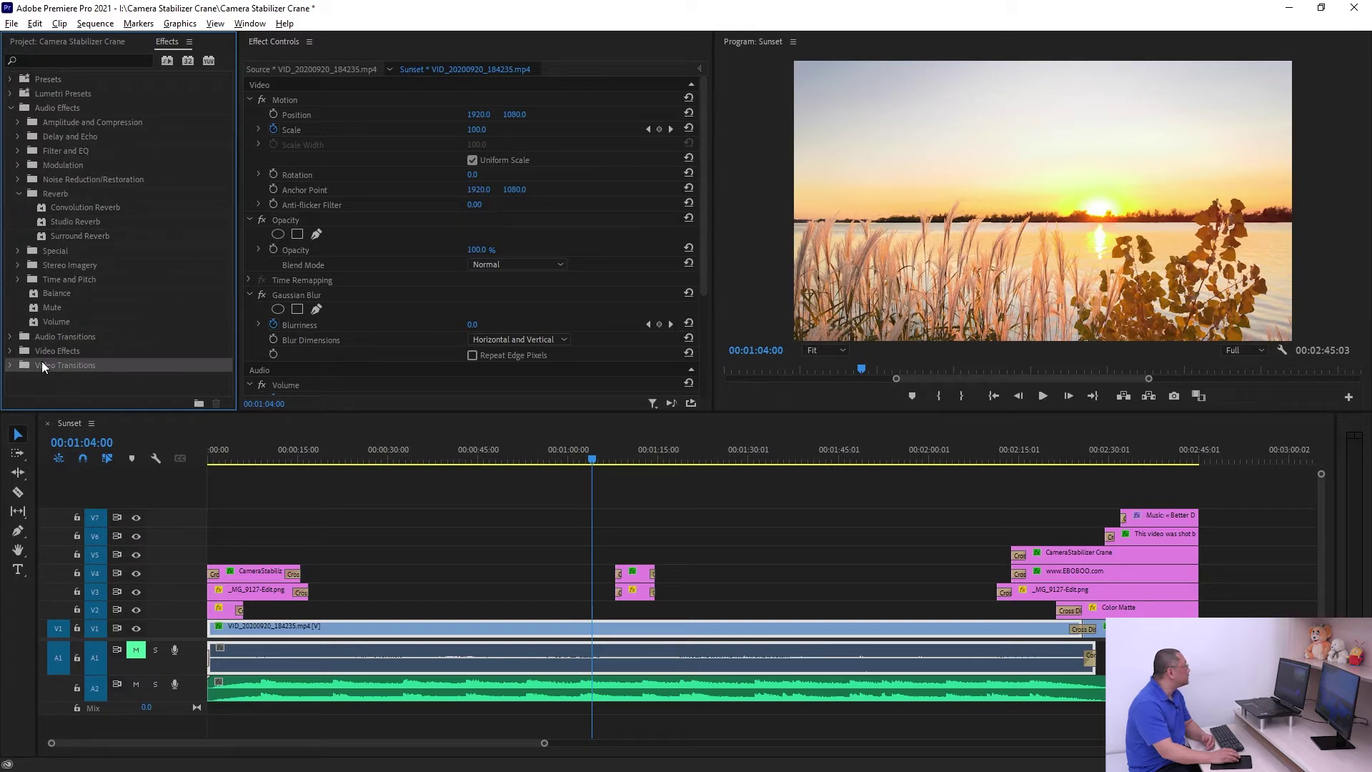
pyautogui.click(10, 364)
pyautogui.scroll(-3, 71, 348)
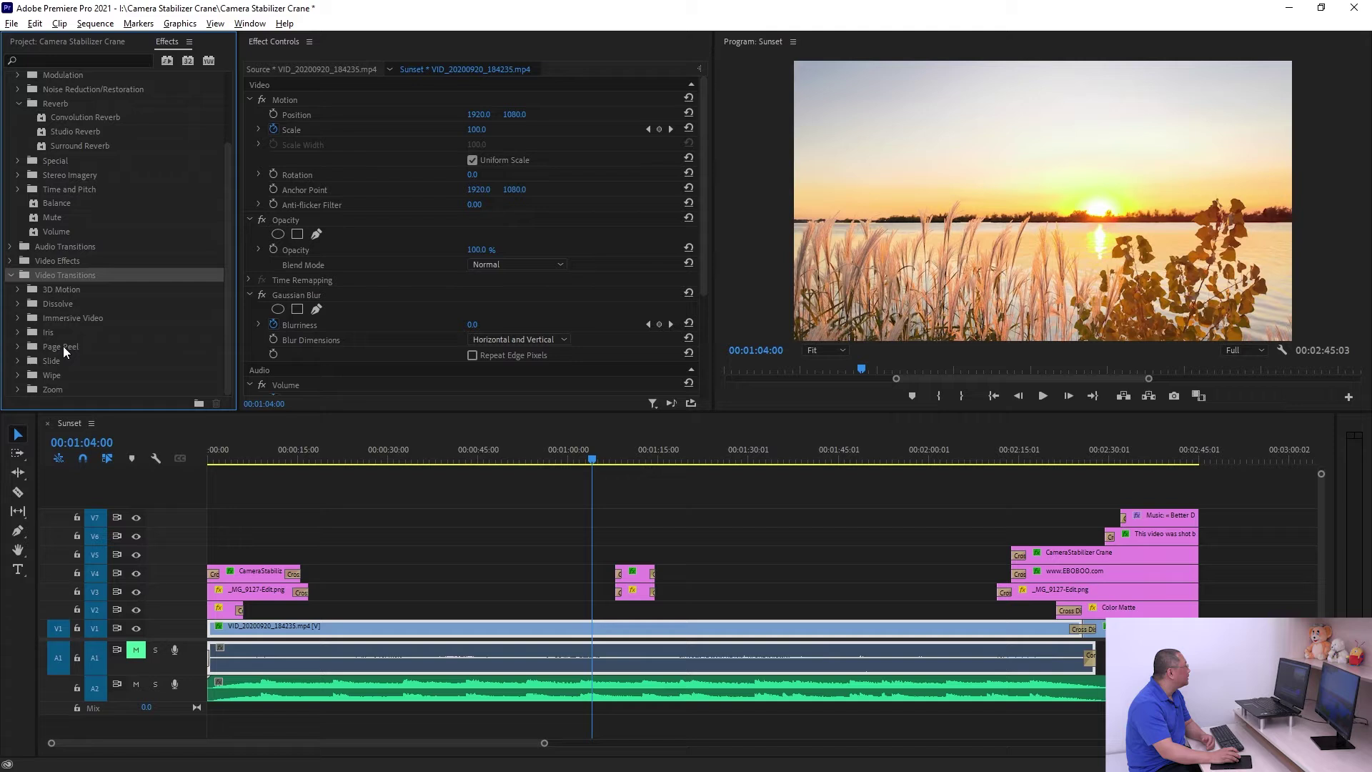
pyautogui.click(18, 318)
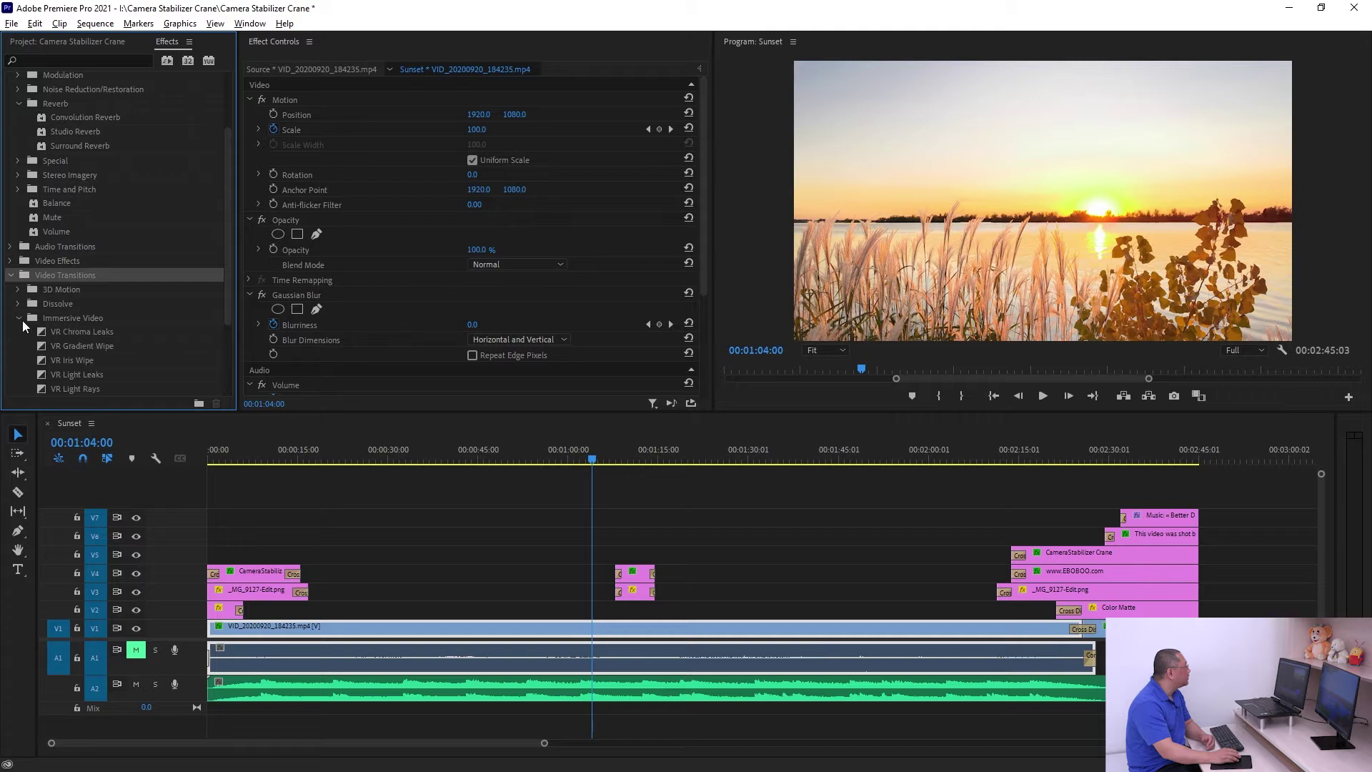
# Look through the video and audio properties of the V1 clip in Effect Controls
pyautogui.click(584, 622)
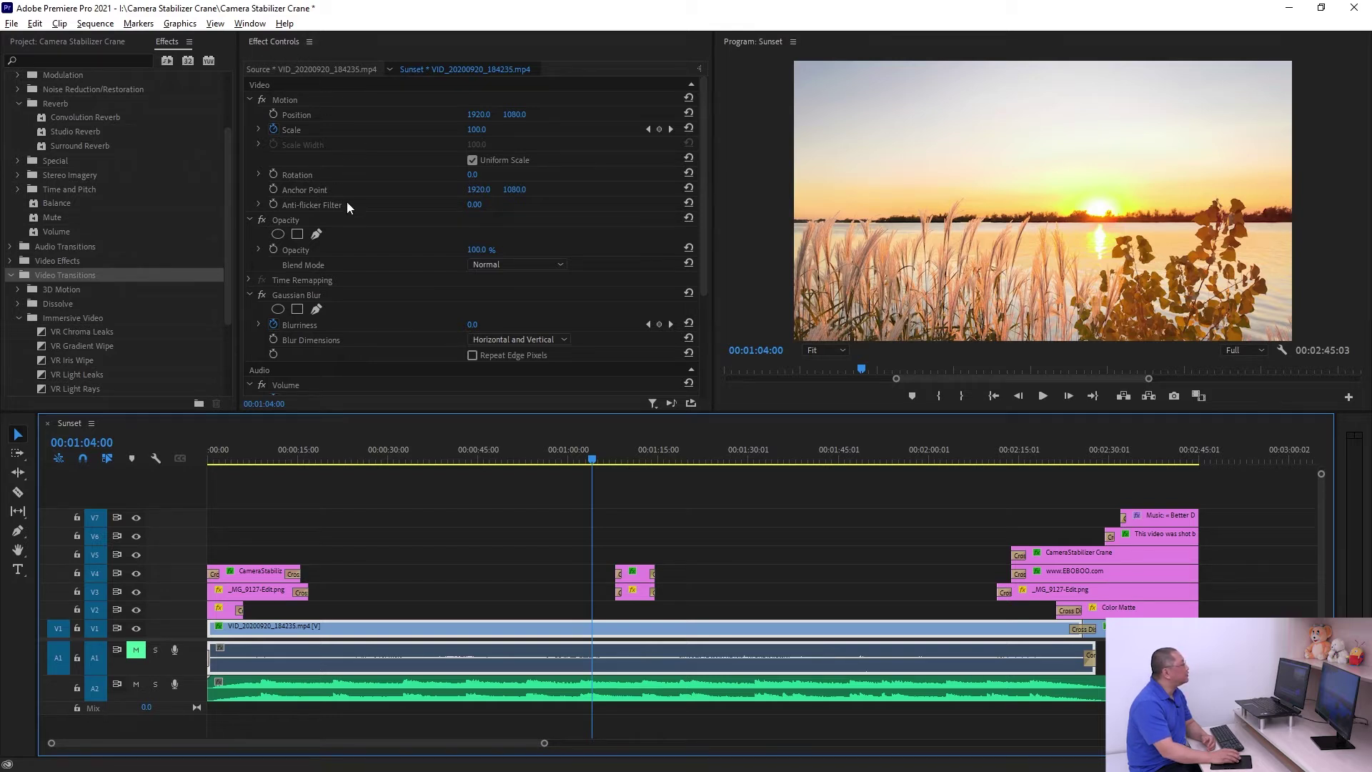
pyautogui.scroll(-4, 388, 236)
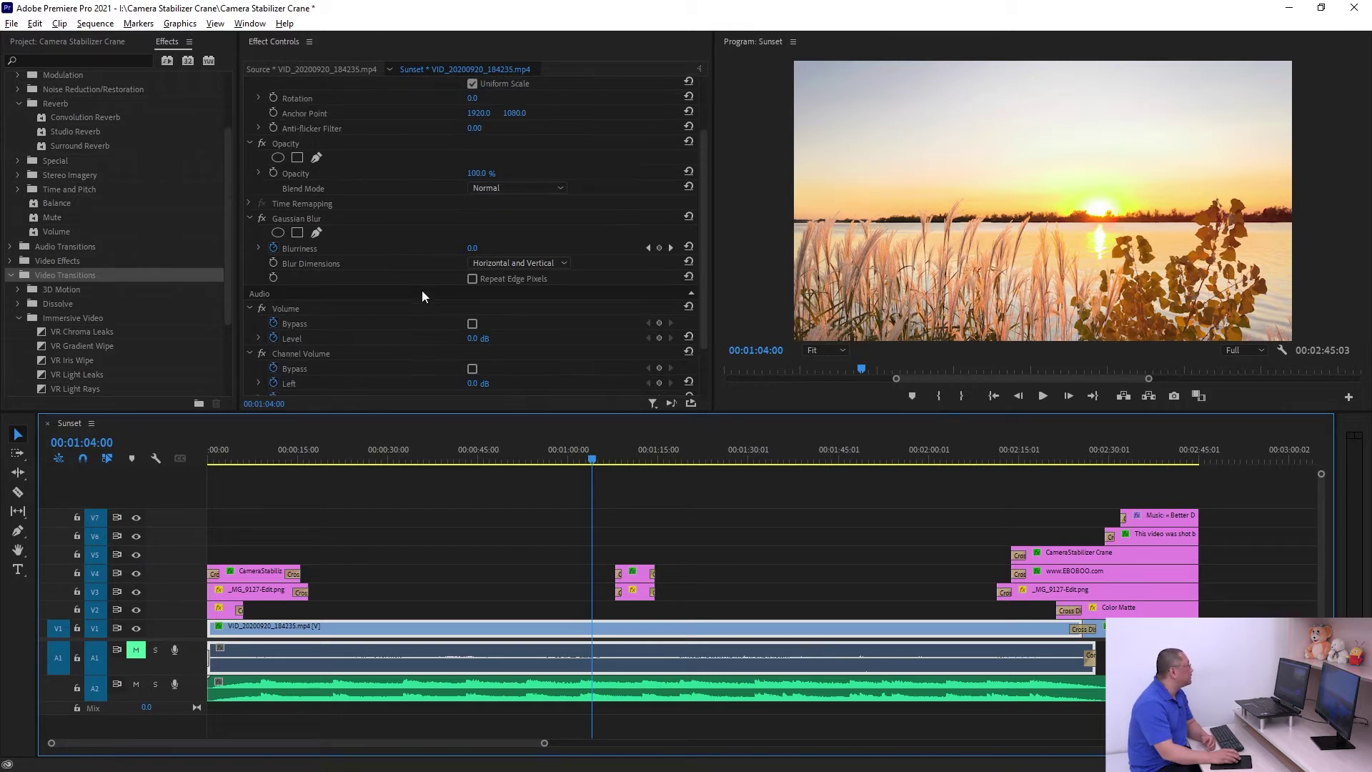
# Select the V1 clip's Gaussian Blur effect, and hide track V2 with the playhead at 00:00:03:10
pyautogui.click(294, 219)
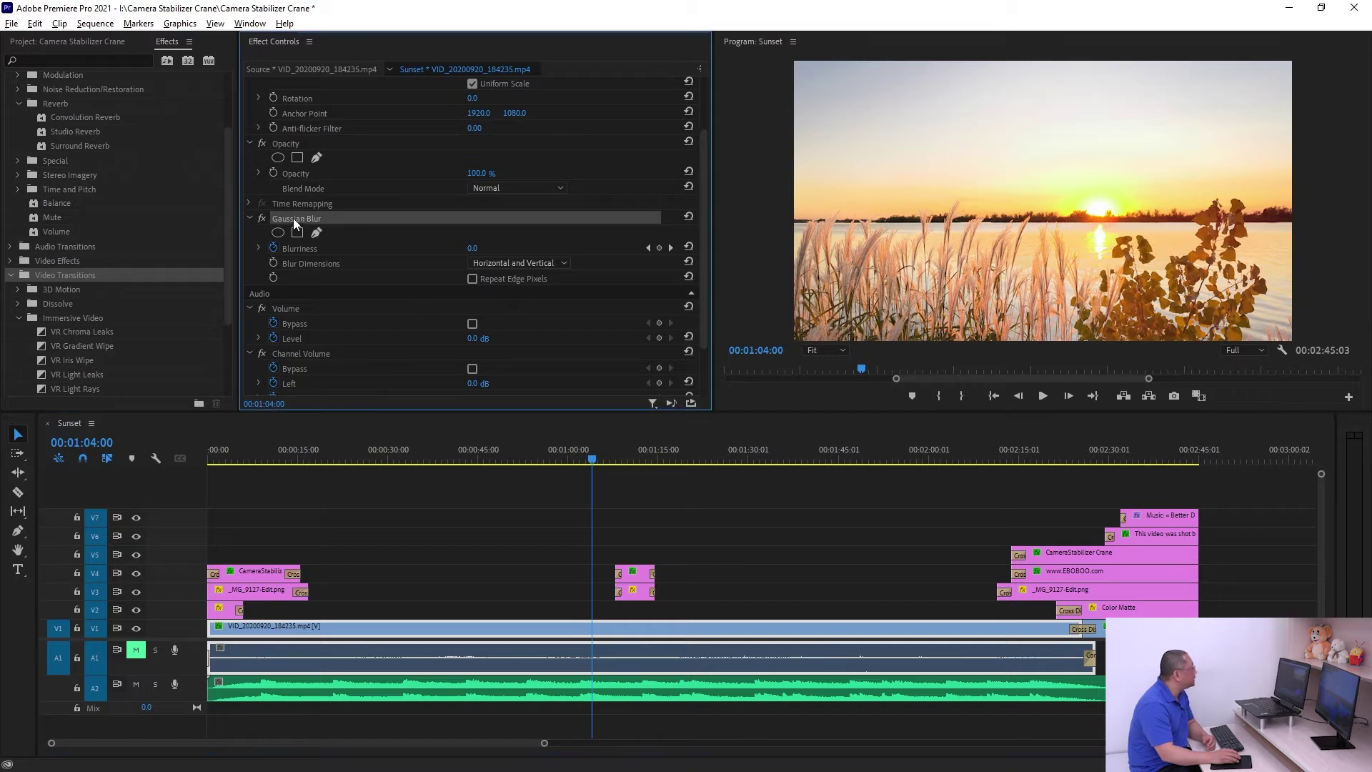
pyautogui.click(527, 623)
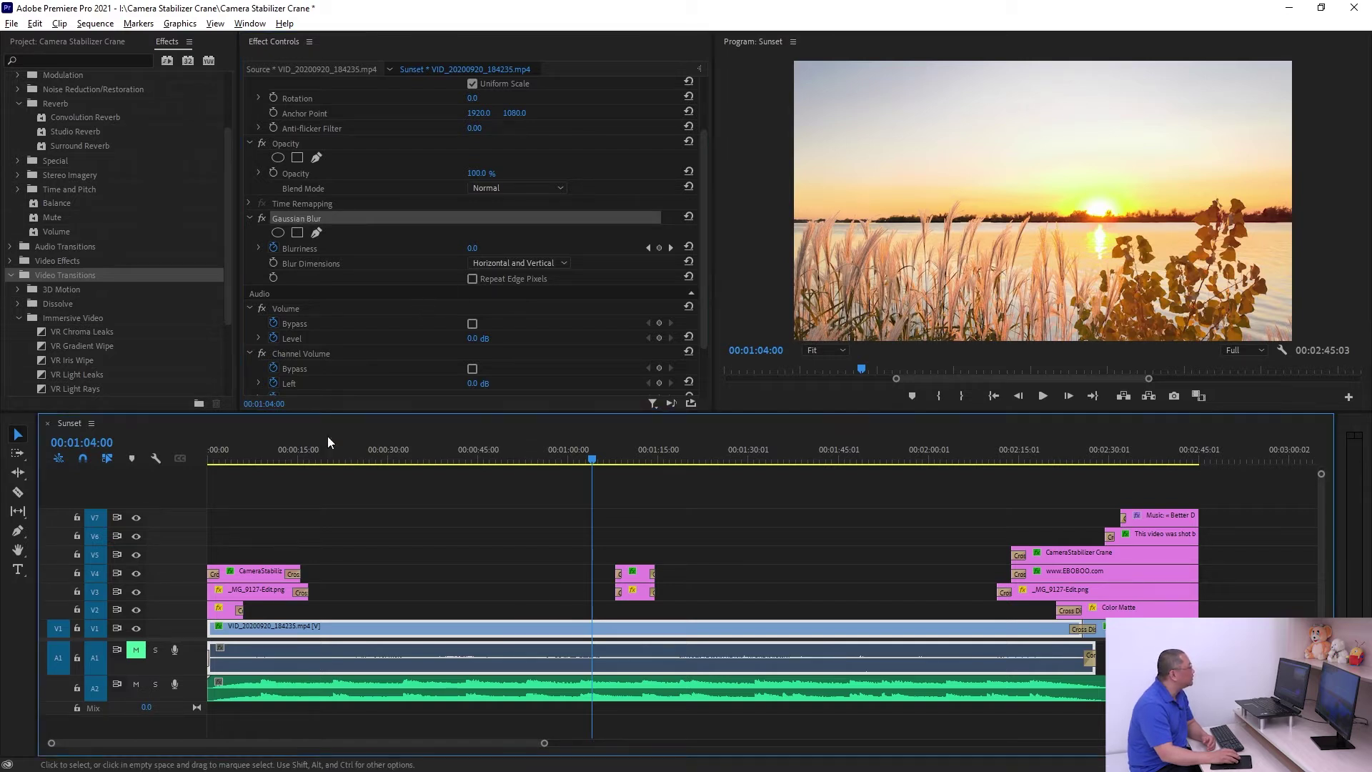
pyautogui.click(227, 455)
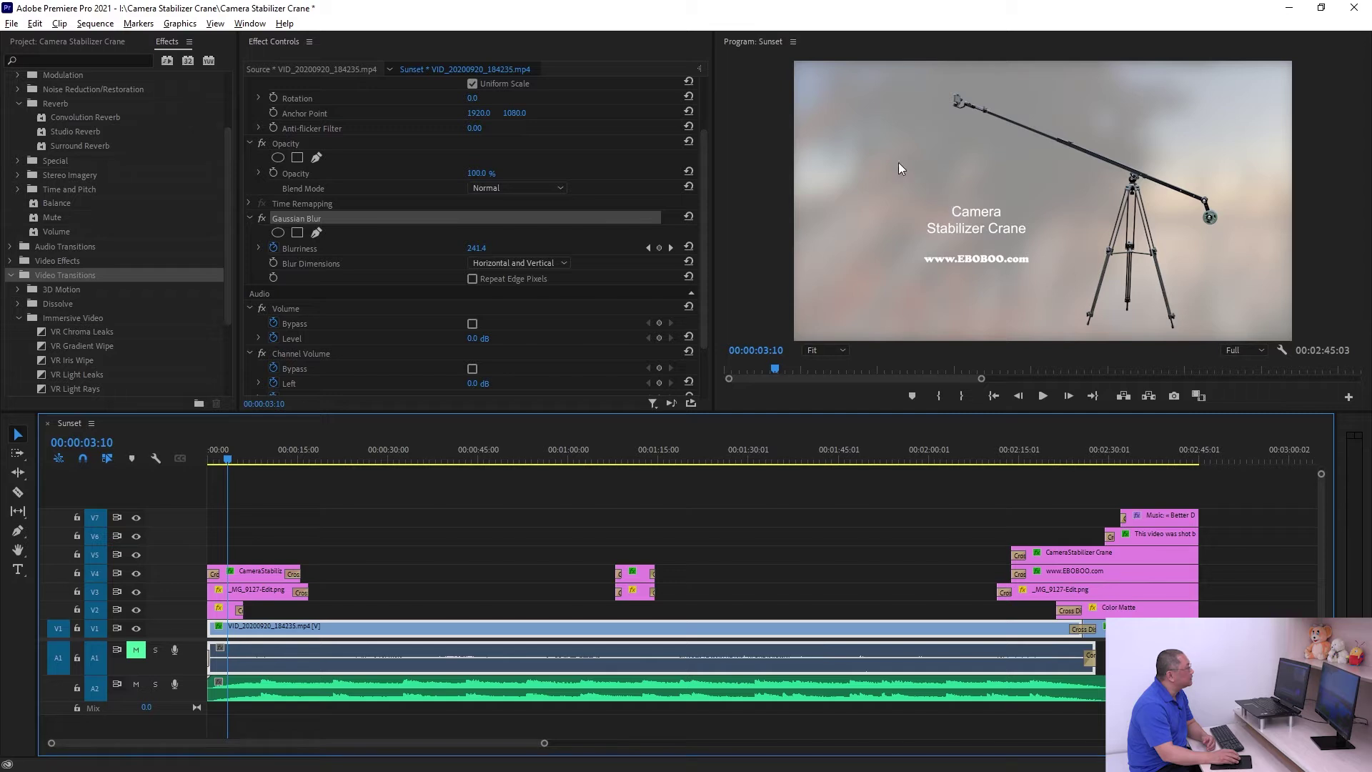
pyautogui.click(136, 609)
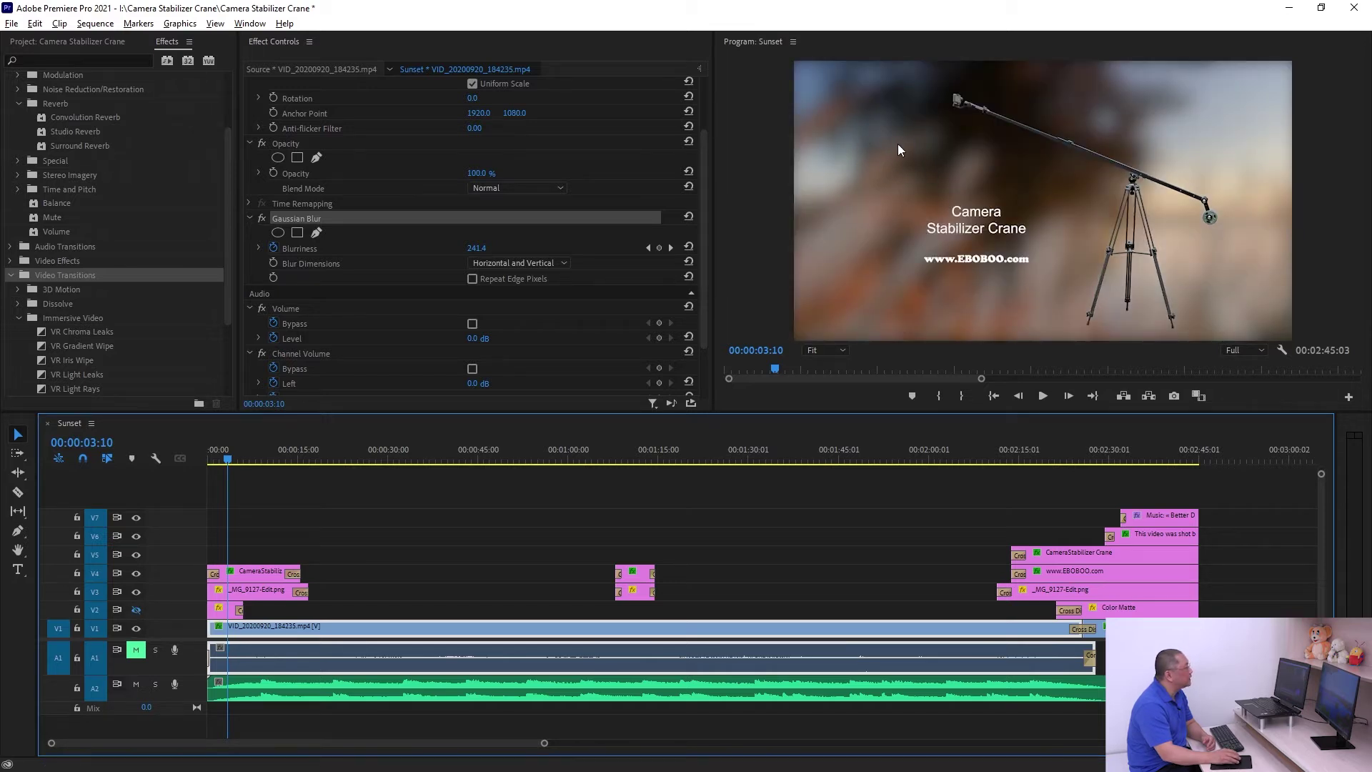
# Show the keyframe timeline in Effect Controls and select the Blurriness keyframes at the end of the clip
pyautogui.scroll(2, 376, 257)
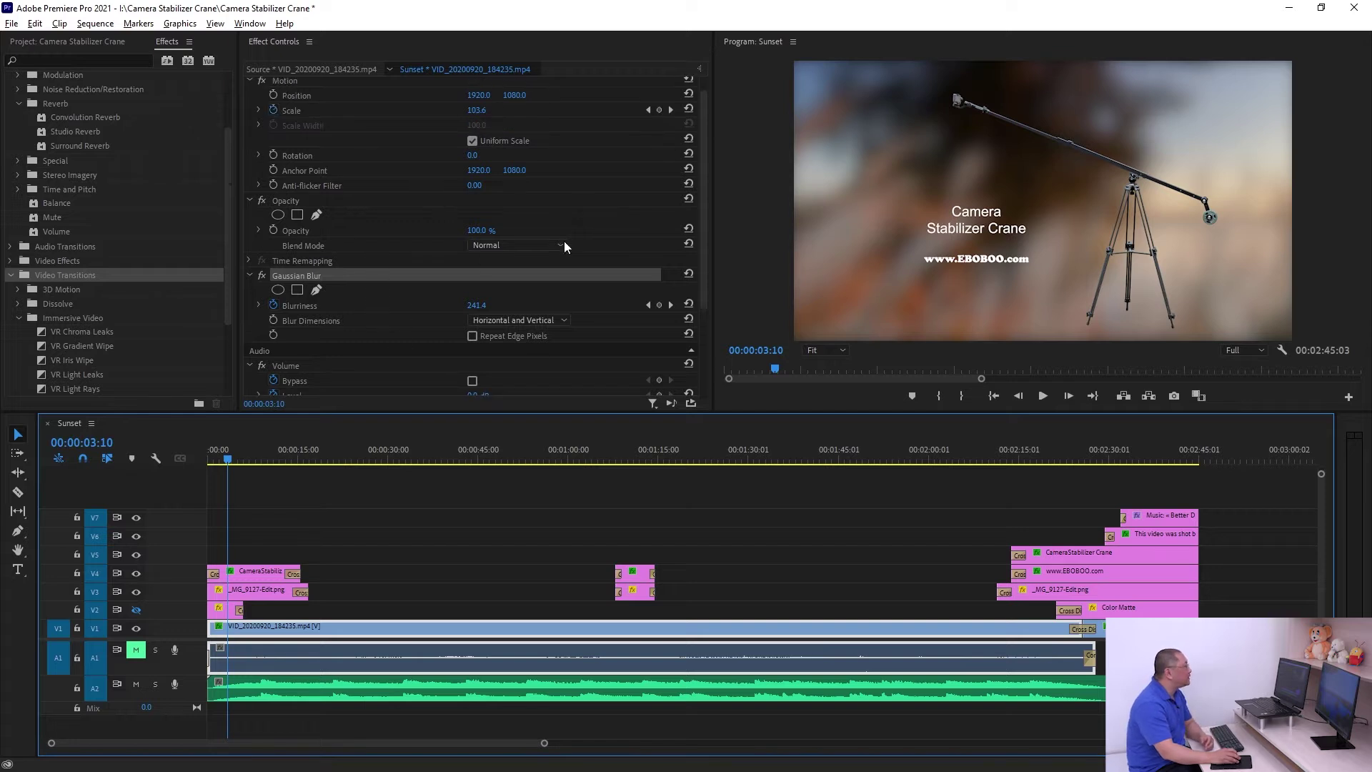
pyautogui.scroll(1, 564, 241)
pyautogui.click(698, 68)
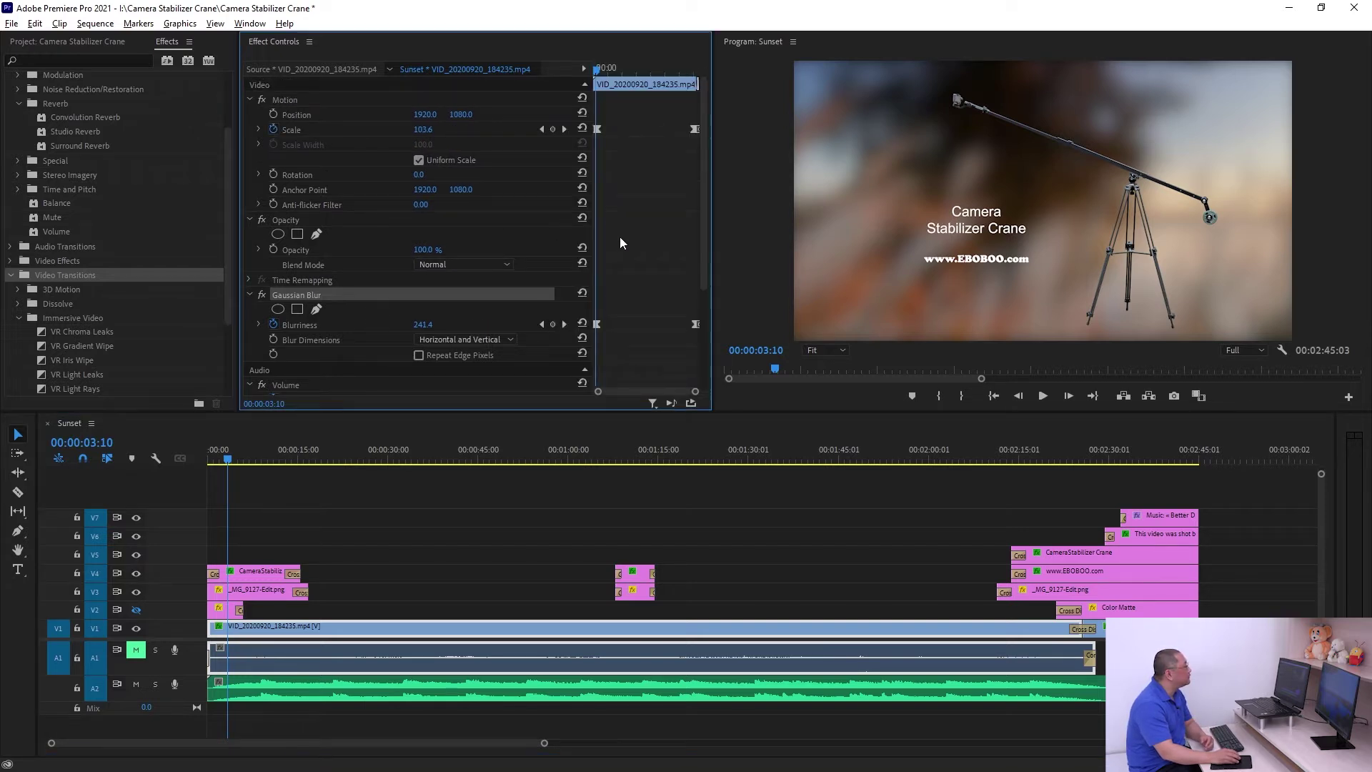
pyautogui.click(610, 321)
pyautogui.moveTo(660, 302); pyautogui.dragTo(708, 355)
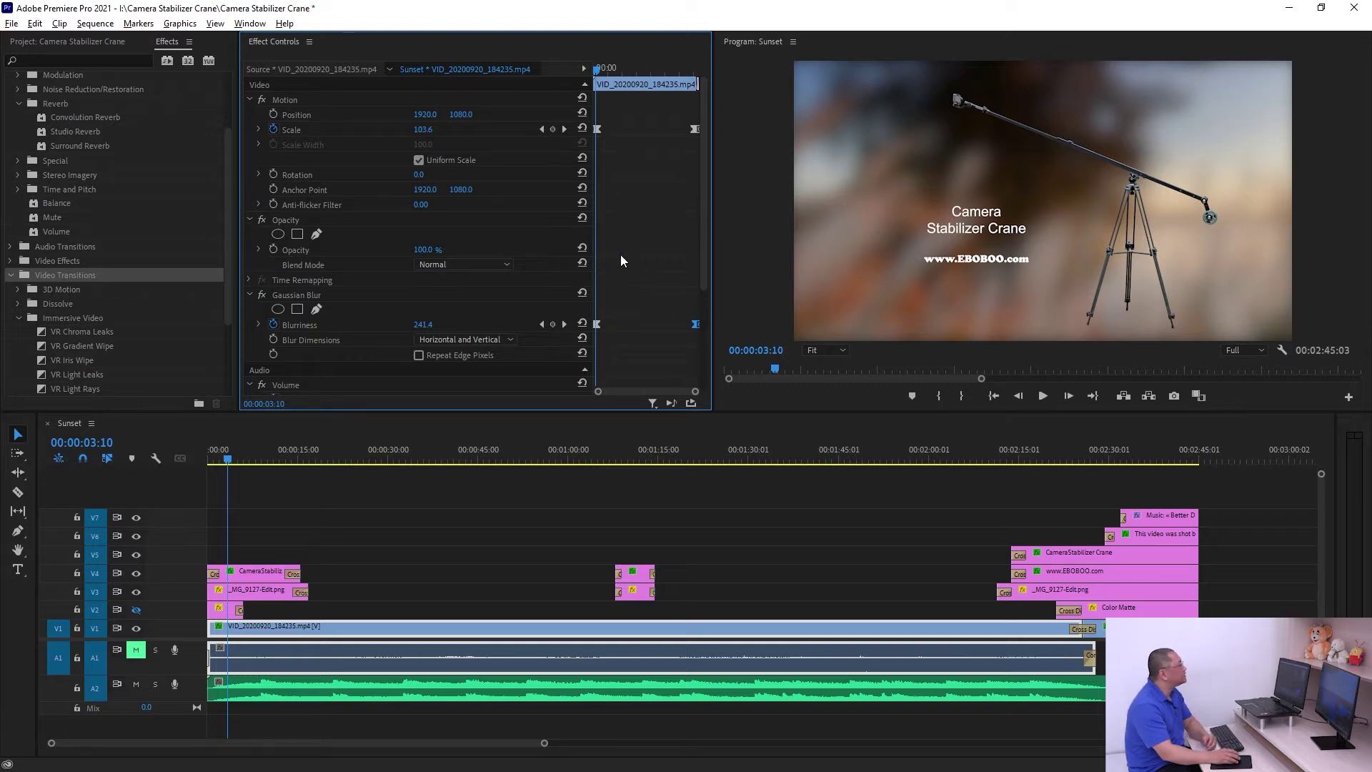
# Preview the sequence at 00:01:08:19, 00:01:31:00 and 00:02:21:24 in the Program monitor, and deselect the clip
pyautogui.click(837, 127)
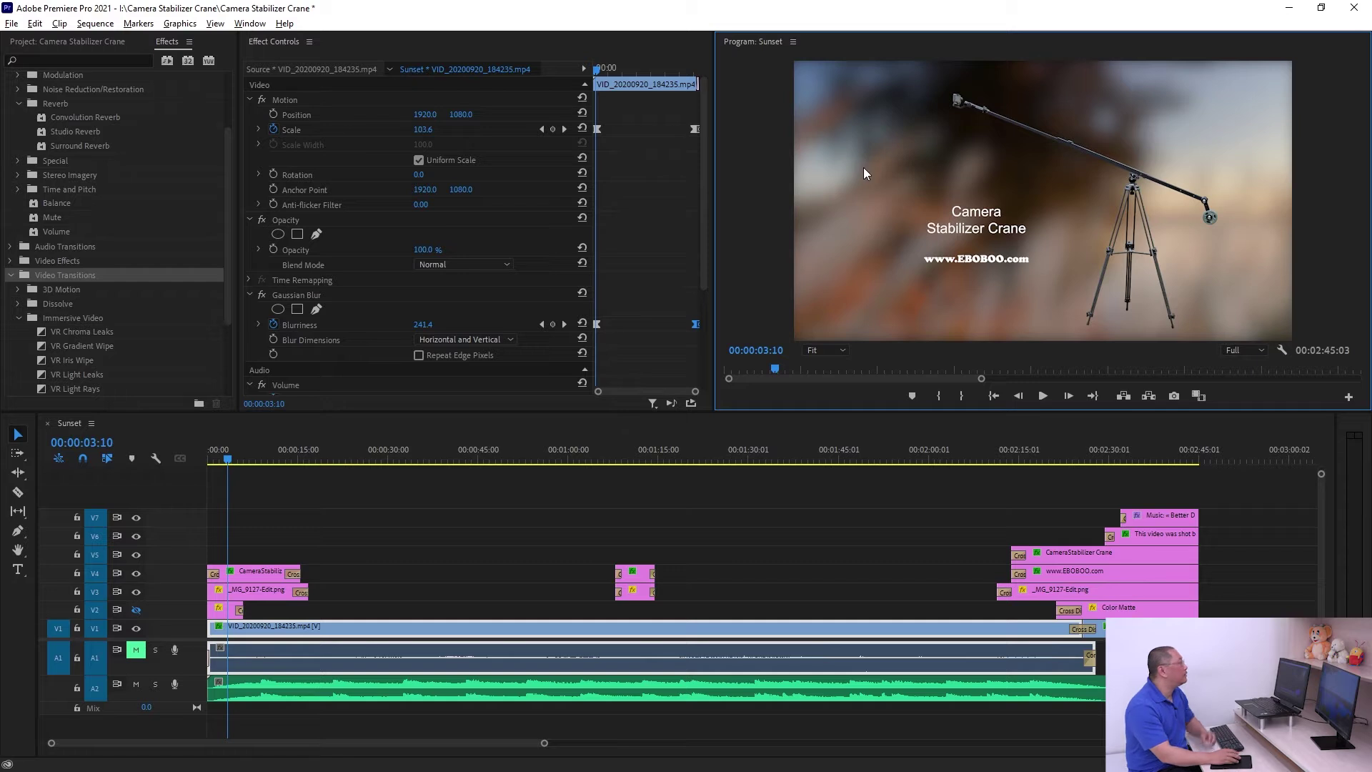
pyautogui.click(621, 458)
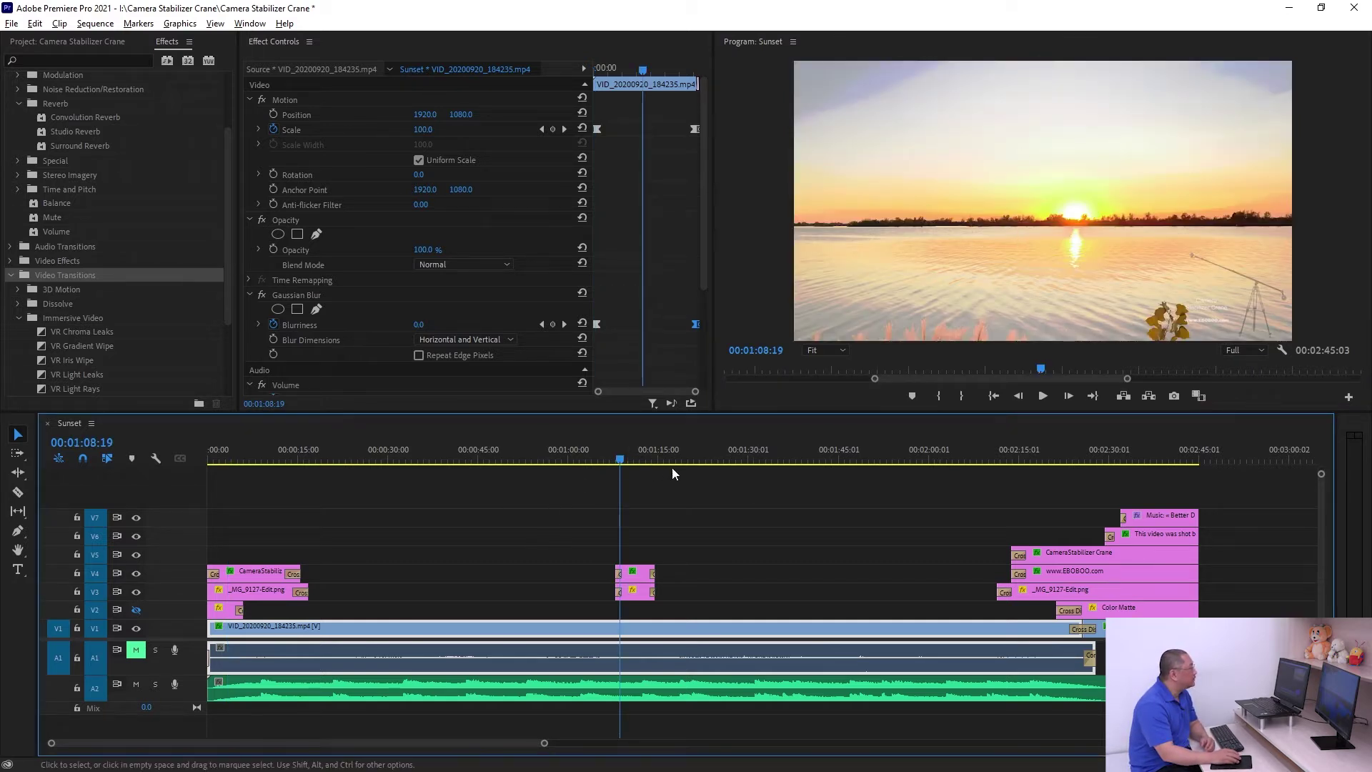
pyautogui.click(755, 458)
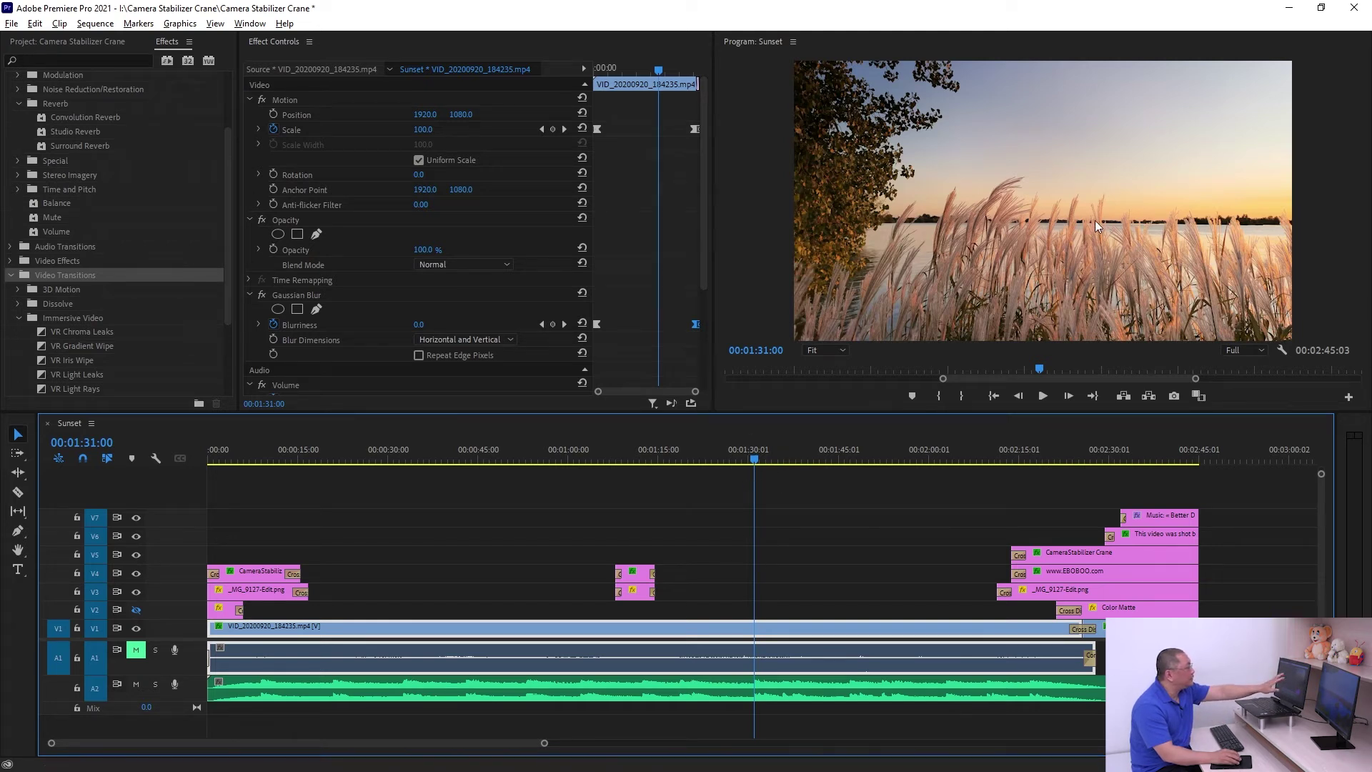
pyautogui.click(1059, 458)
pyautogui.click(760, 491)
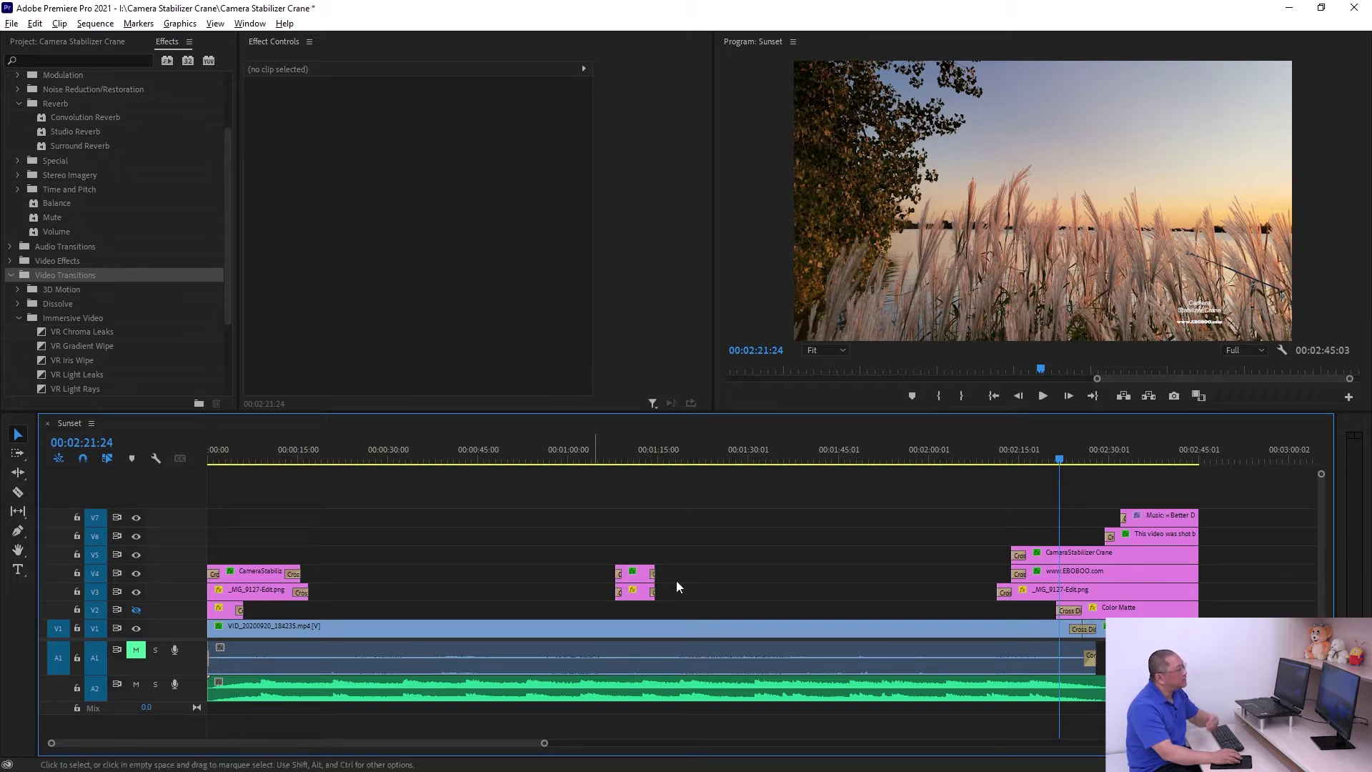
# Play the sequence briefly from 00:01:44:24 to check the sound levels in the Audio Meters
pyautogui.click(1362, 503)
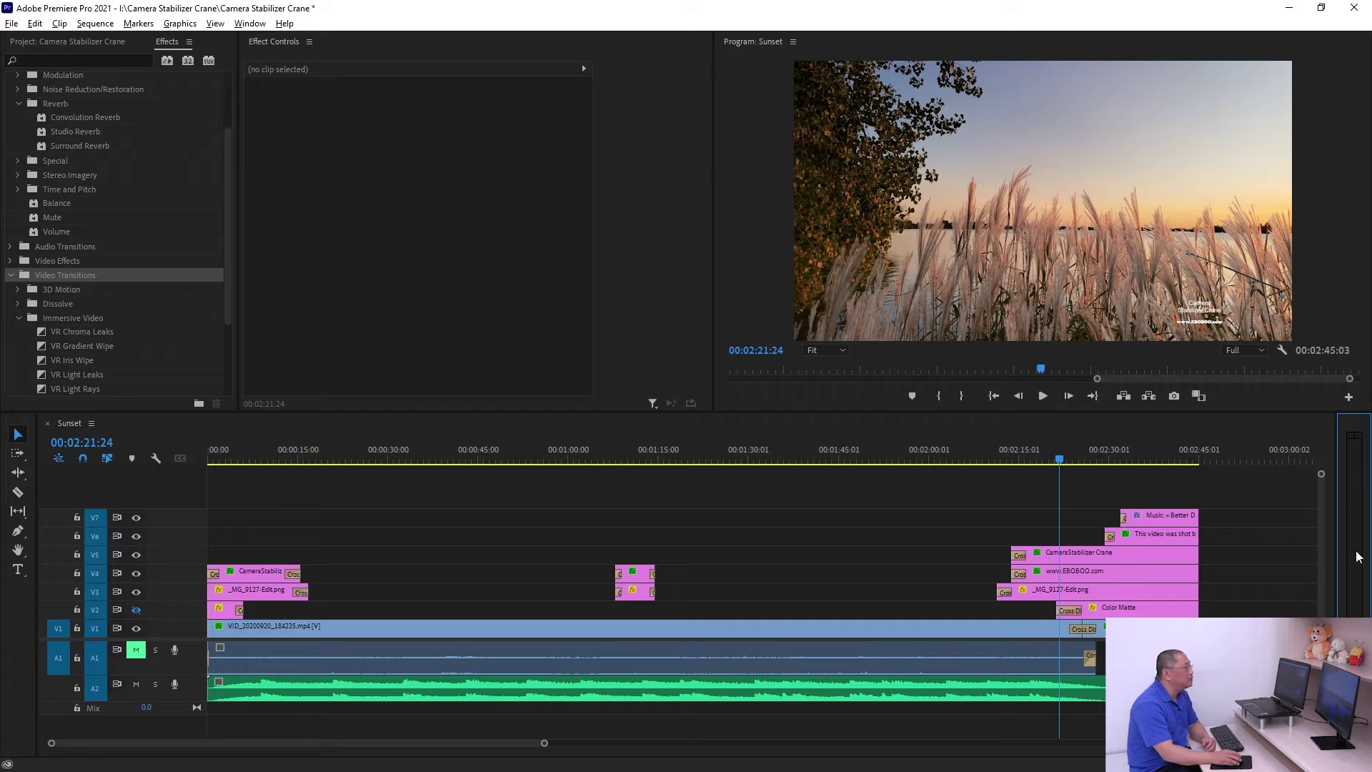
pyautogui.click(838, 450)
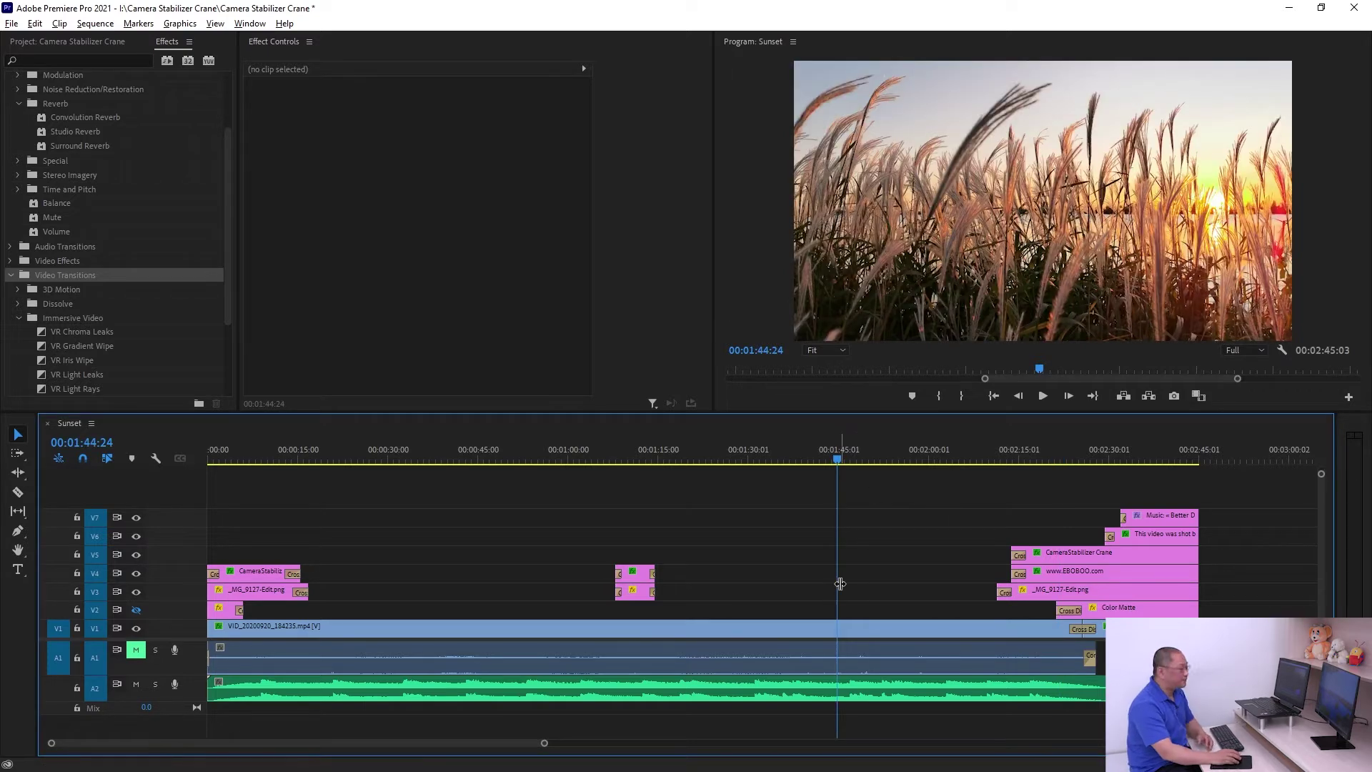
pyautogui.press('space')
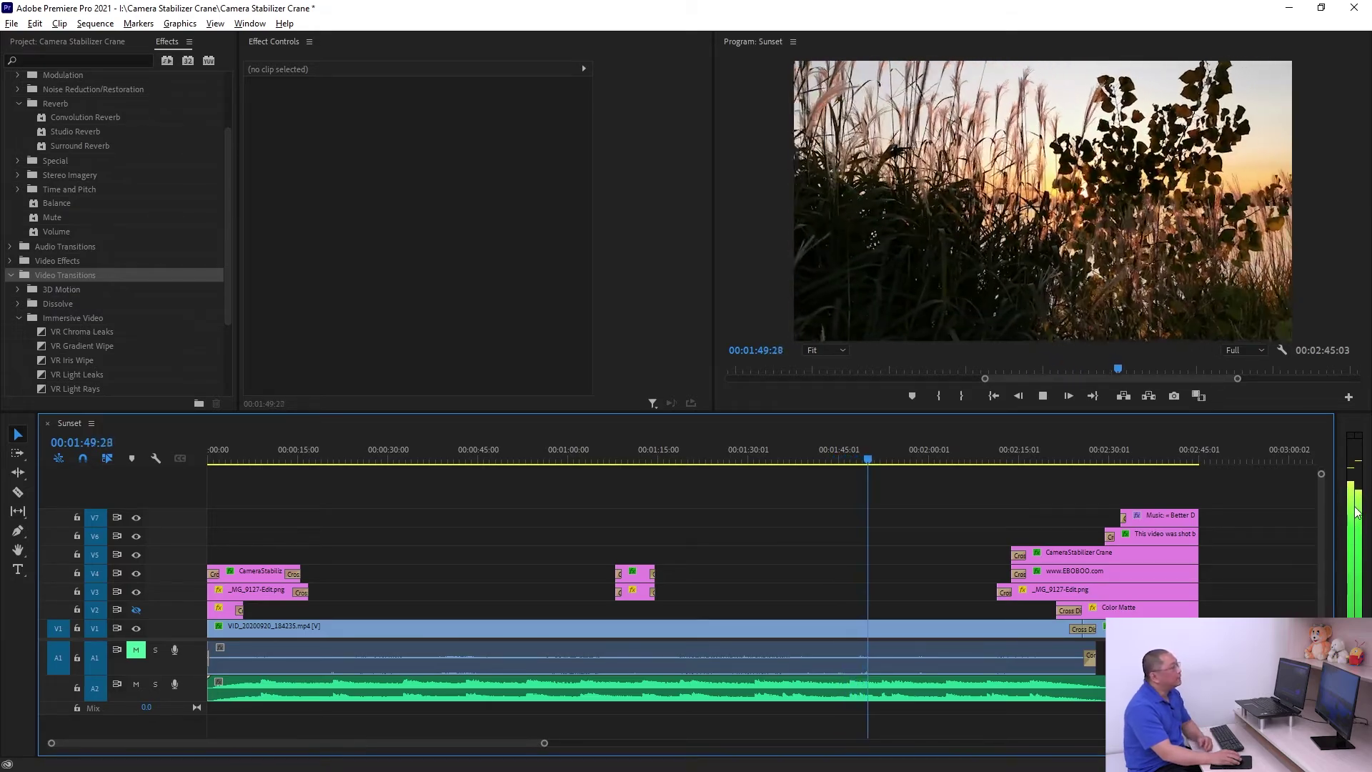
pyautogui.press('space')
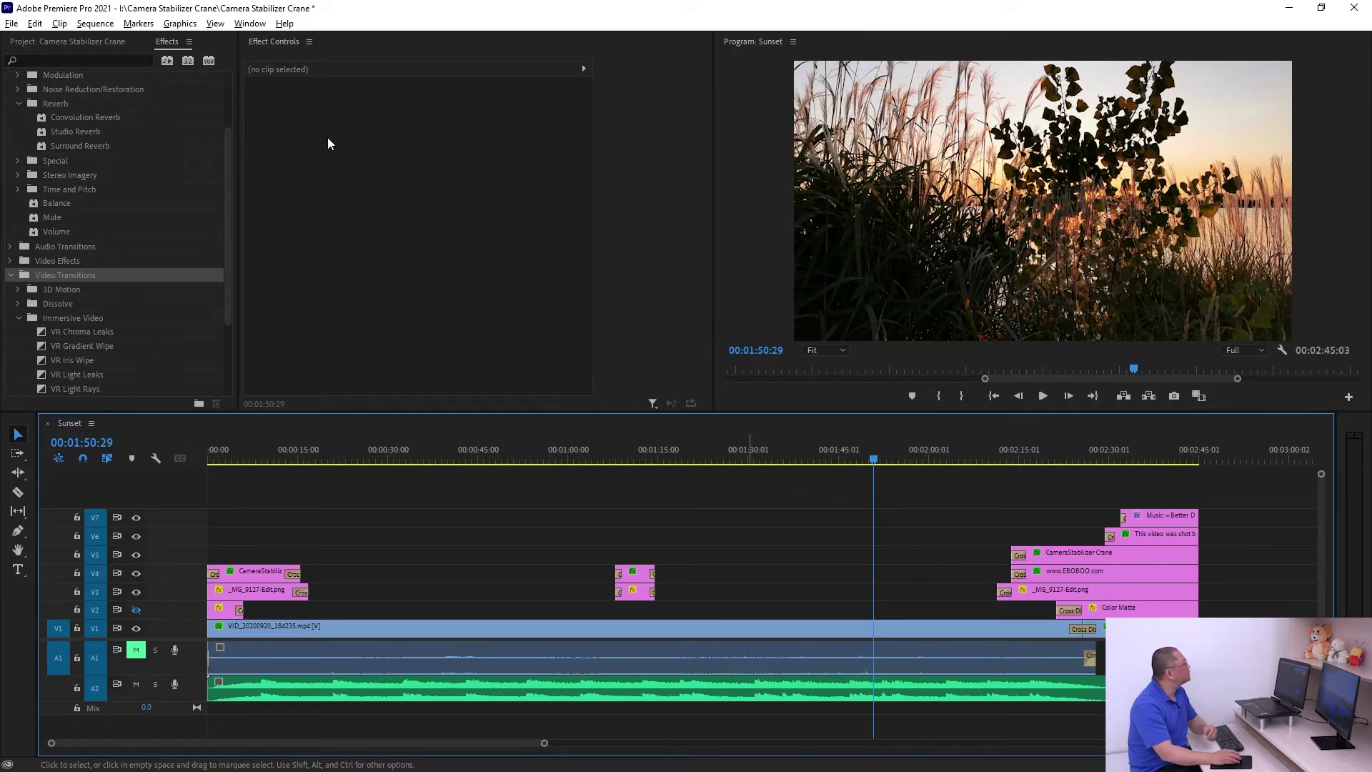
# Bring the Project panel to the front, and switch to the custom Color workspace
pyautogui.hotkey('shift', '1')
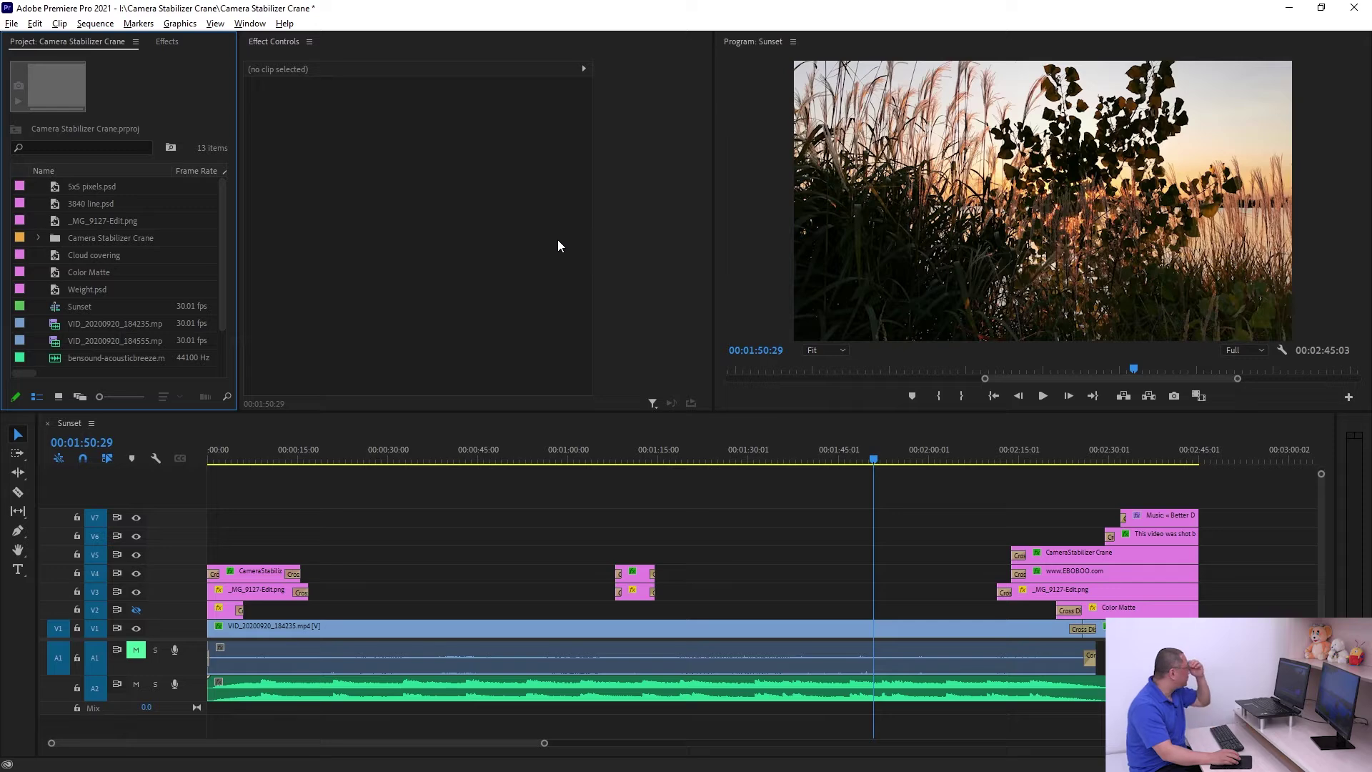
pyautogui.click(249, 24)
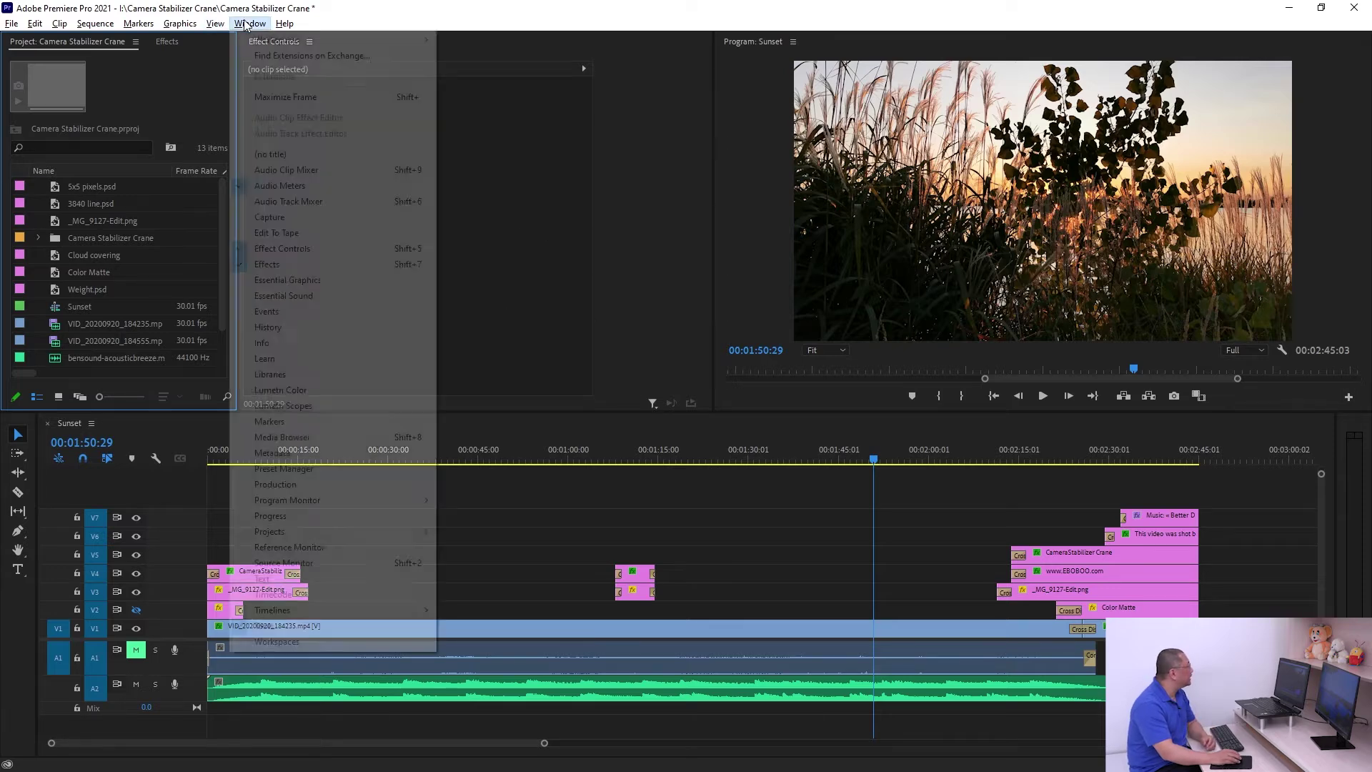
pyautogui.moveTo(386, 40)
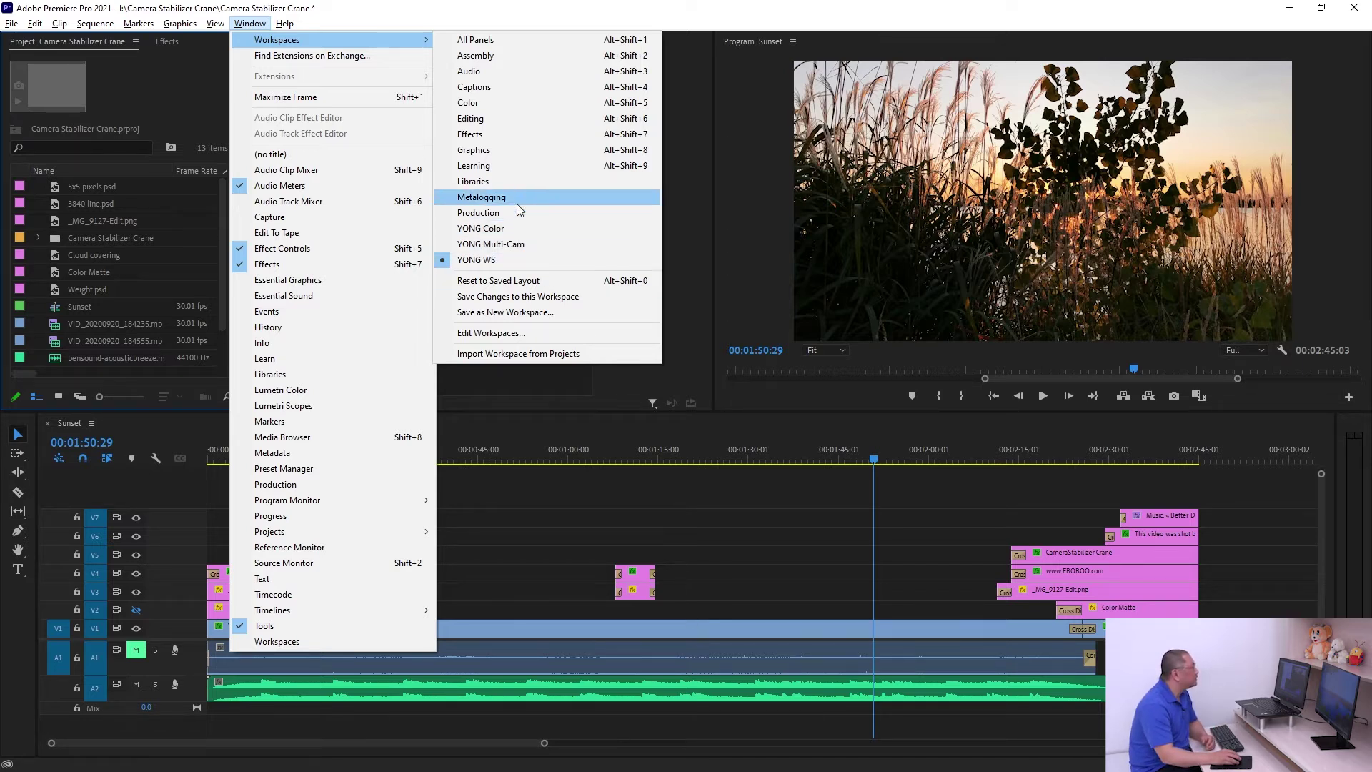
pyautogui.click(513, 227)
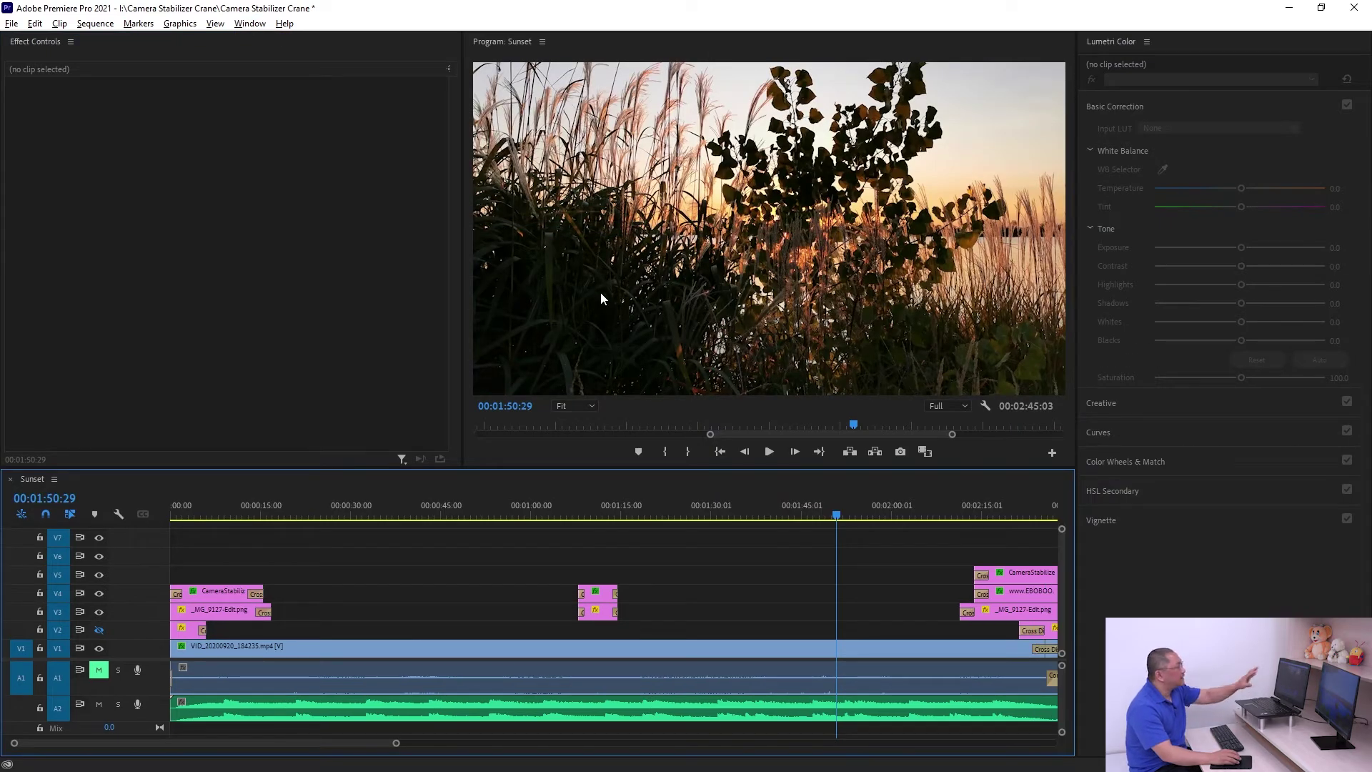
# Move the playhead to 00:01:22:24 so that the V1 clip is loaded in Effect Controls and Lumetri Color
pyautogui.click(578, 540)
pyautogui.click(769, 259)
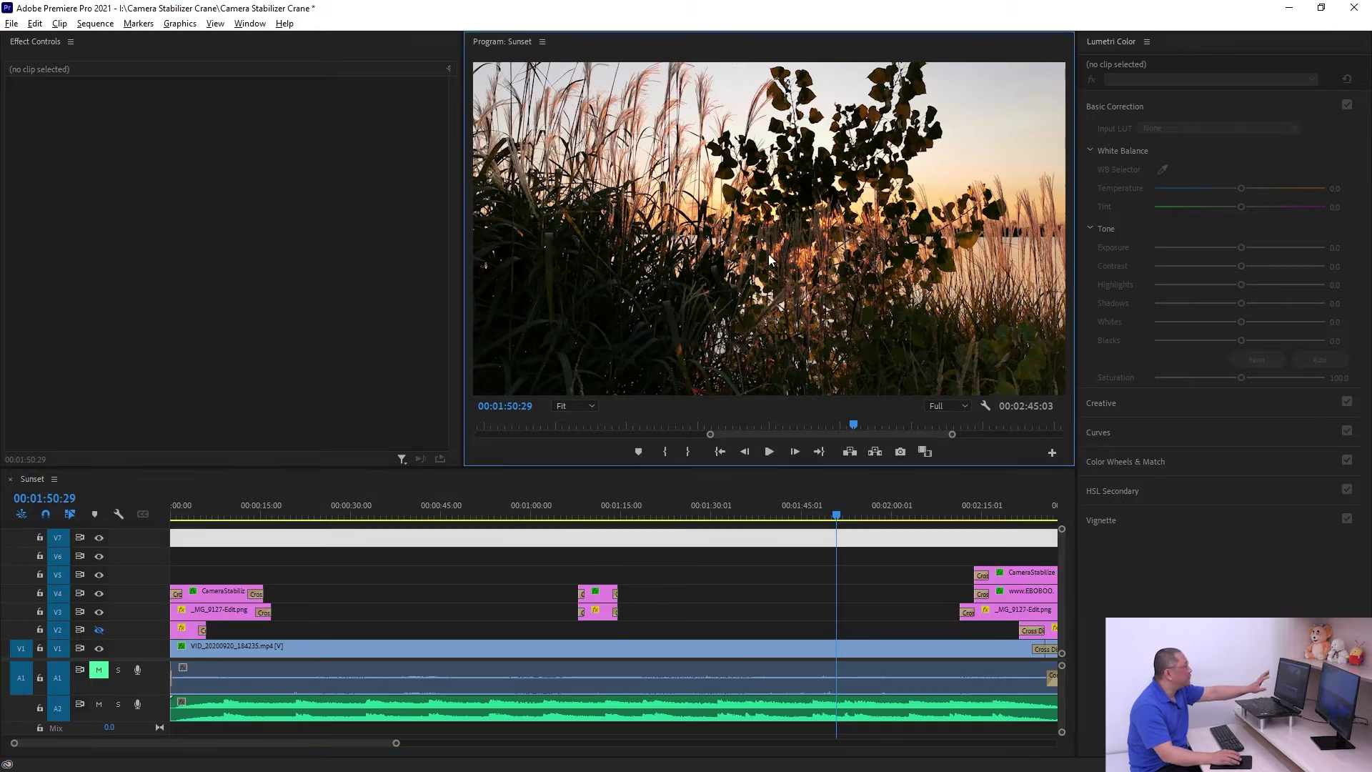
pyautogui.click(667, 507)
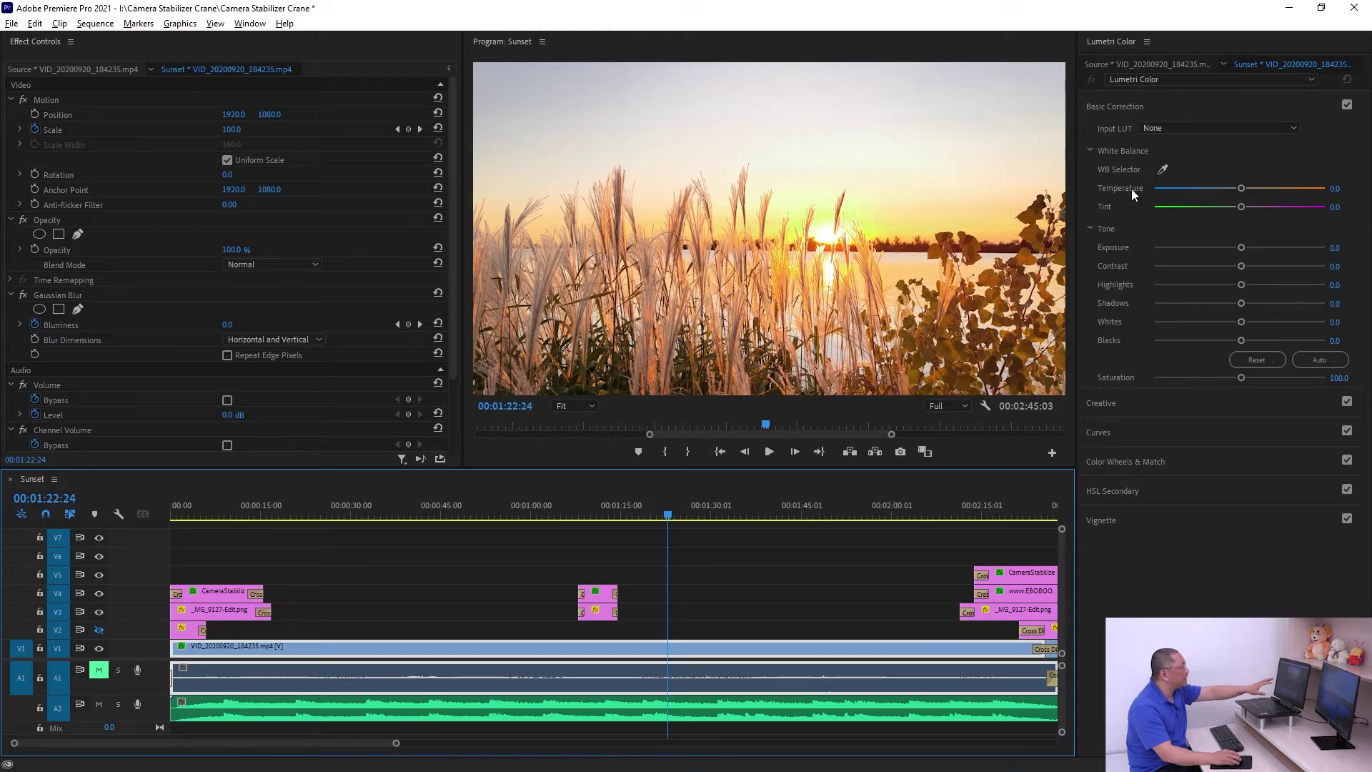
# Look through the Creative and Curves sections of Lumetri Color, and return to Basic Correction
pyautogui.click(1118, 402)
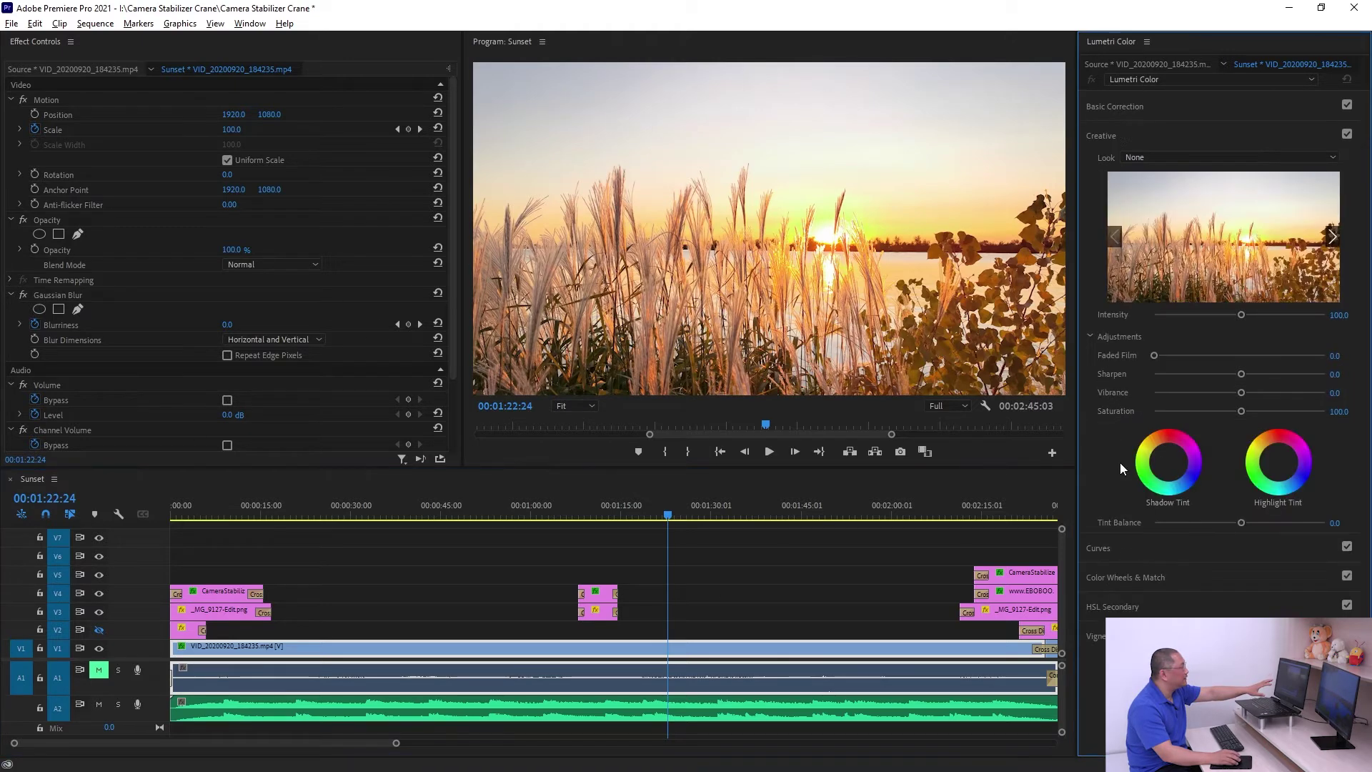
pyautogui.click(1117, 550)
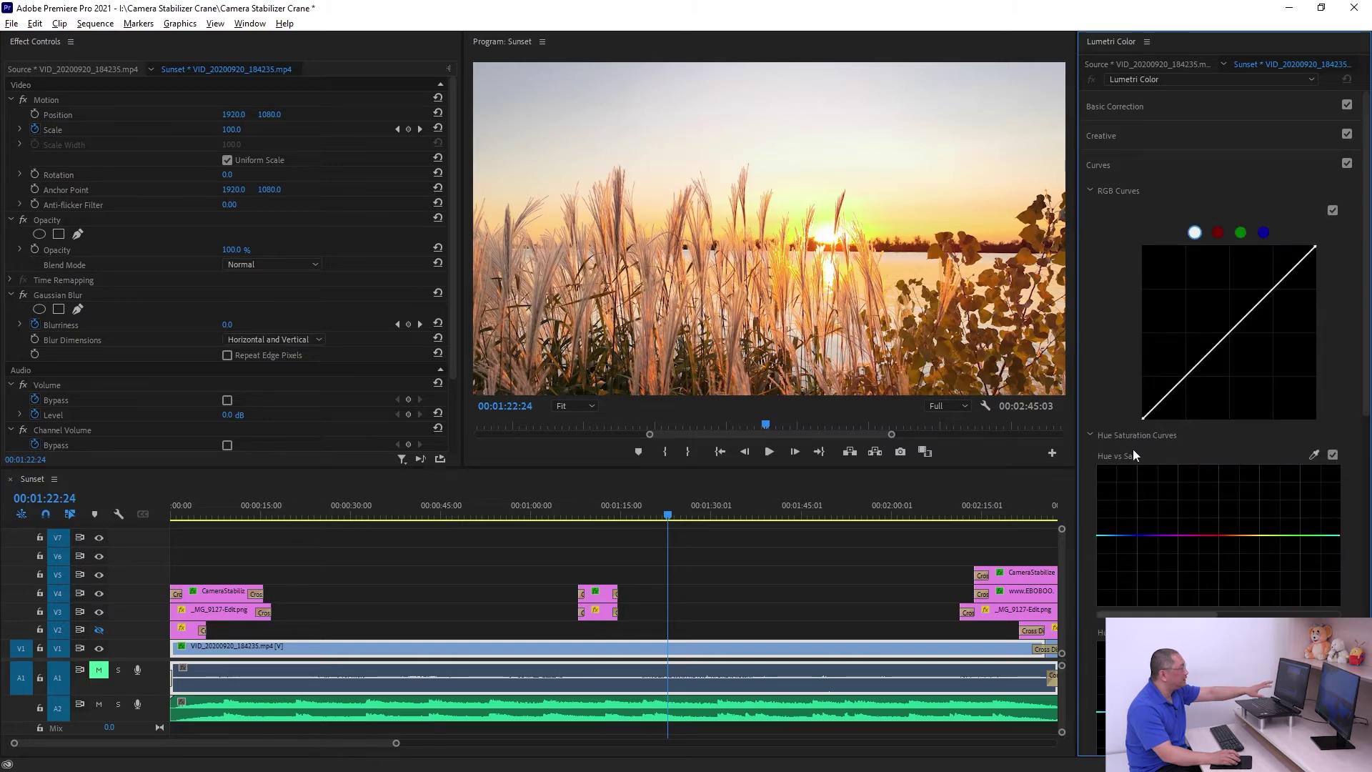
pyautogui.click(1129, 108)
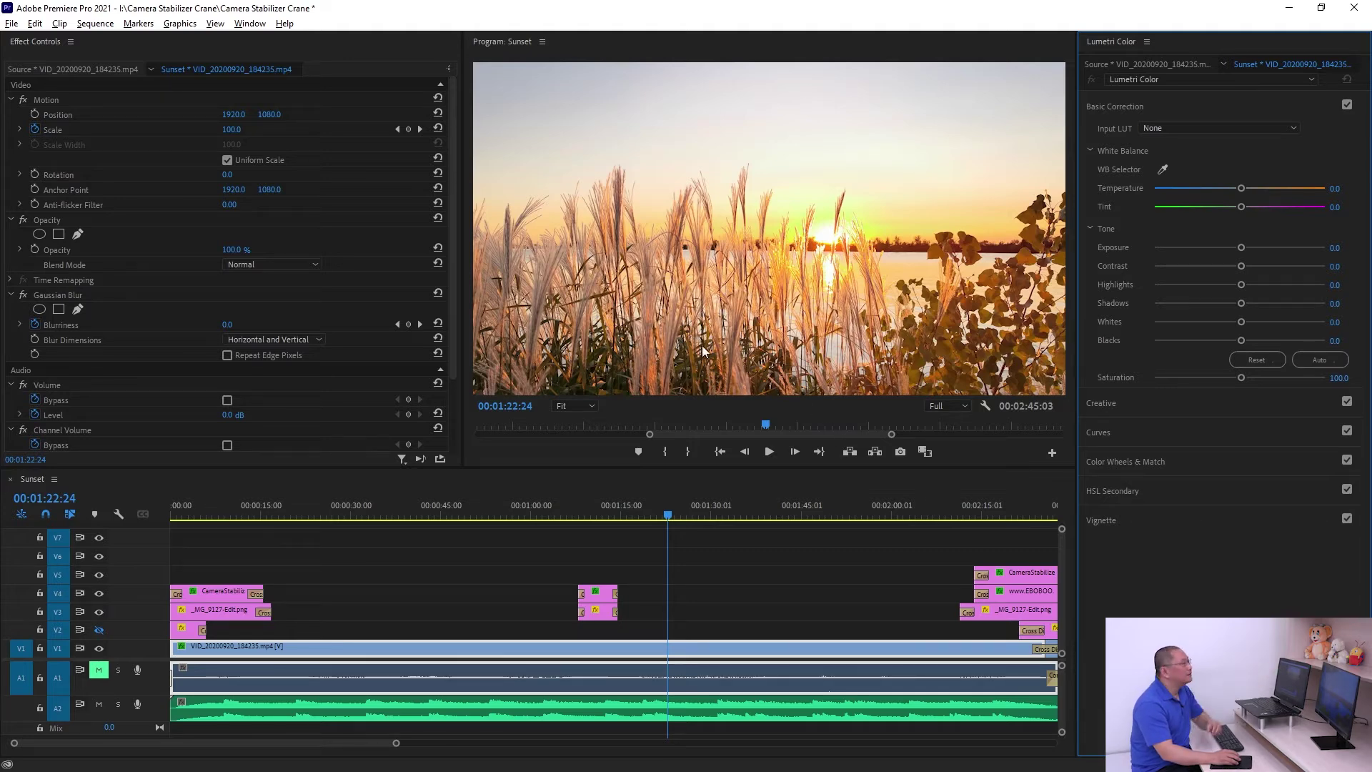
# Switch to the custom Multi-Cam workspace and activate its Program monitor and Timeline panels in turn
pyautogui.click(251, 23)
pyautogui.moveTo(284, 42)
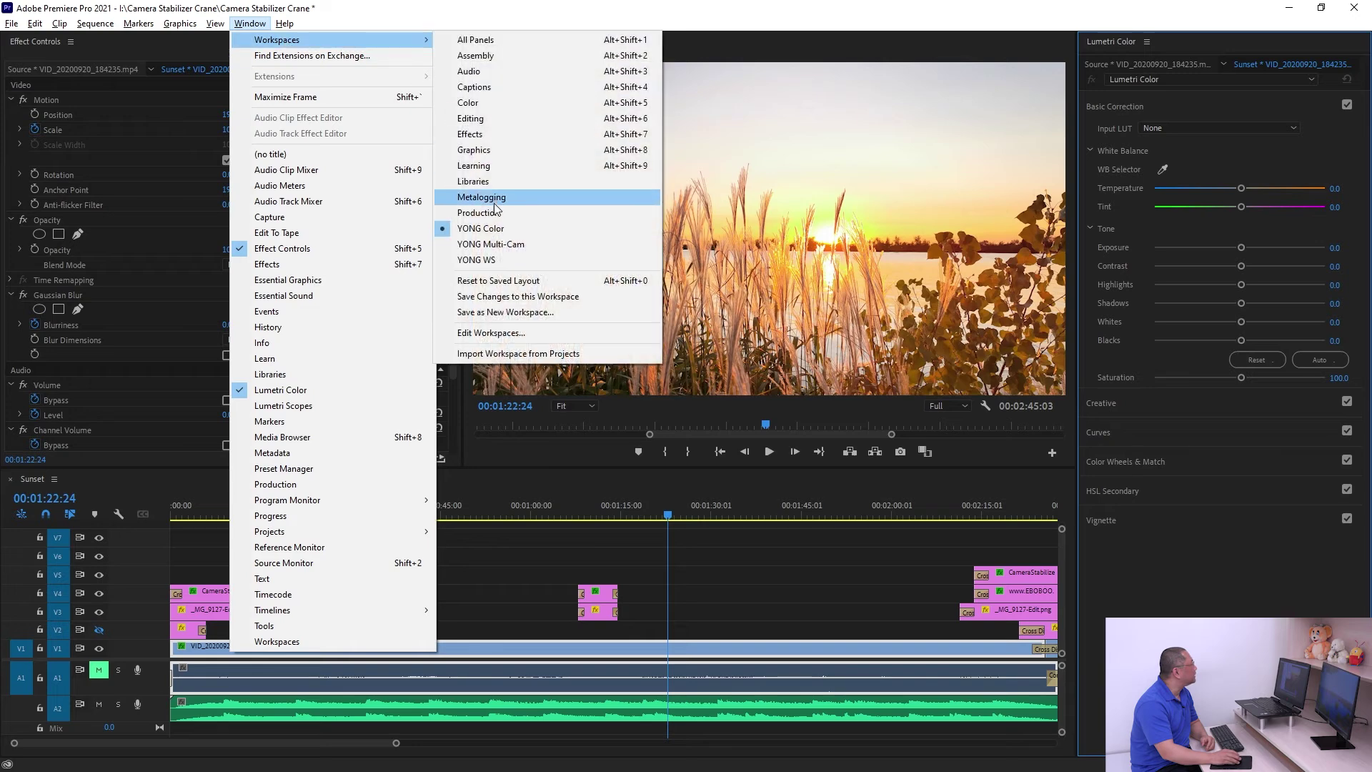
pyautogui.click(534, 247)
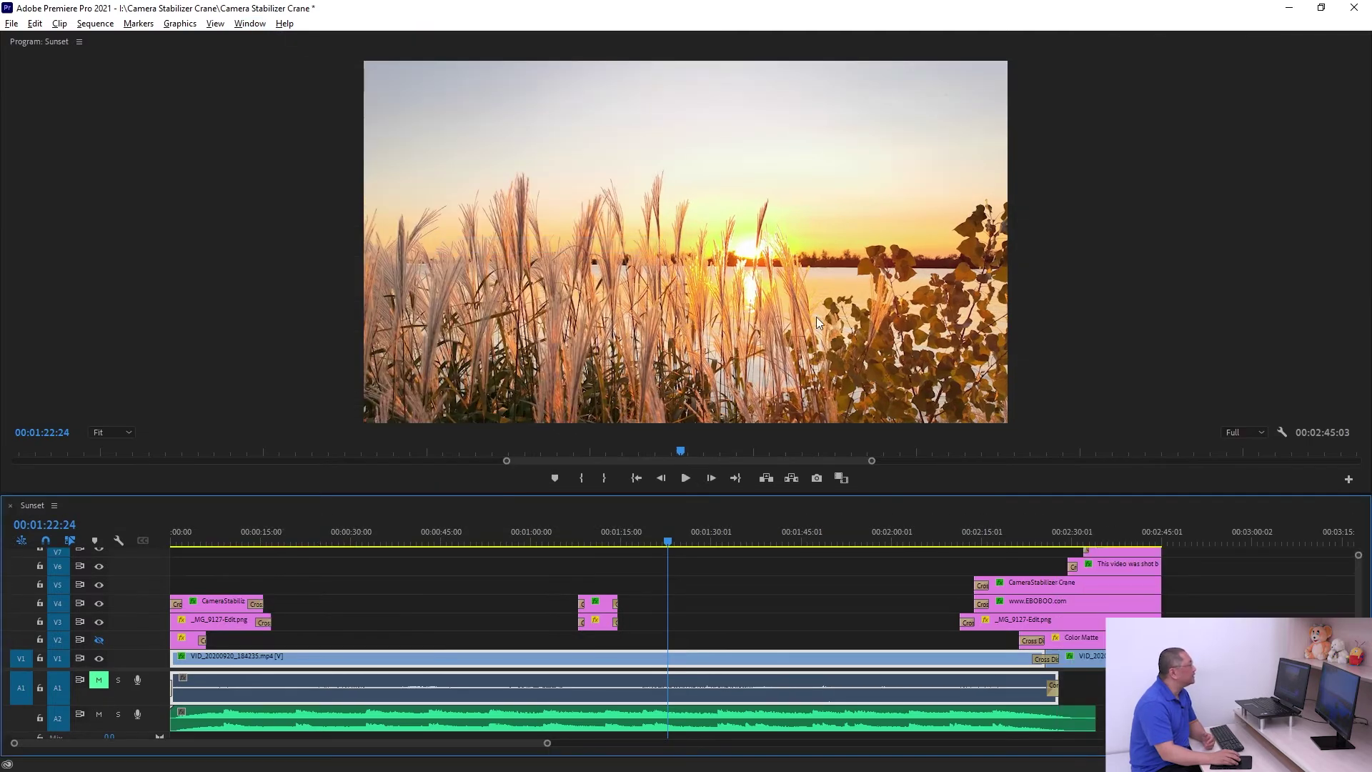
pyautogui.click(1113, 234)
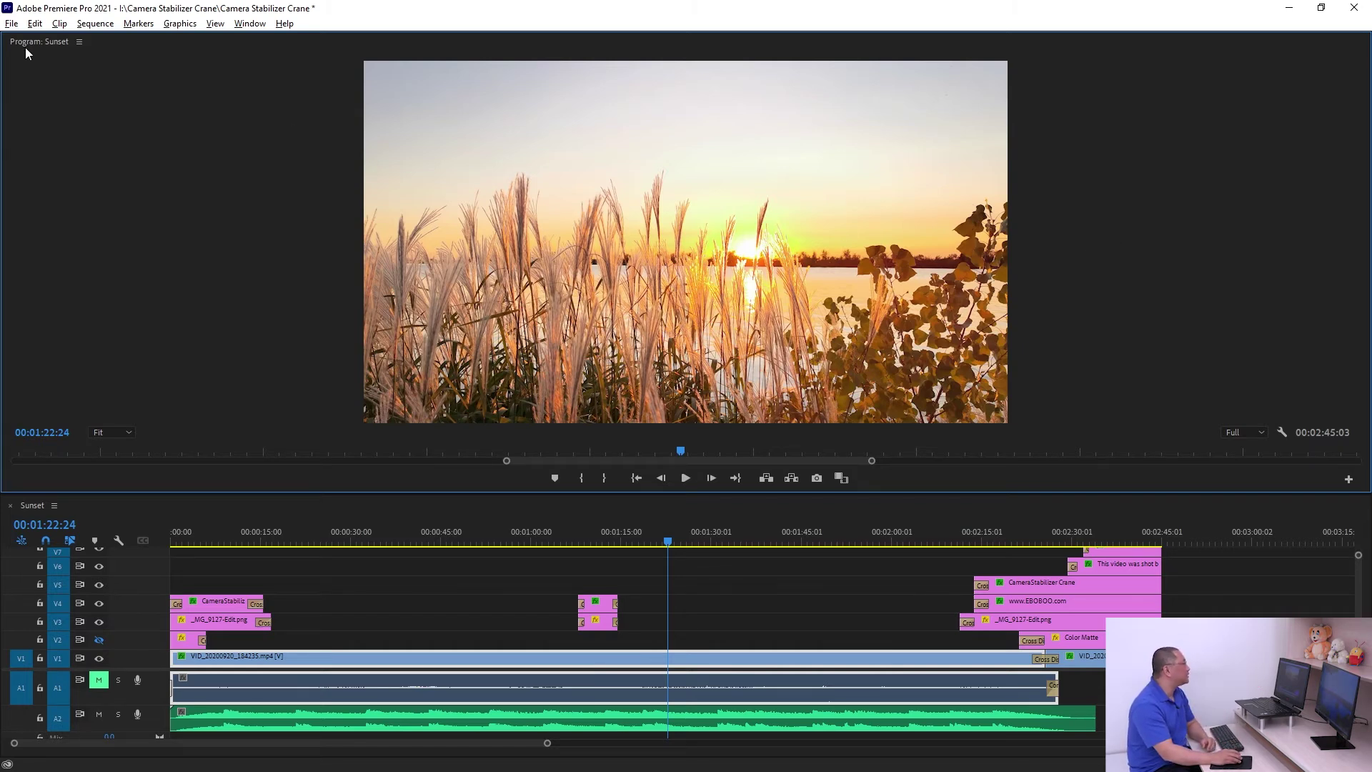
pyautogui.click(685, 561)
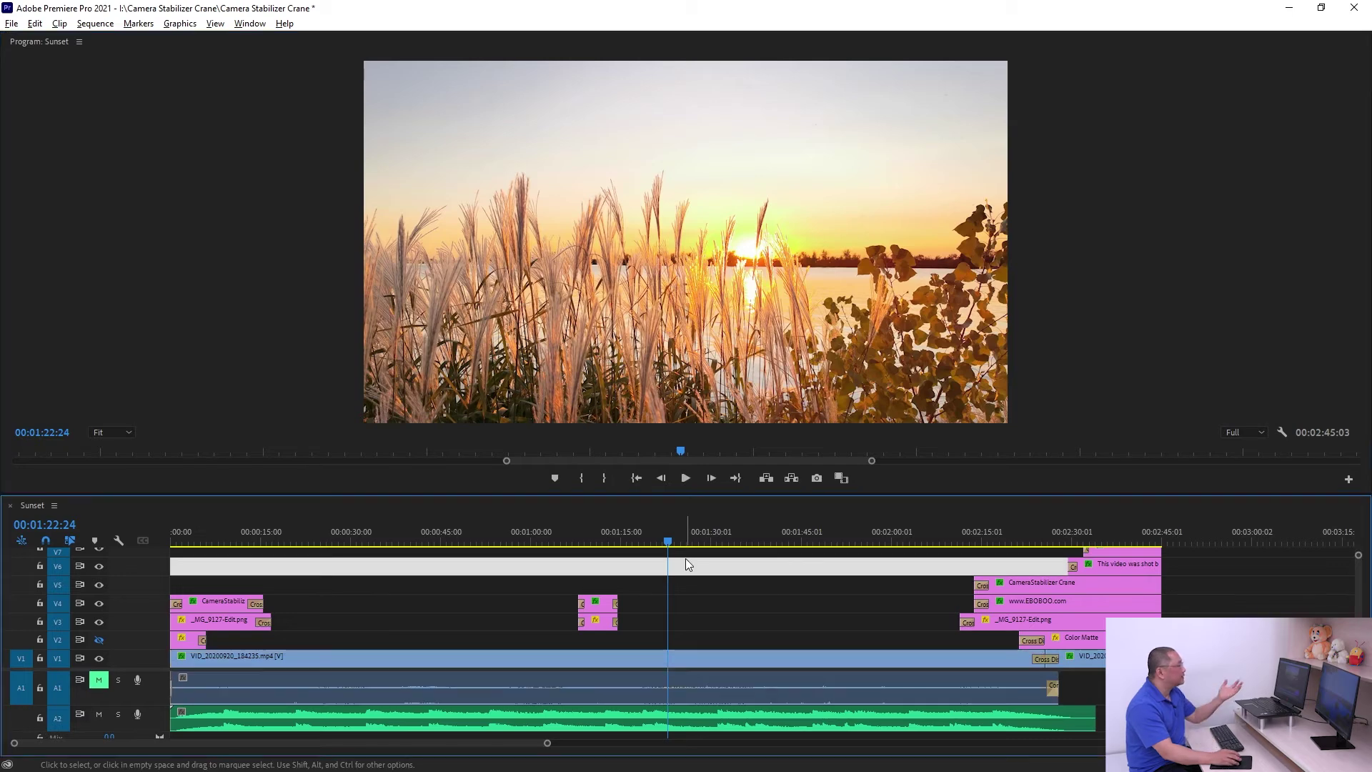
pyautogui.click(1106, 276)
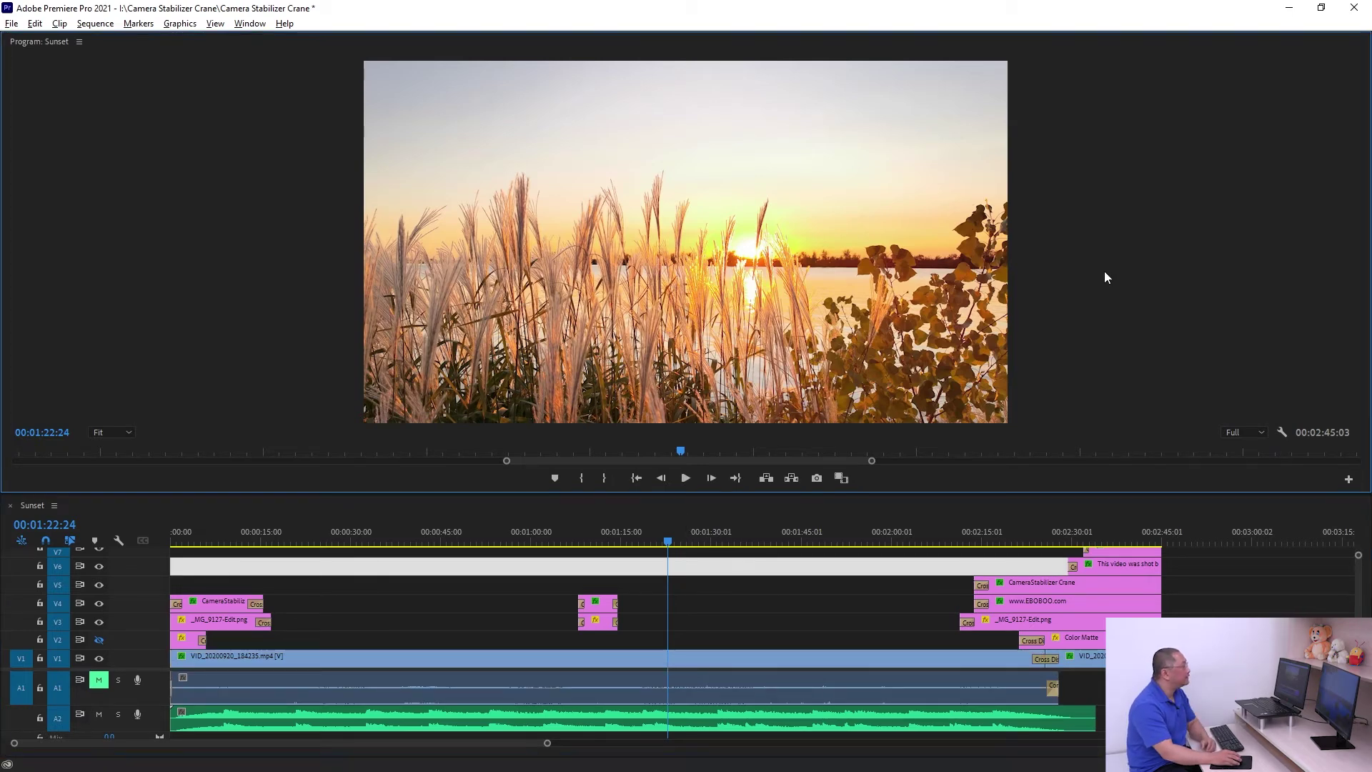
# Show the Program monitor in Multi-Camera view, and set it back to Composite Video
pyautogui.click(1283, 432)
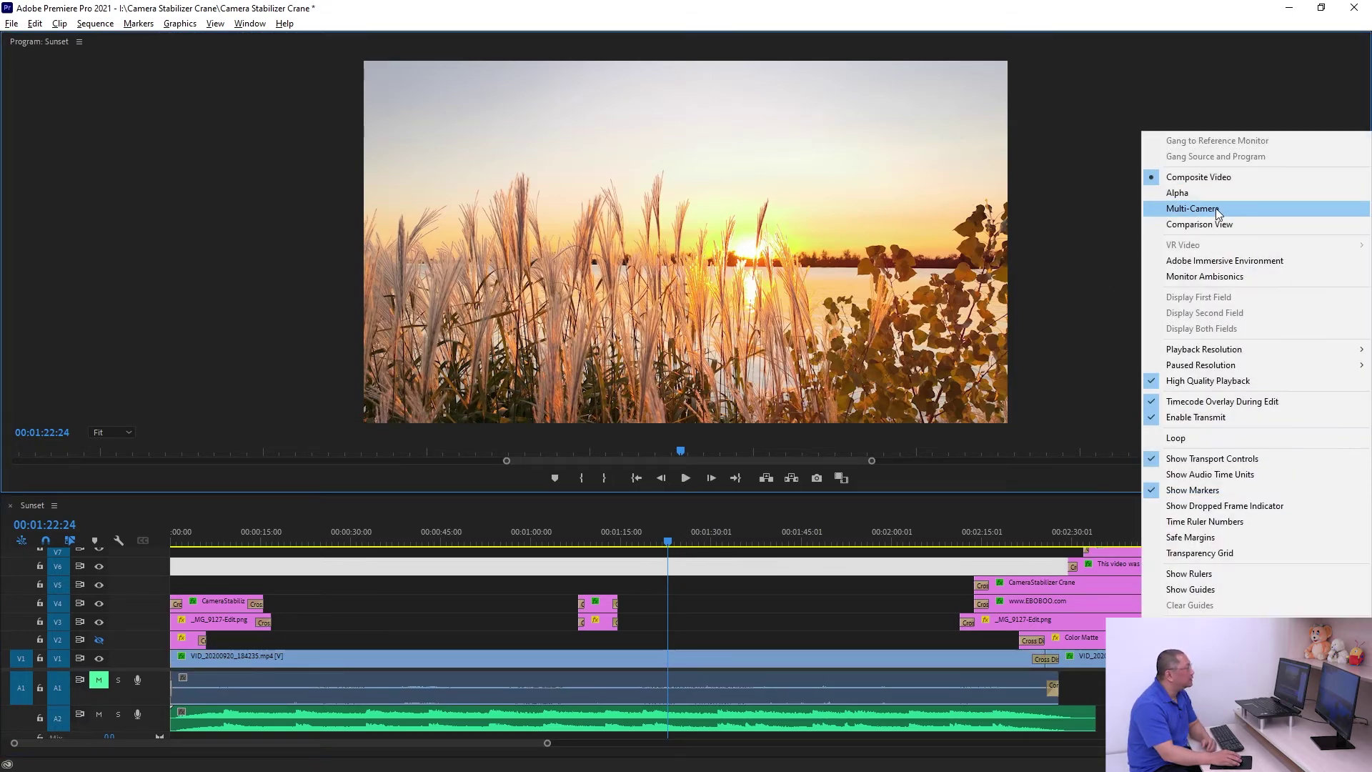
pyautogui.click(1186, 224)
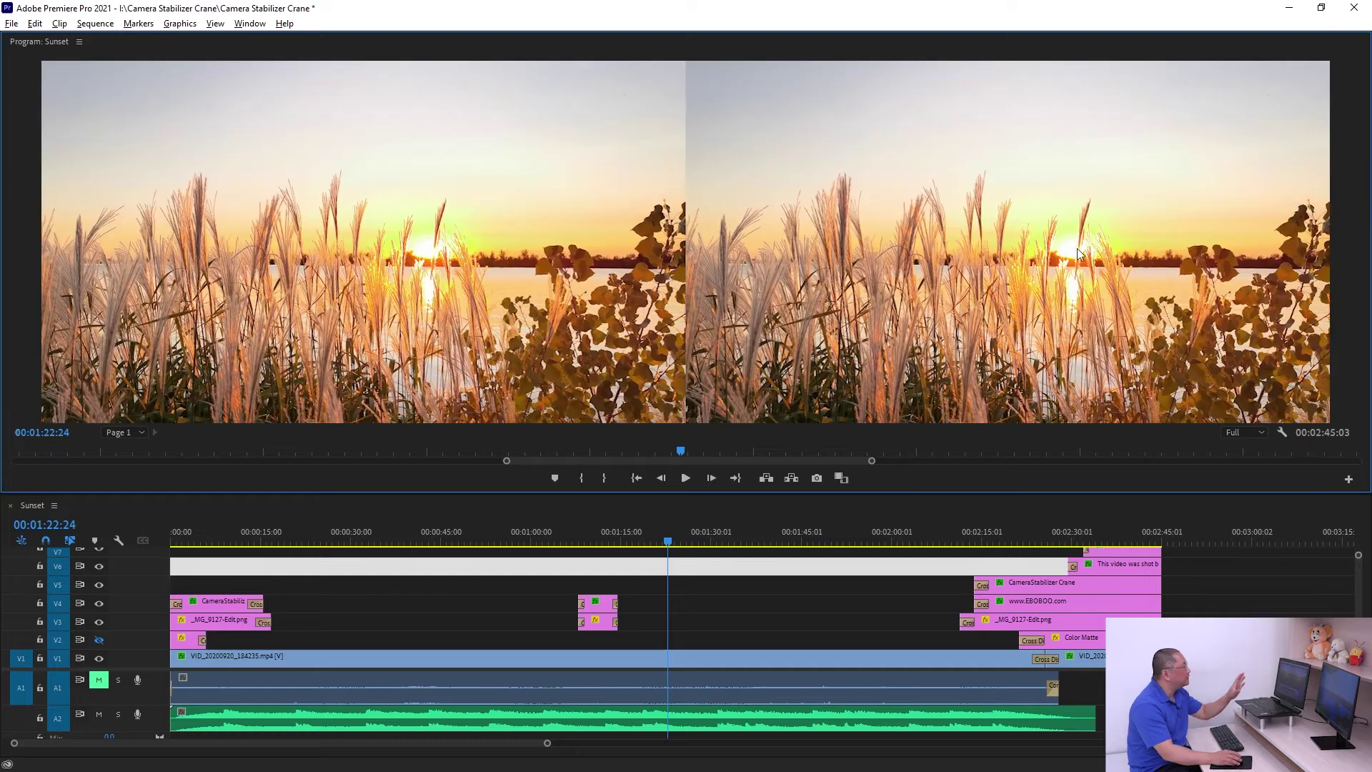
pyautogui.click(1282, 433)
pyautogui.click(1207, 179)
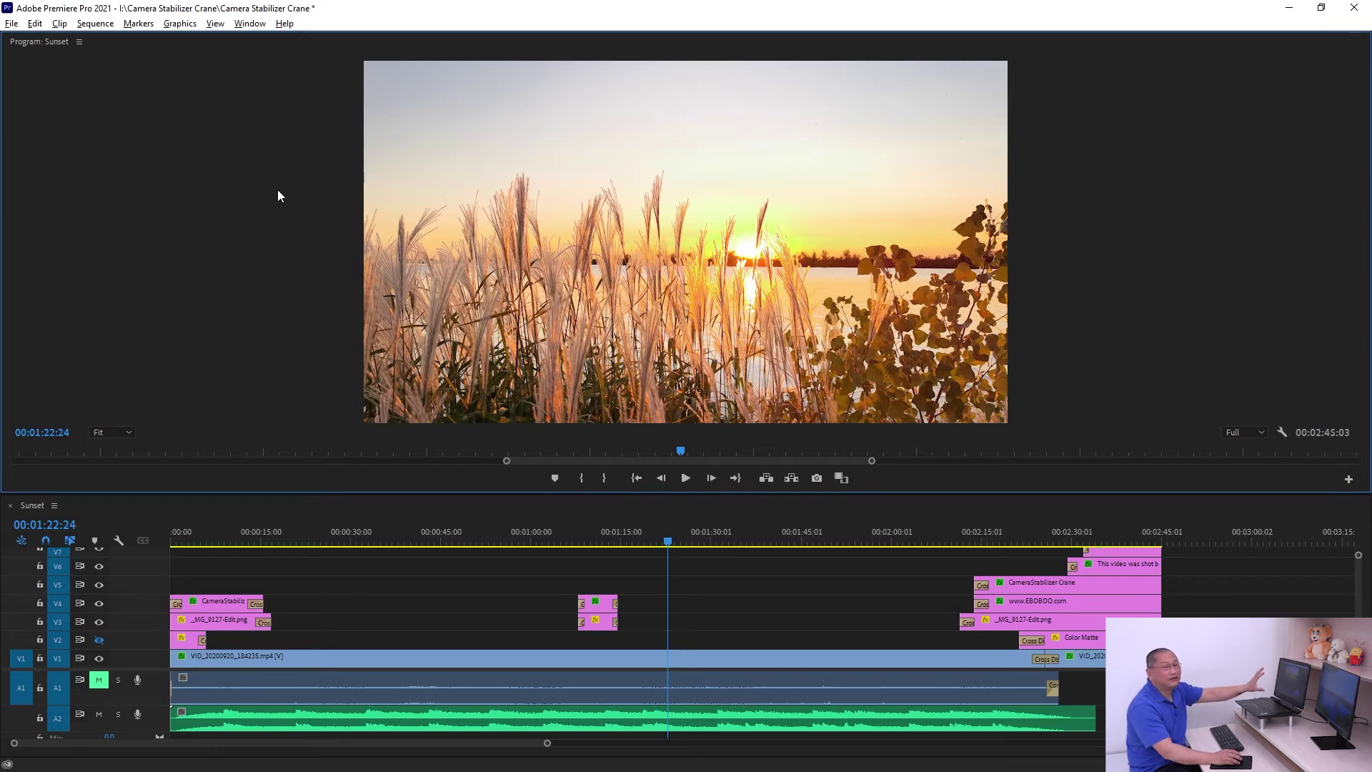
# Switch to the built-in Editing workspace
pyautogui.click(250, 23)
pyautogui.moveTo(401, 42)
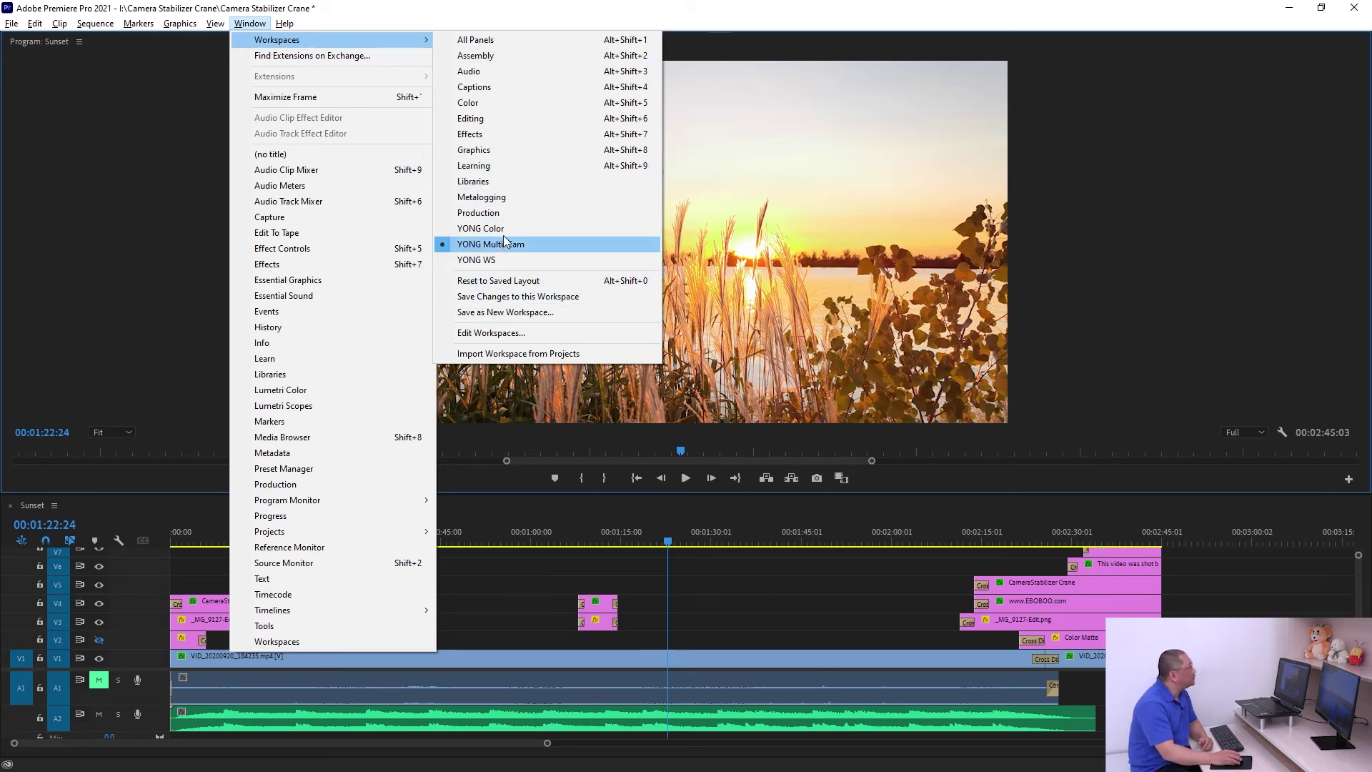
pyautogui.click(473, 118)
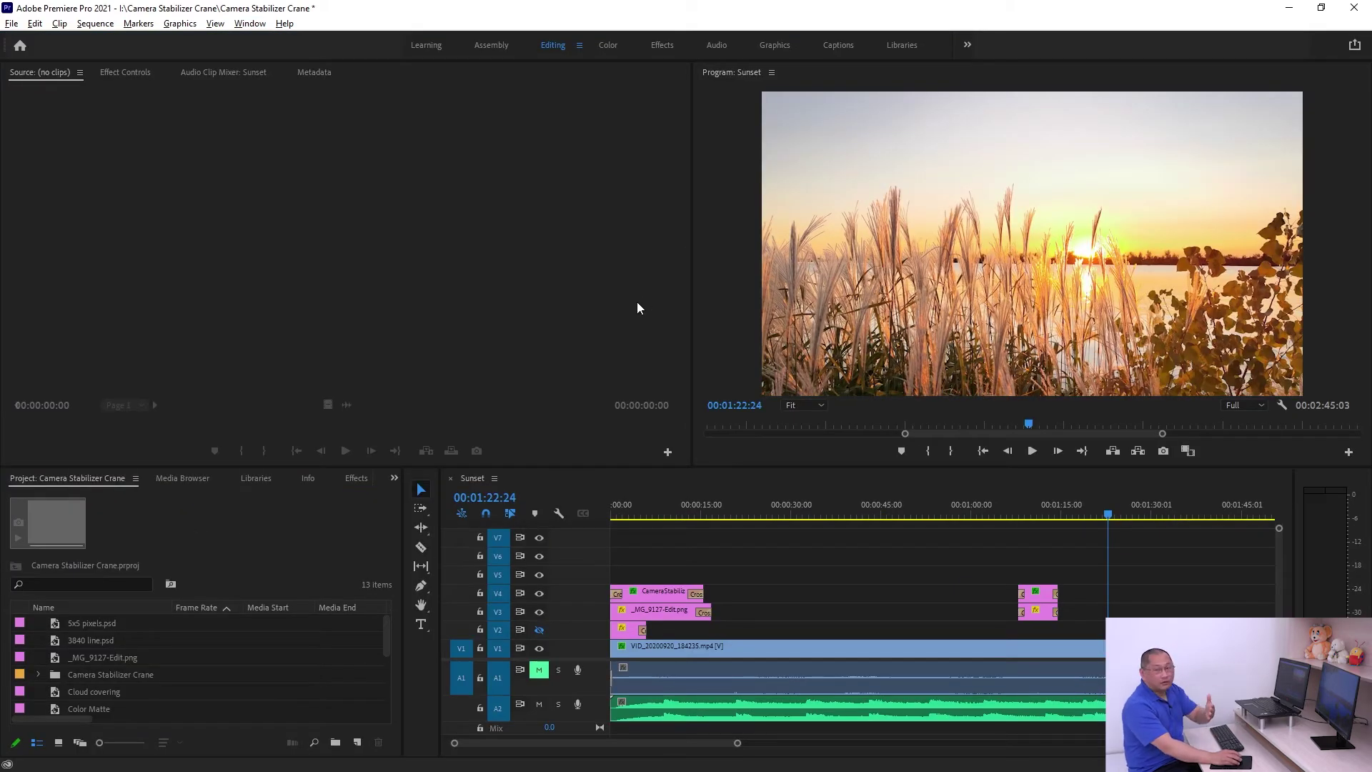
# Switch to the custom WS editing workspace
pyautogui.click(249, 23)
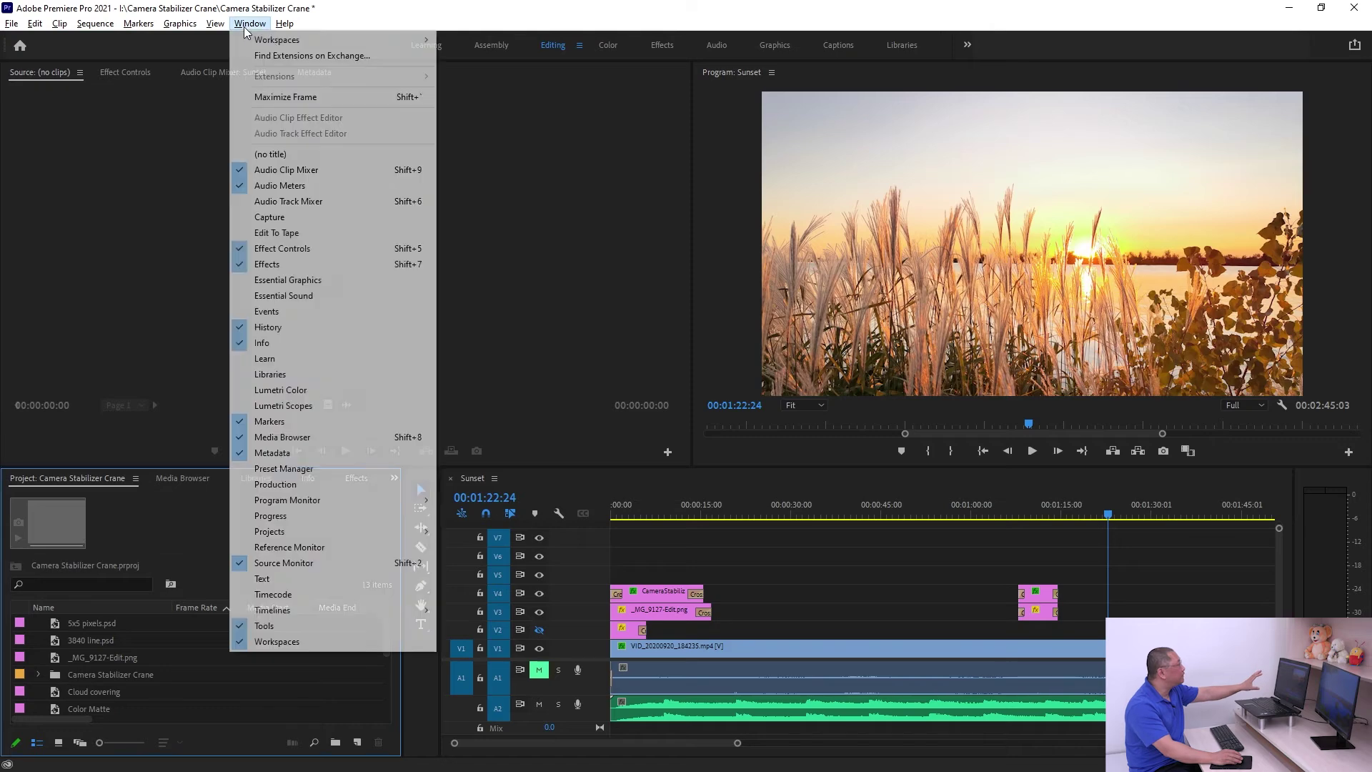
pyautogui.click(505, 266)
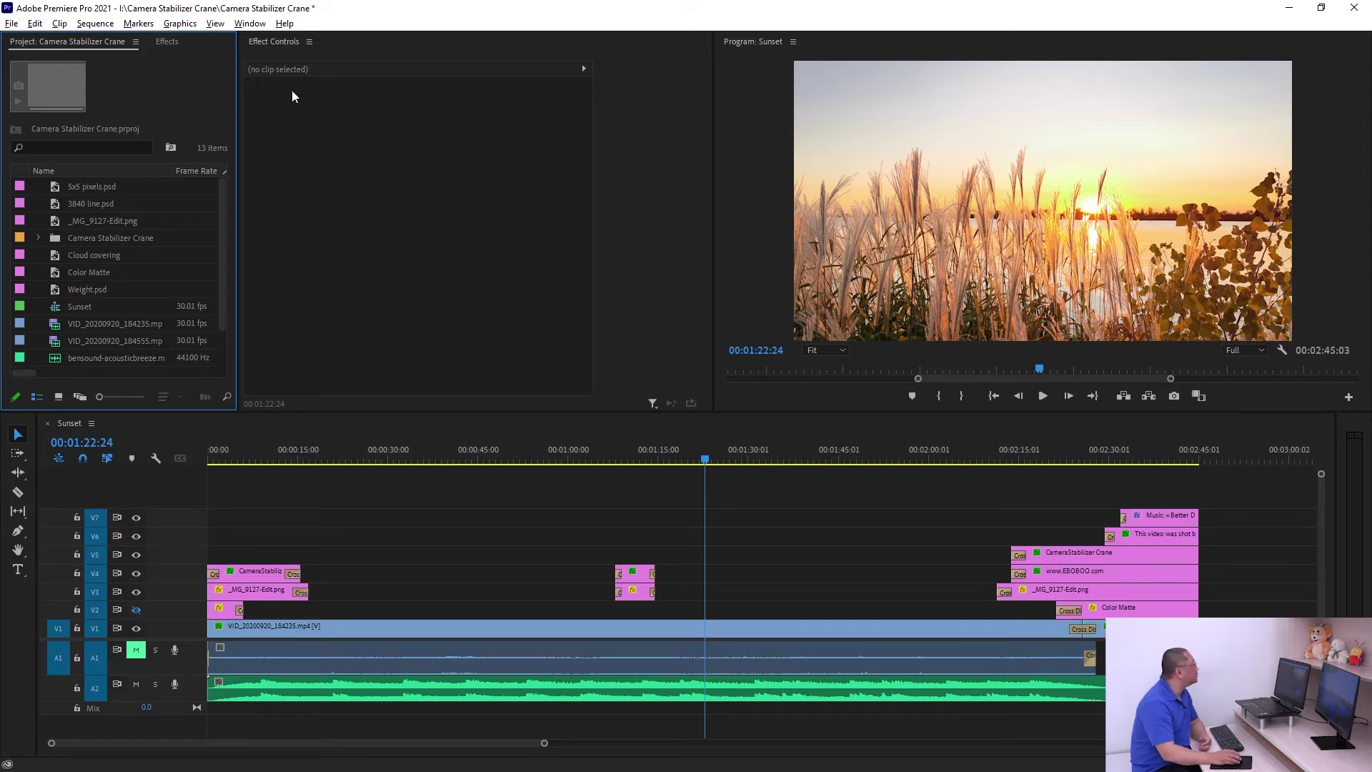
pyautogui.click(252, 24)
pyautogui.moveTo(333, 44)
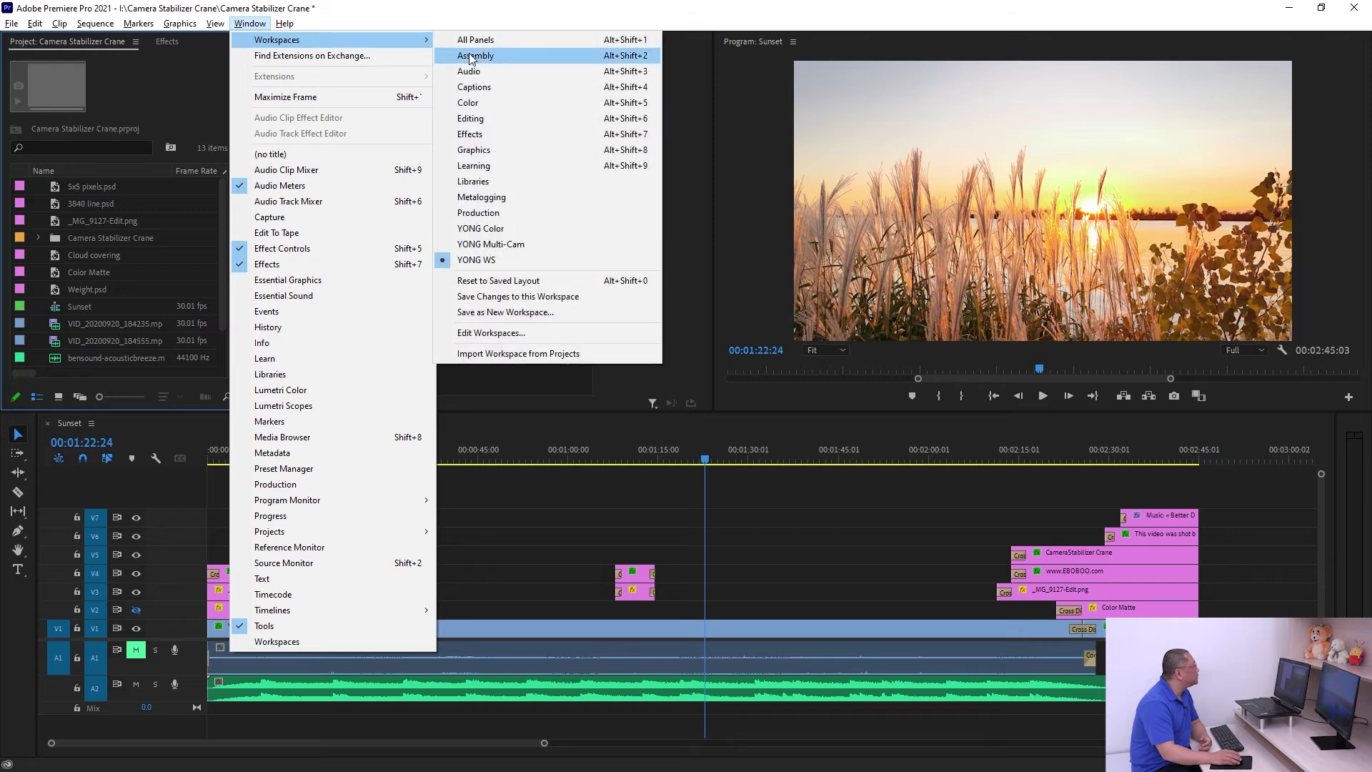
pyautogui.click(829, 24)
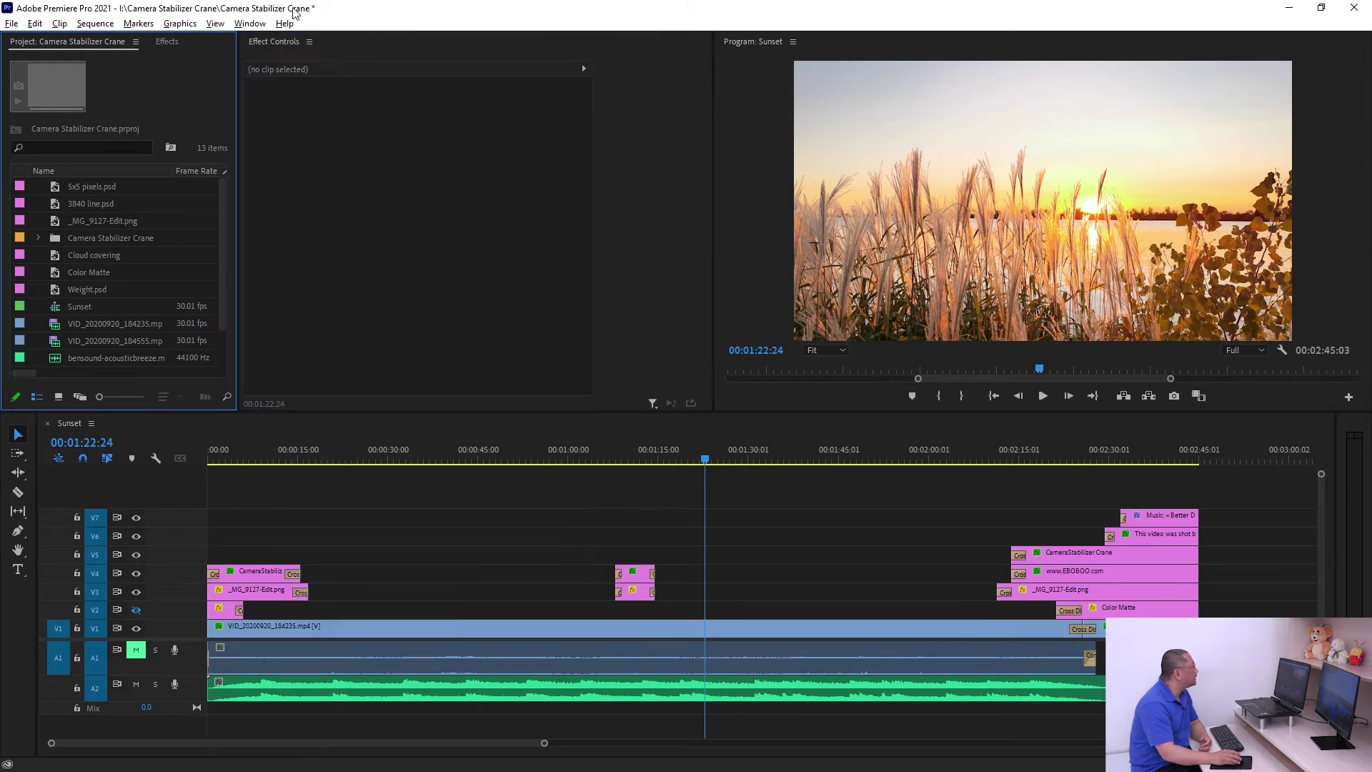
# Switch to the built-in Assembly workspace and reset it to its saved layout
pyautogui.click(255, 24)
pyautogui.moveTo(306, 42)
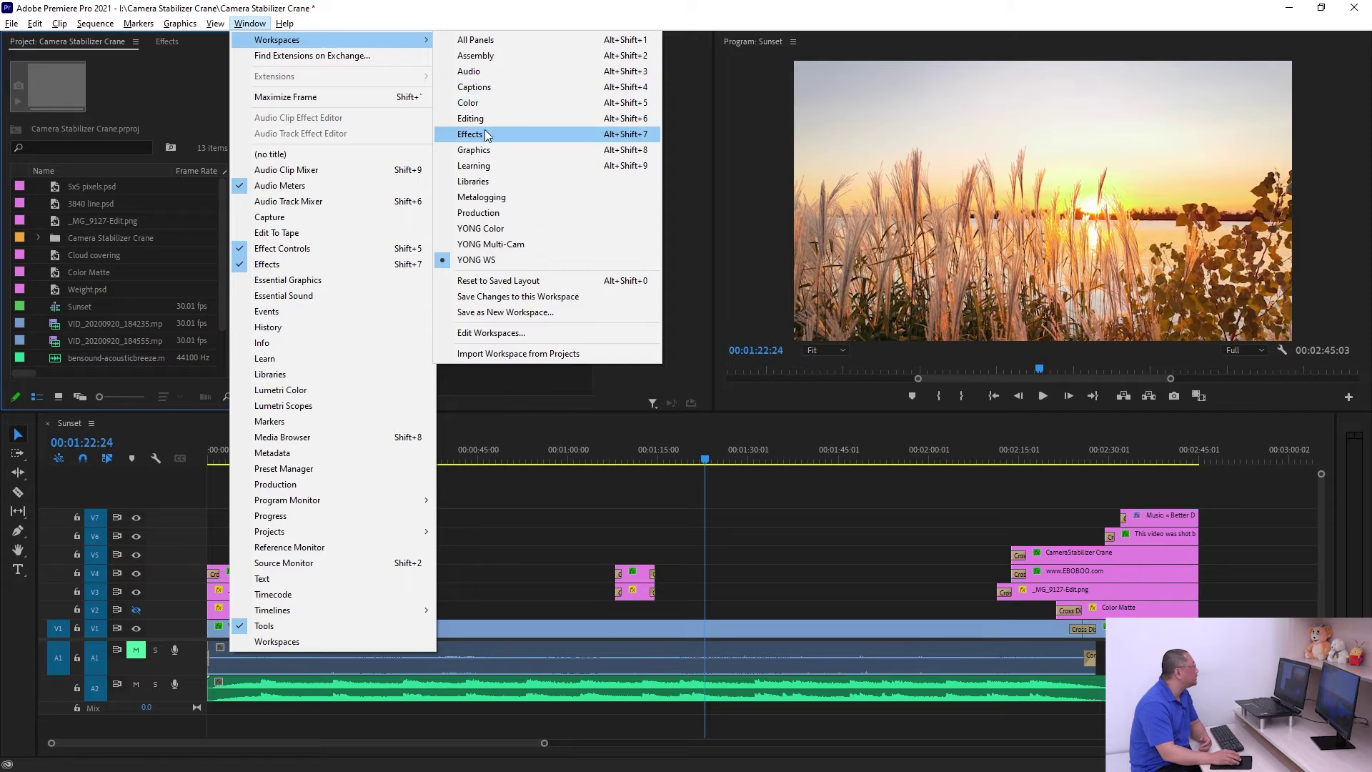
pyautogui.click(491, 58)
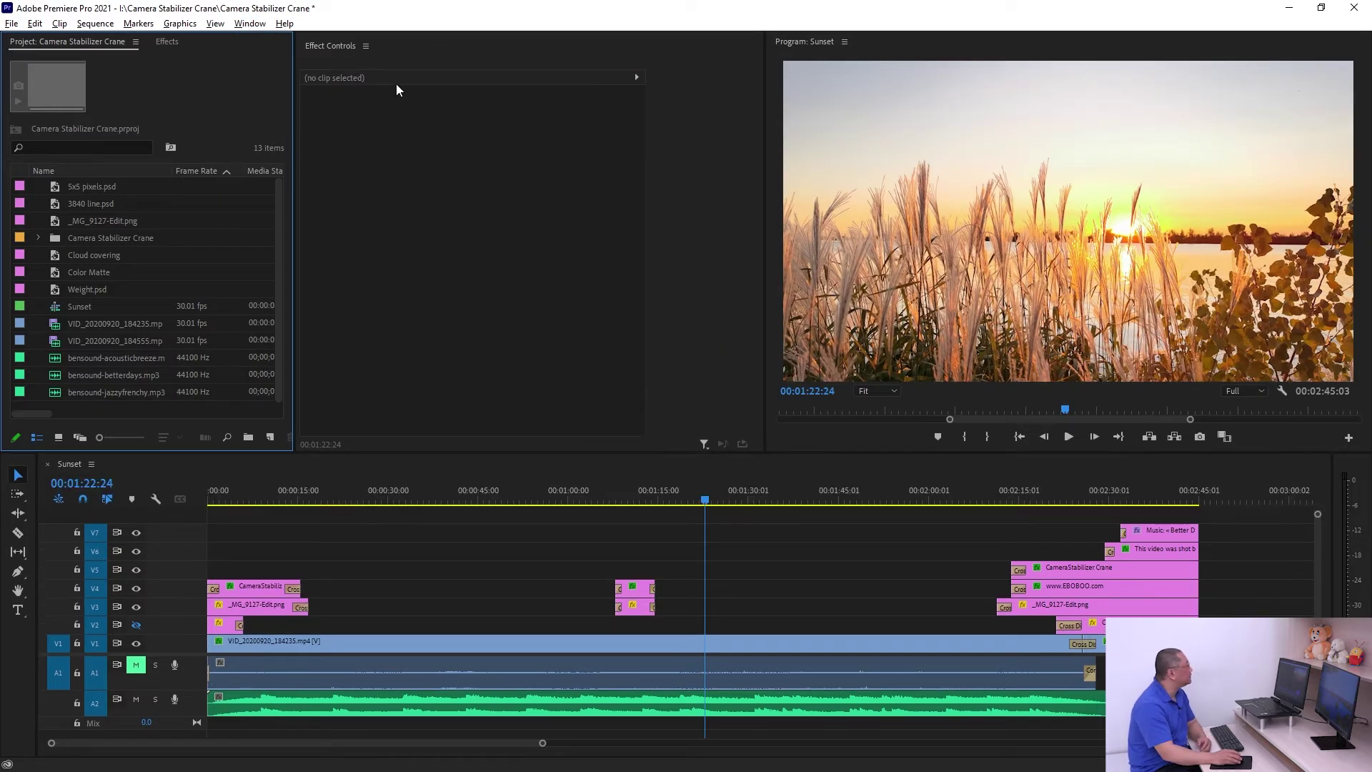
pyautogui.click(250, 24)
pyautogui.moveTo(282, 40)
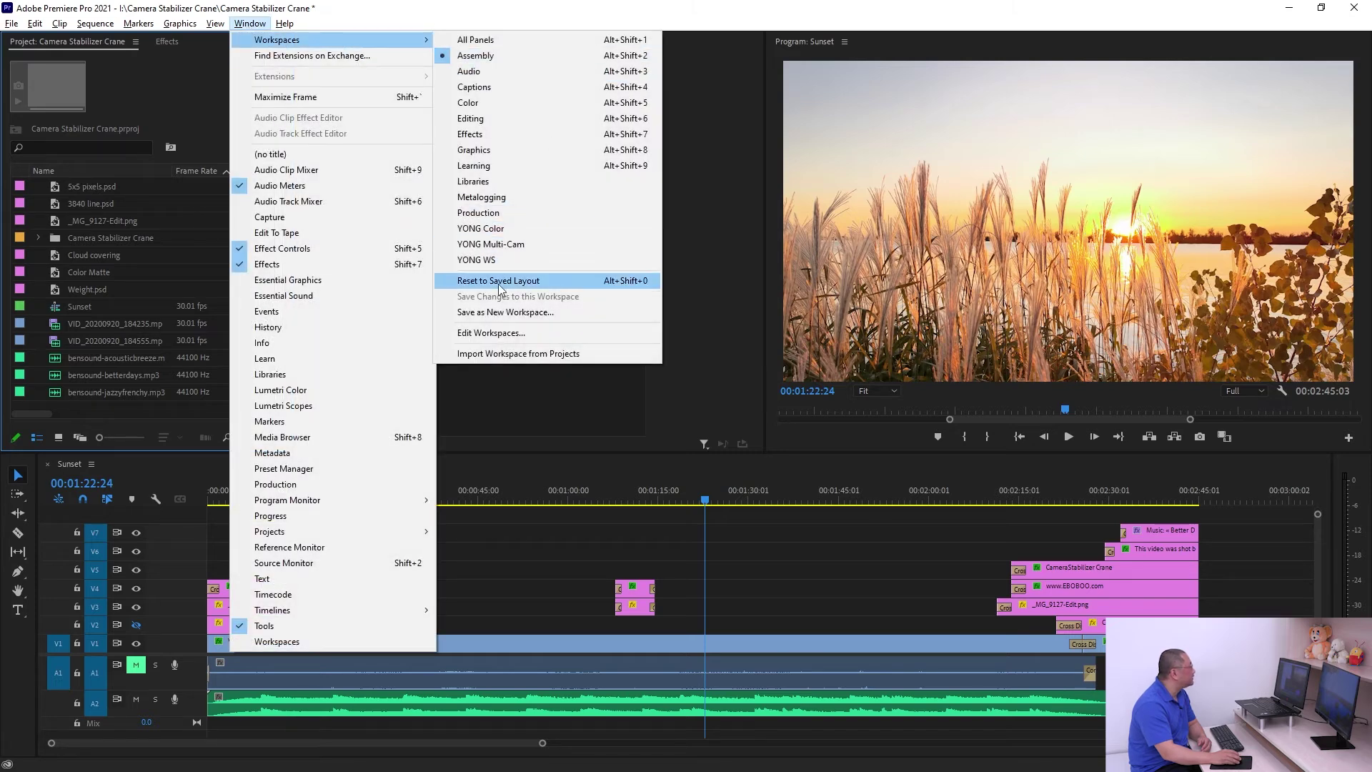
pyautogui.click(522, 283)
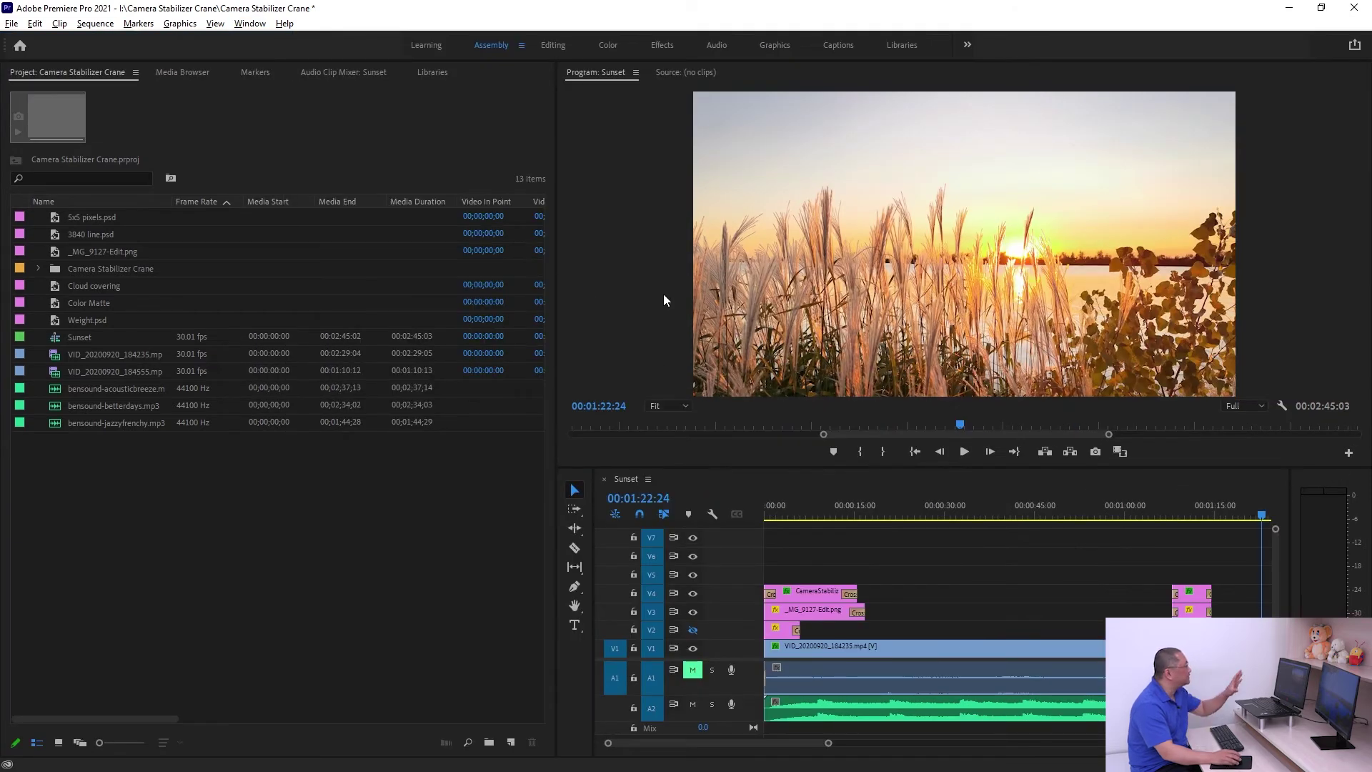
pyautogui.click(250, 23)
pyautogui.moveTo(283, 43)
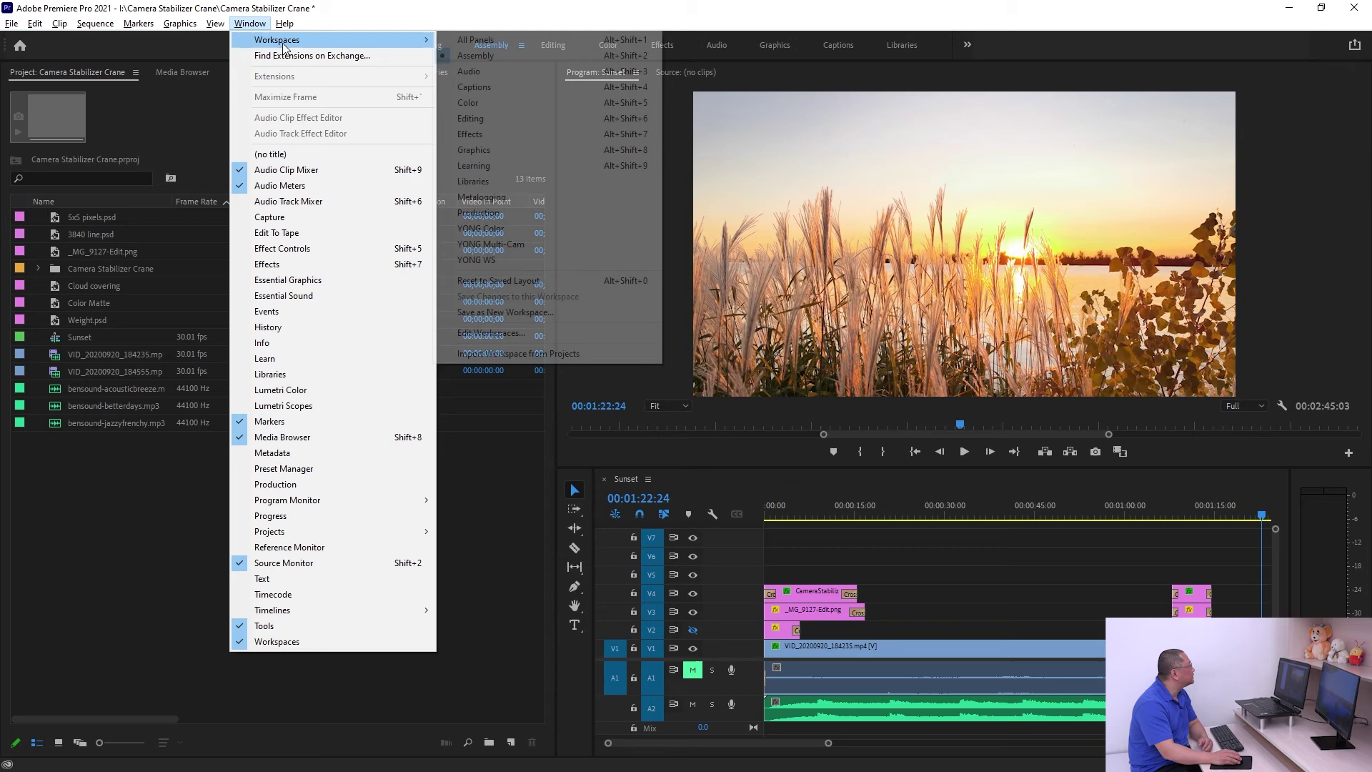
pyautogui.click(516, 56)
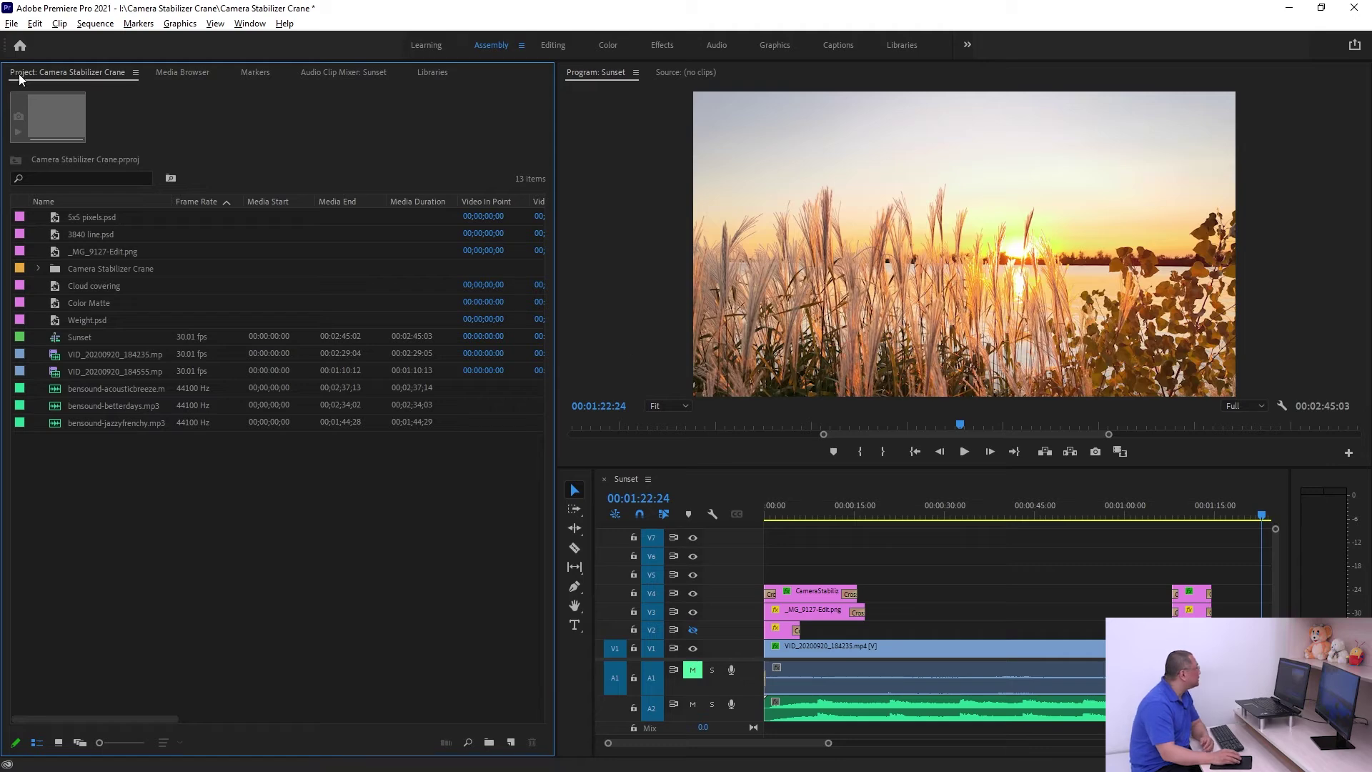
# Dock the Project panel just before the Program monitor, and close the Media Browser, Markers, Audio Clip Mixer and Libraries panels
pyautogui.moveTo(17, 76); pyautogui.dragTo(565, 173)
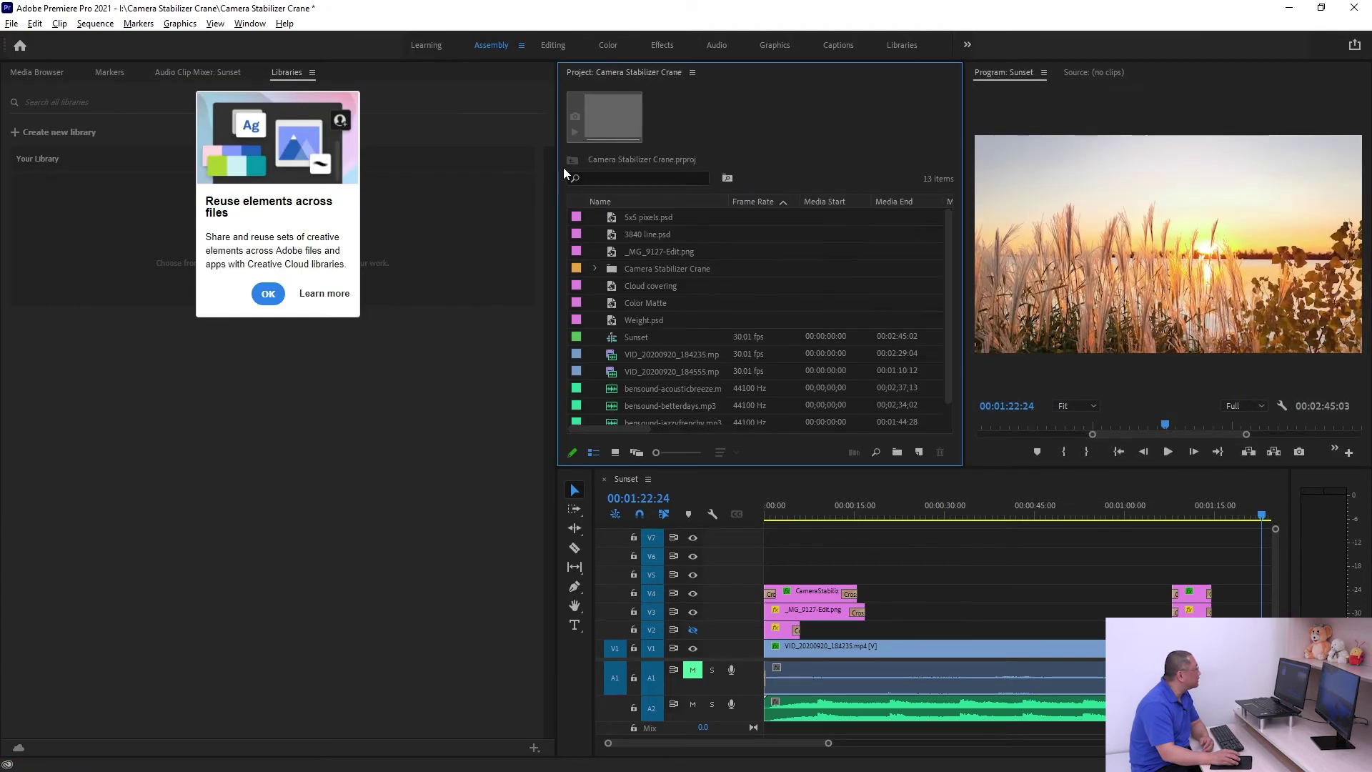
pyautogui.rightClick(308, 77)
pyautogui.click(333, 83)
pyautogui.rightClick(31, 75)
pyautogui.click(75, 80)
pyautogui.rightClick(30, 79)
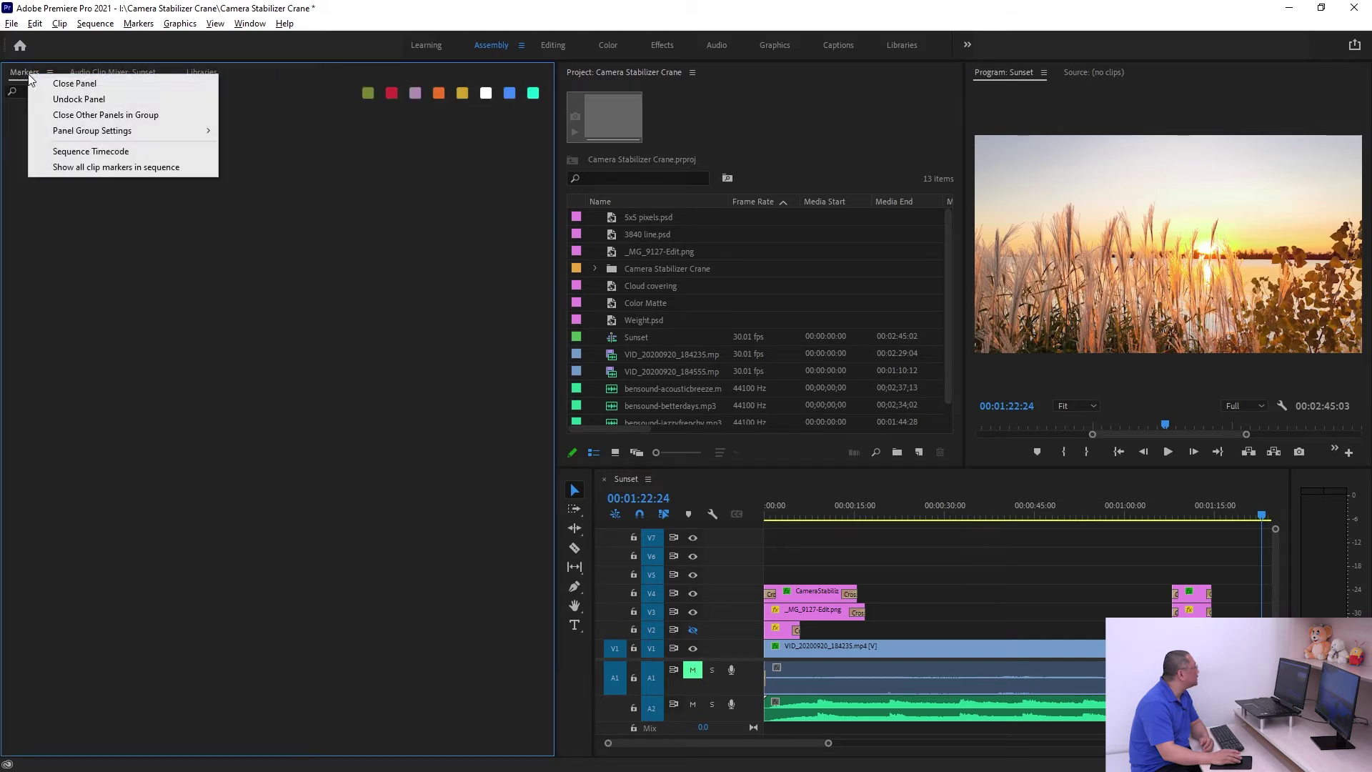
pyautogui.click(74, 83)
pyautogui.rightClick(55, 72)
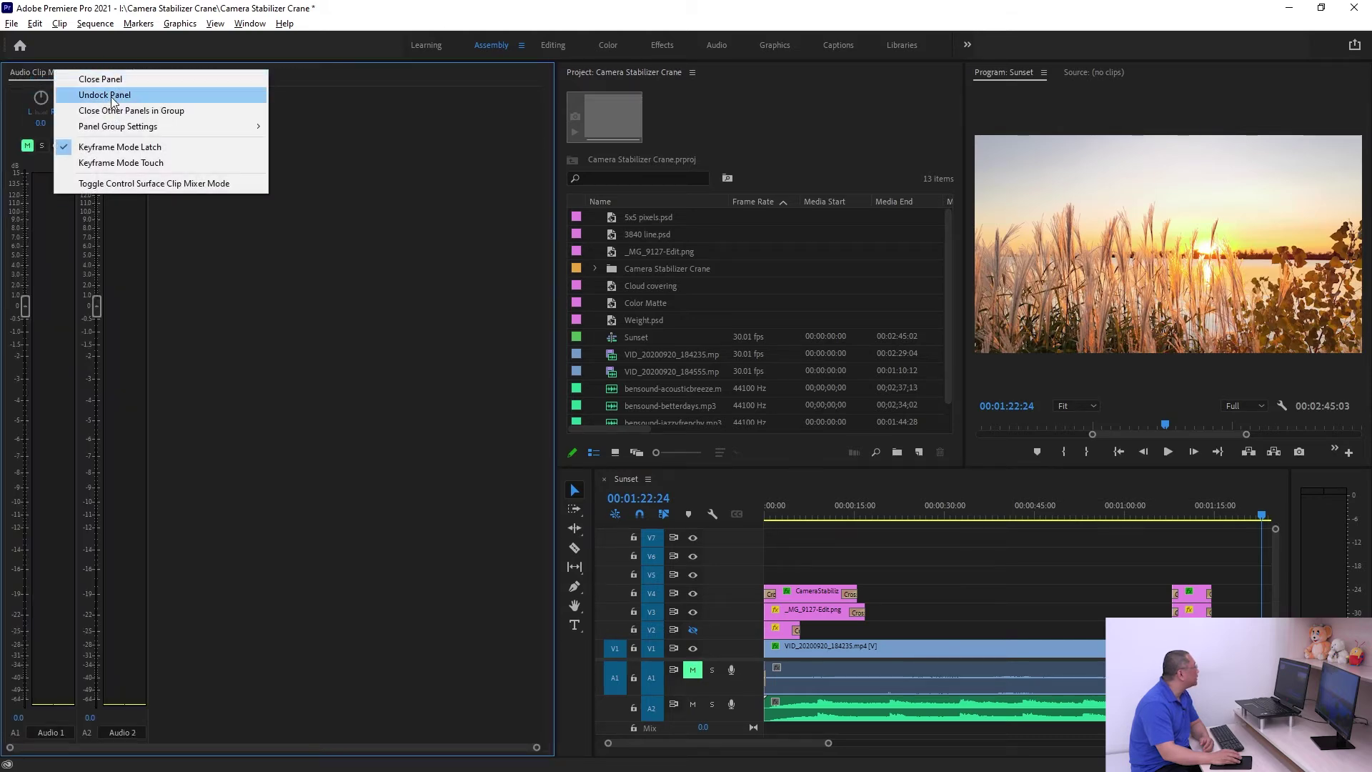
pyautogui.click(89, 79)
pyautogui.rightClick(38, 72)
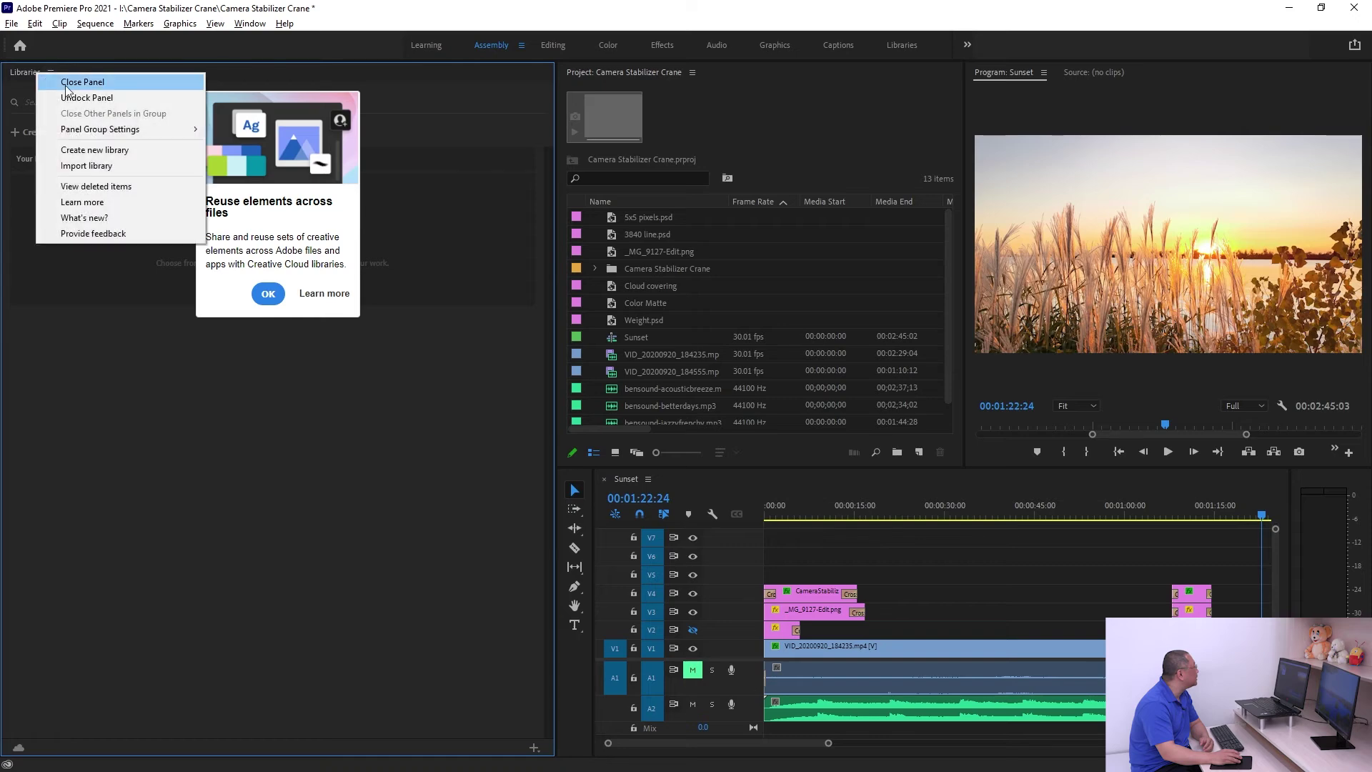
pyautogui.click(65, 83)
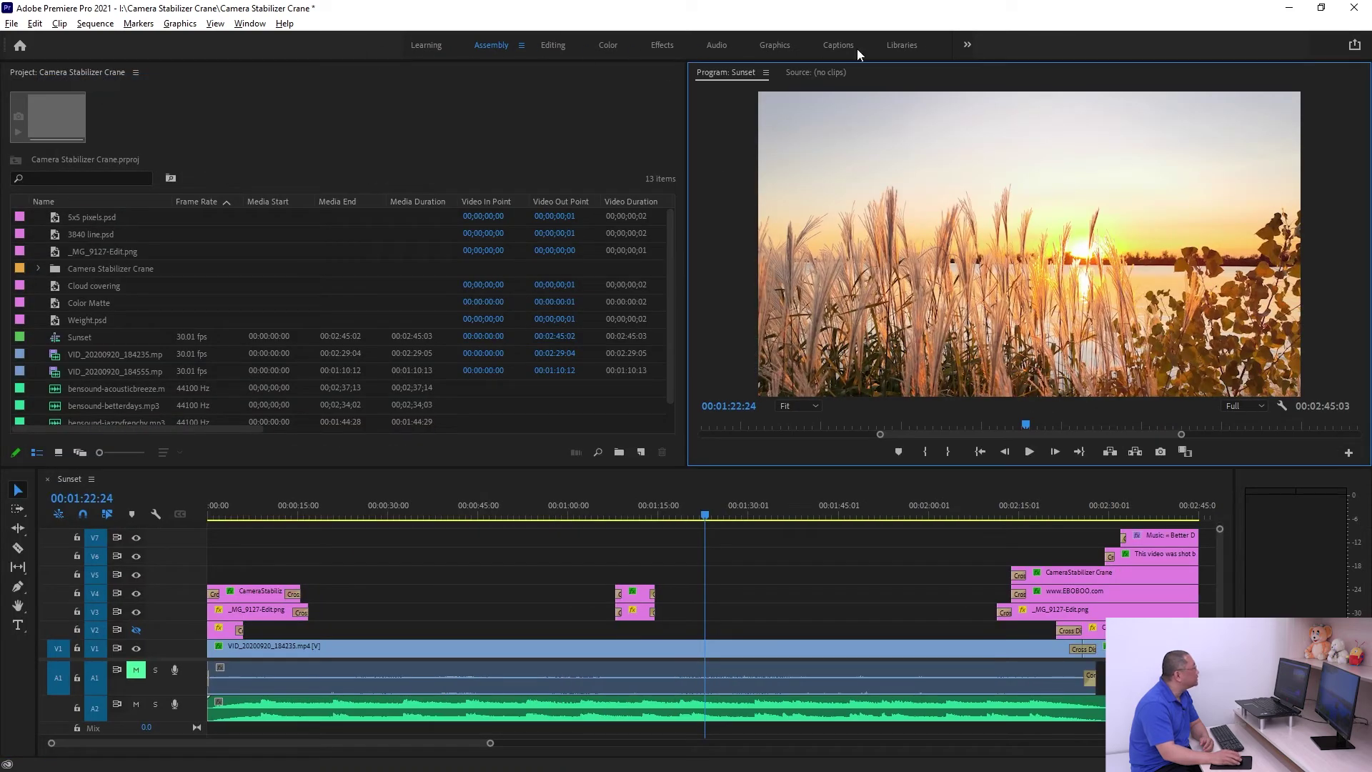
# Close the Workspaces bar and widen the Project panel slightly against the Program monitor
pyautogui.rightClick(993, 48)
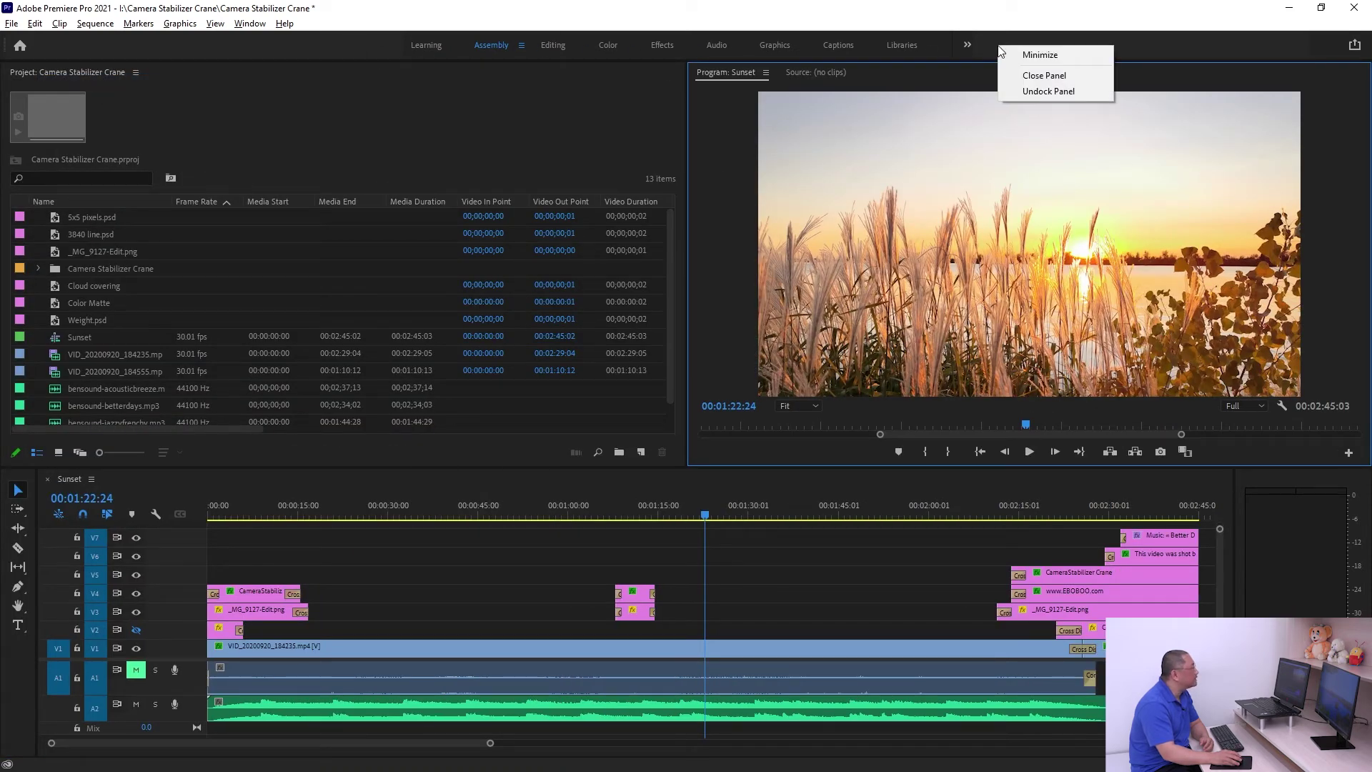
pyautogui.click(1049, 75)
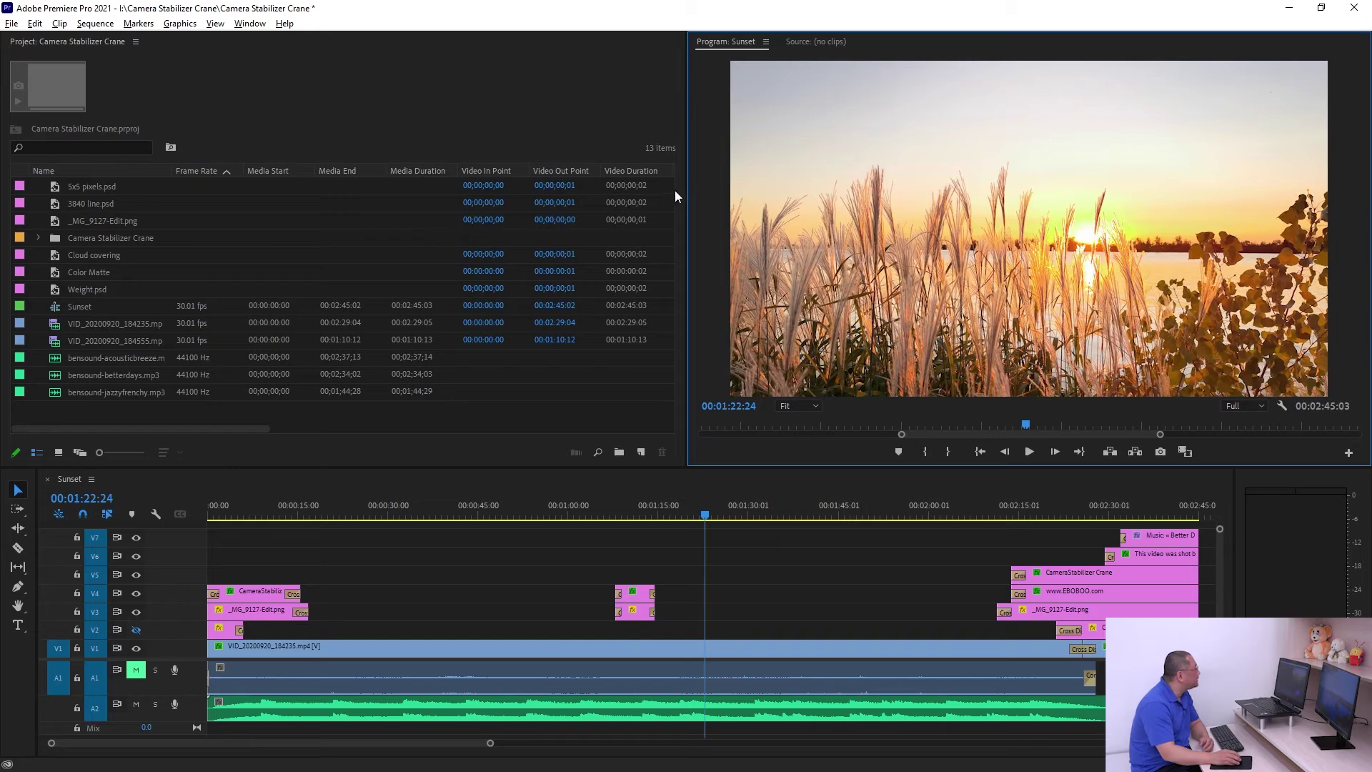
pyautogui.moveTo(685, 195); pyautogui.dragTo(734, 196)
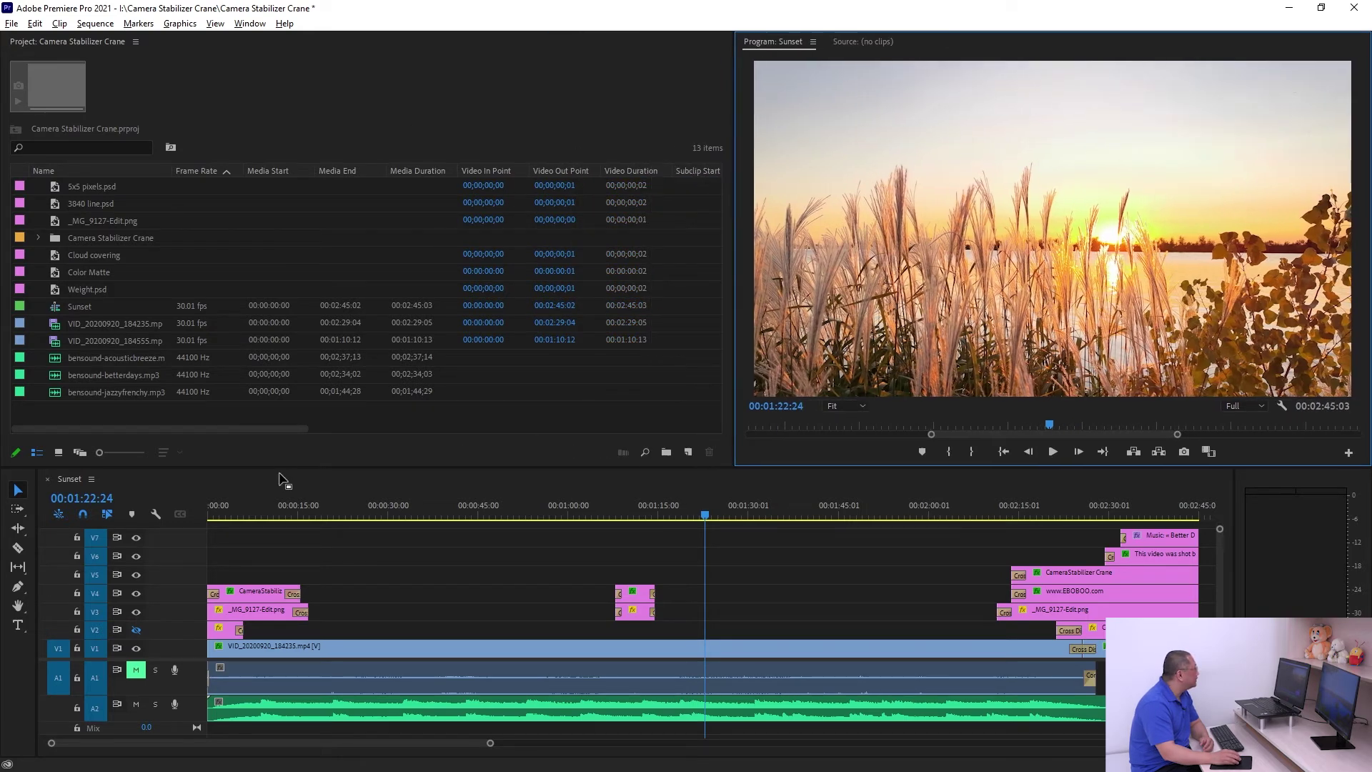
# Show Effect Controls, dock it between the Project panel and the Program monitor, and widen both the Effect Controls and Project panels
pyautogui.click(250, 23)
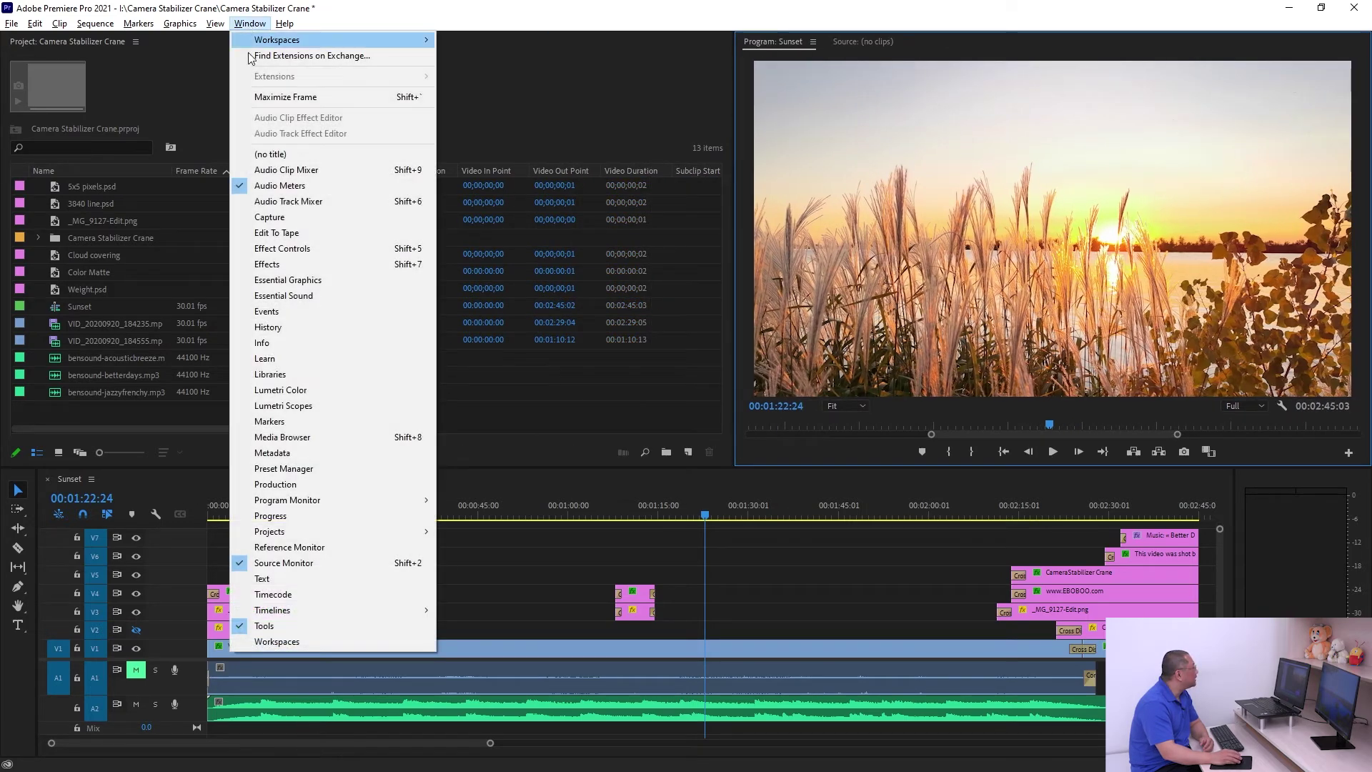
pyautogui.click(303, 250)
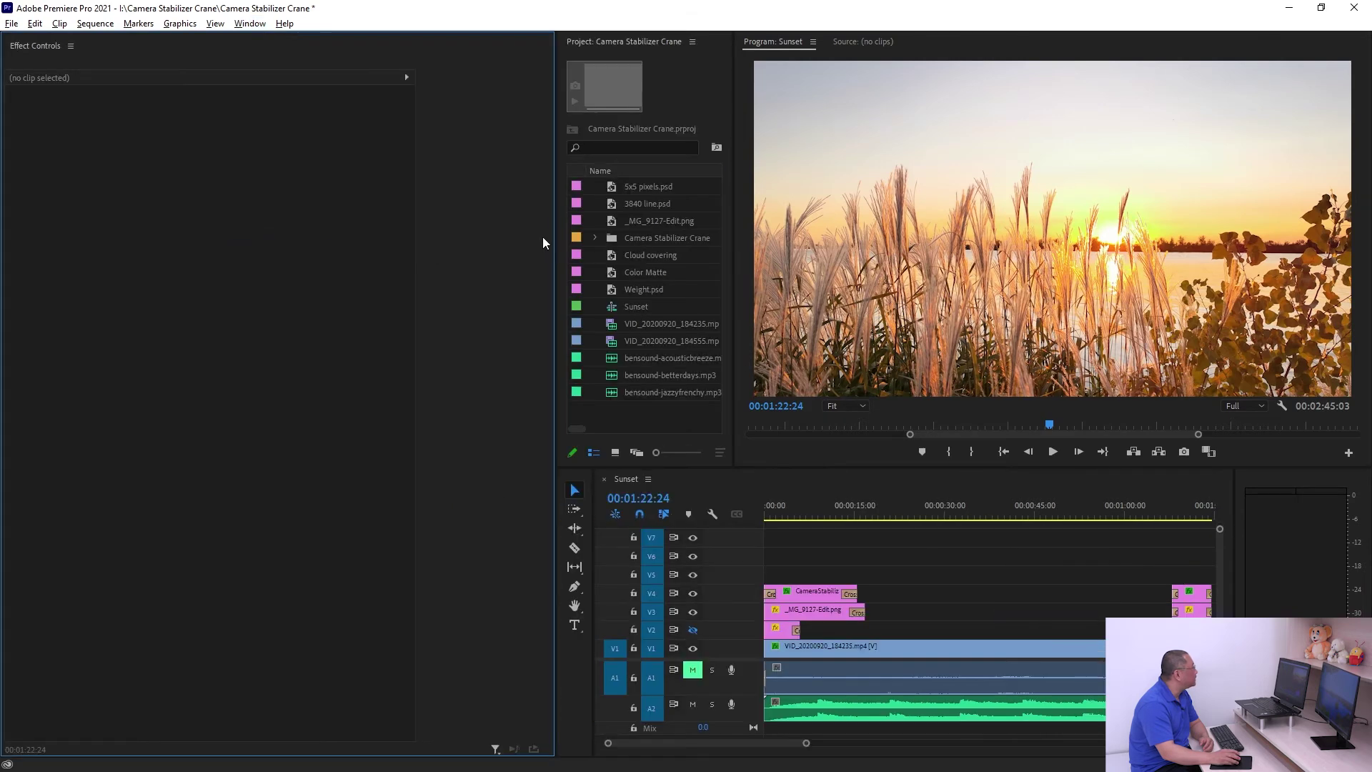
pyautogui.moveTo(14, 47); pyautogui.dragTo(729, 221)
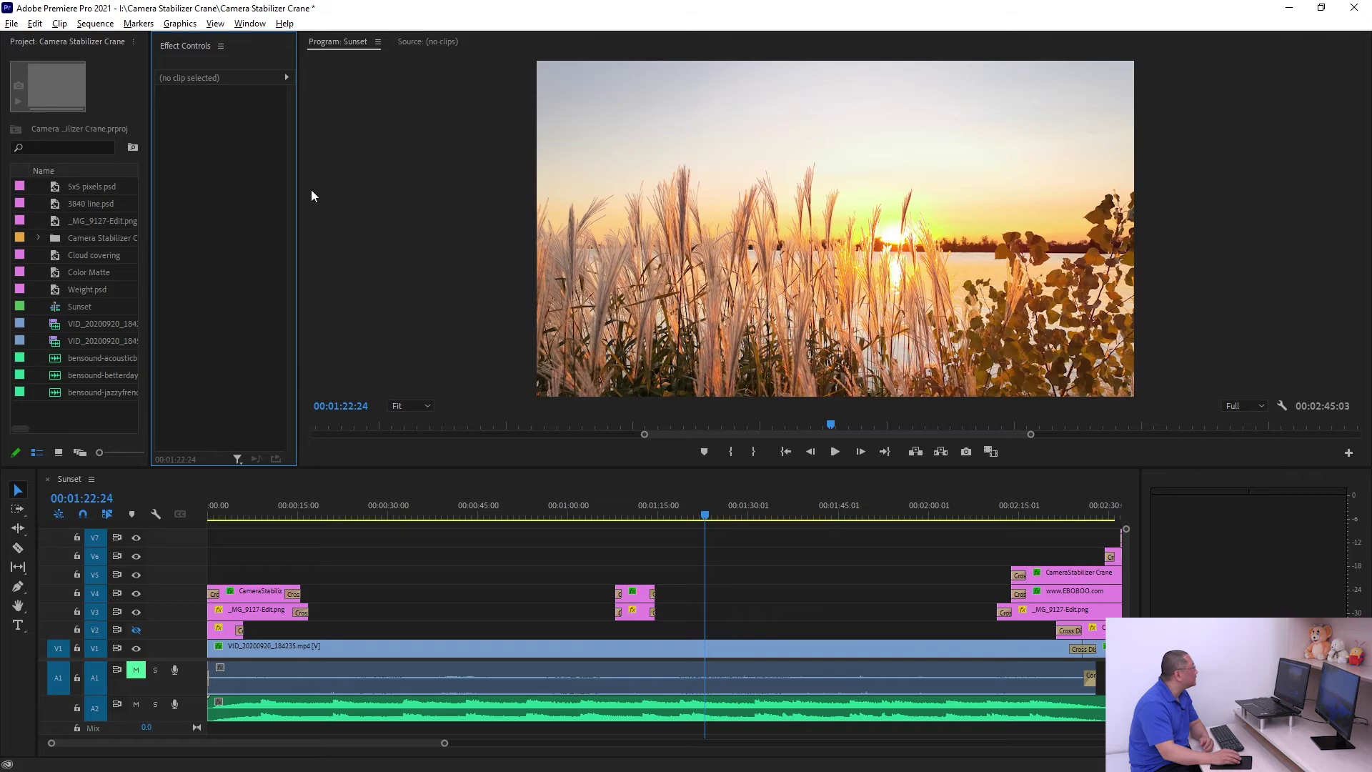
pyautogui.moveTo(297, 182); pyautogui.dragTo(679, 183)
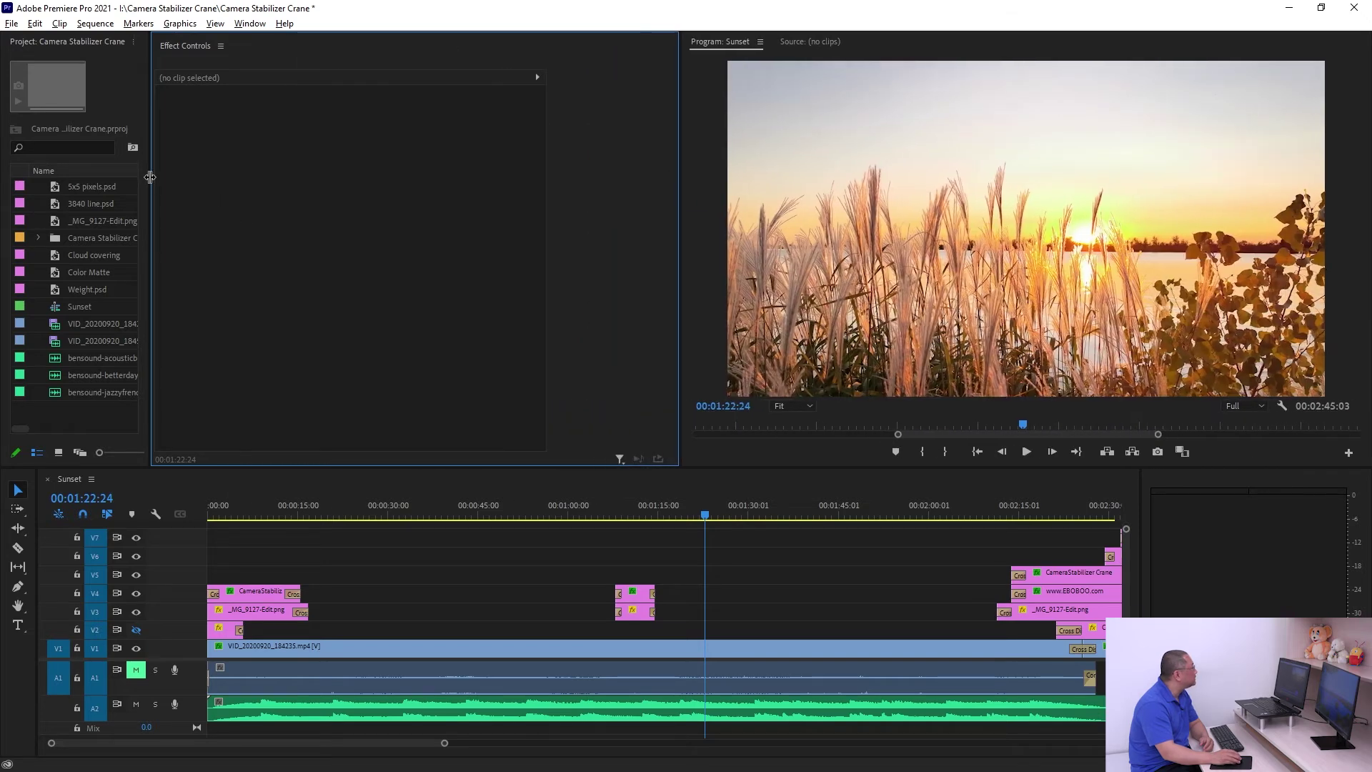
pyautogui.moveTo(149, 177); pyautogui.dragTo(352, 177)
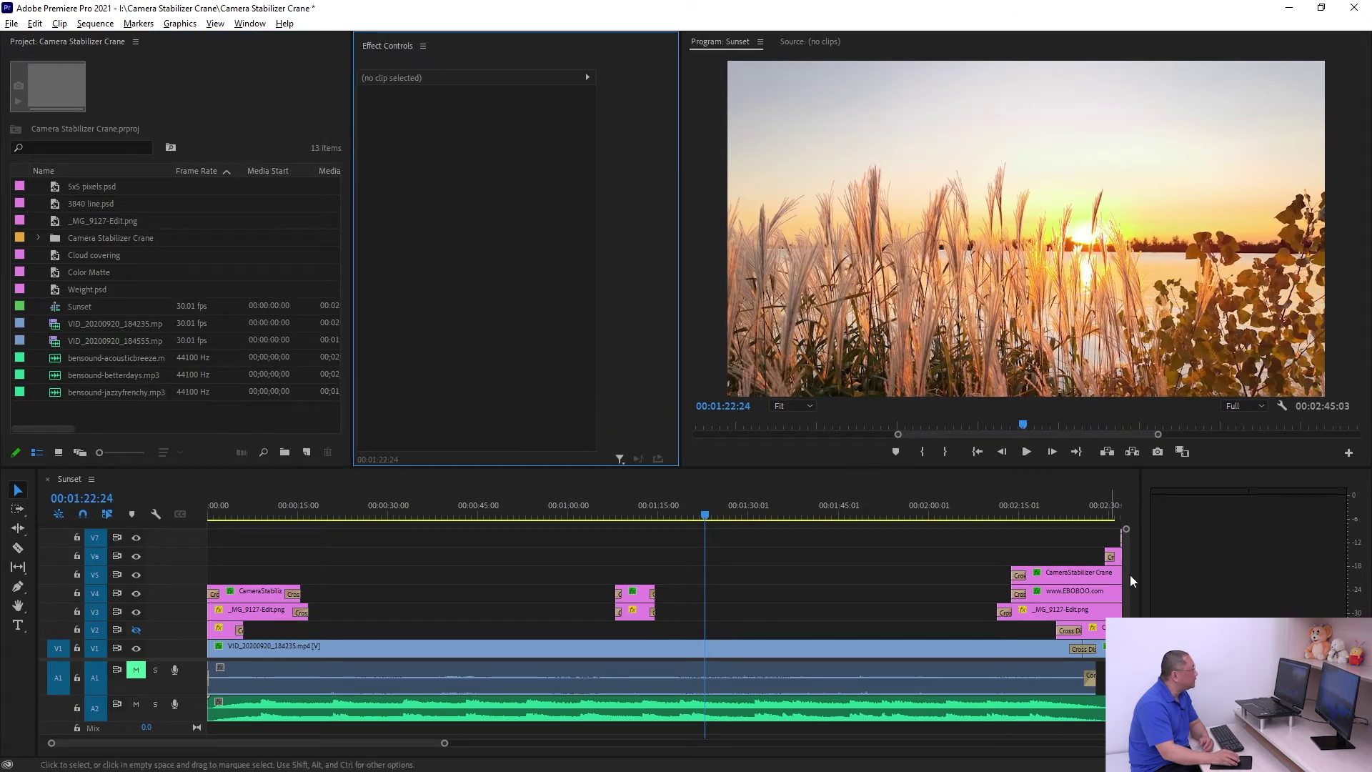
# Play a short stretch of the Sunset sequence from 00:01:34:03 and stop it
pyautogui.click(771, 510)
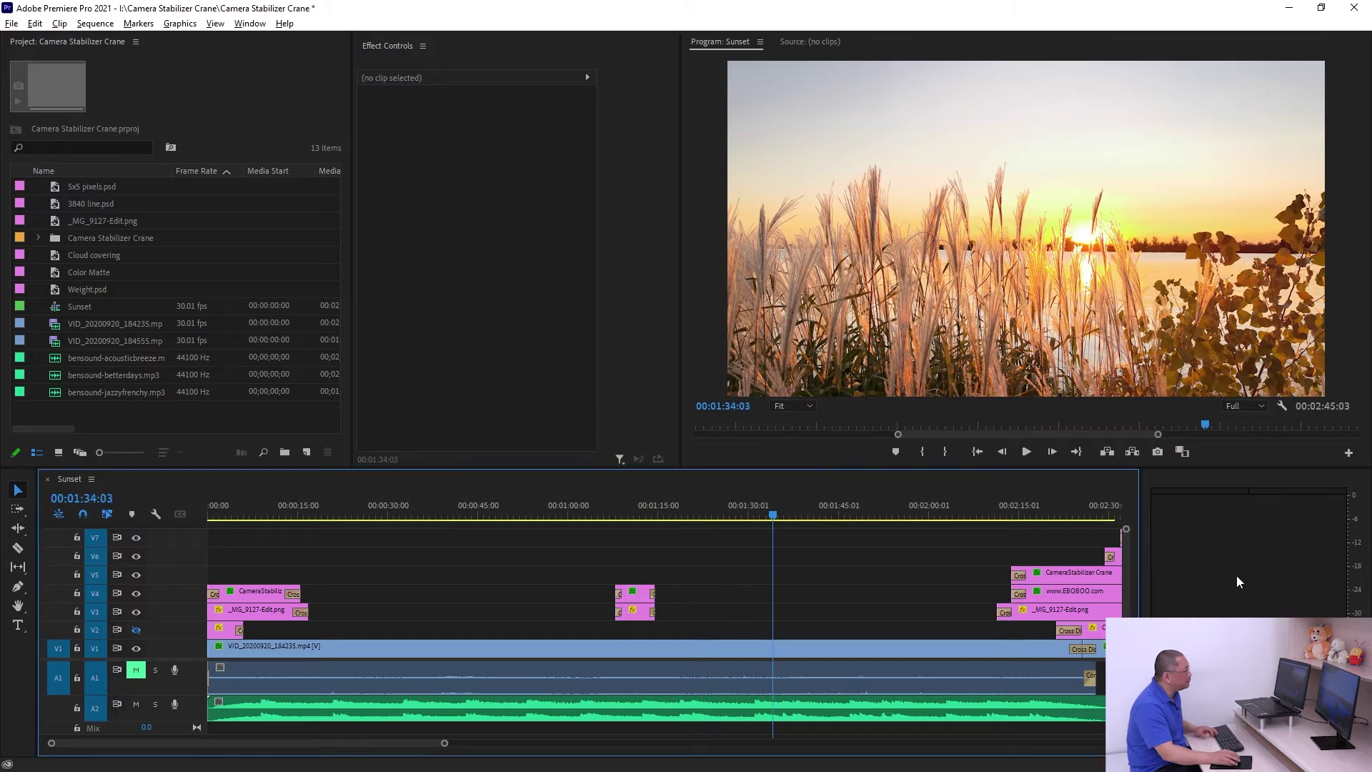
pyautogui.press('space')
pyautogui.press('space')
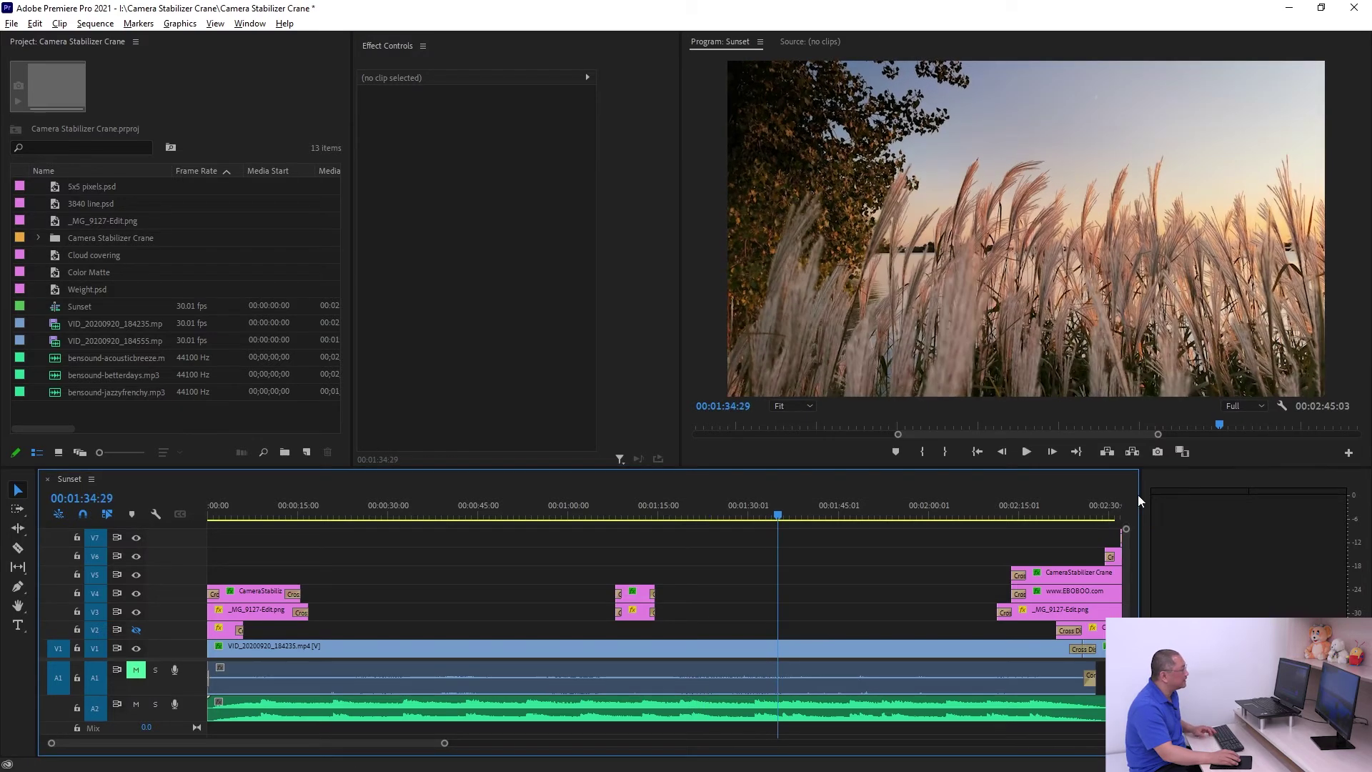
# Narrow the audio meters to a slim strip and make the Timeline panel slightly taller
pyautogui.moveTo(1137, 494); pyautogui.dragTo(1342, 529)
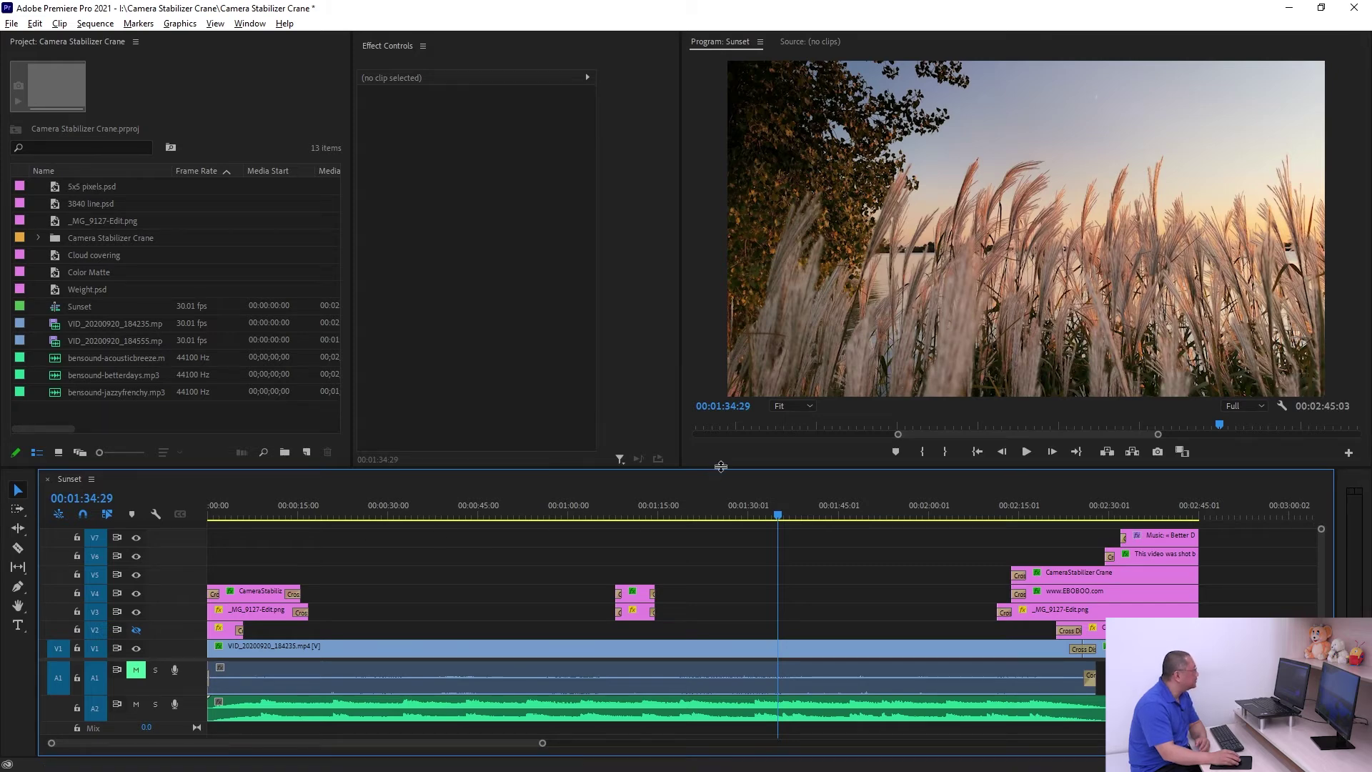
pyautogui.moveTo(720, 469); pyautogui.dragTo(720, 433)
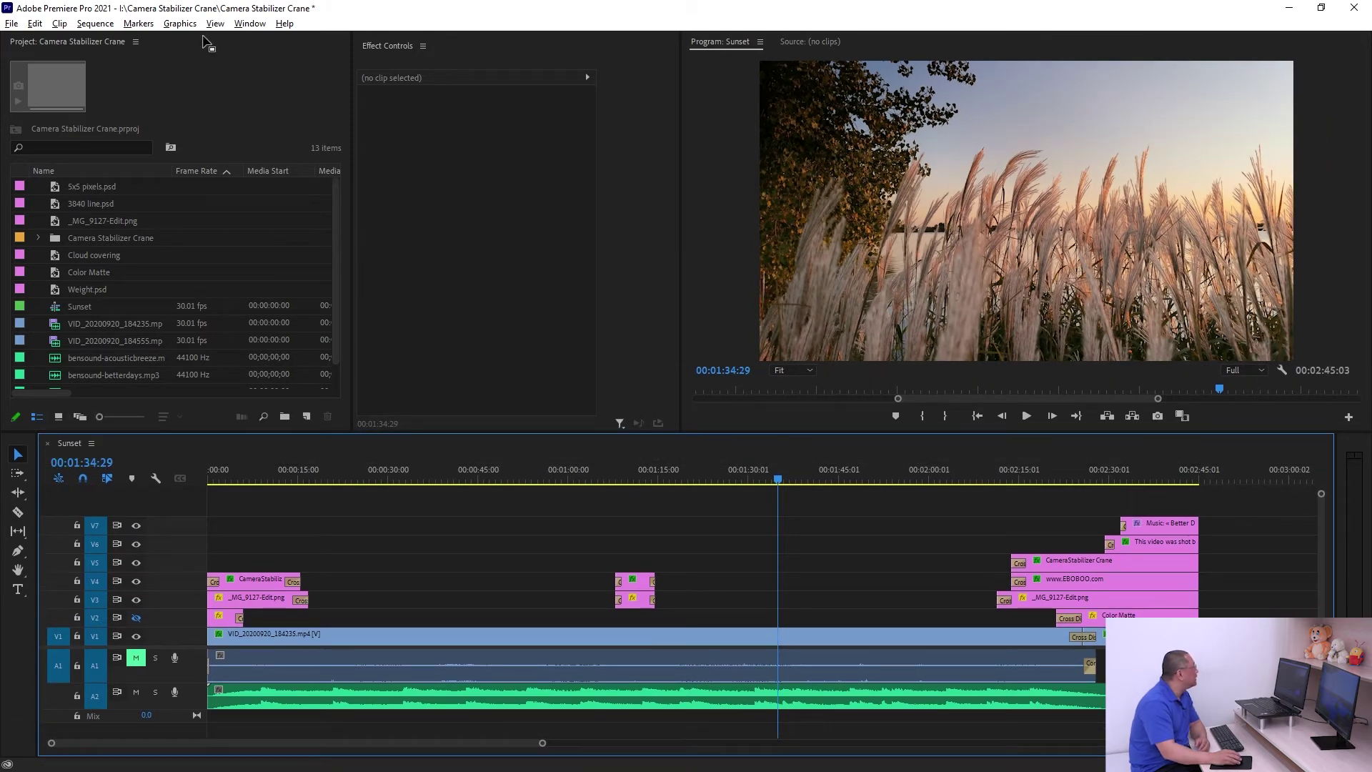
# Show the Effects panel and dock it into the same group as the Project panel
pyautogui.click(243, 24)
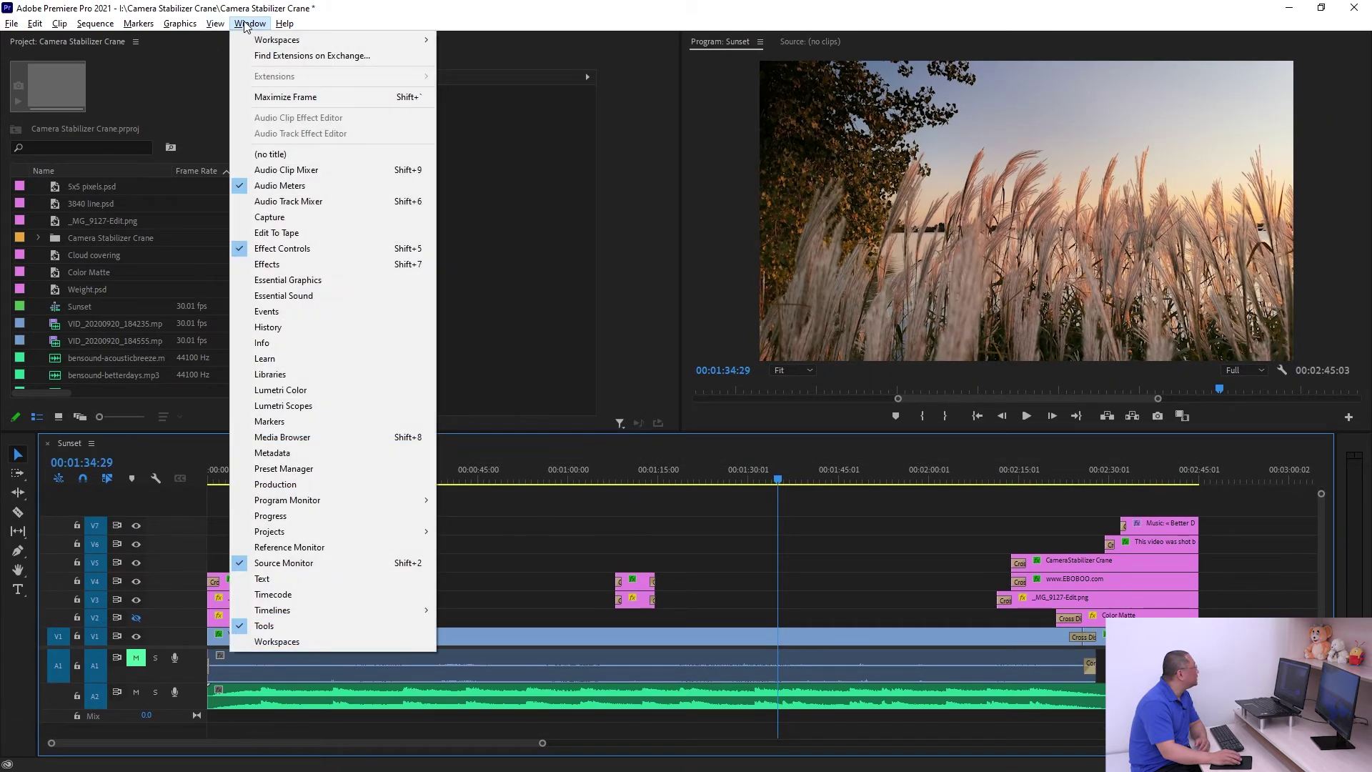
pyautogui.click(286, 263)
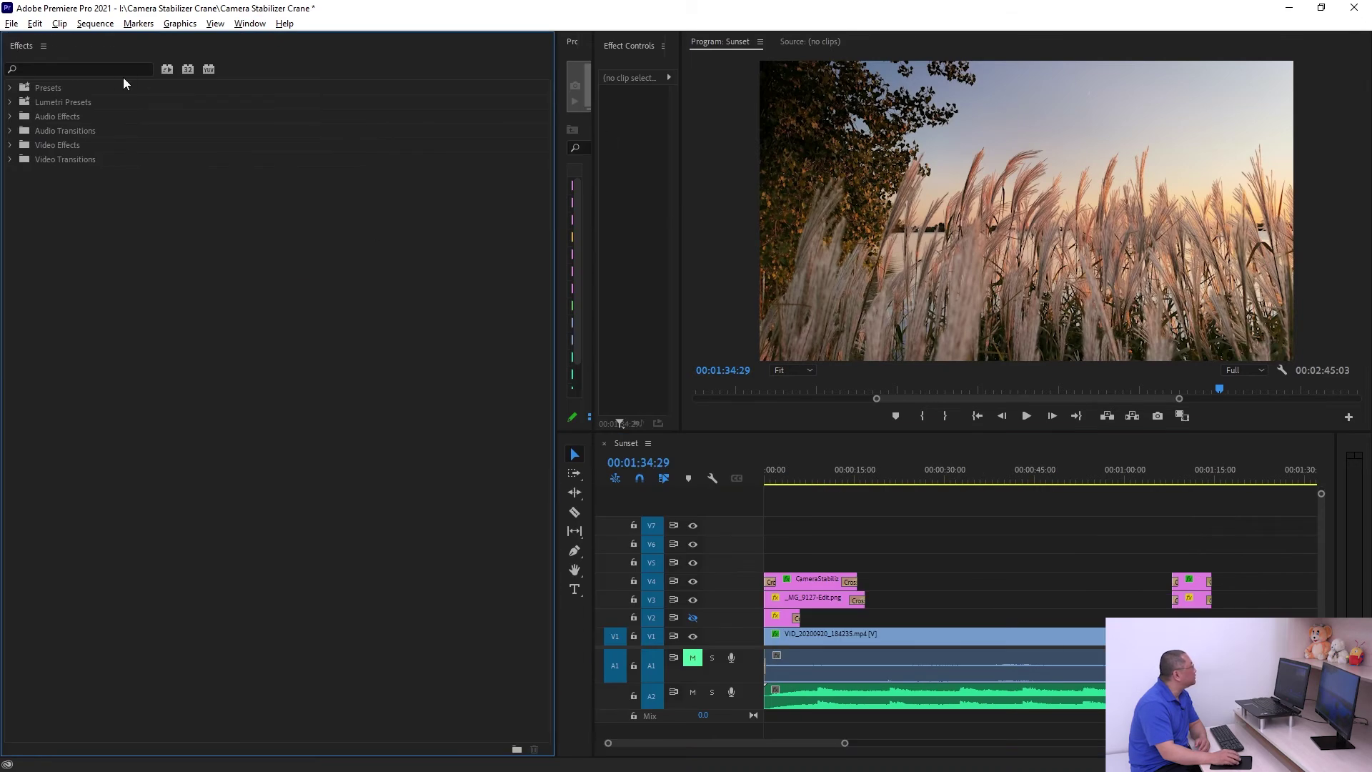
pyautogui.moveTo(26, 51); pyautogui.dragTo(582, 48)
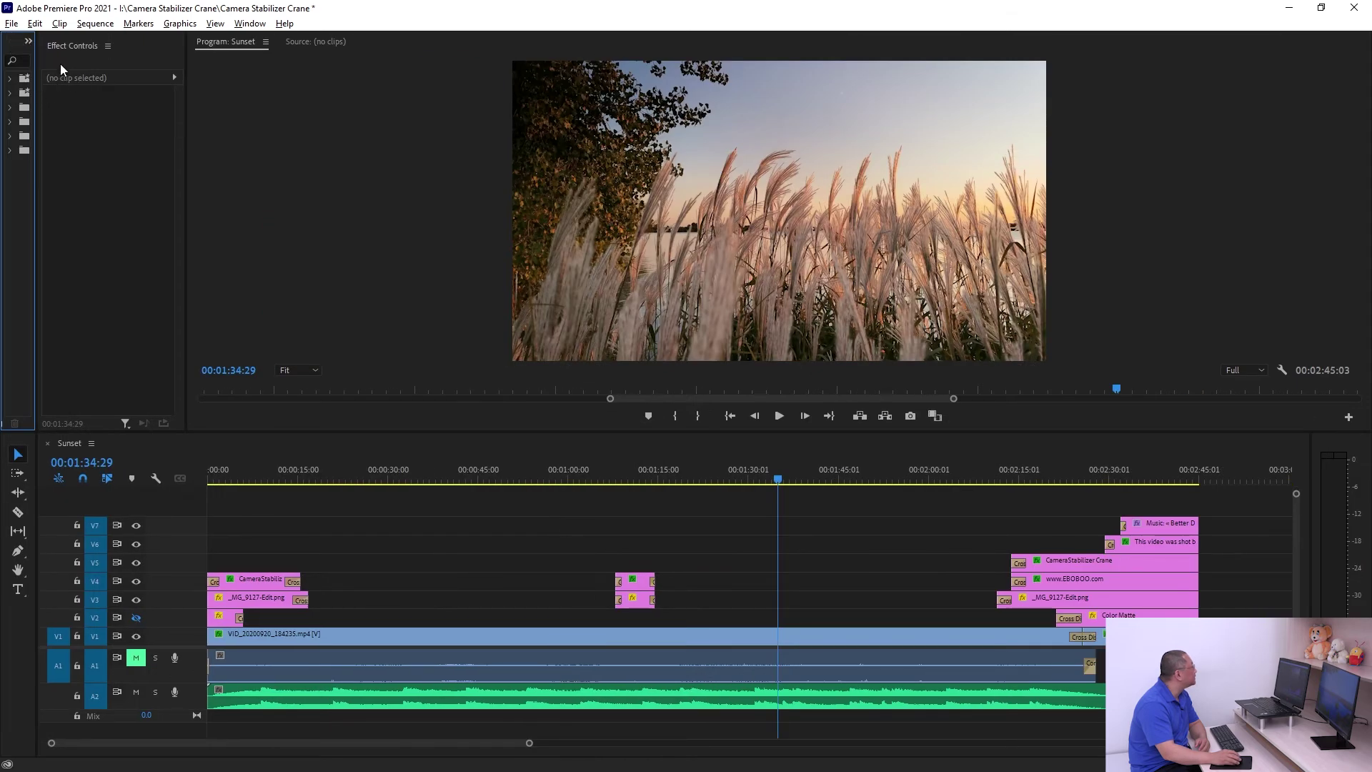
# Widen the Effect Controls panel and the Project and Effects group, narrowing the Program monitor
pyautogui.moveTo(38, 102); pyautogui.dragTo(759, 101)
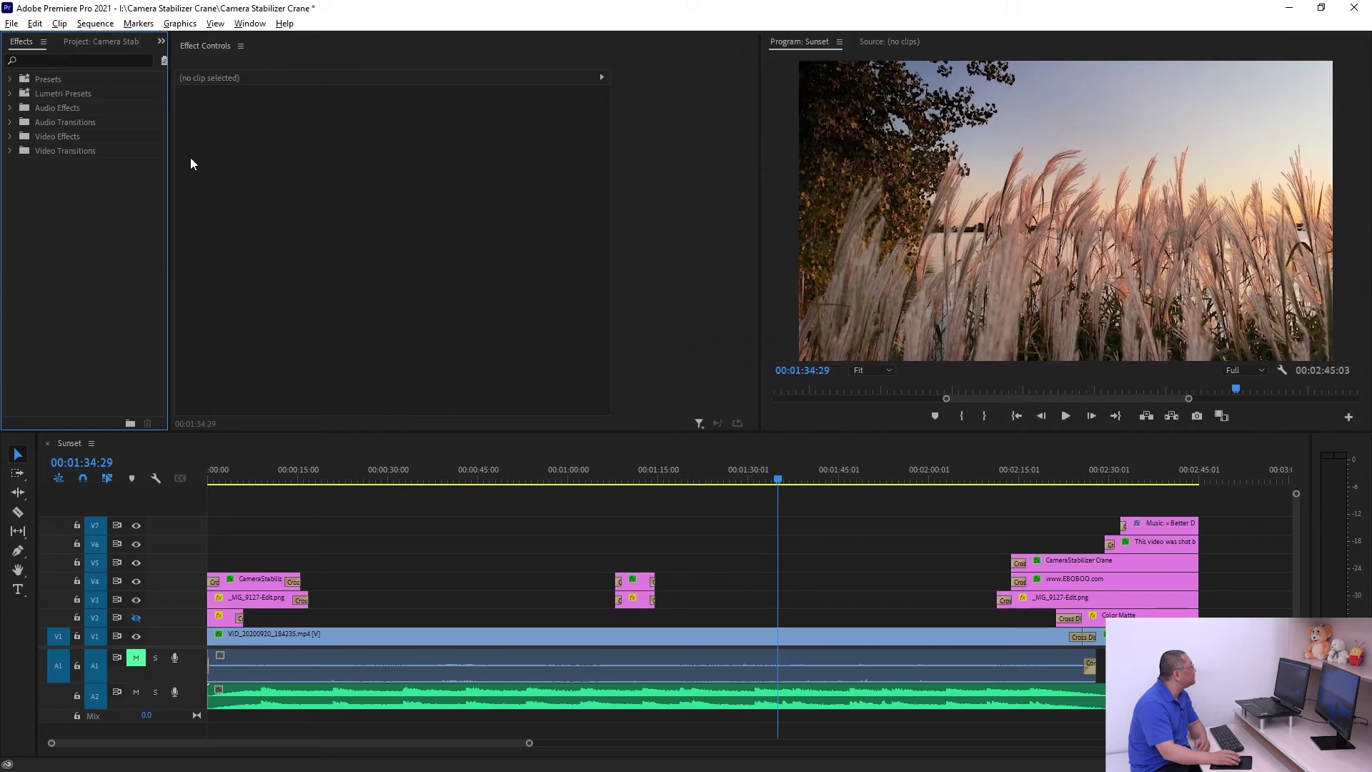
pyautogui.moveTo(169, 154); pyautogui.dragTo(465, 161)
# Reorder the group so the Project panel comes before Effects, and switch between the two panels, ending on Effects
pyautogui.moveTo(101, 42); pyautogui.dragTo(42, 44)
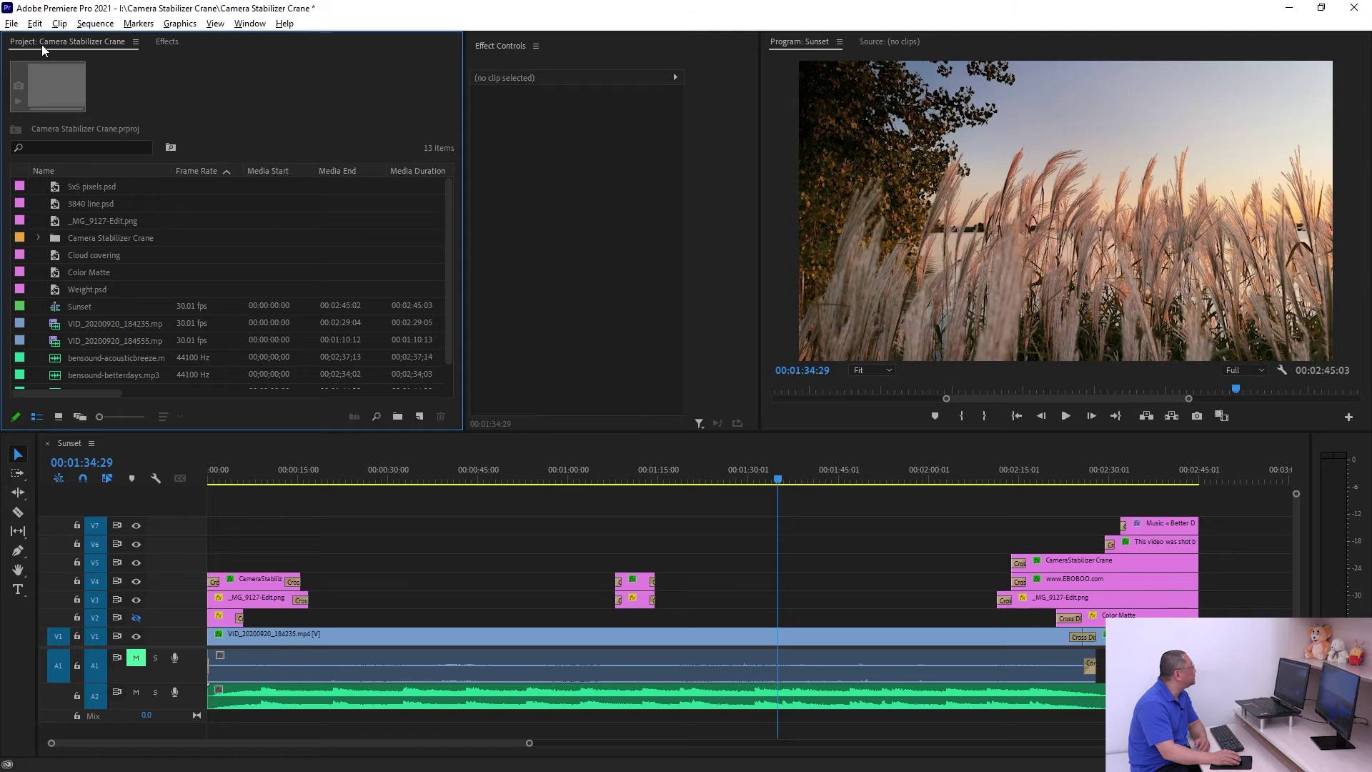
pyautogui.click(167, 42)
pyautogui.click(102, 43)
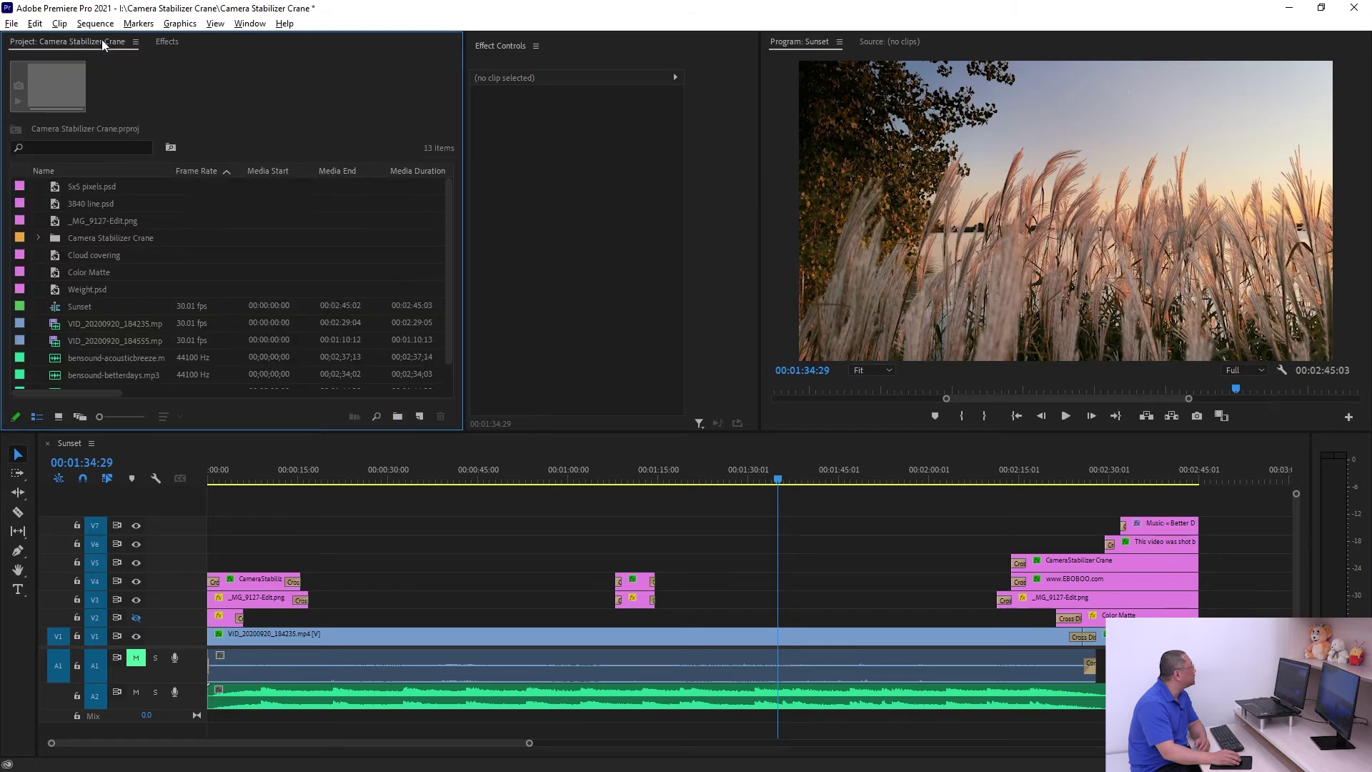
pyautogui.click(168, 45)
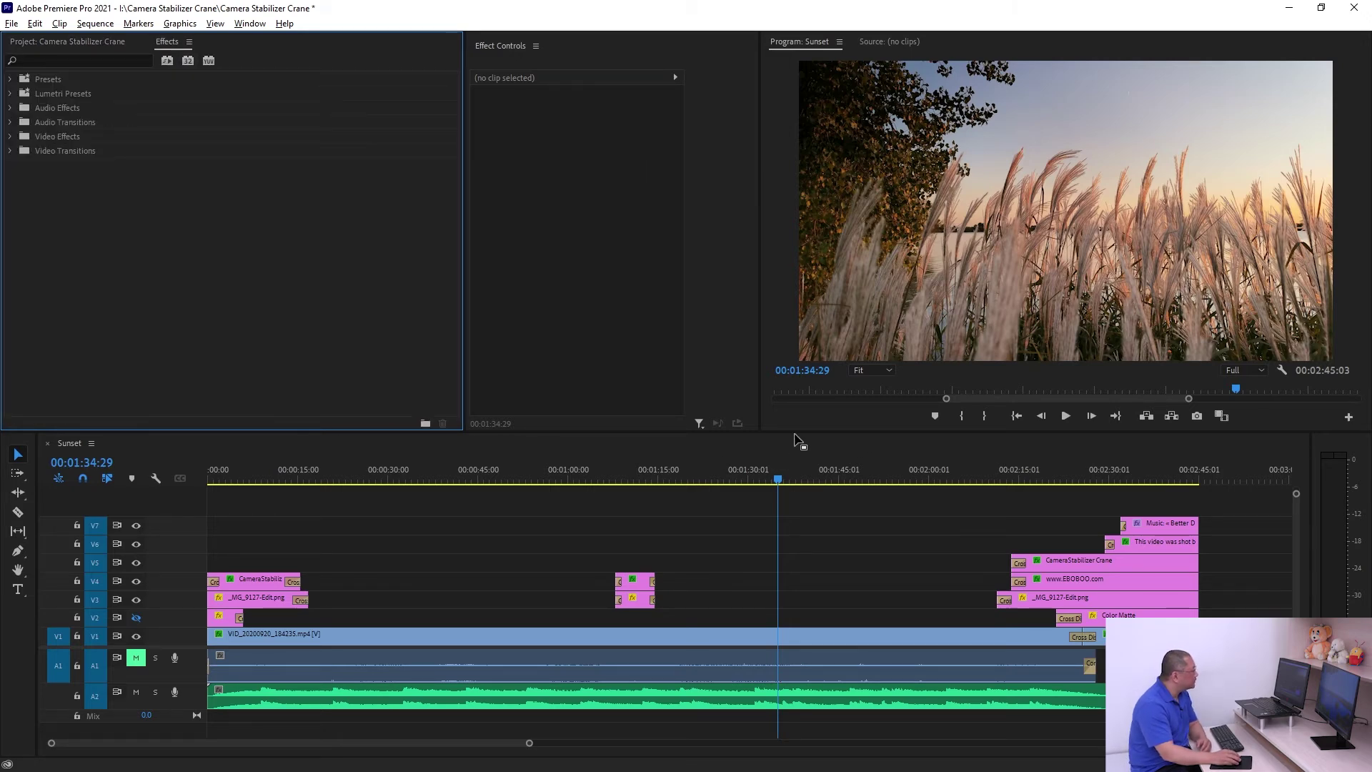
# Lower the divider above the Timeline to give the upper row of panels more height
pyautogui.moveTo(798, 429); pyautogui.dragTo(797, 457)
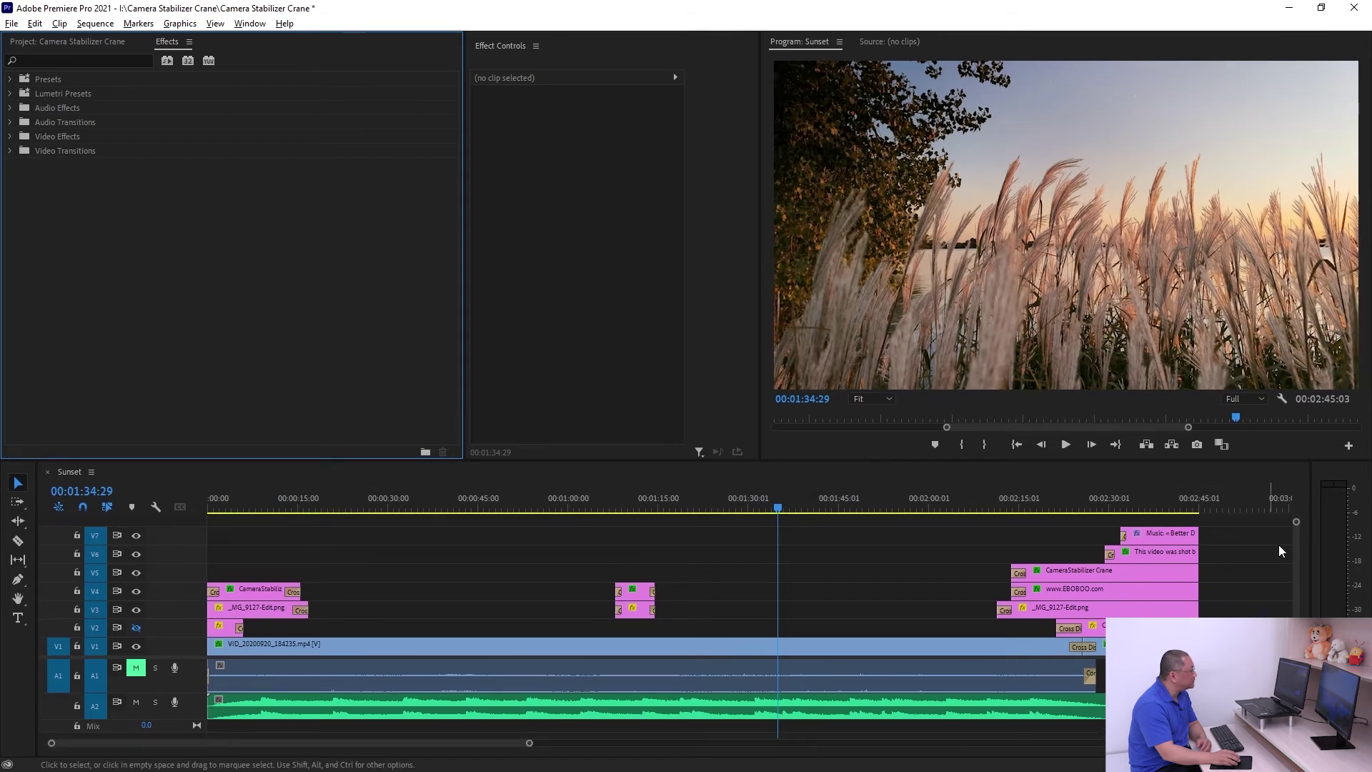
# Narrow the Audio Meters, the Project and Effects group and the Program monitor, and raise the divider above the Timeline slightly
pyautogui.moveTo(1317, 554); pyautogui.dragTo(1342, 554)
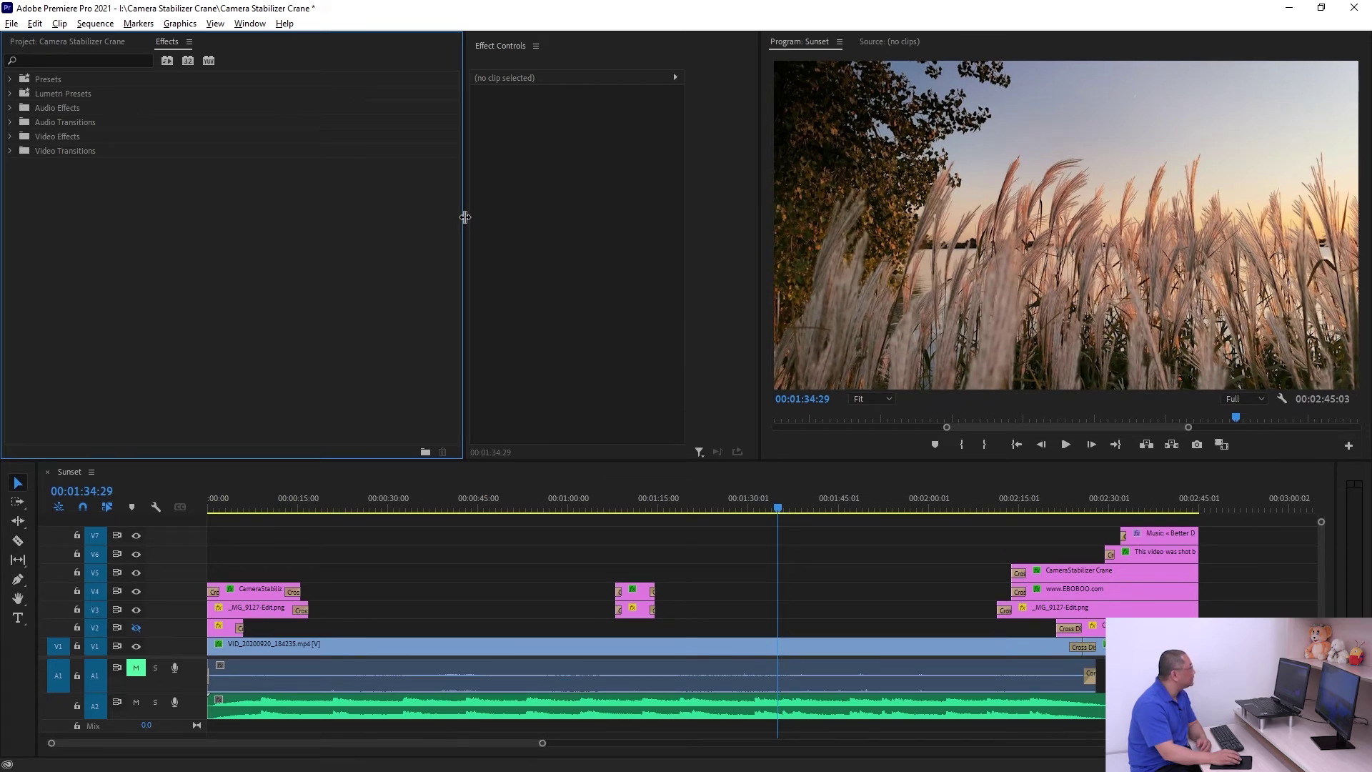
pyautogui.moveTo(465, 216); pyautogui.dragTo(303, 225)
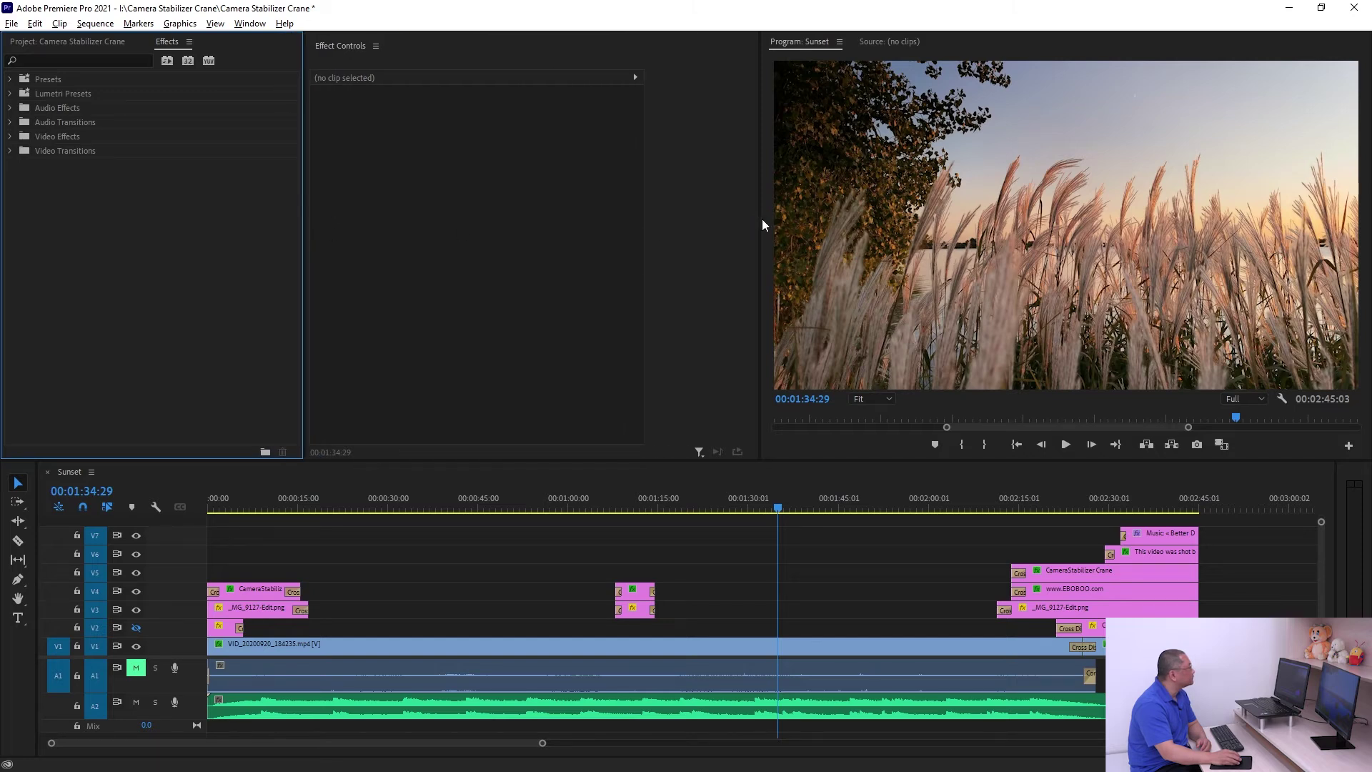
pyautogui.moveTo(762, 223); pyautogui.dragTo(806, 286)
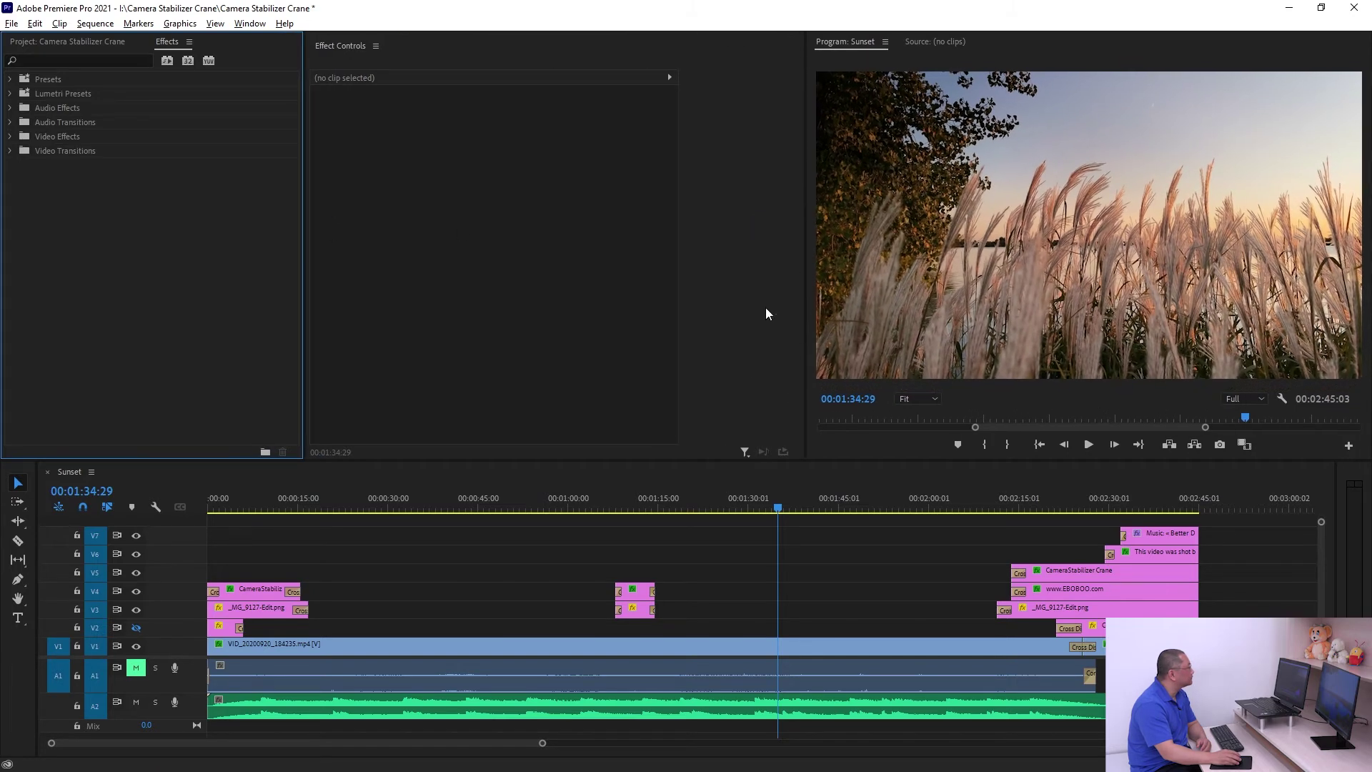
pyautogui.moveTo(850, 460); pyautogui.dragTo(848, 445)
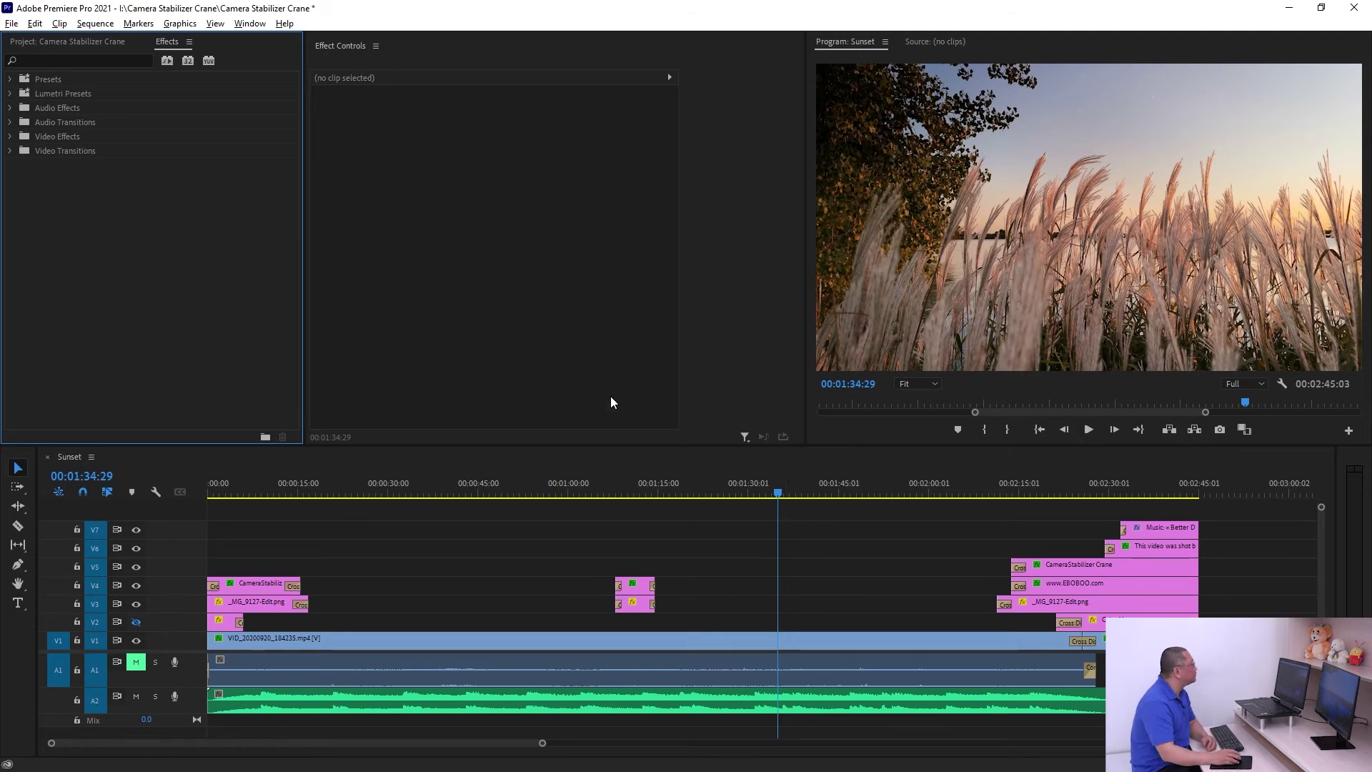
# Save the current panel layout as a new workspace named My WS
pyautogui.click(243, 25)
pyautogui.moveTo(269, 40)
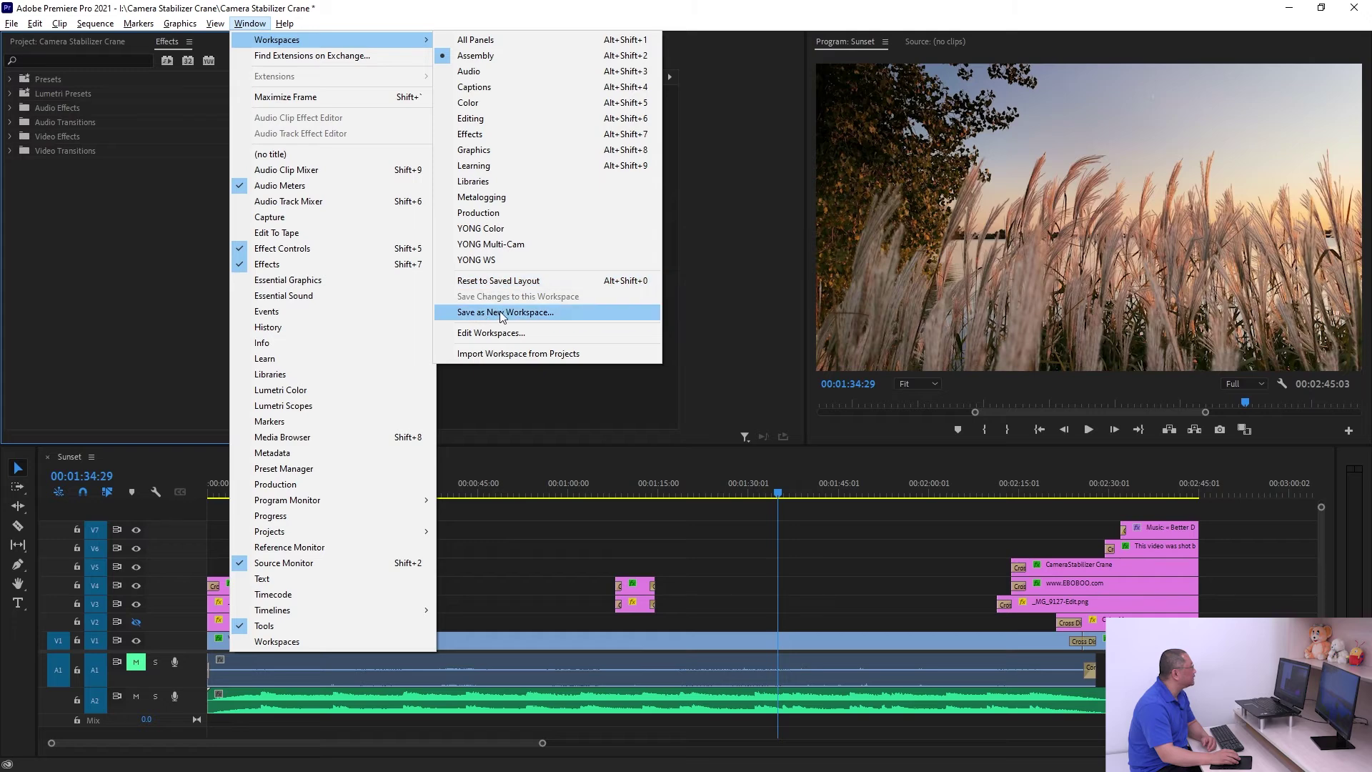
pyautogui.click(532, 313)
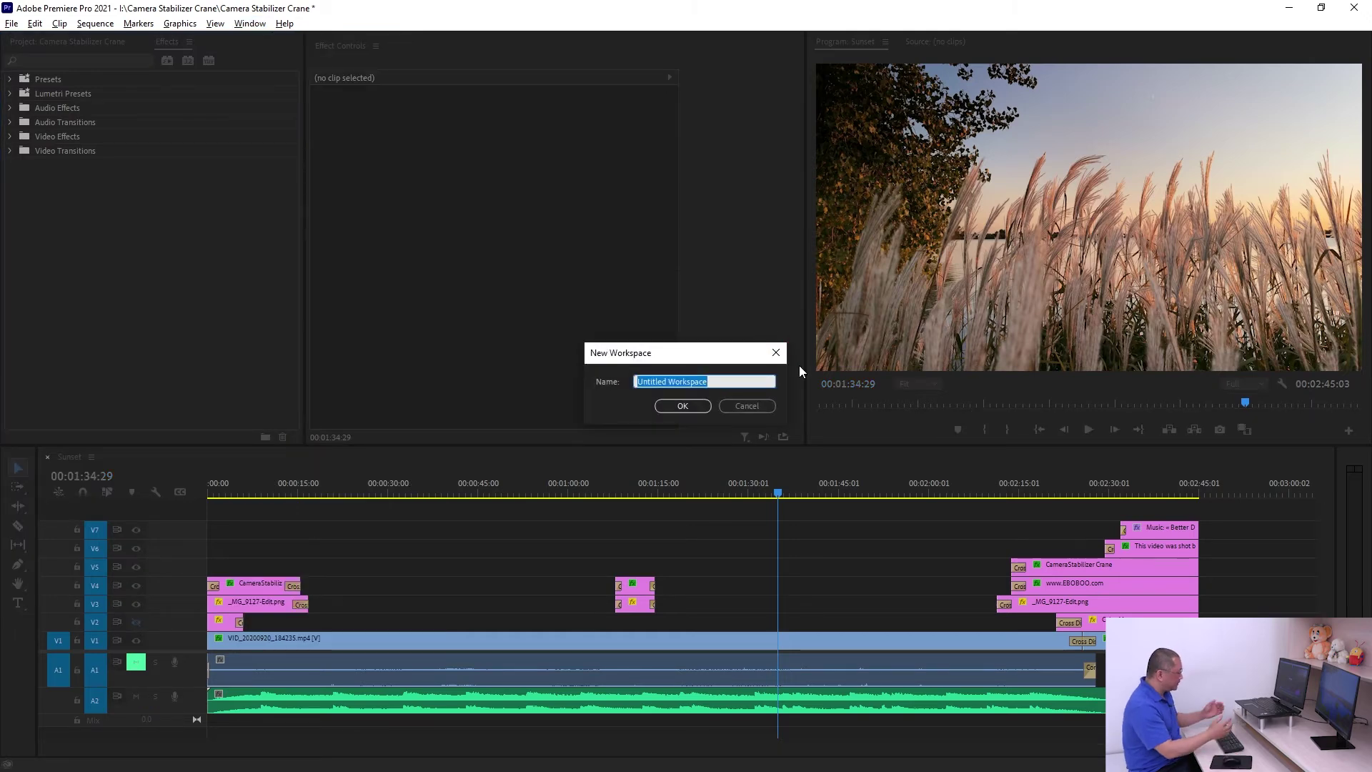
pyautogui.write('My WS')
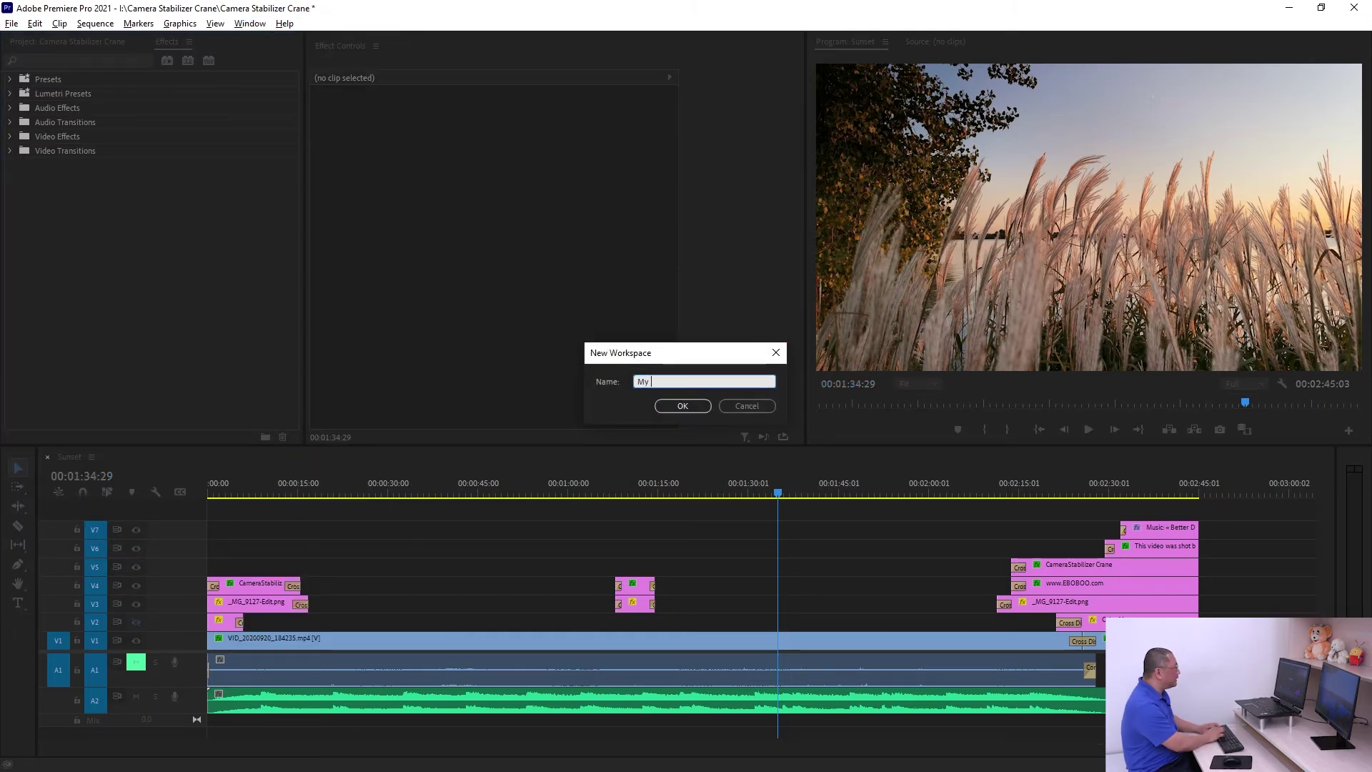
pyautogui.click(682, 406)
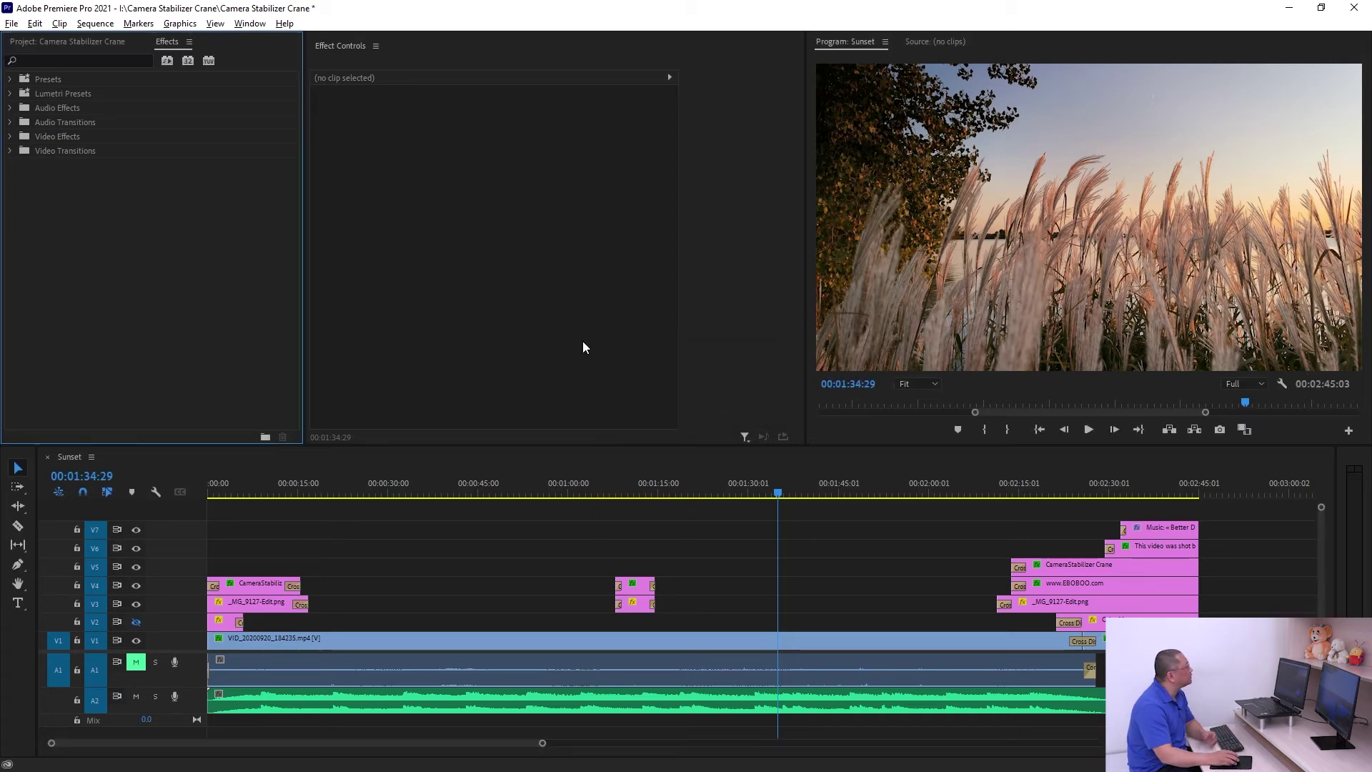
# Choose My WS from the list of saved workspaces
pyautogui.click(250, 24)
pyautogui.moveTo(286, 40)
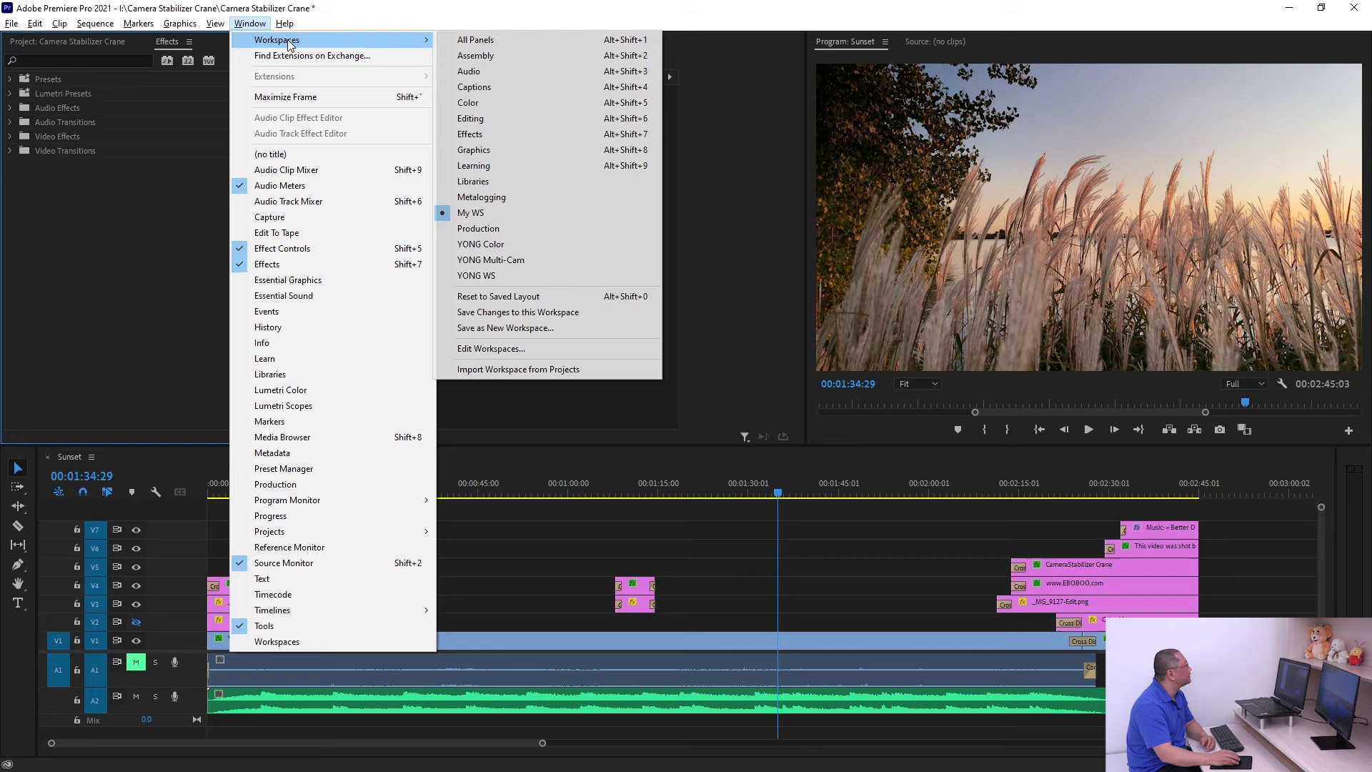
pyautogui.click(496, 212)
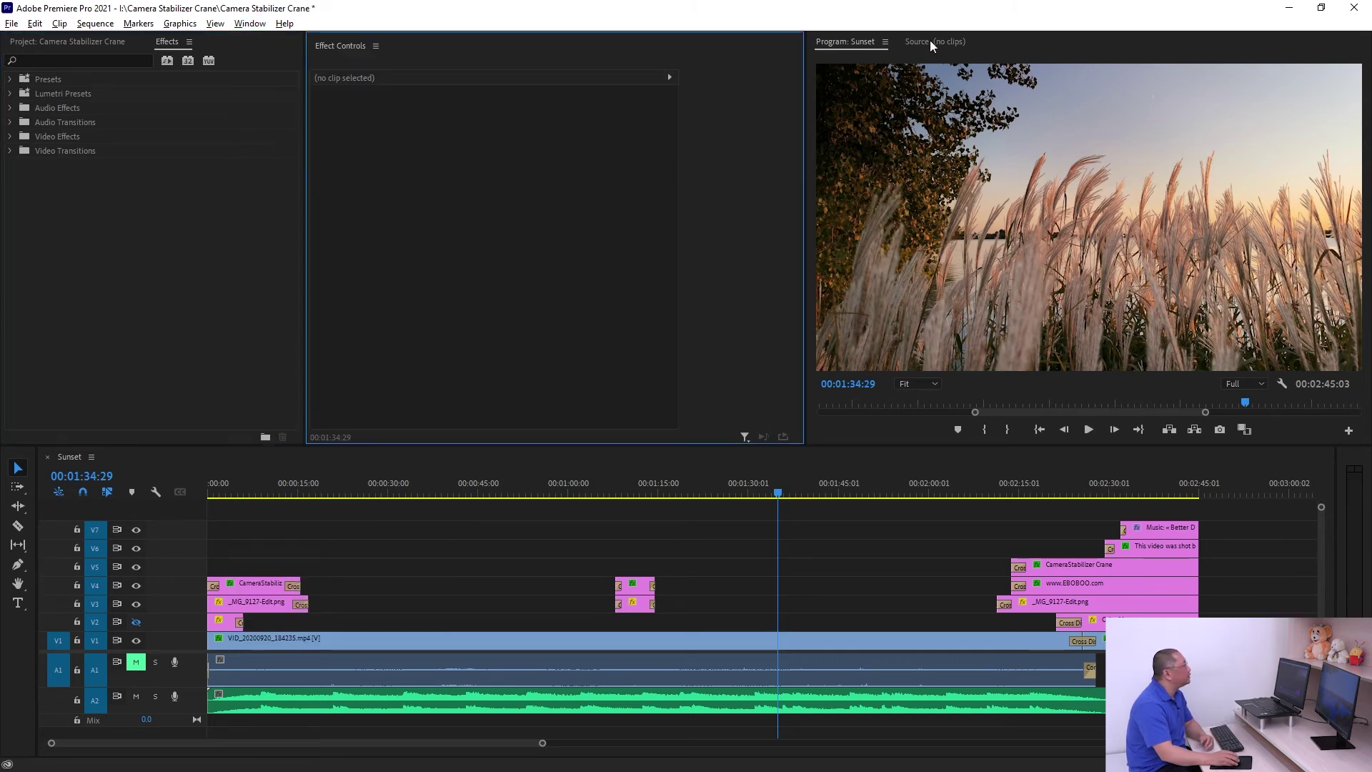
# Close the Source monitor panel and save the change to the My WS workspace
pyautogui.click(930, 43)
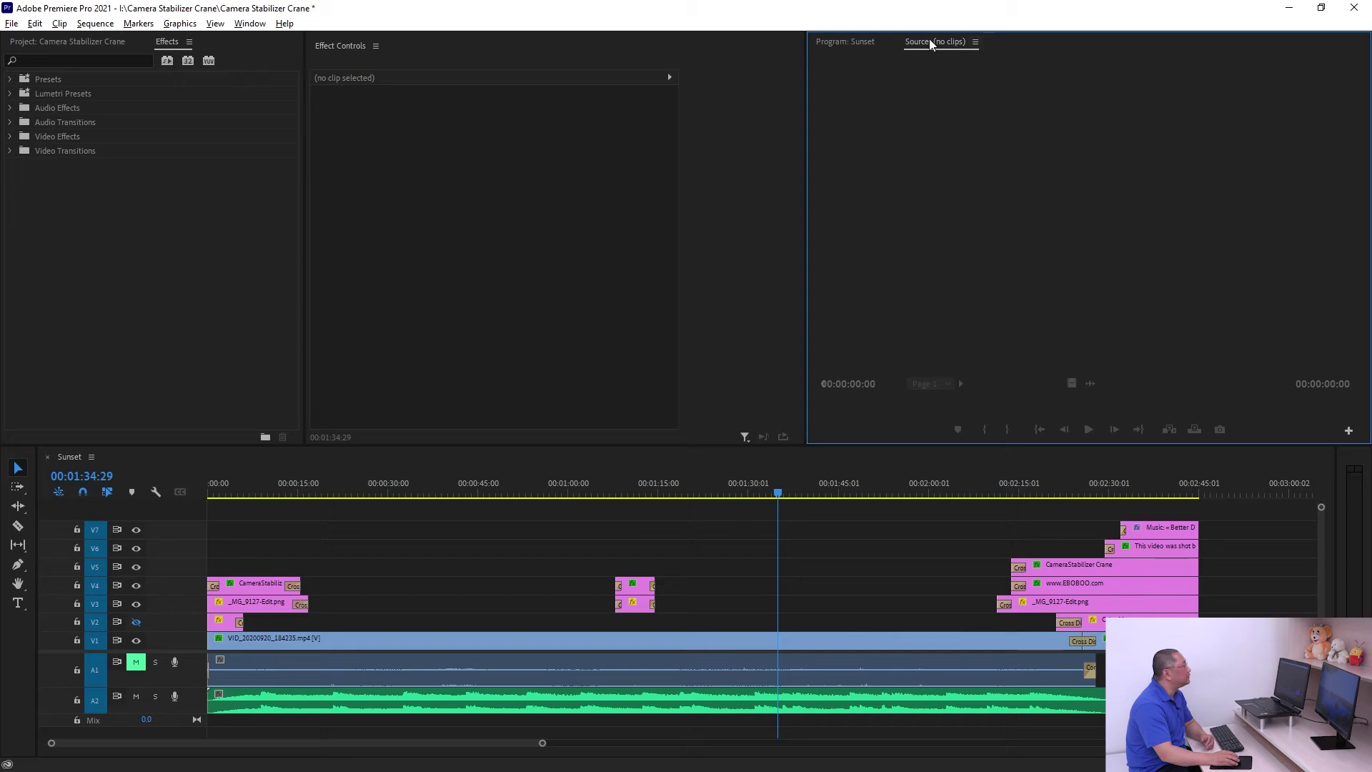
pyautogui.click(975, 45)
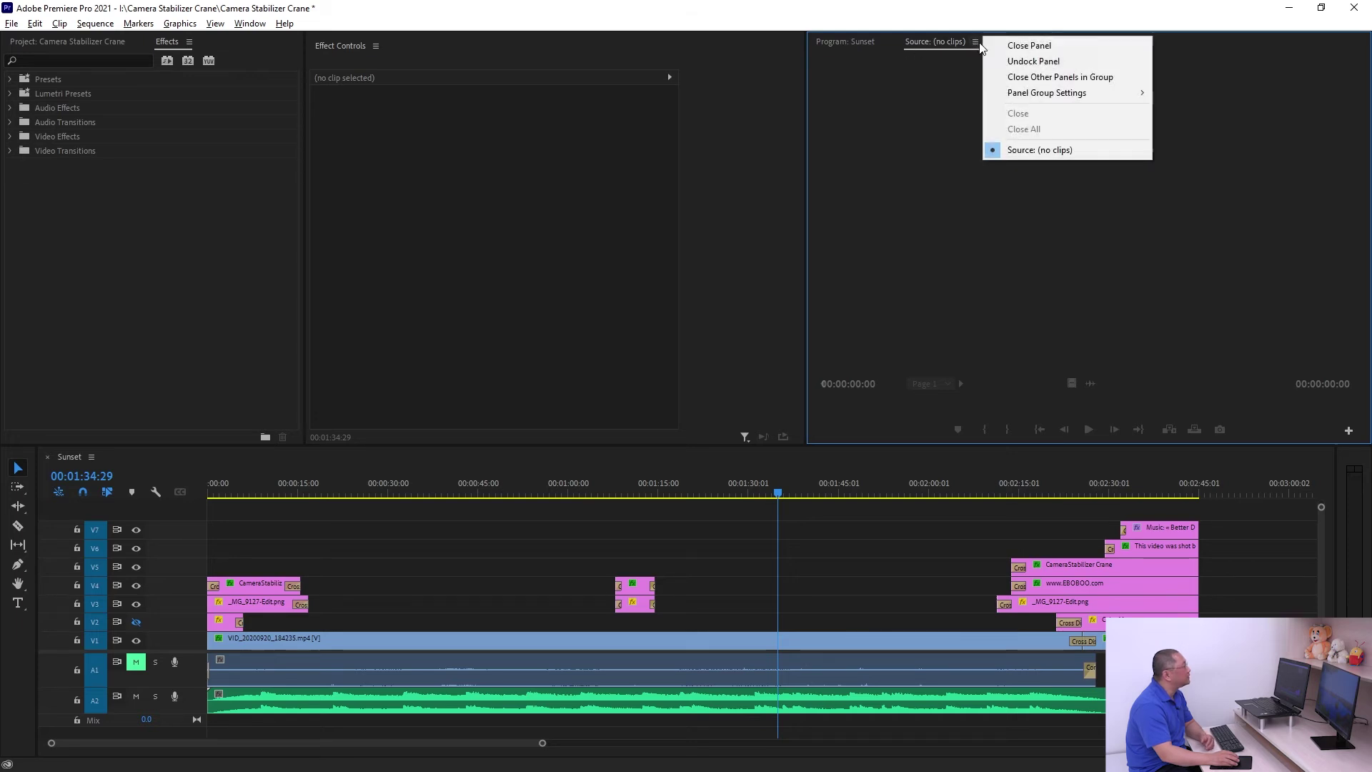
pyautogui.click(1022, 44)
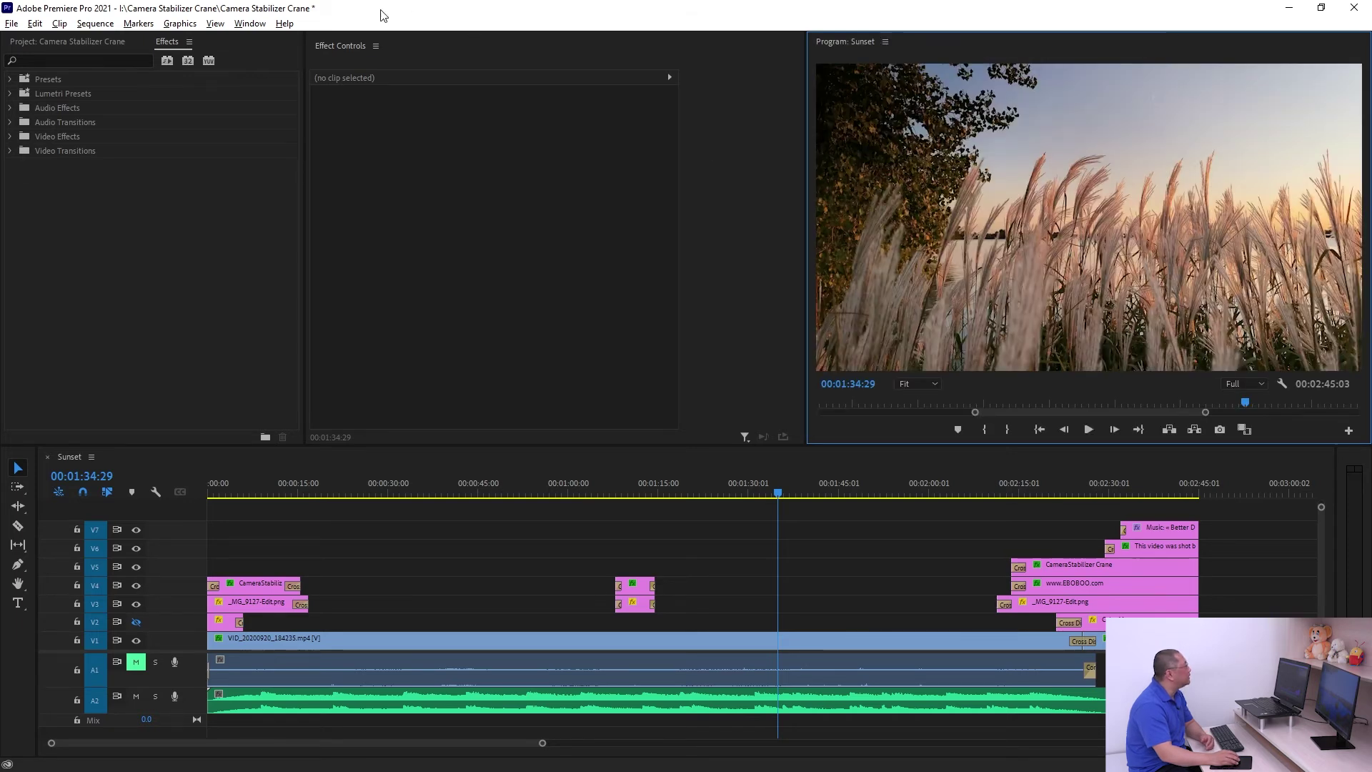
pyautogui.click(250, 23)
pyautogui.moveTo(282, 40)
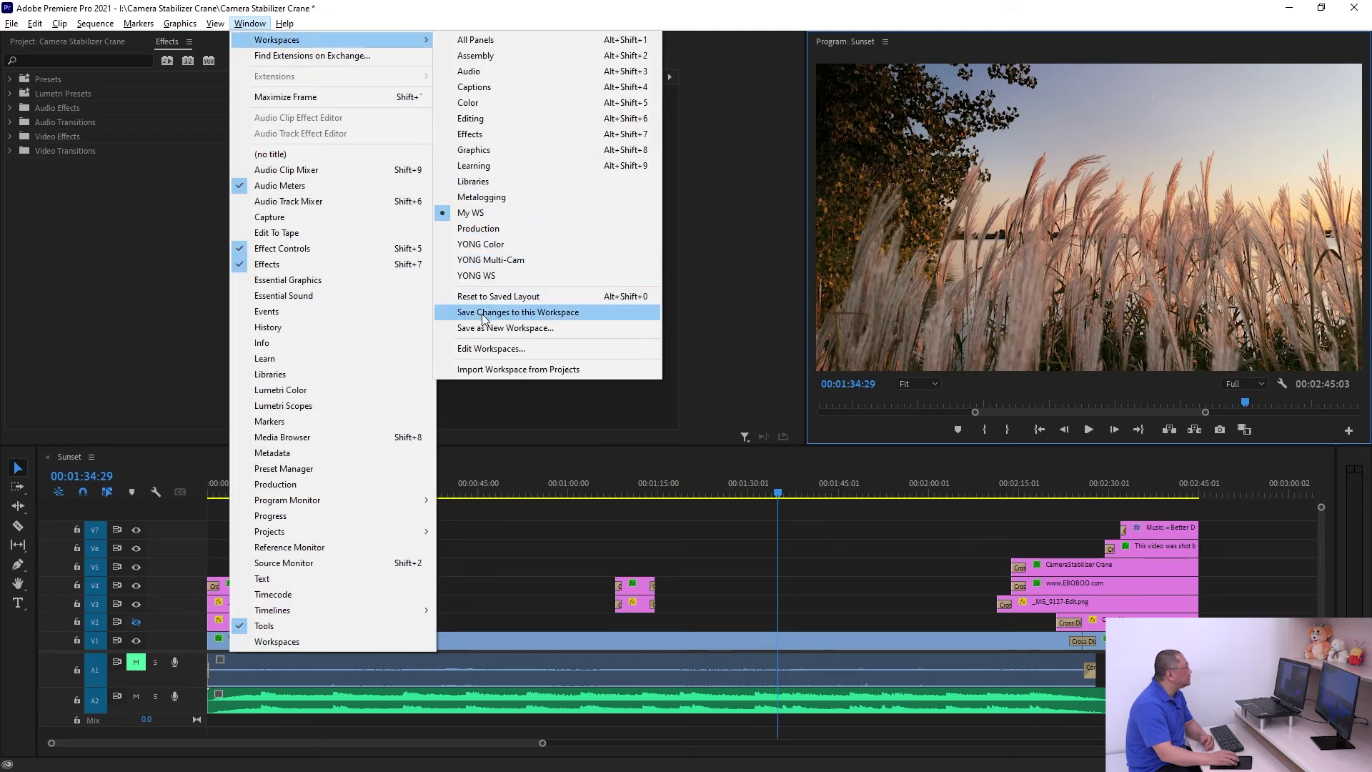
pyautogui.click(562, 319)
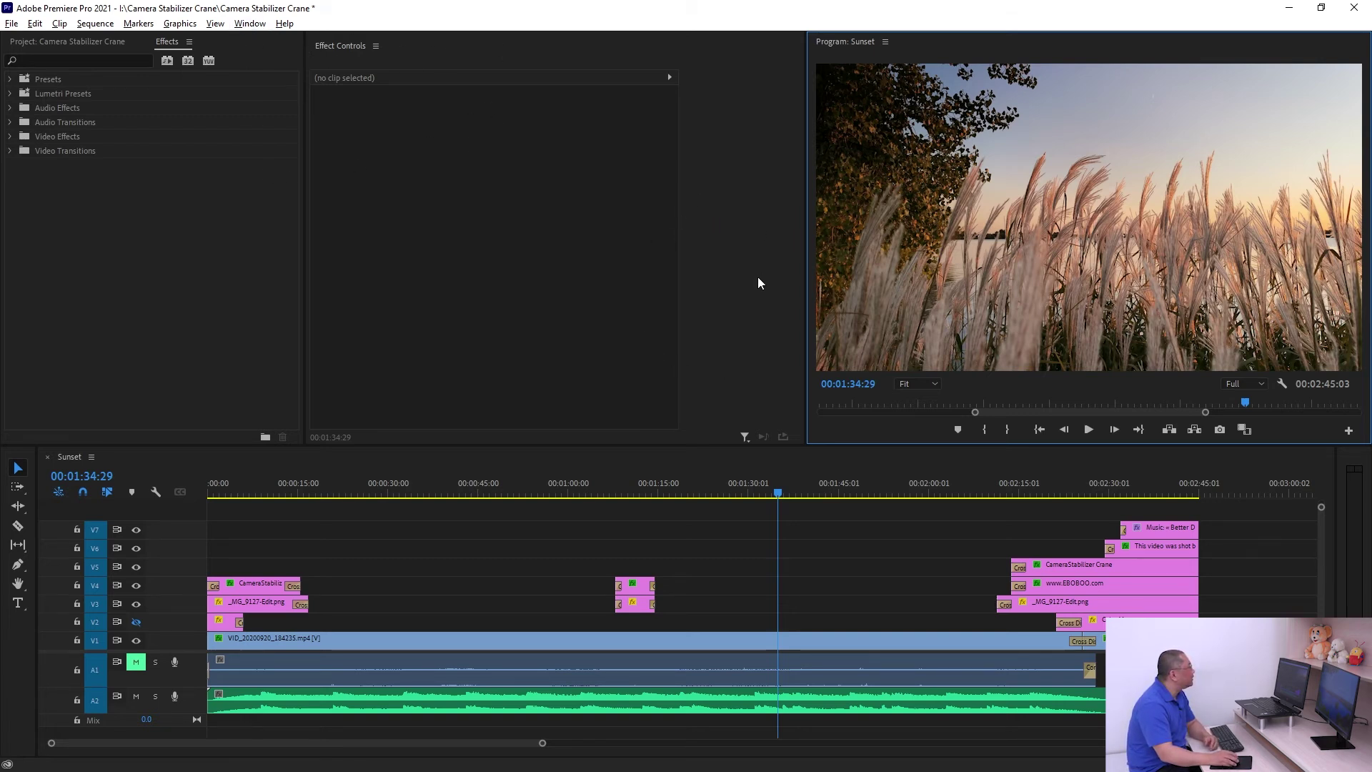
# Show the Audio Track Mixer for Sunset, dock it with Effect Controls, and widen that group and the Project and Effects group
pyautogui.moveTo(810, 154)
pyautogui.mouseDown()
pyautogui.moveTo(795, 153)
pyautogui.moveTo(838, 153)
pyautogui.mouseUp()
pyautogui.click(249, 23)
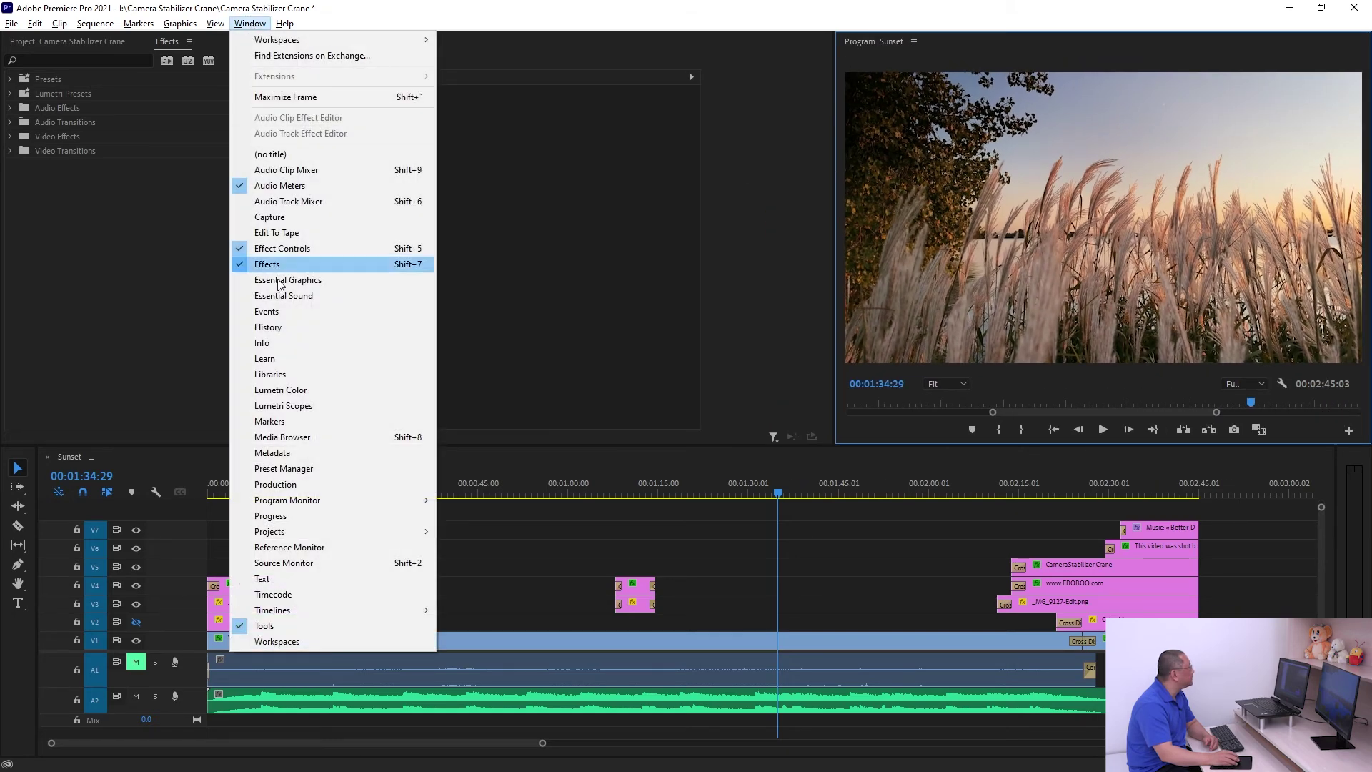
pyautogui.click(300, 201)
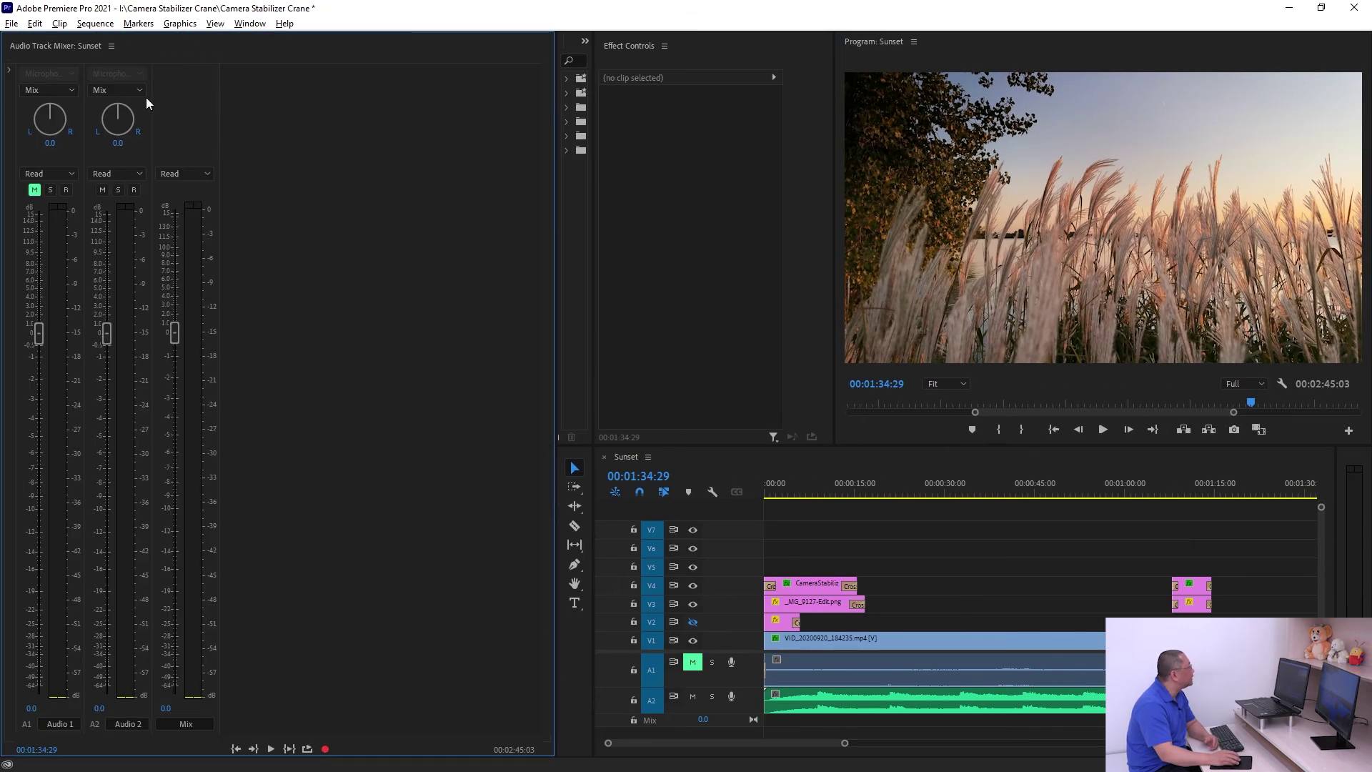
pyautogui.moveTo(40, 49); pyautogui.dragTo(710, 54)
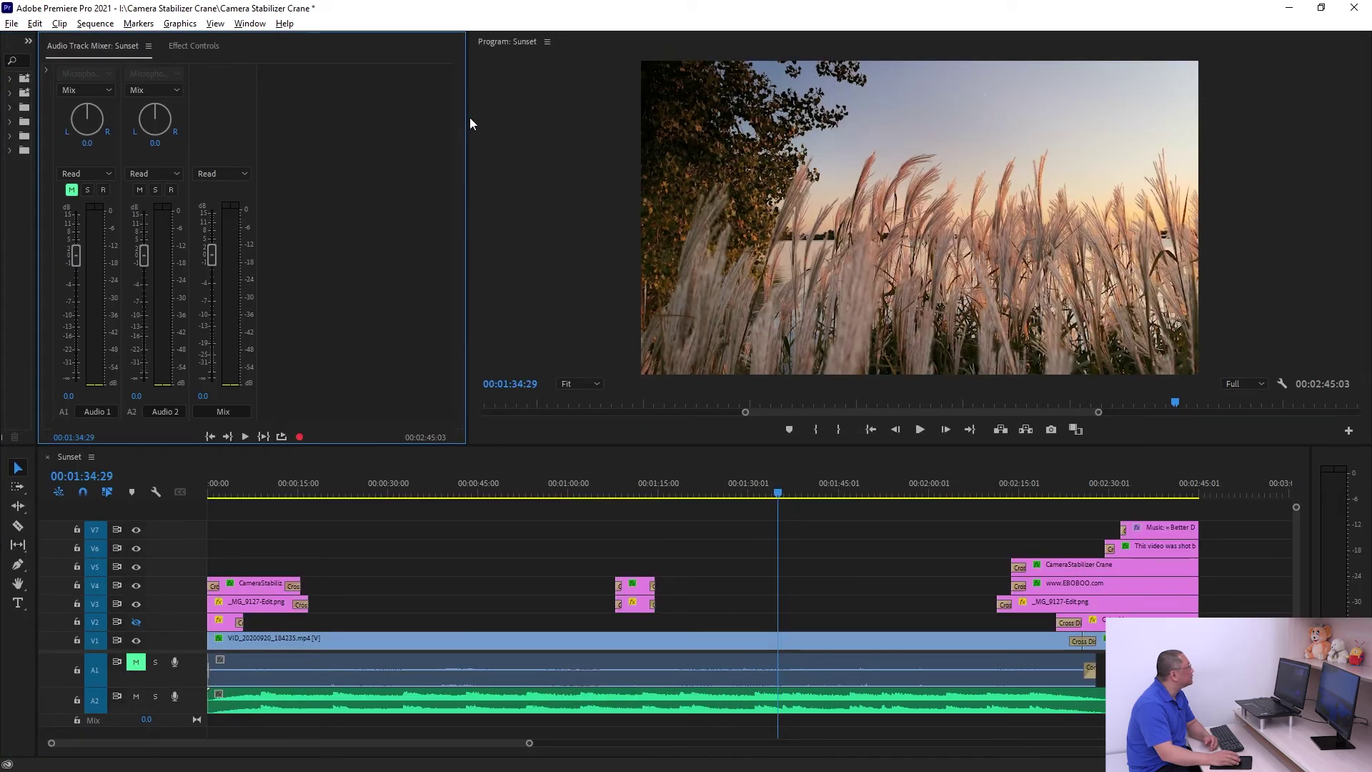
pyautogui.moveTo(469, 117); pyautogui.dragTo(647, 118)
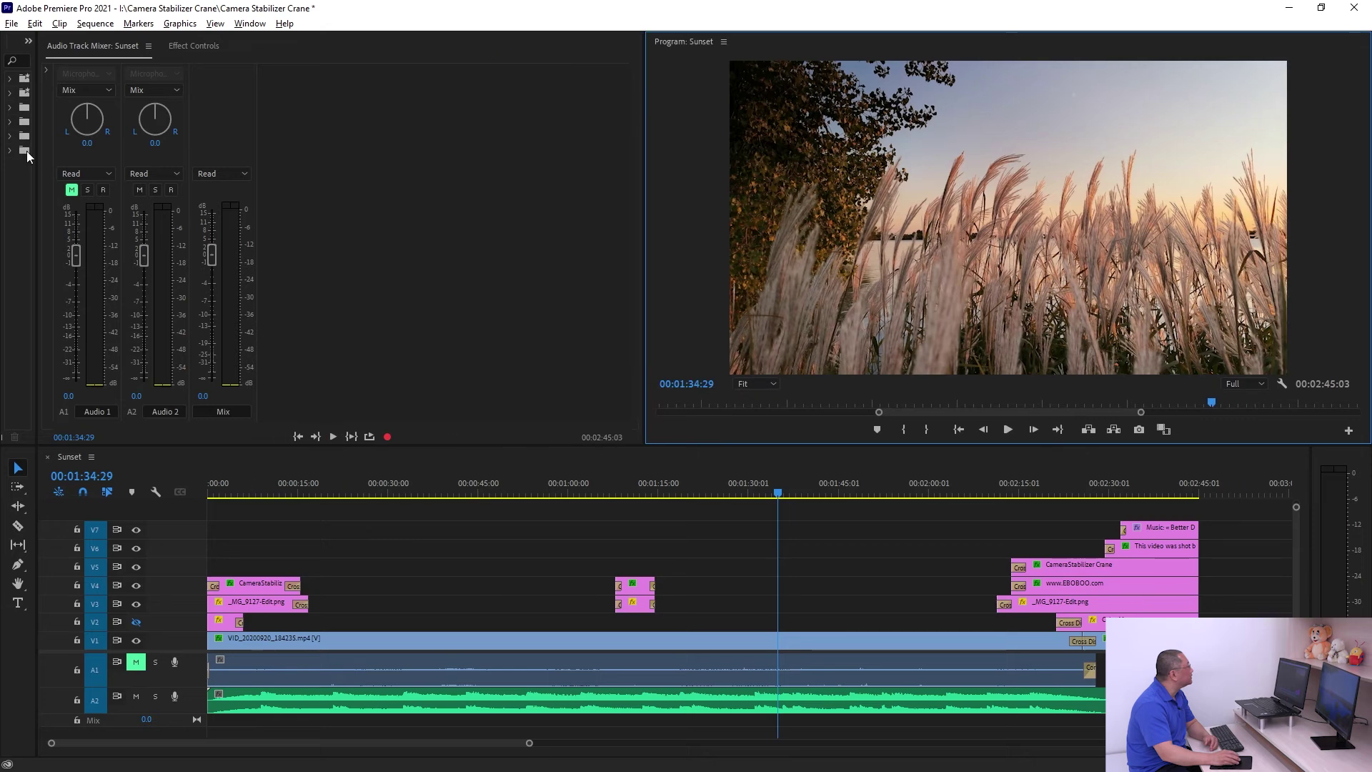
pyautogui.moveTo(39, 151); pyautogui.dragTo(293, 157)
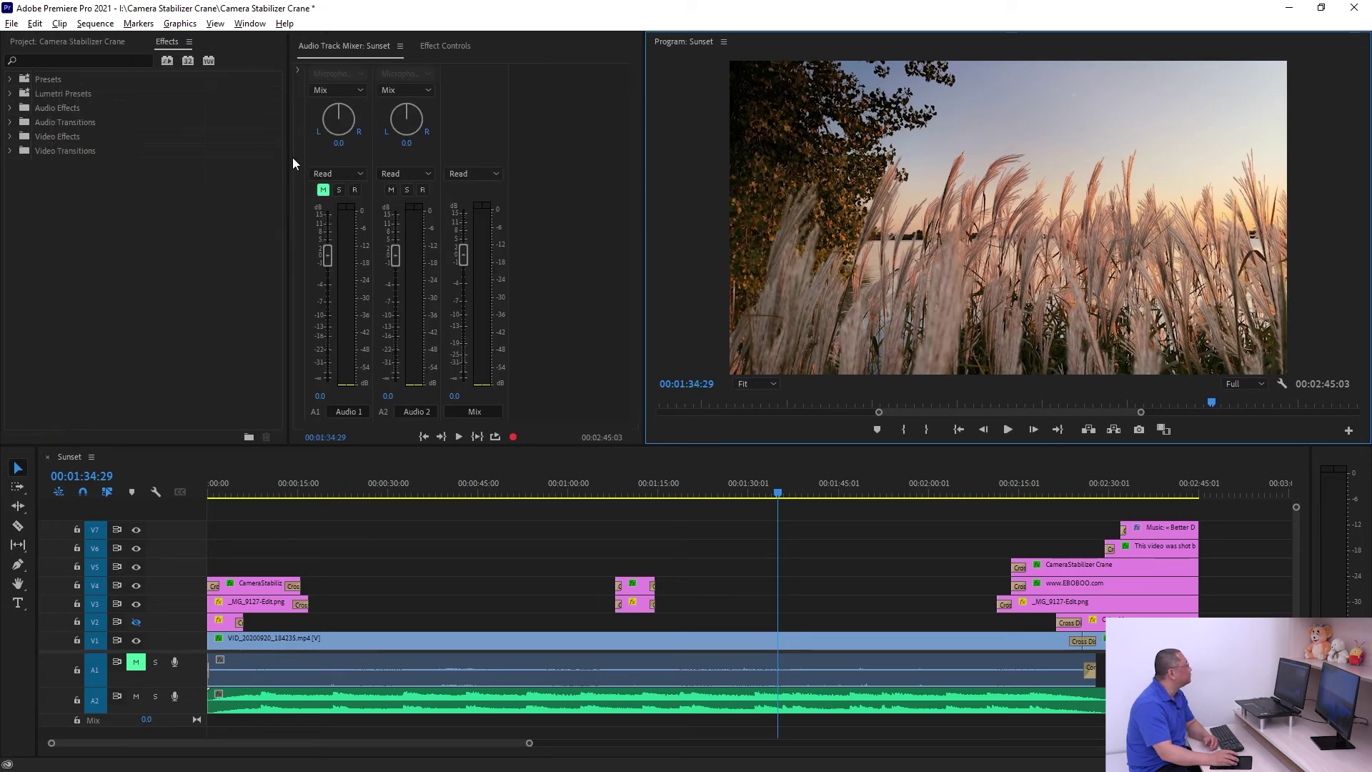
pyautogui.click(250, 24)
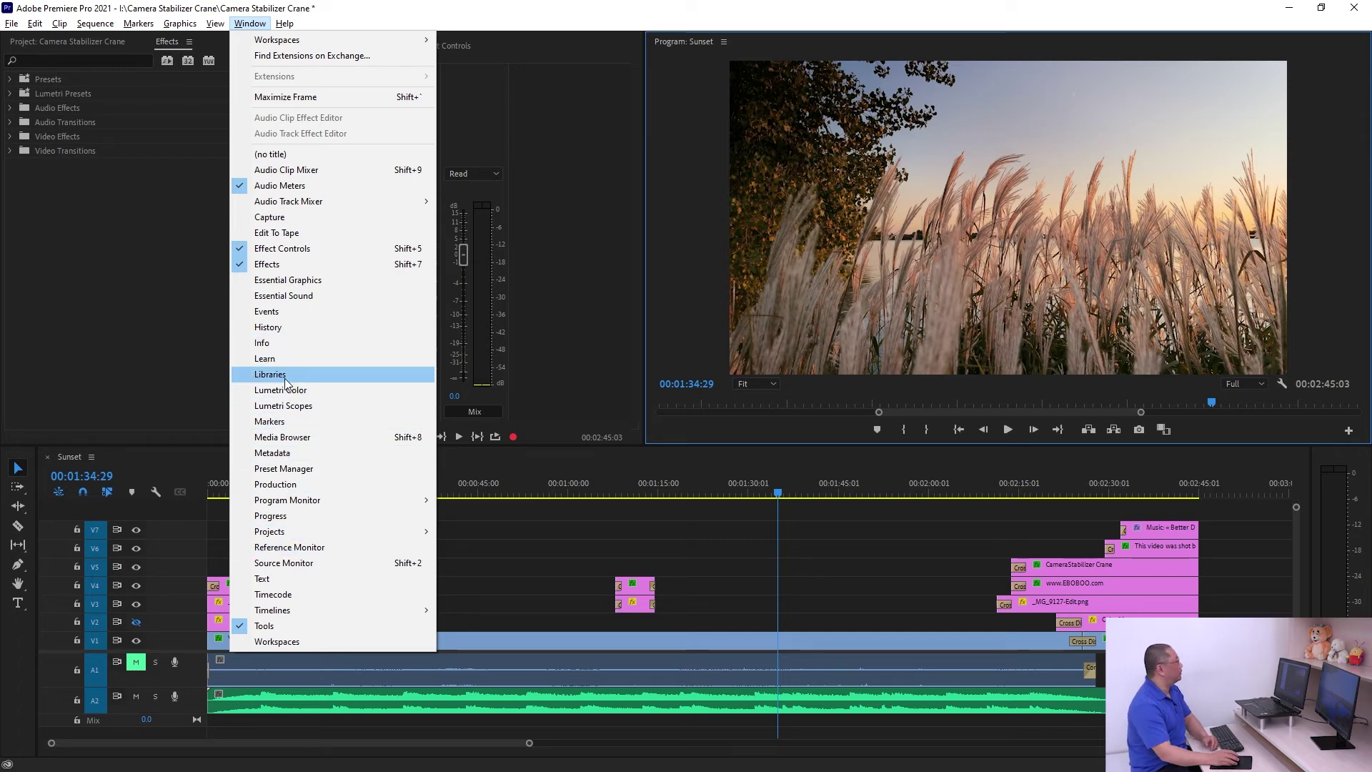
pyautogui.click(460, 201)
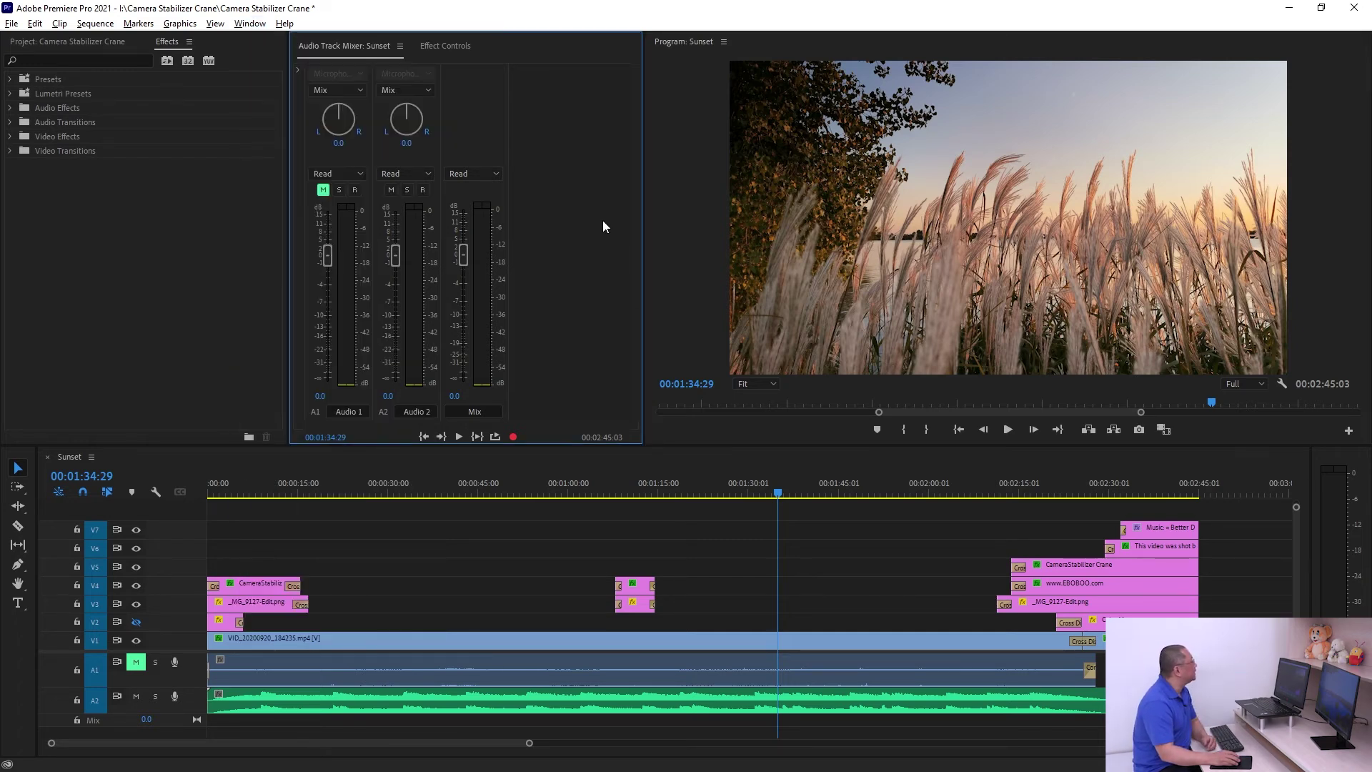
pyautogui.click(250, 23)
pyautogui.moveTo(322, 40)
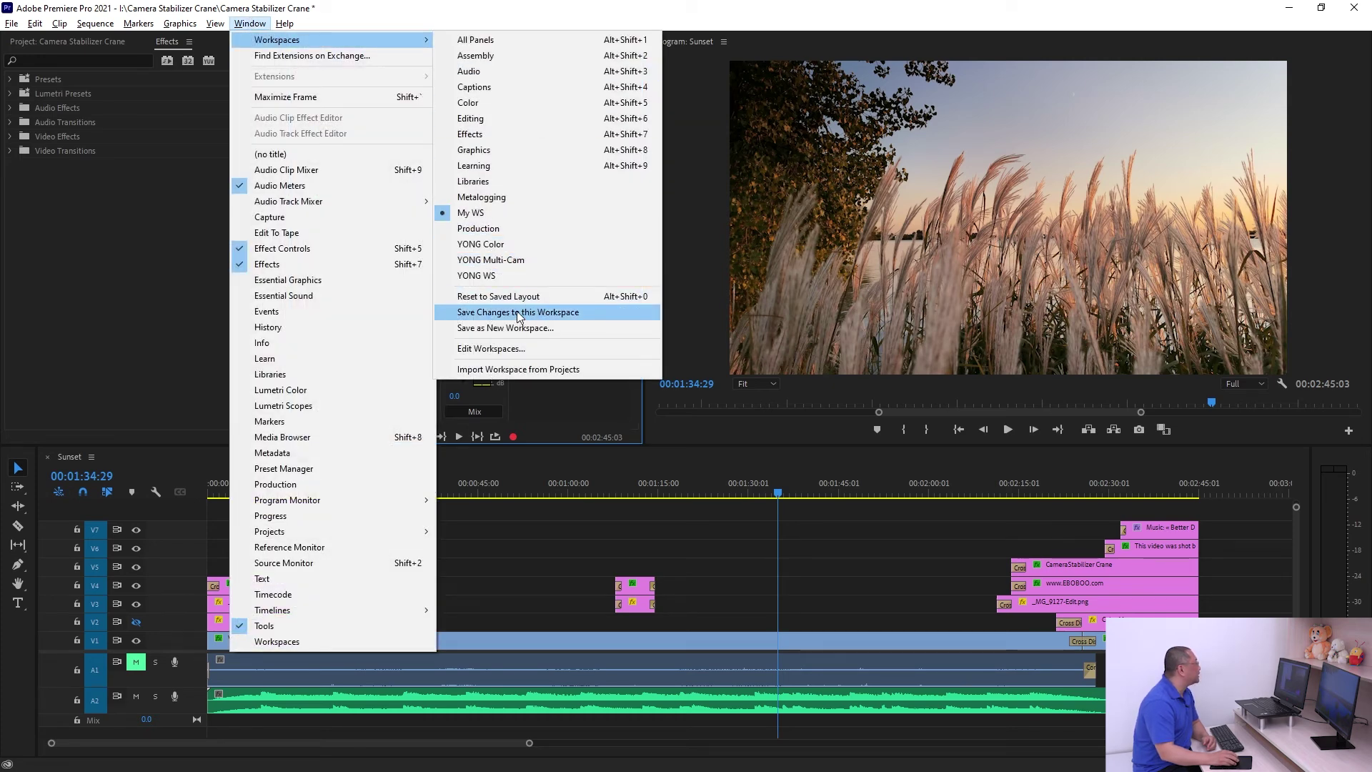
# Show the Audio Clip Mixer panel and dock it into the group holding the Audio Track Mixer and Effect Controls
pyautogui.click(246, 25)
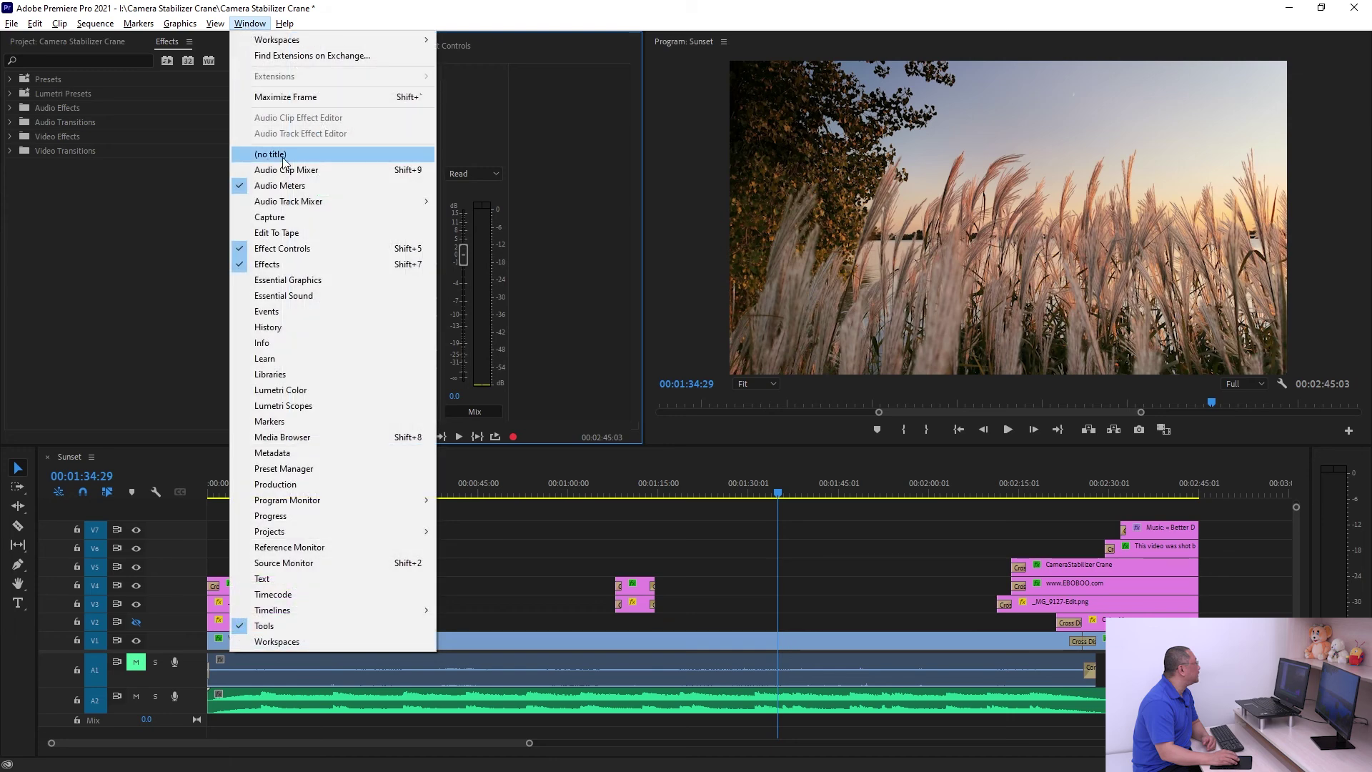
pyautogui.click(305, 171)
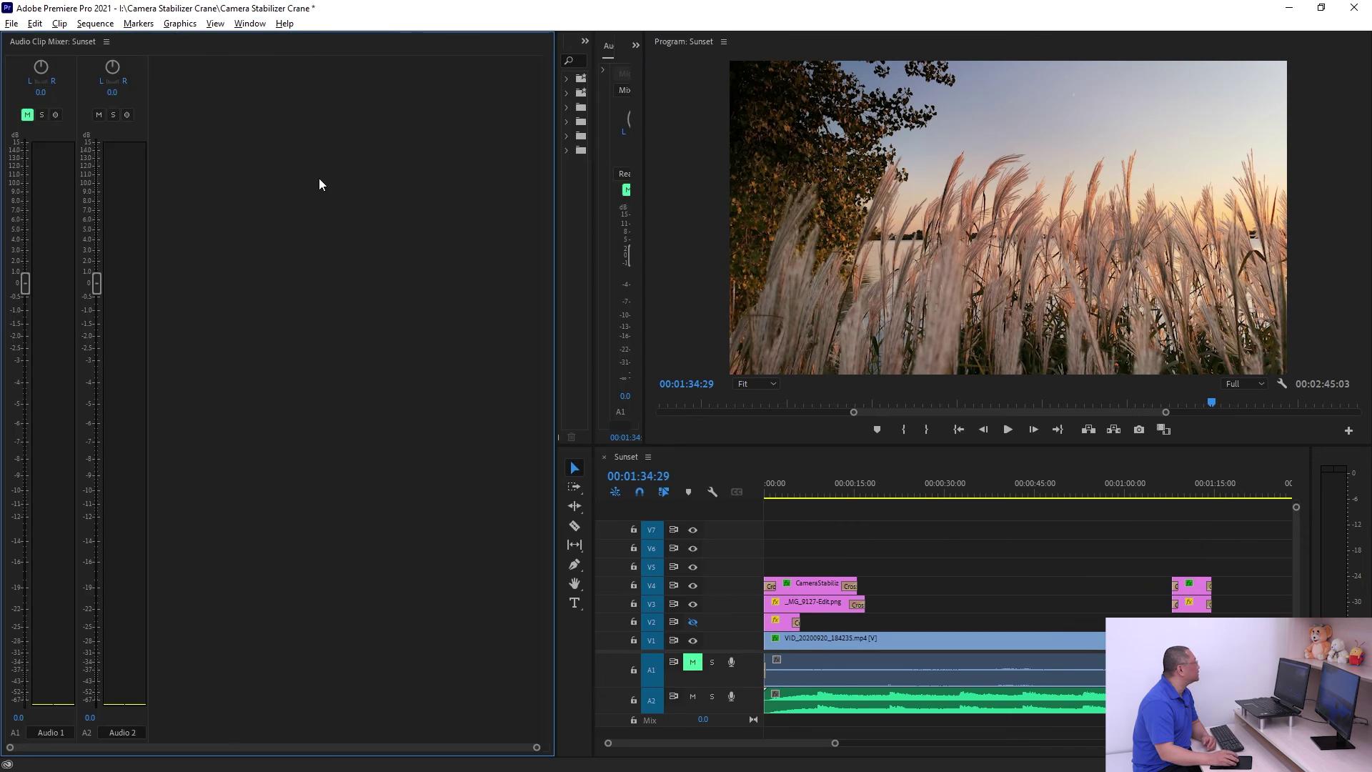
pyautogui.moveTo(600, 77); pyautogui.dragTo(601, 79)
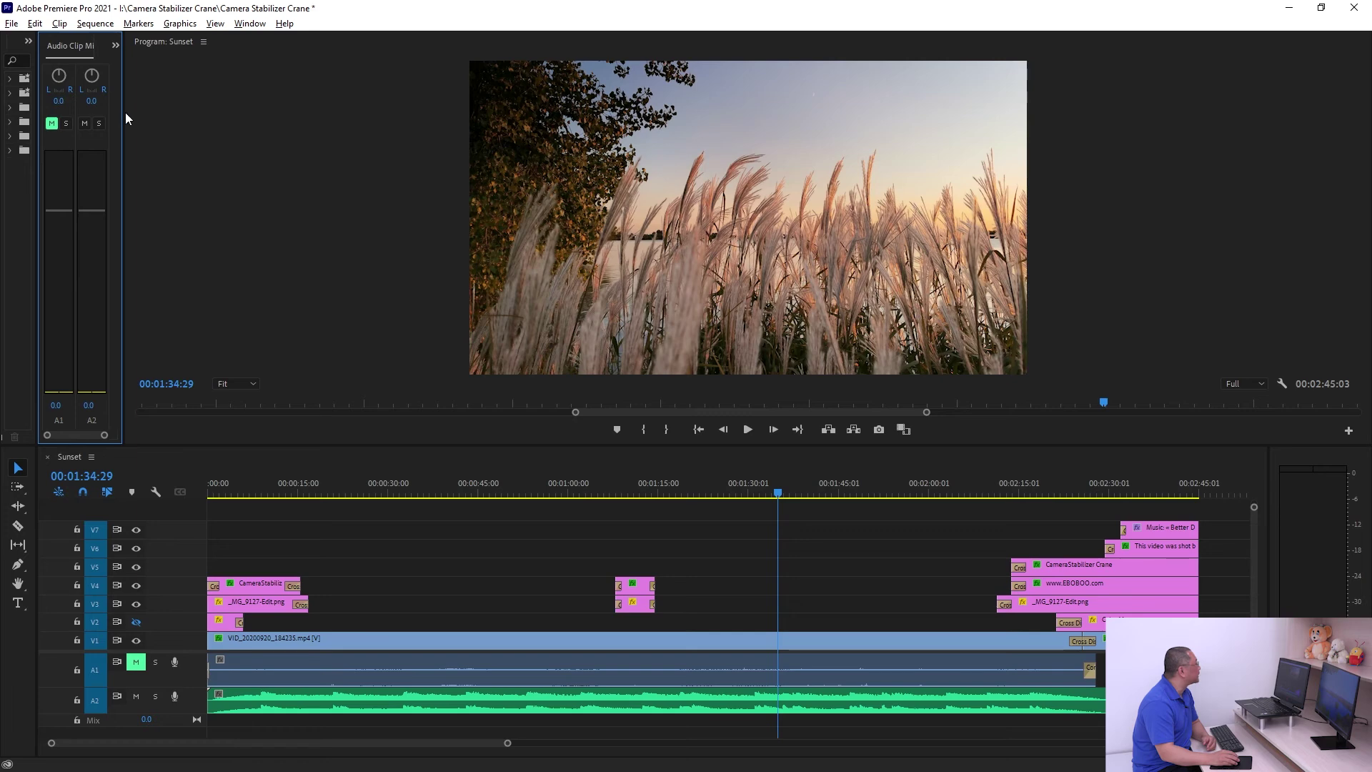
# Widen the mixer group and the Project and Effects group, narrow the Audio Meters, and lower the divider above the Timeline slightly
pyautogui.moveTo(122, 125); pyautogui.dragTo(673, 126)
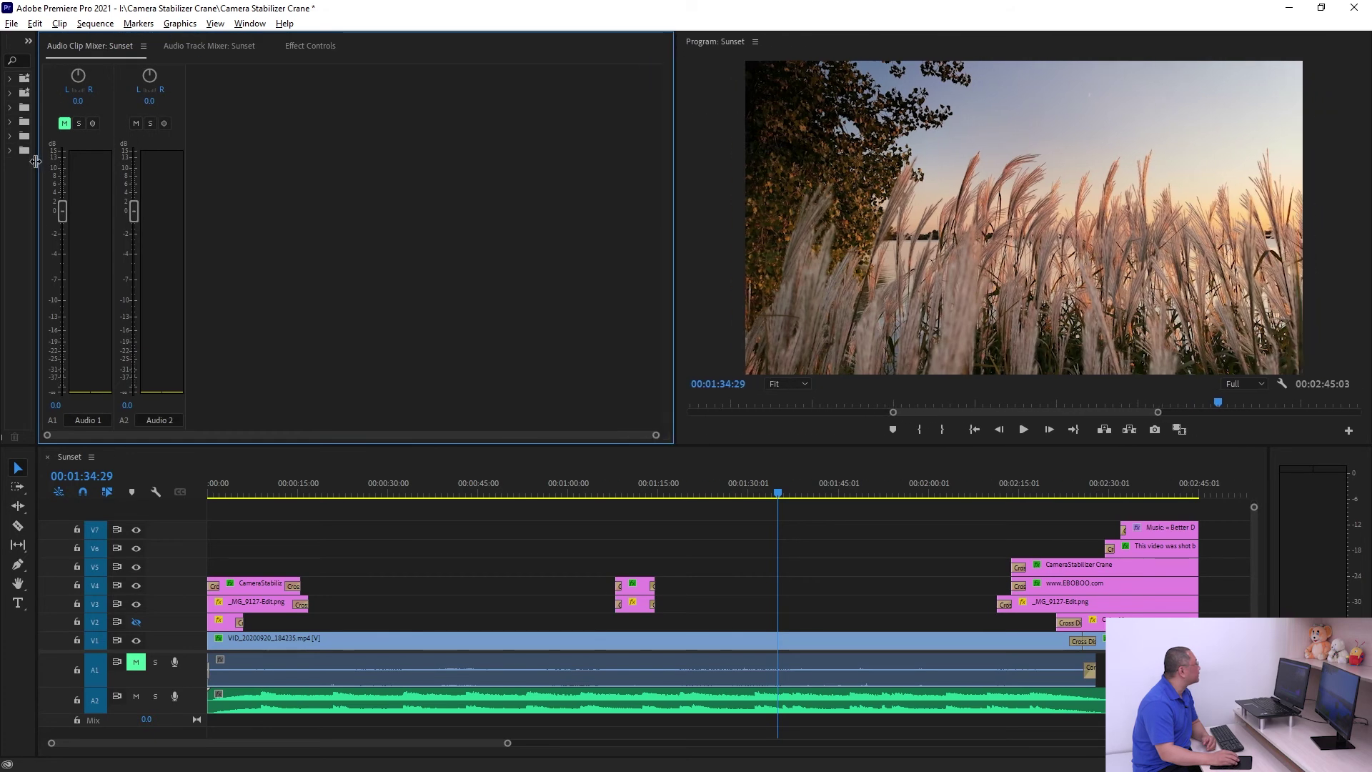
pyautogui.moveTo(35, 162); pyautogui.dragTo(257, 162)
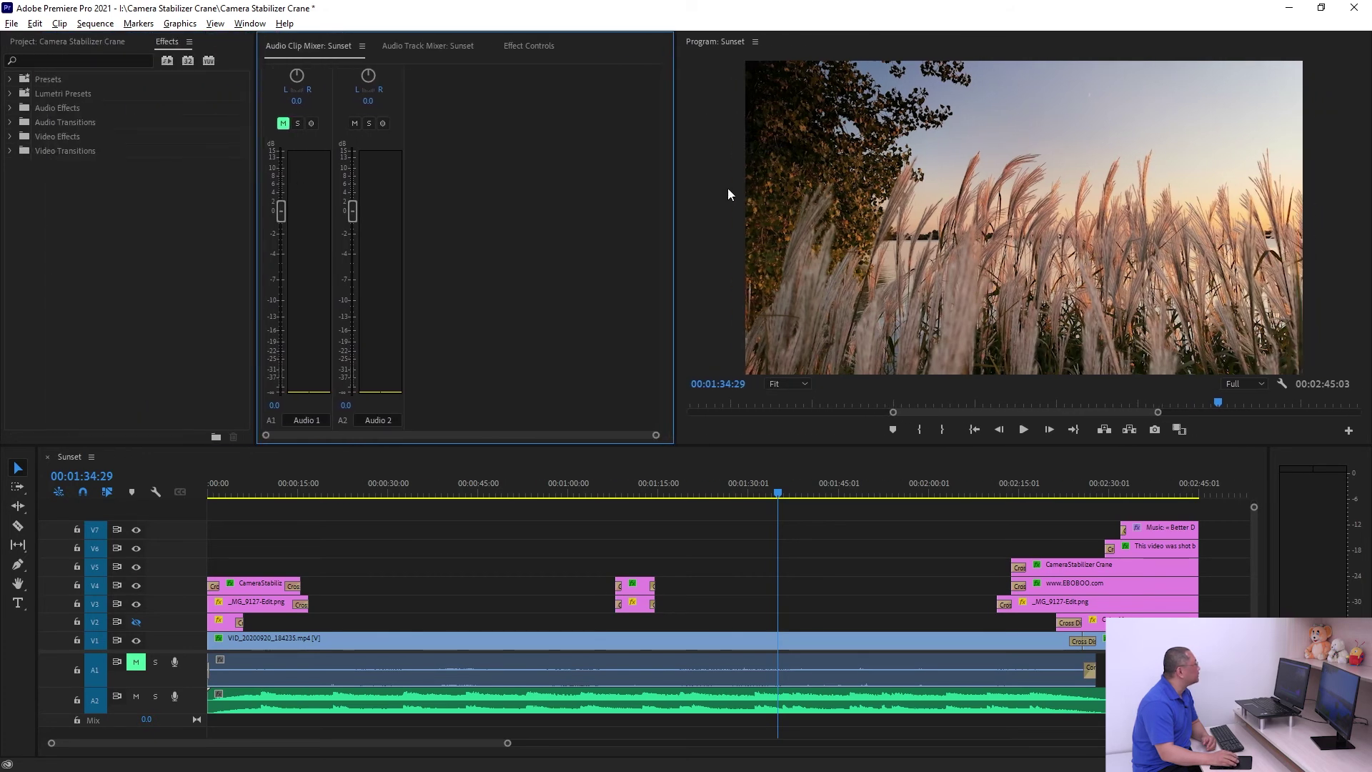
pyautogui.moveTo(677, 156); pyautogui.dragTo(799, 156)
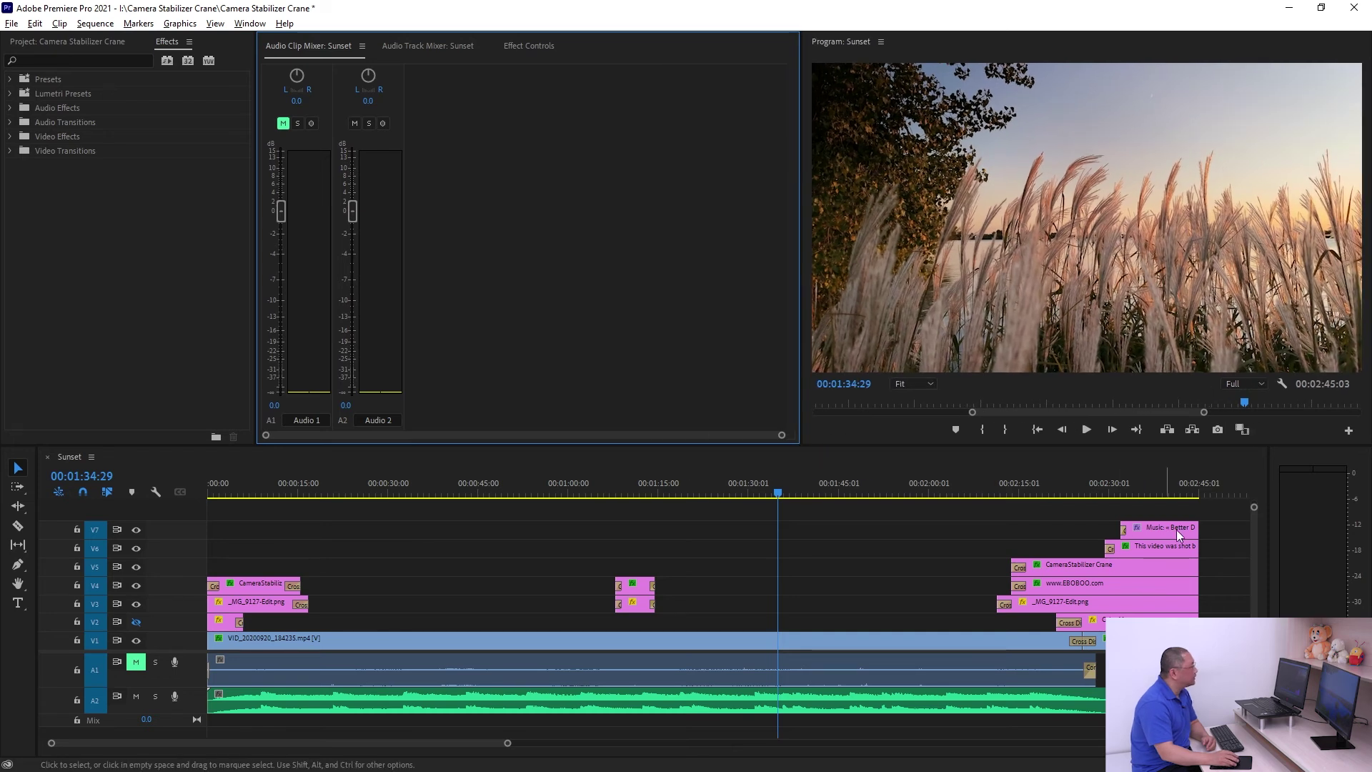
pyautogui.moveTo(1271, 545); pyautogui.dragTo(1340, 550)
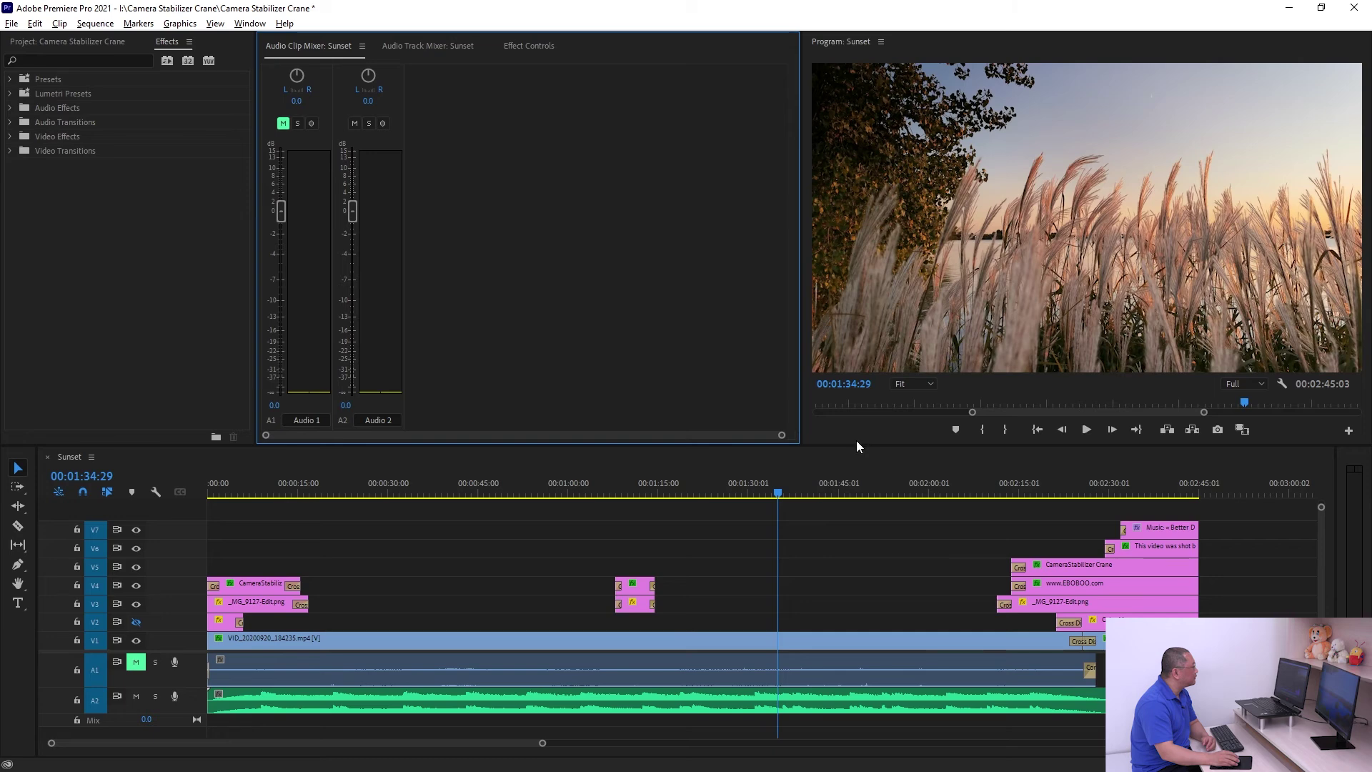
pyautogui.moveTo(857, 446); pyautogui.dragTo(857, 452)
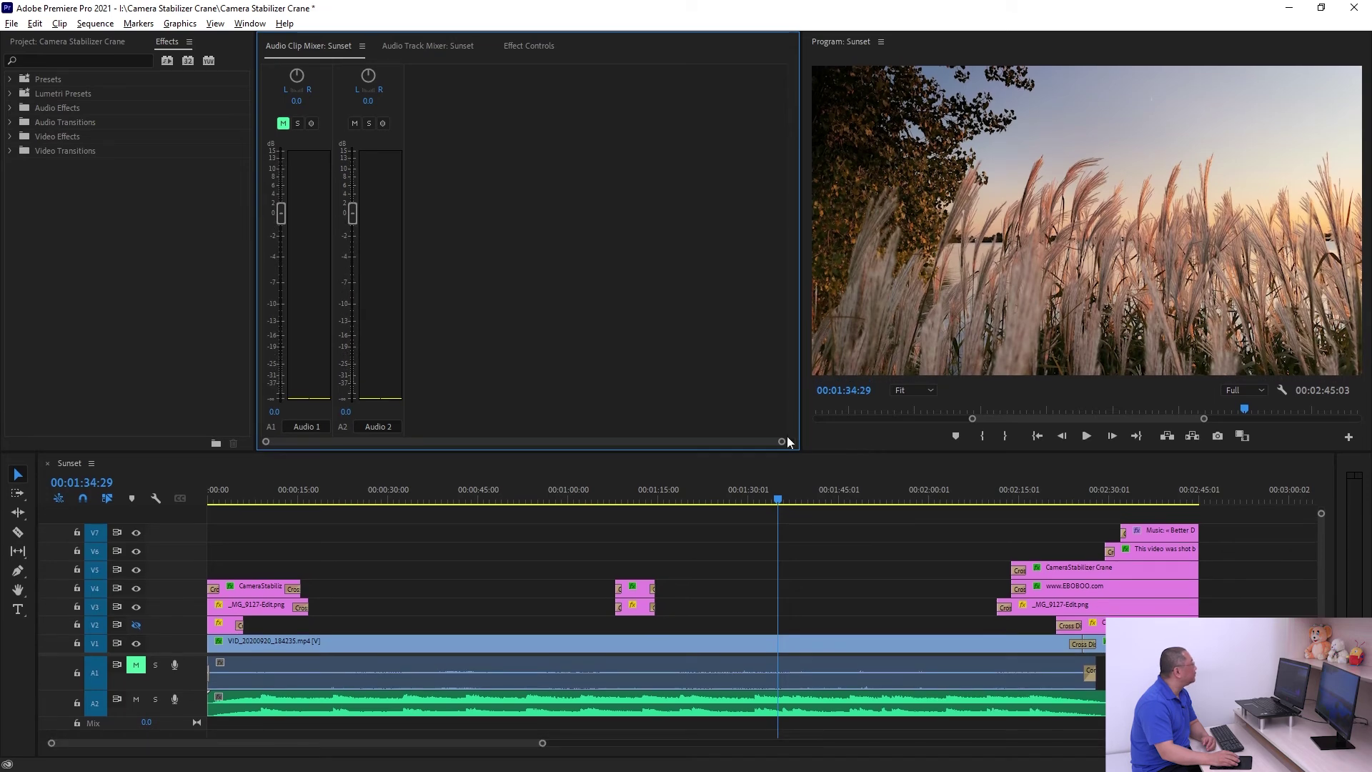
# Check the Audio Track Mixer and Effect Controls panels, and save the current layout as a new workspace named My Audio
pyautogui.click(431, 47)
pyautogui.click(526, 48)
pyautogui.click(255, 25)
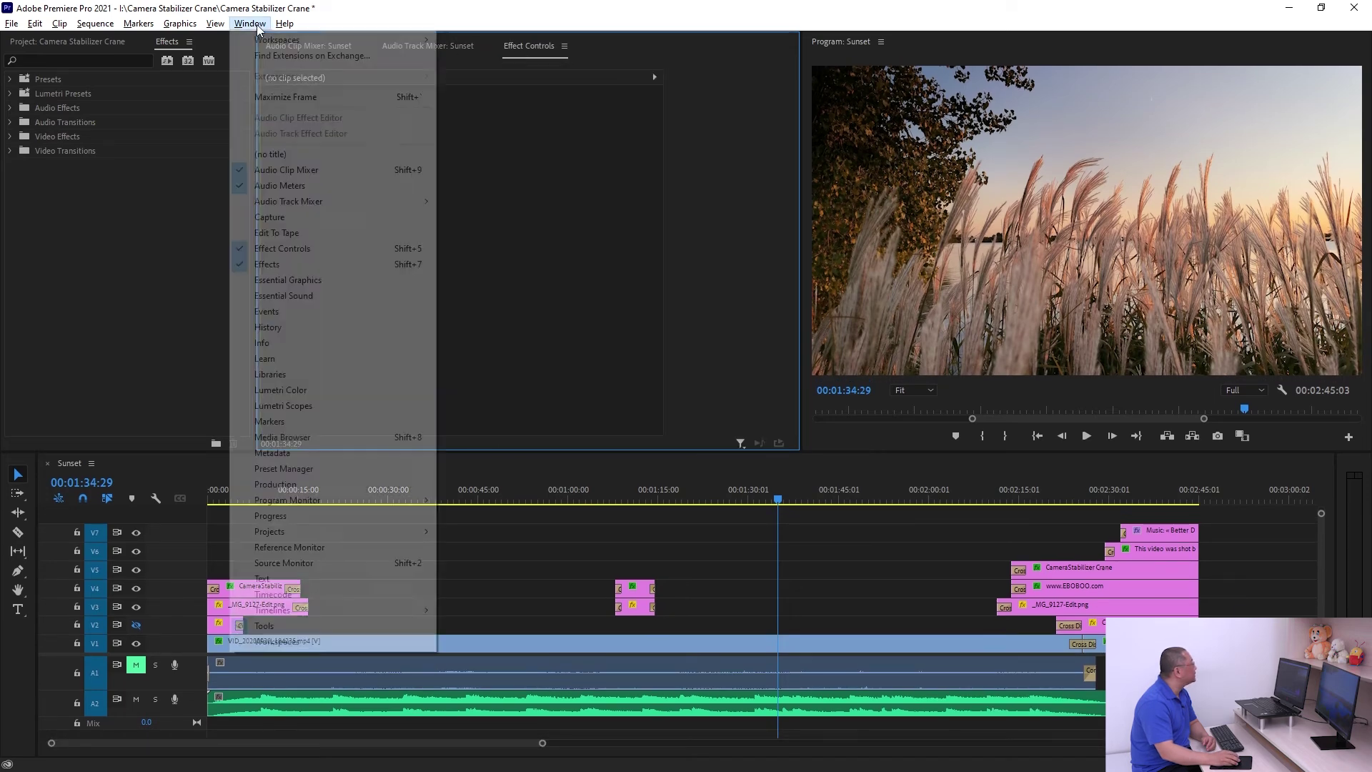
pyautogui.moveTo(321, 40)
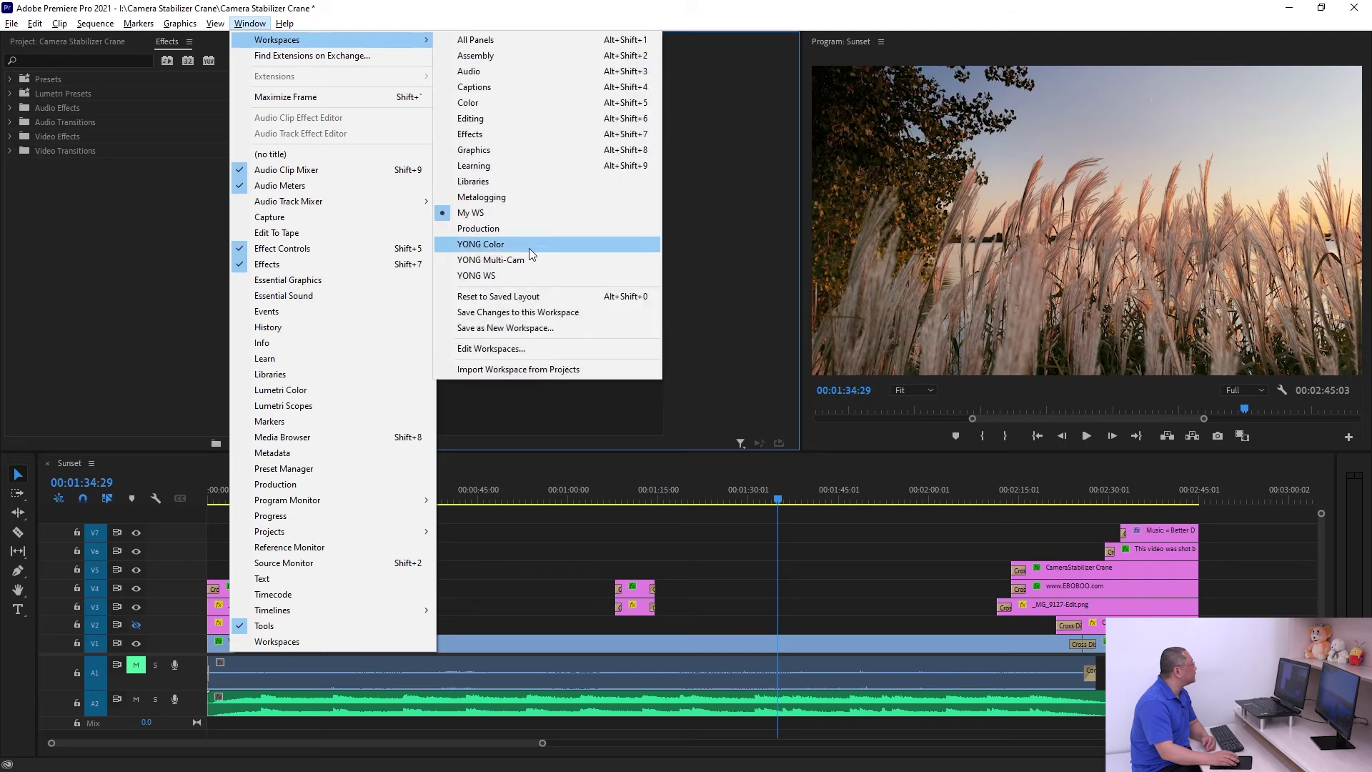
pyautogui.click(510, 328)
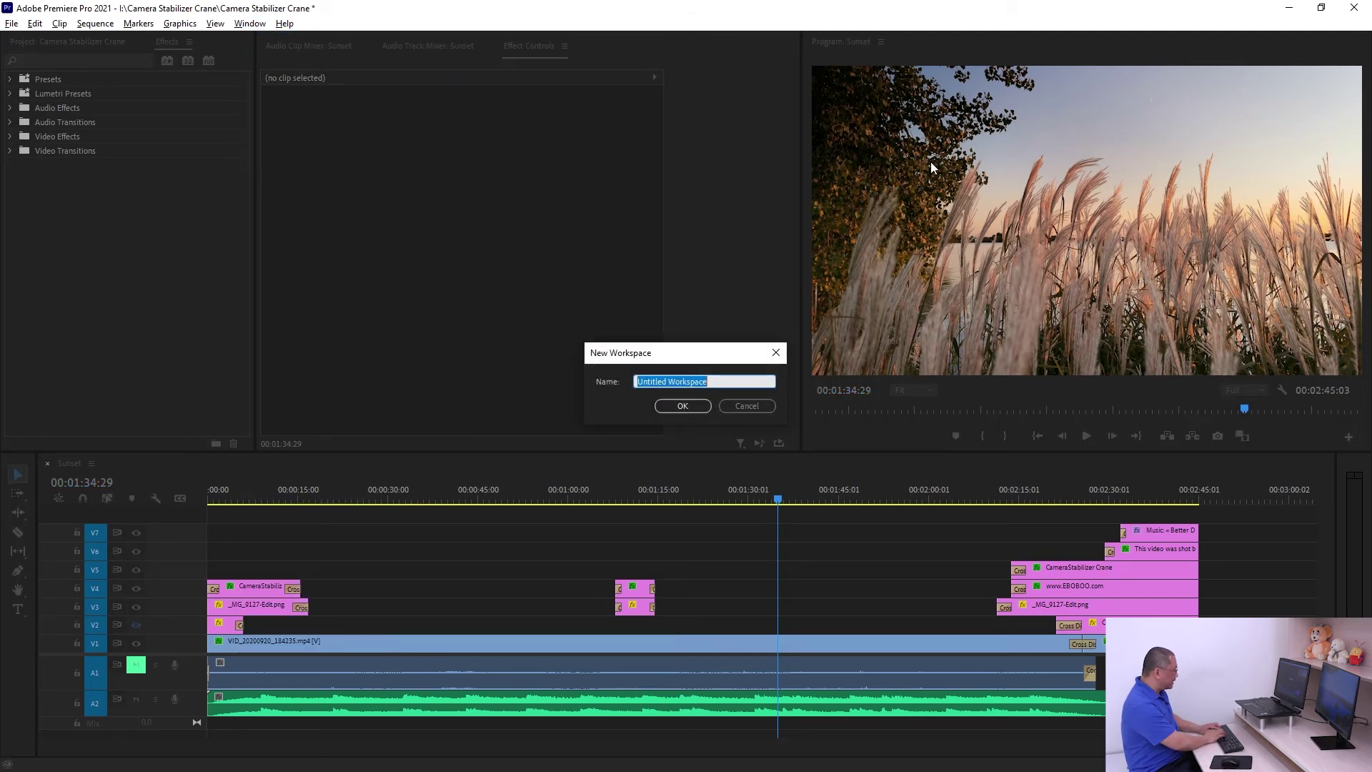
pyautogui.write('My Au')
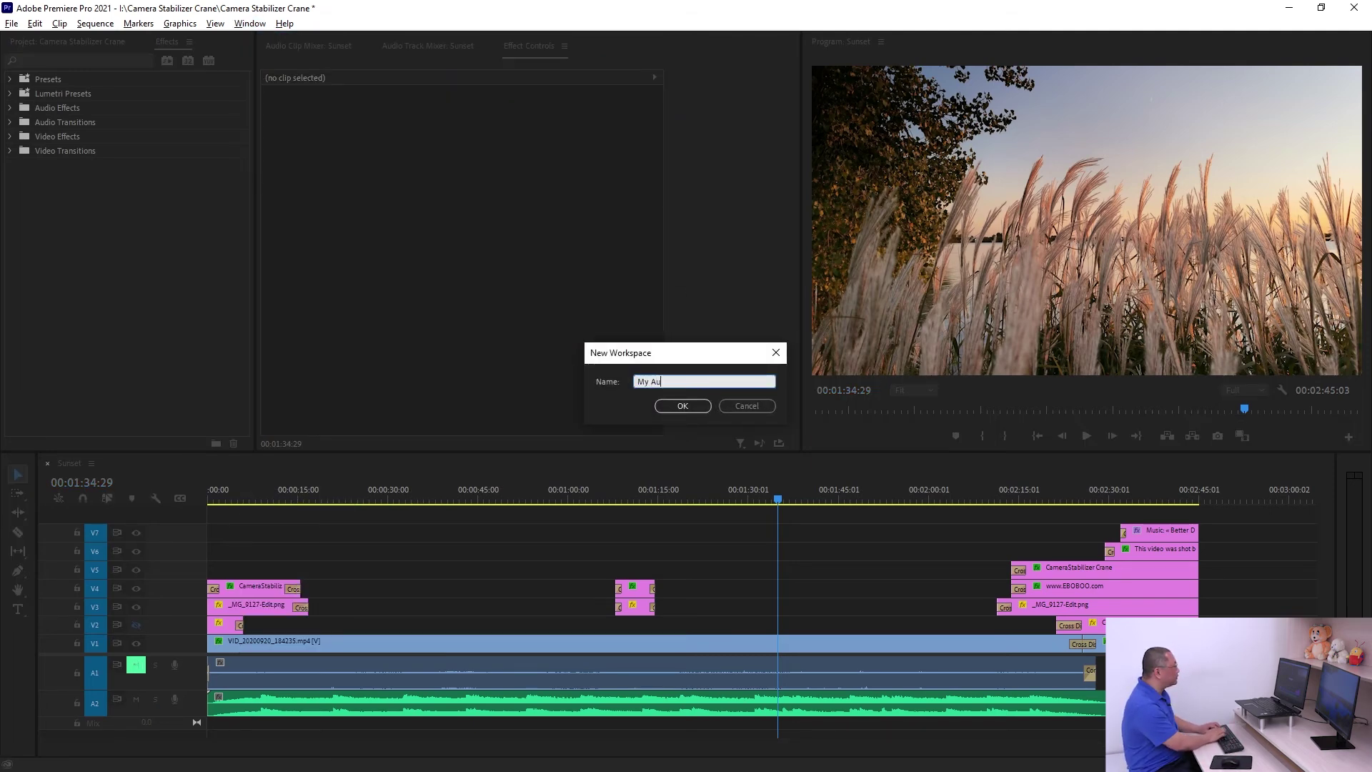
pyautogui.write('dio')
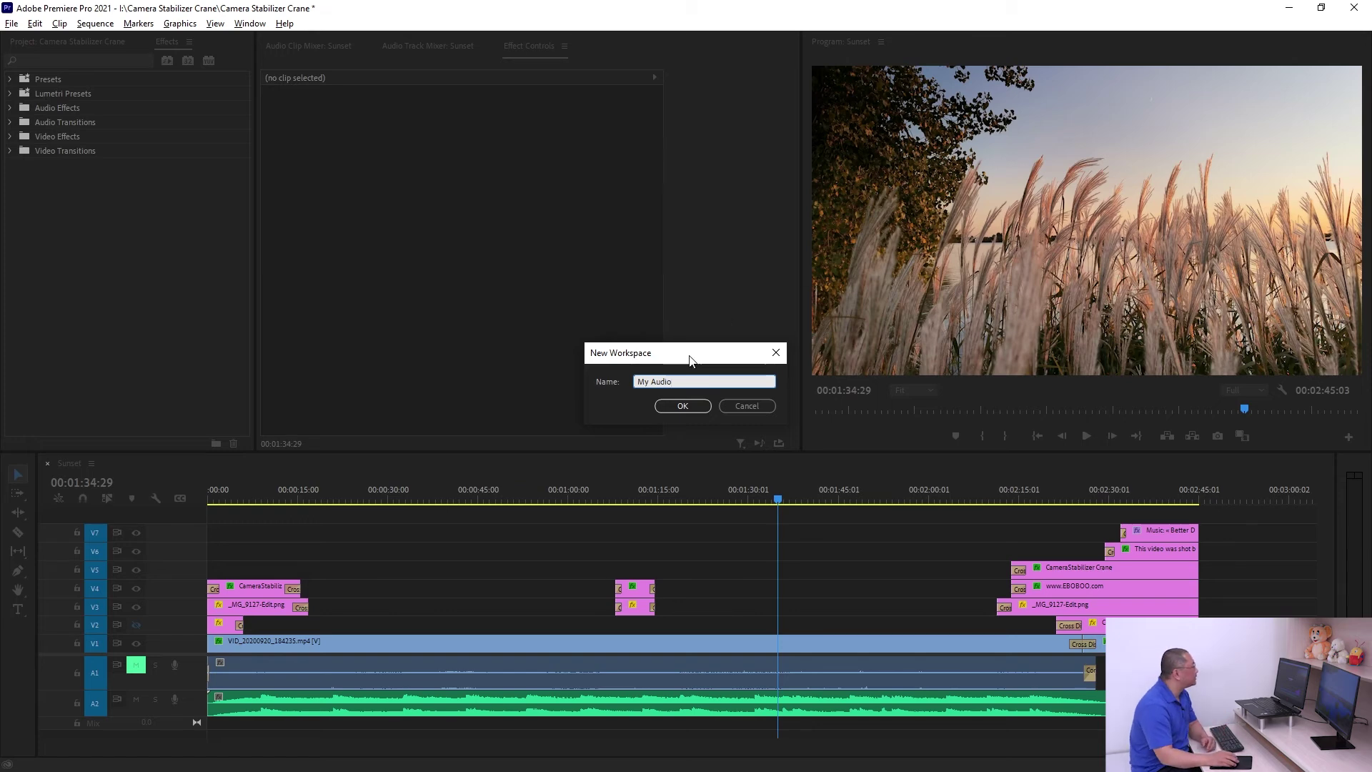
pyautogui.click(683, 405)
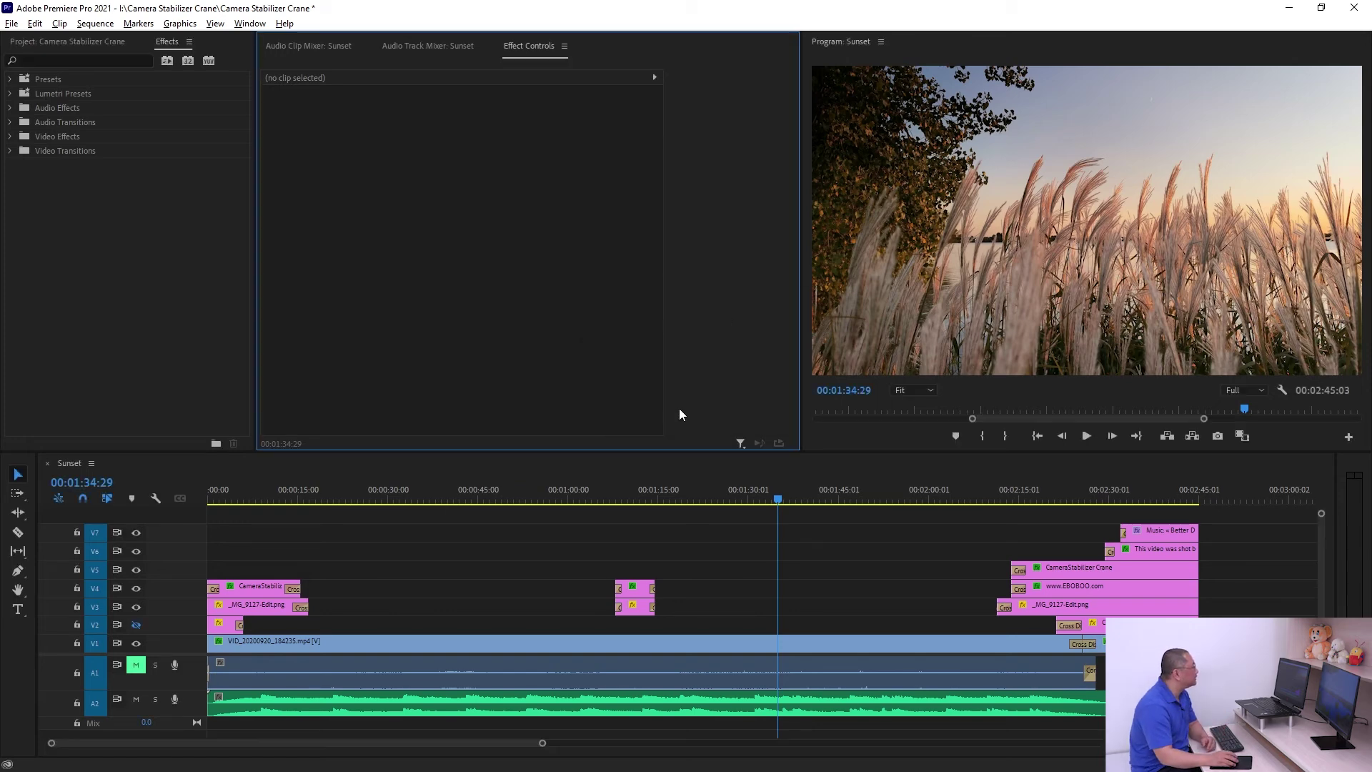
# Switch to the YONG WS workspace
pyautogui.click(249, 22)
pyautogui.moveTo(281, 43)
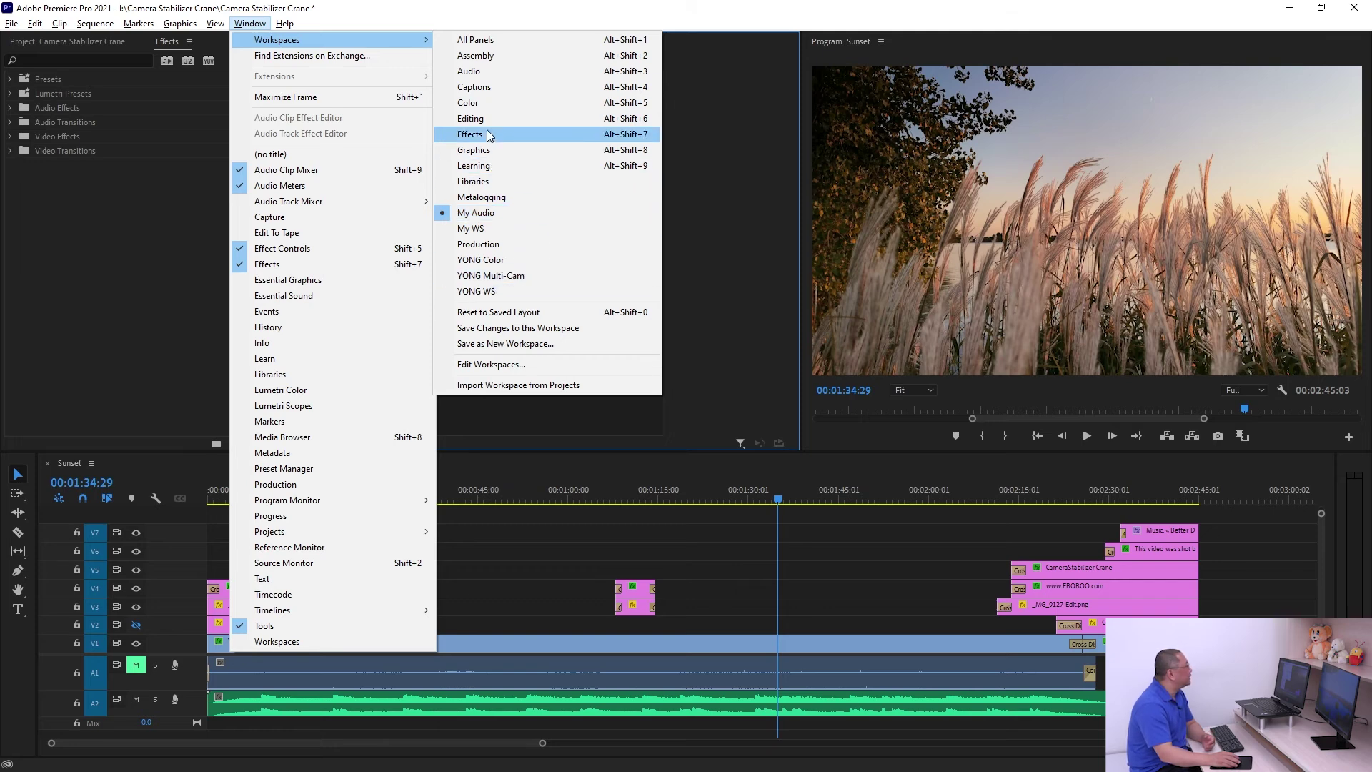
pyautogui.click(487, 292)
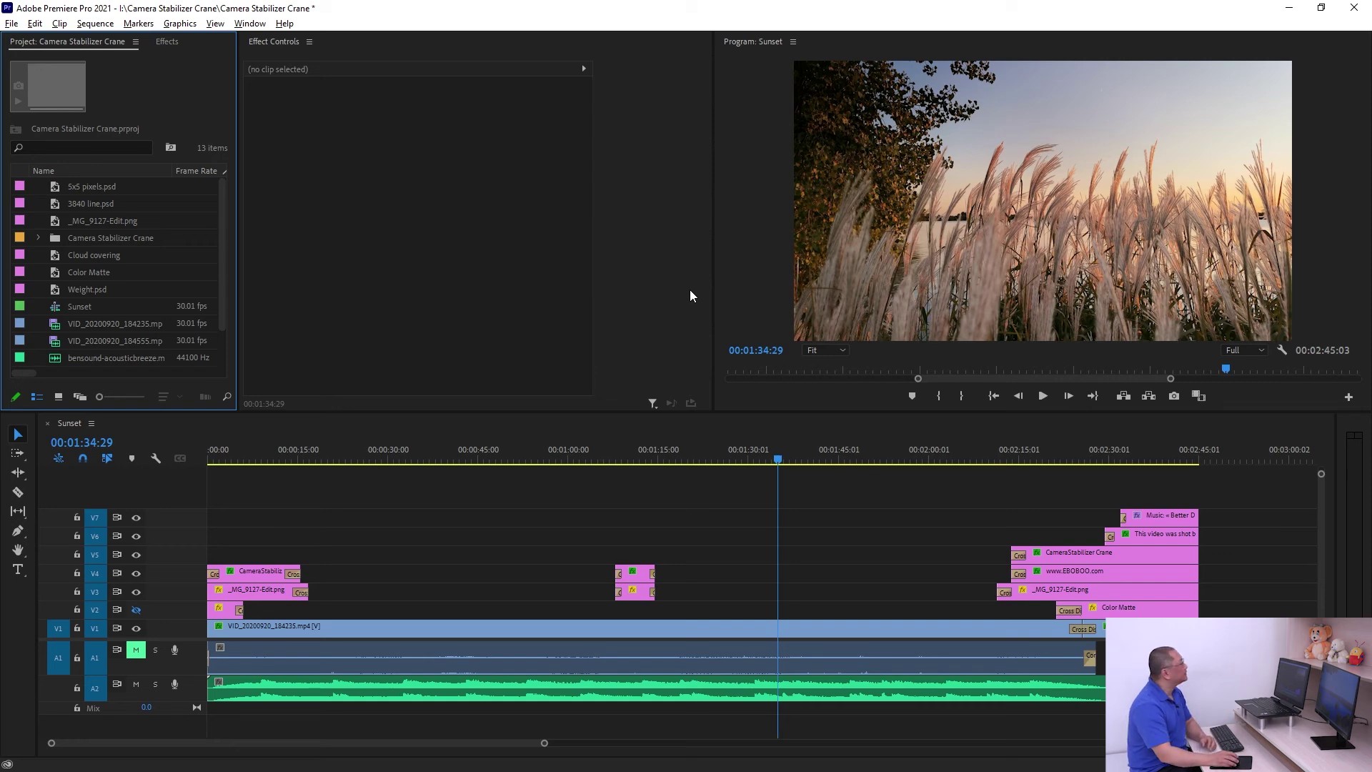
# Open the workspace editing dialog and delete the My WS workspace
pyautogui.click(250, 24)
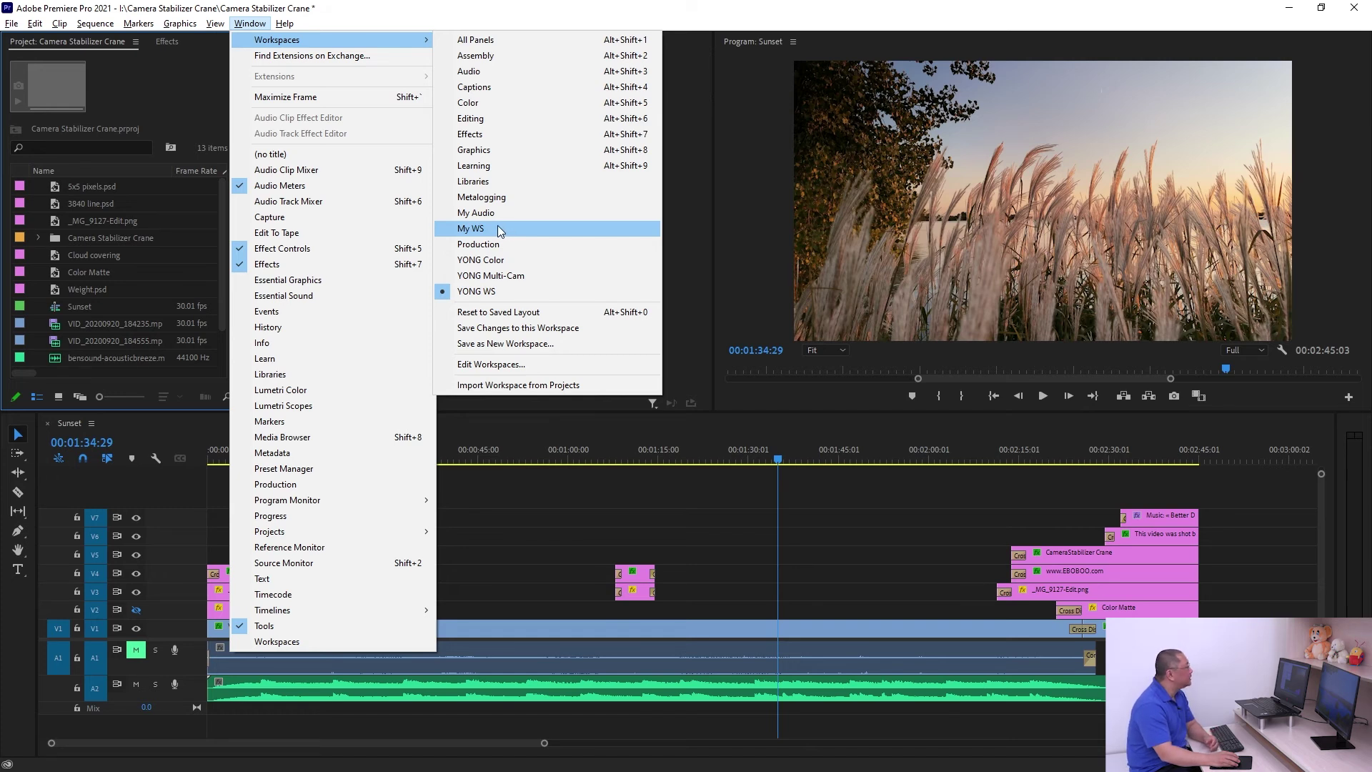
pyautogui.click(500, 366)
pyautogui.moveTo(672, 222); pyautogui.dragTo(633, 98)
pyautogui.scroll(-4, 619, 313)
pyautogui.scroll(2, 619, 307)
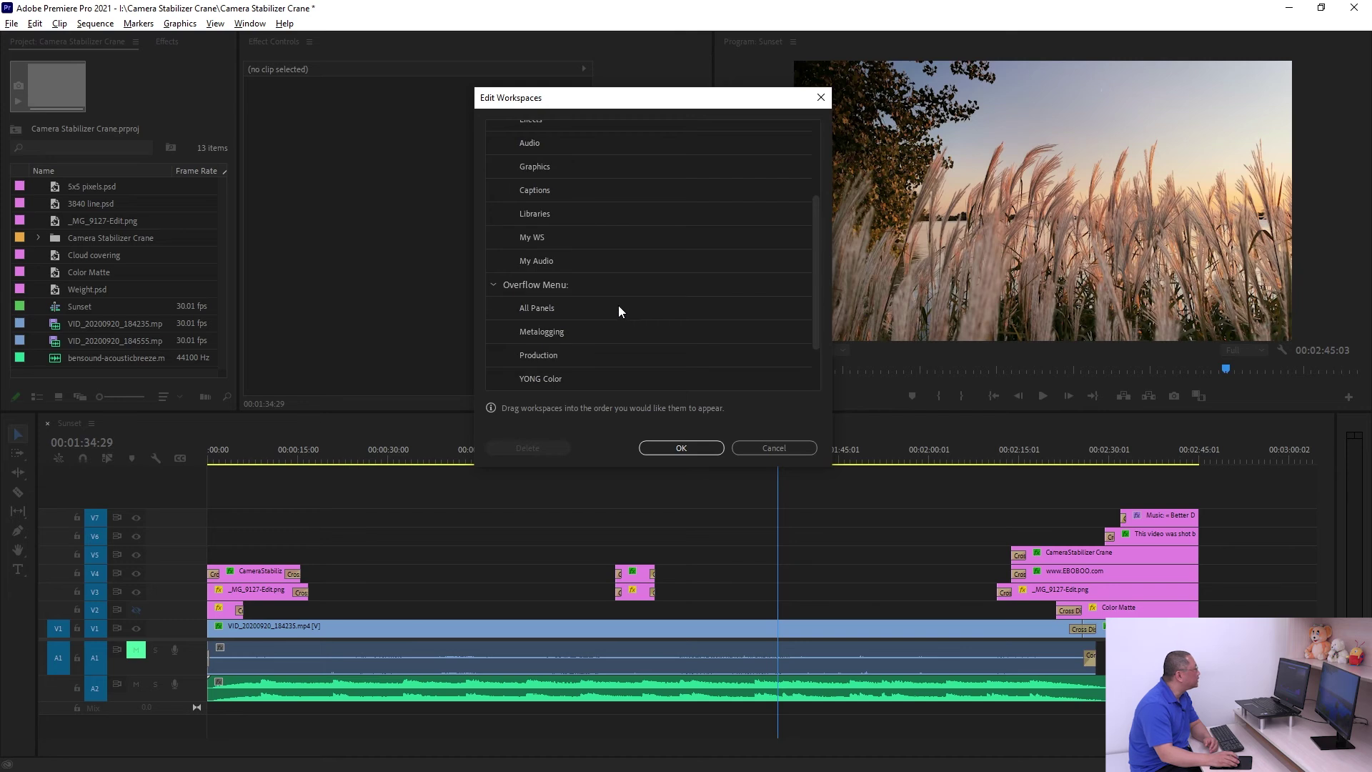
pyautogui.click(557, 245)
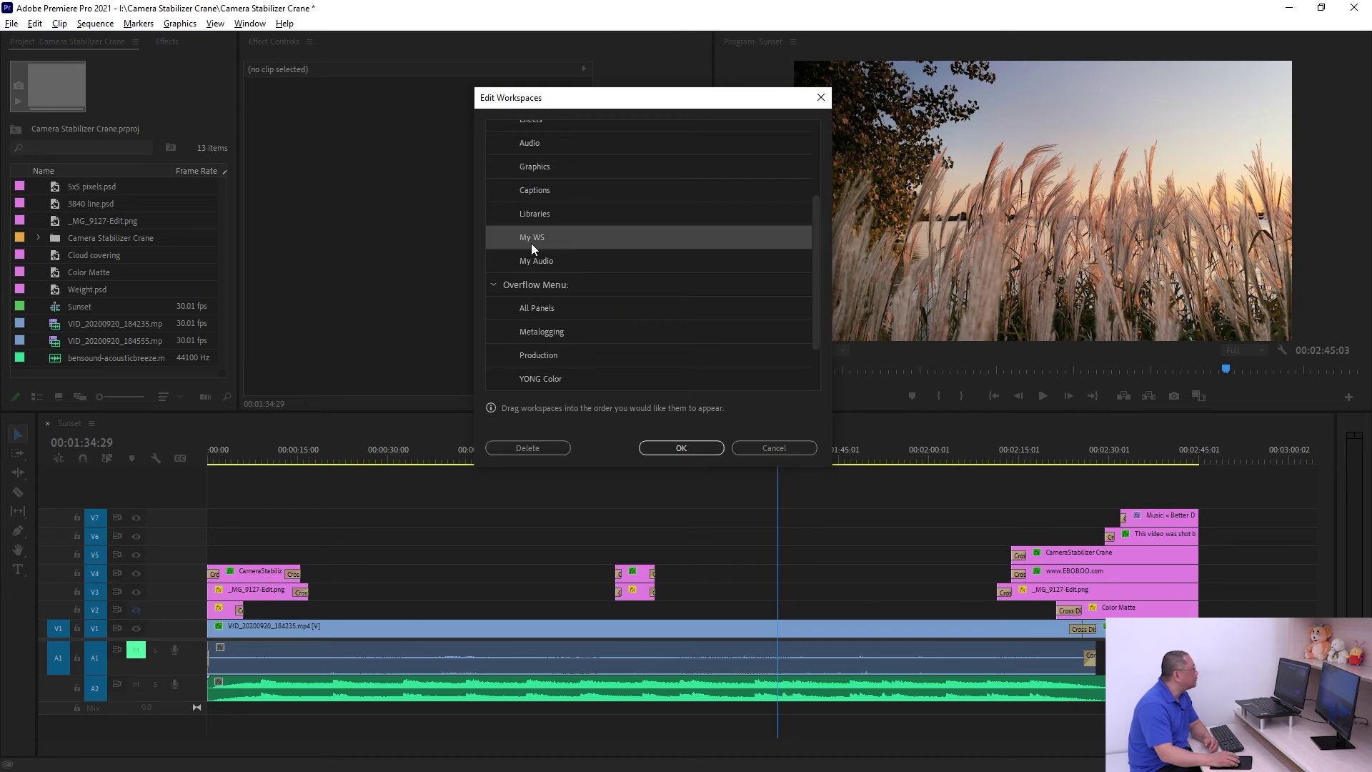
pyautogui.click(530, 449)
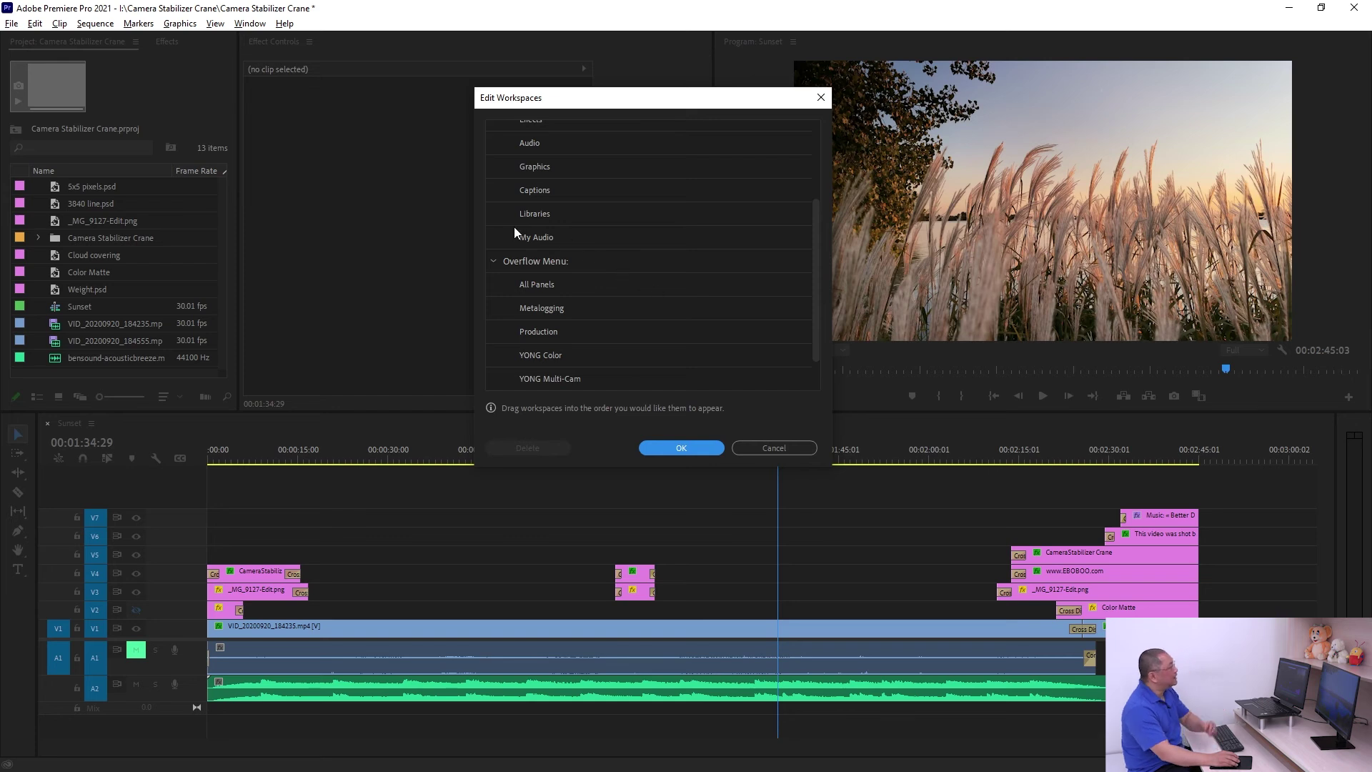
# Delete the My Audio workspace, apply the workspace edits, and place the Sunset playhead at 00:01:16:29
pyautogui.click(538, 237)
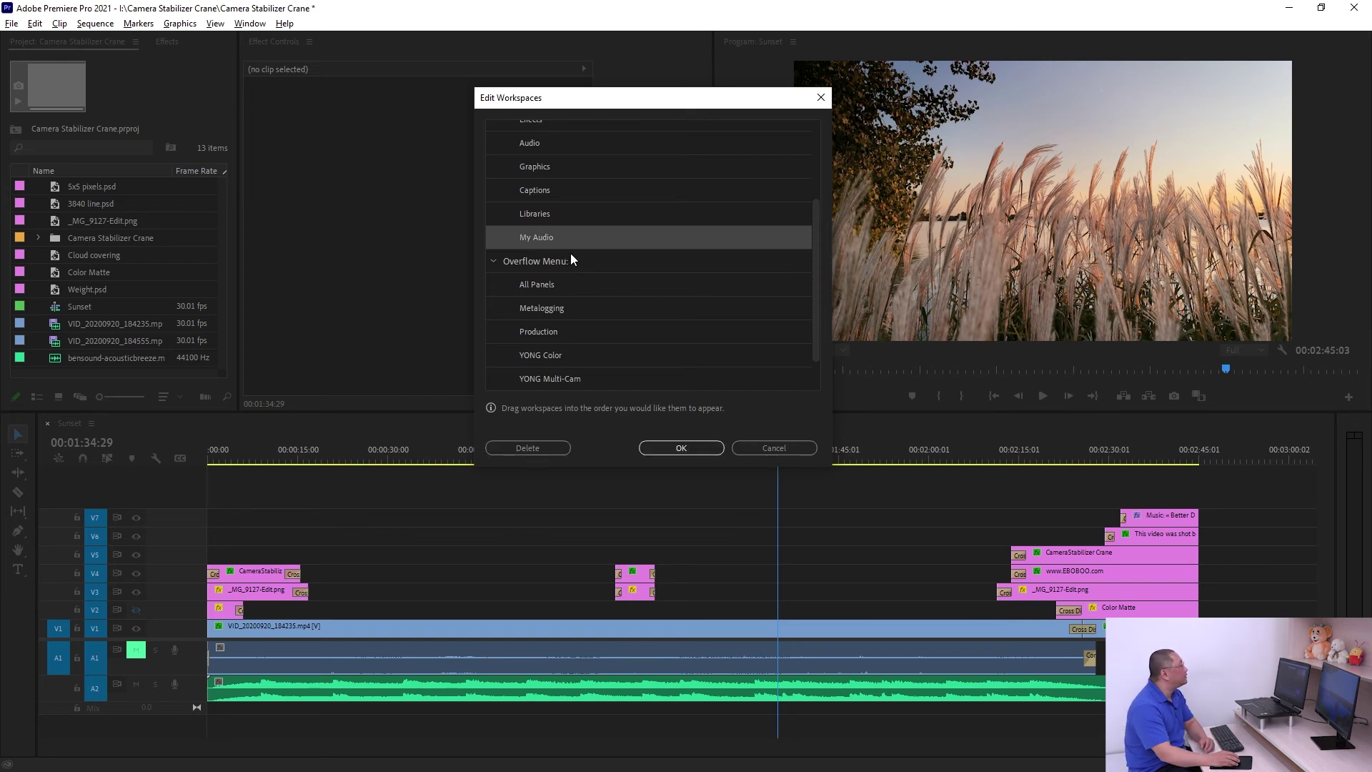
pyautogui.click(527, 449)
pyautogui.scroll(-1, 642, 293)
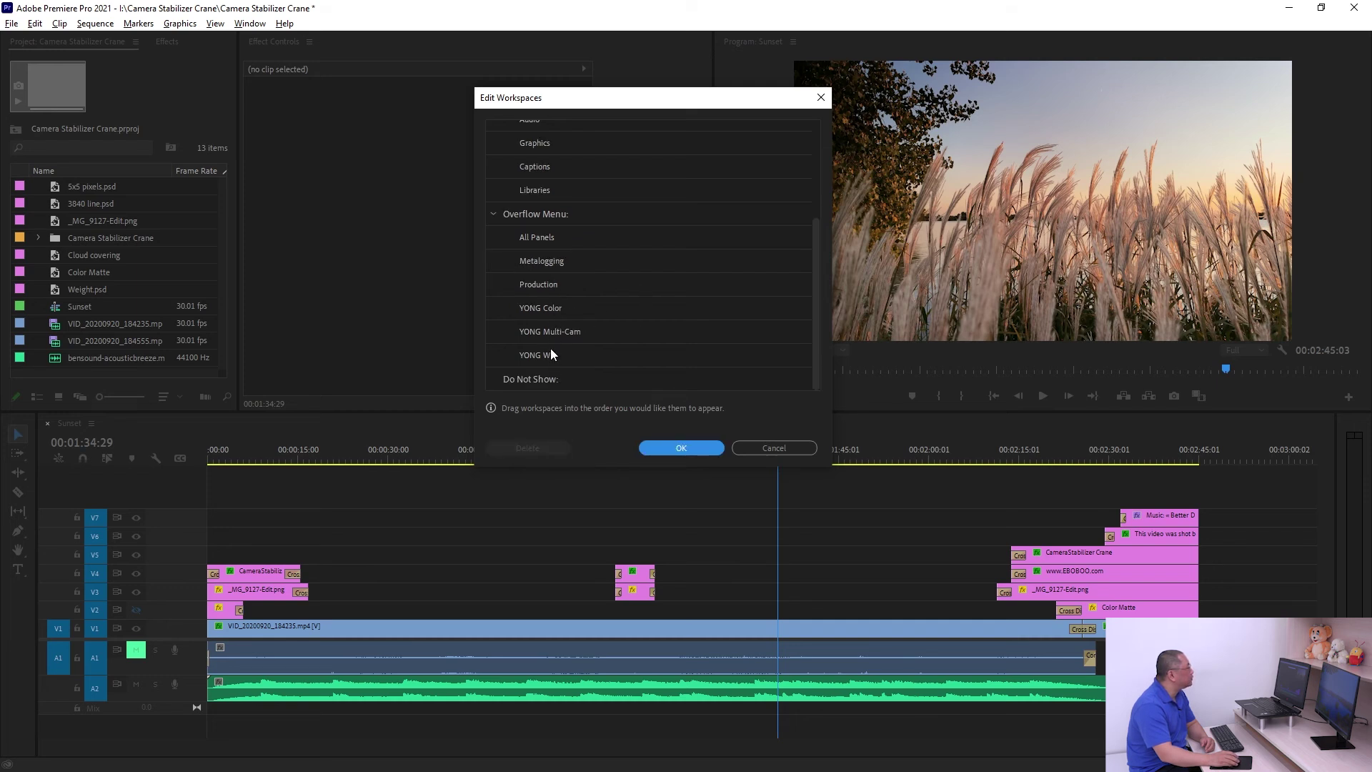
pyautogui.click(681, 448)
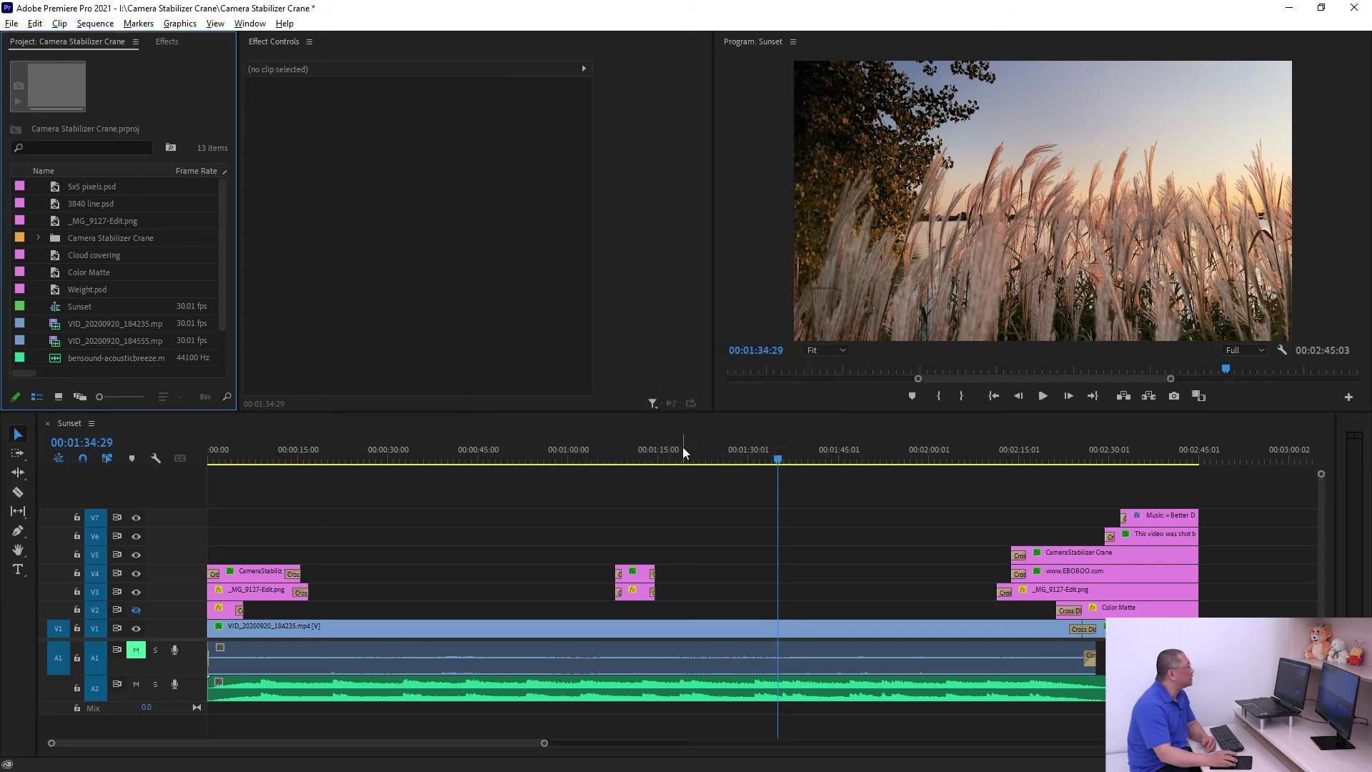
pyautogui.click(669, 453)
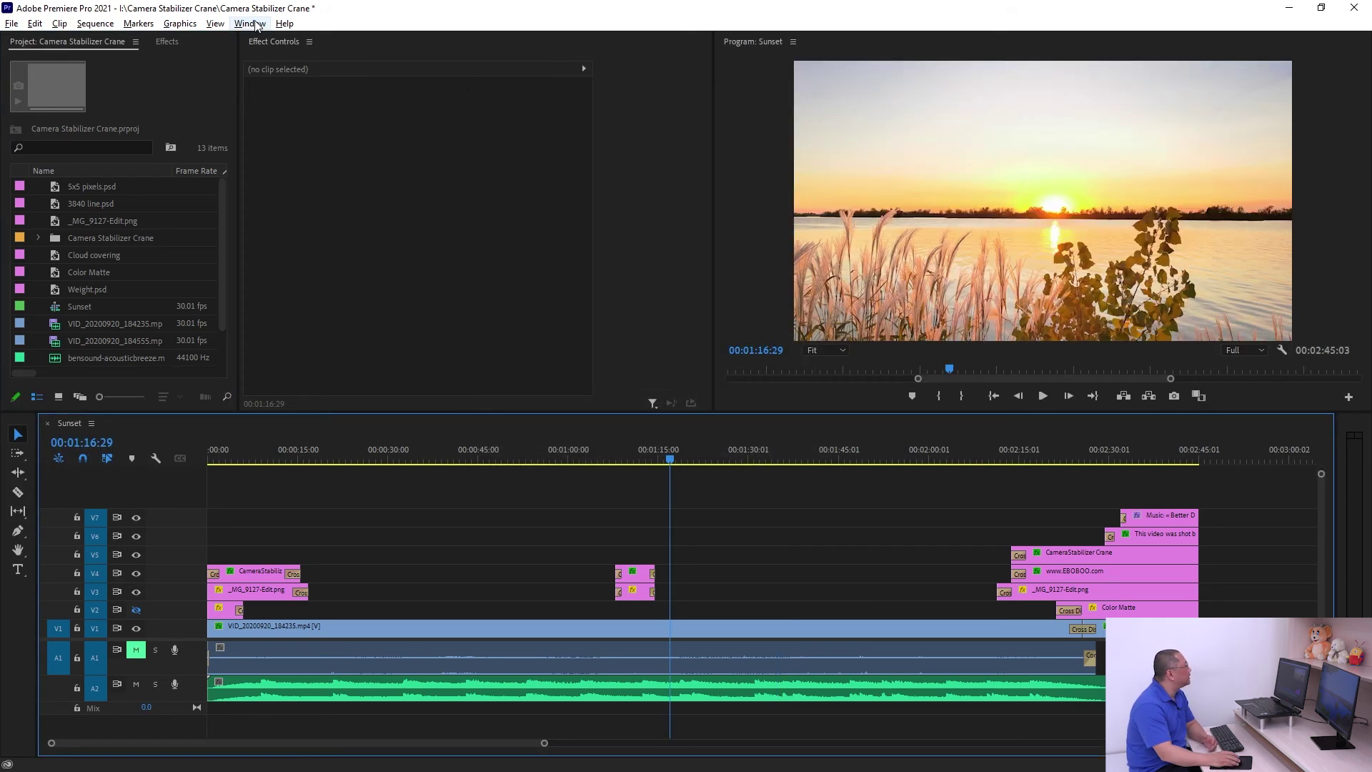
# Review the option for importing workspaces from projects, look at the Camera Stabilizer Crane project file in File Explorer, and return to Premiere Pro
pyautogui.click(250, 23)
pyautogui.moveTo(343, 40)
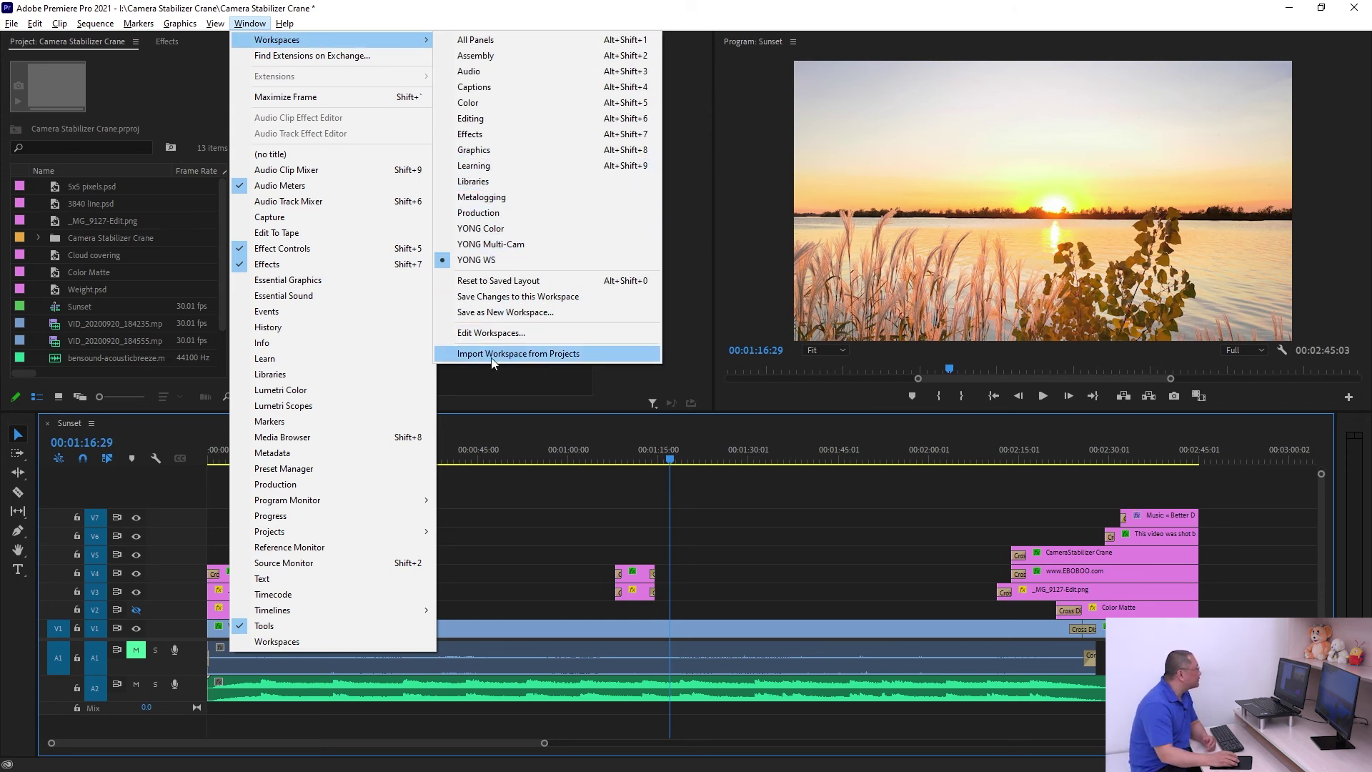
pyautogui.click(581, 357)
pyautogui.hotkey('alt', 'Tab')
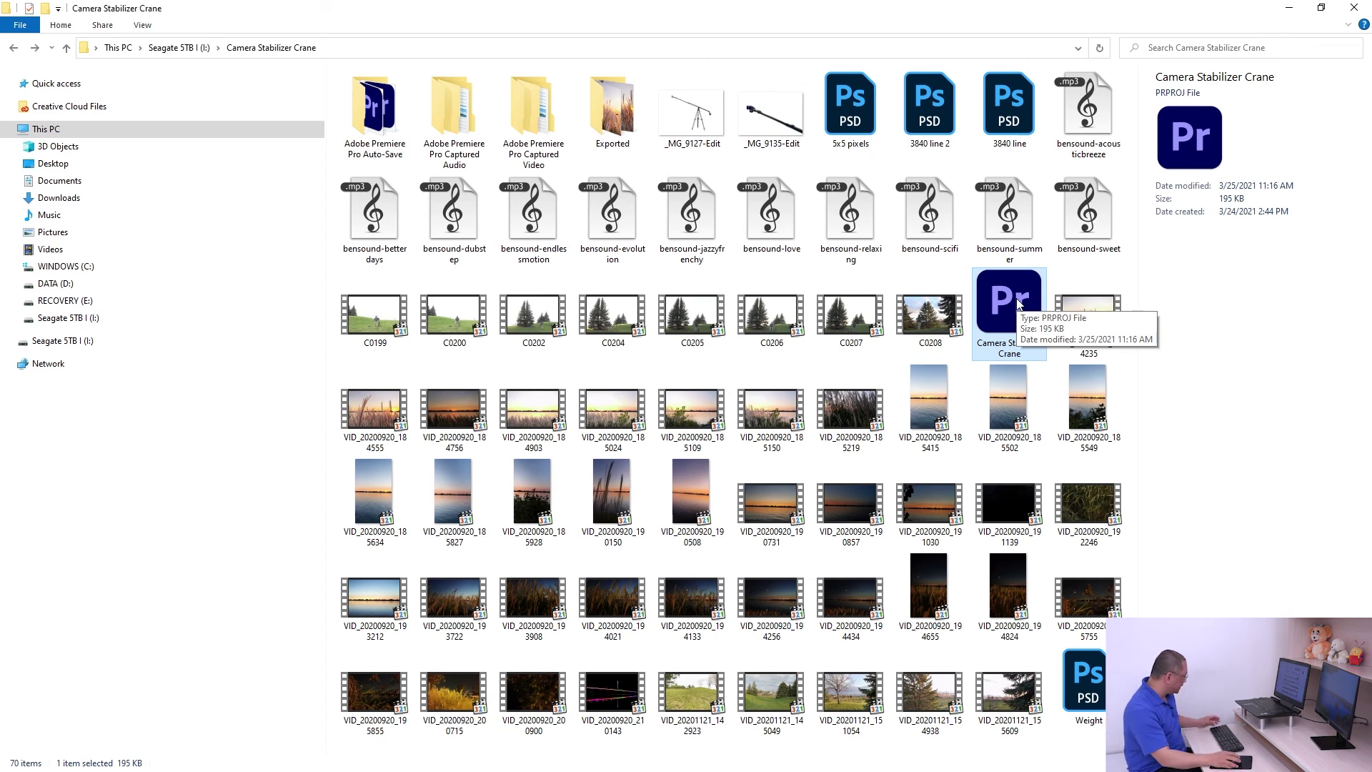
pyautogui.hotkey('alt', 'Tab')
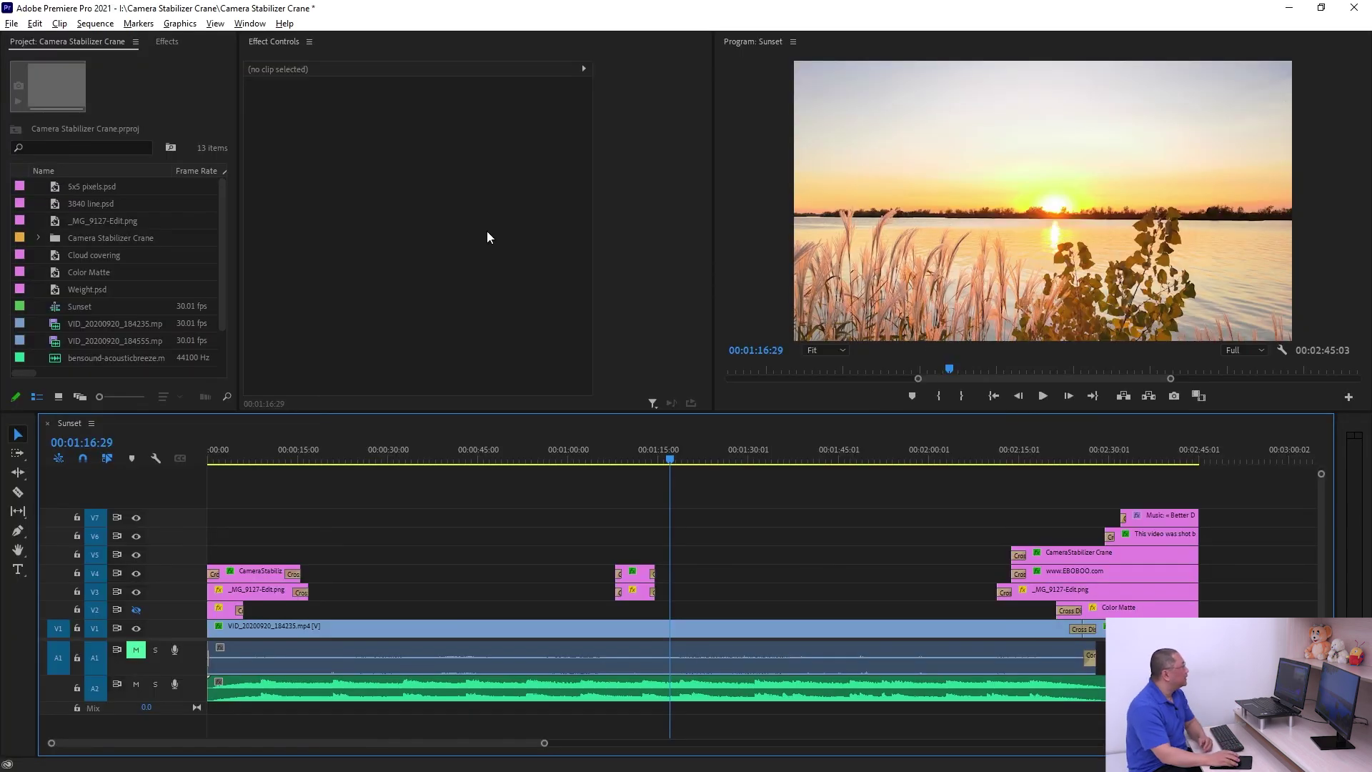
# Turn on the Import Workspace from Projects option
pyautogui.click(249, 23)
pyautogui.moveTo(286, 40)
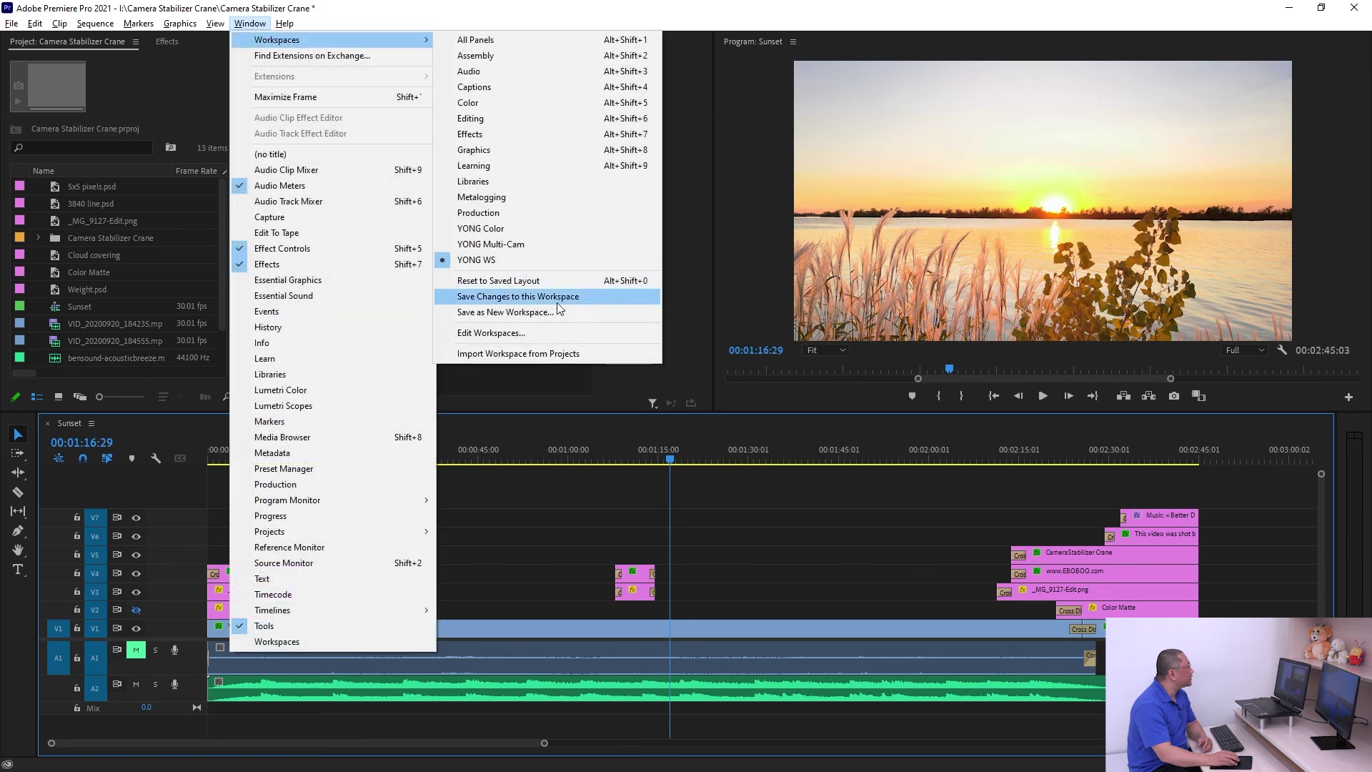
pyautogui.click(564, 355)
# Turn off the Import Workspace from Projects option
pyautogui.click(249, 22)
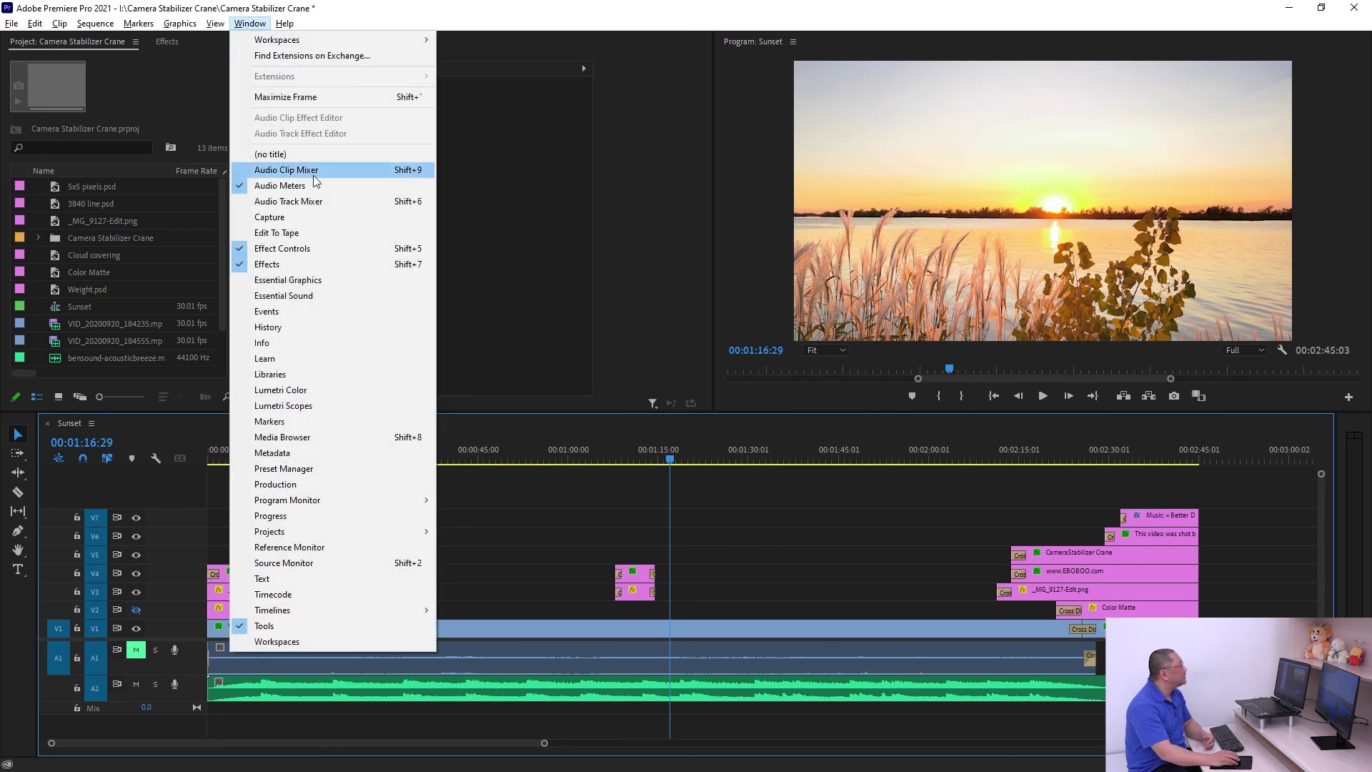
pyautogui.moveTo(314, 41)
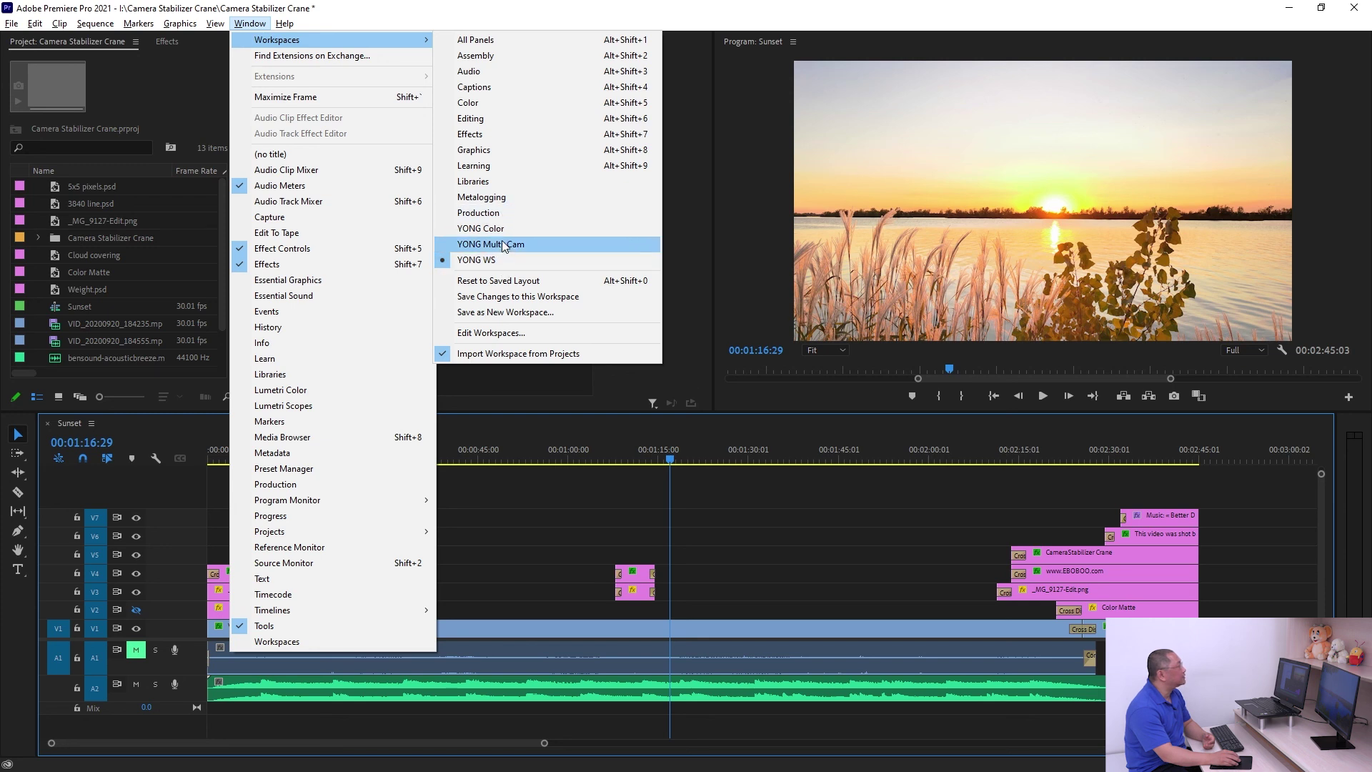
pyautogui.click(498, 357)
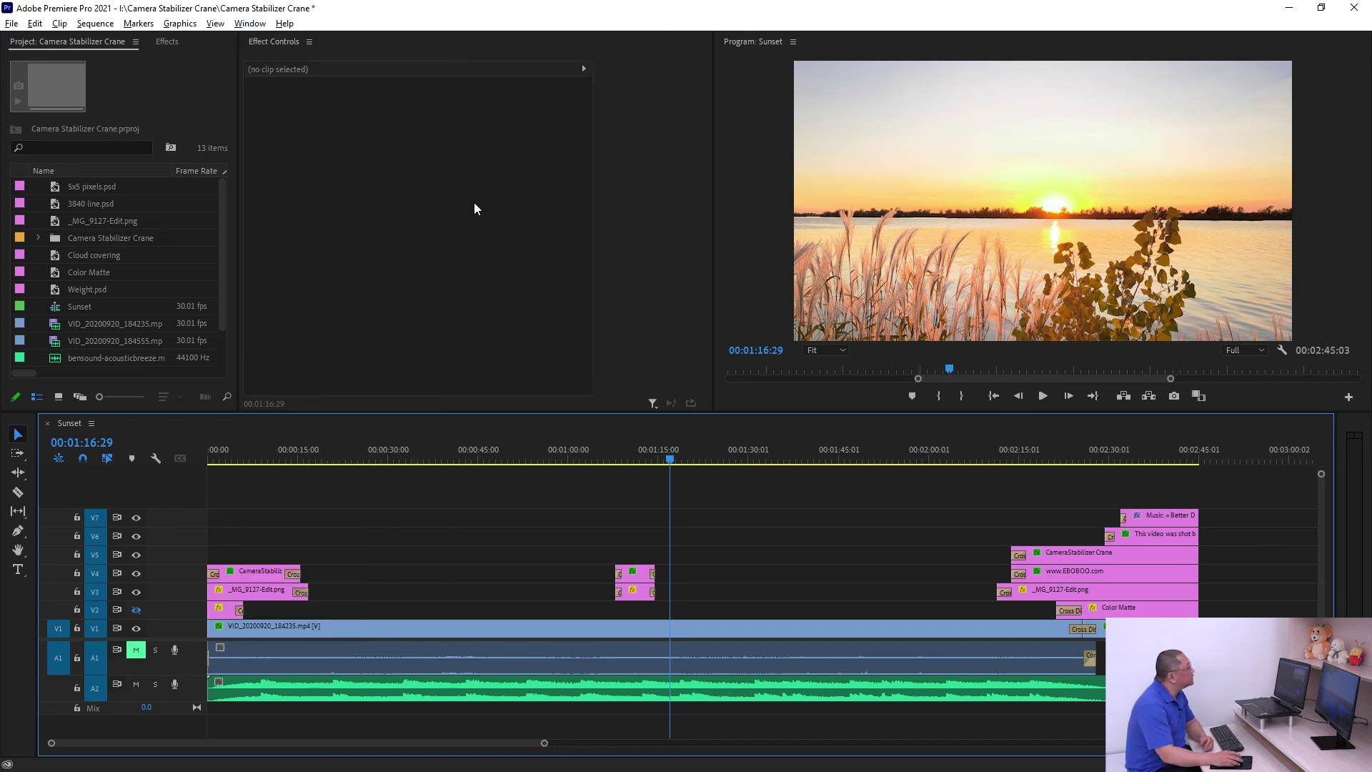